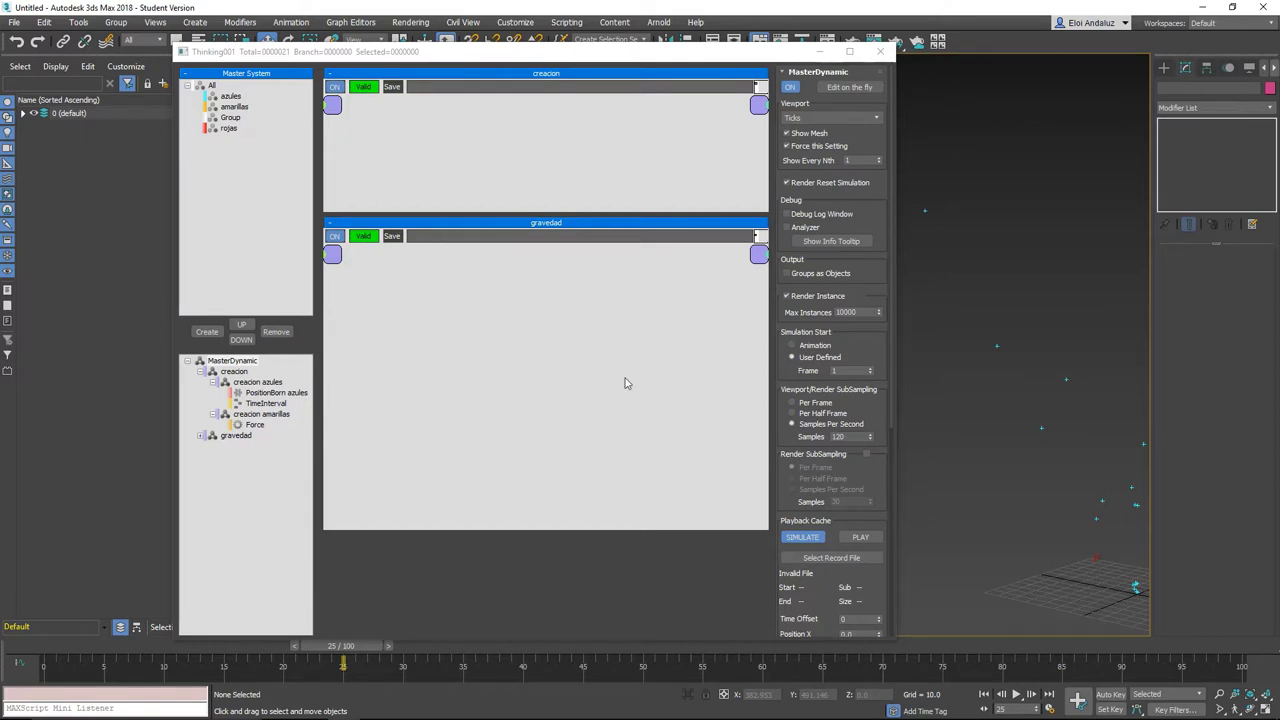
Enlarge the creacion event panel and open creacion azules with its TimeInterval and PositionBorn azules nodes.
{"action": "left_click", "coordinate": [542, 207]}
{"action": "left_click_drag", "start_coordinate": [542, 207], "coordinate": [540, 362]}
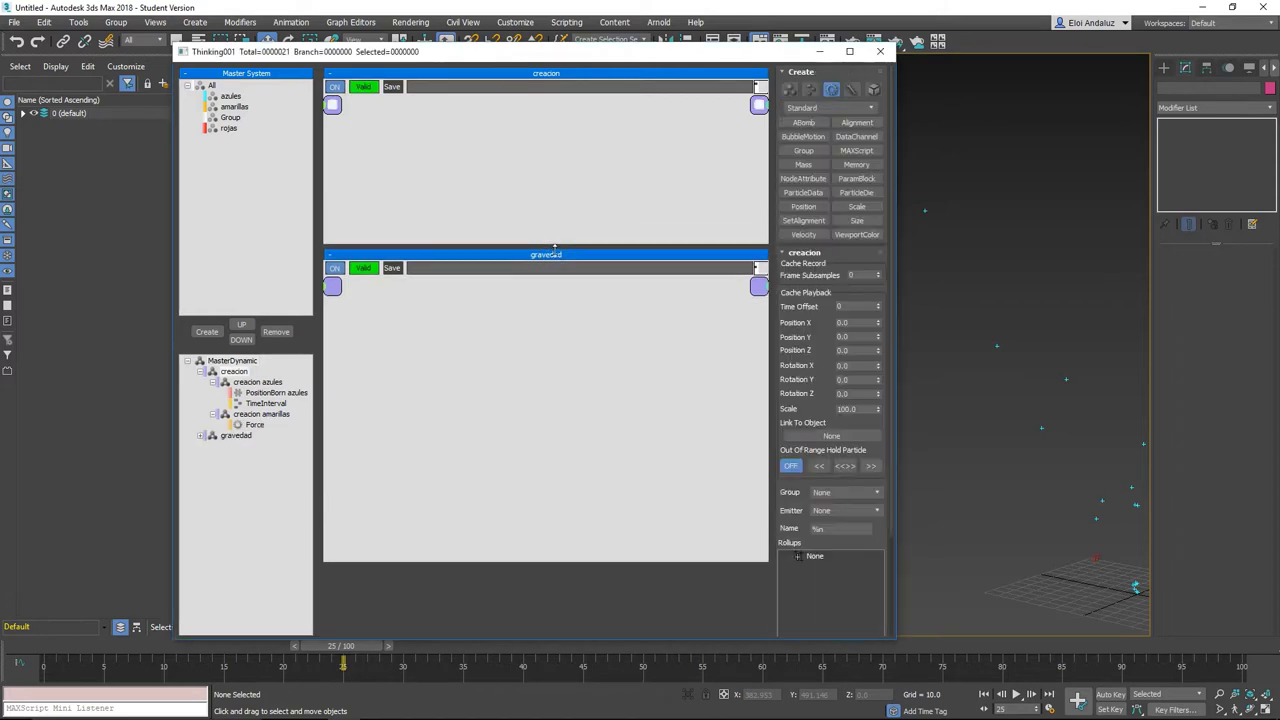
{"action": "left_click", "coordinate": [257, 394]}
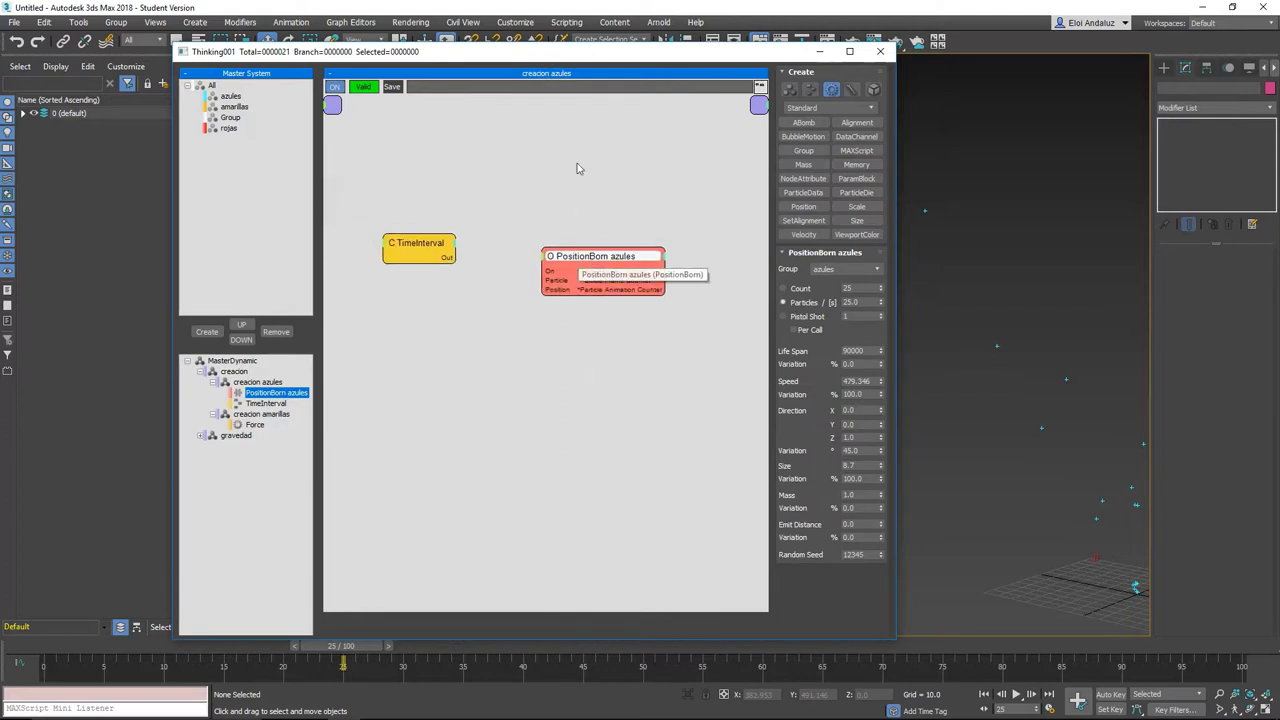
{"action": "left_click_drag", "start_coordinate": [563, 57], "coordinate": [429, 20]}
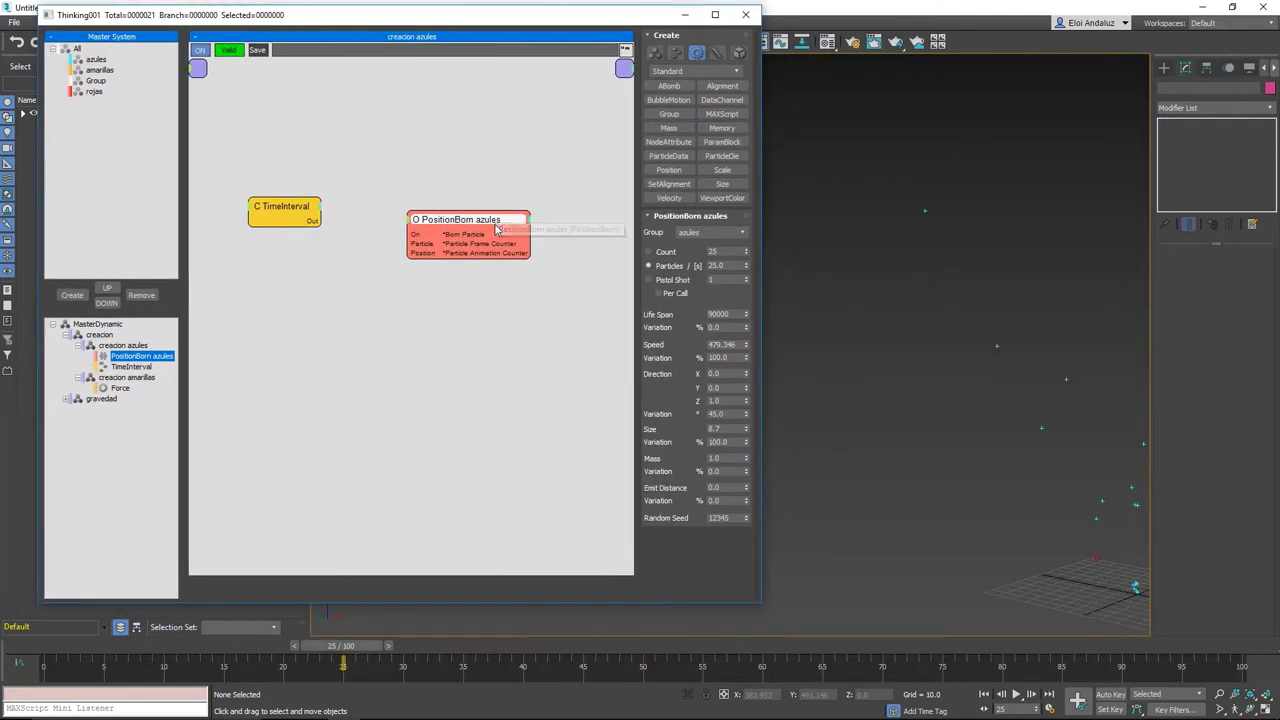
{"action": "right_click", "coordinate": [476, 220]}
{"action": "mouse_move", "coordinate": [433, 166]}
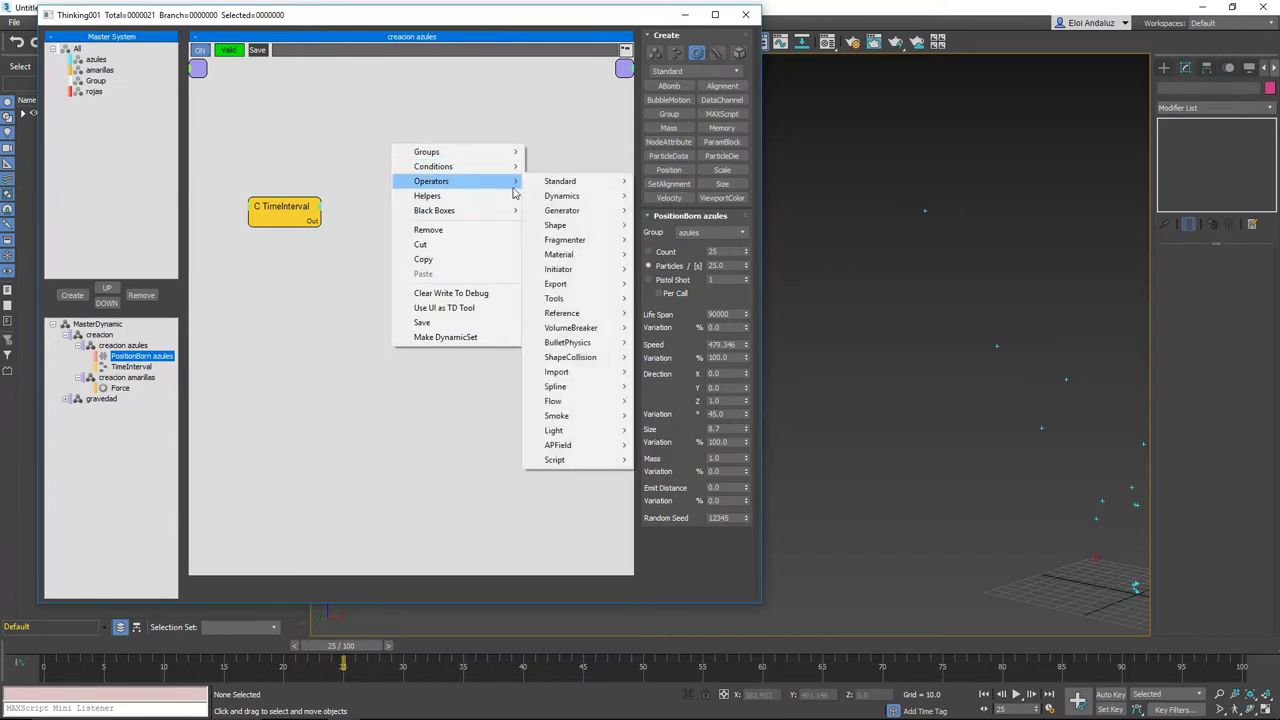
{"action": "mouse_move", "coordinate": [562, 210]}
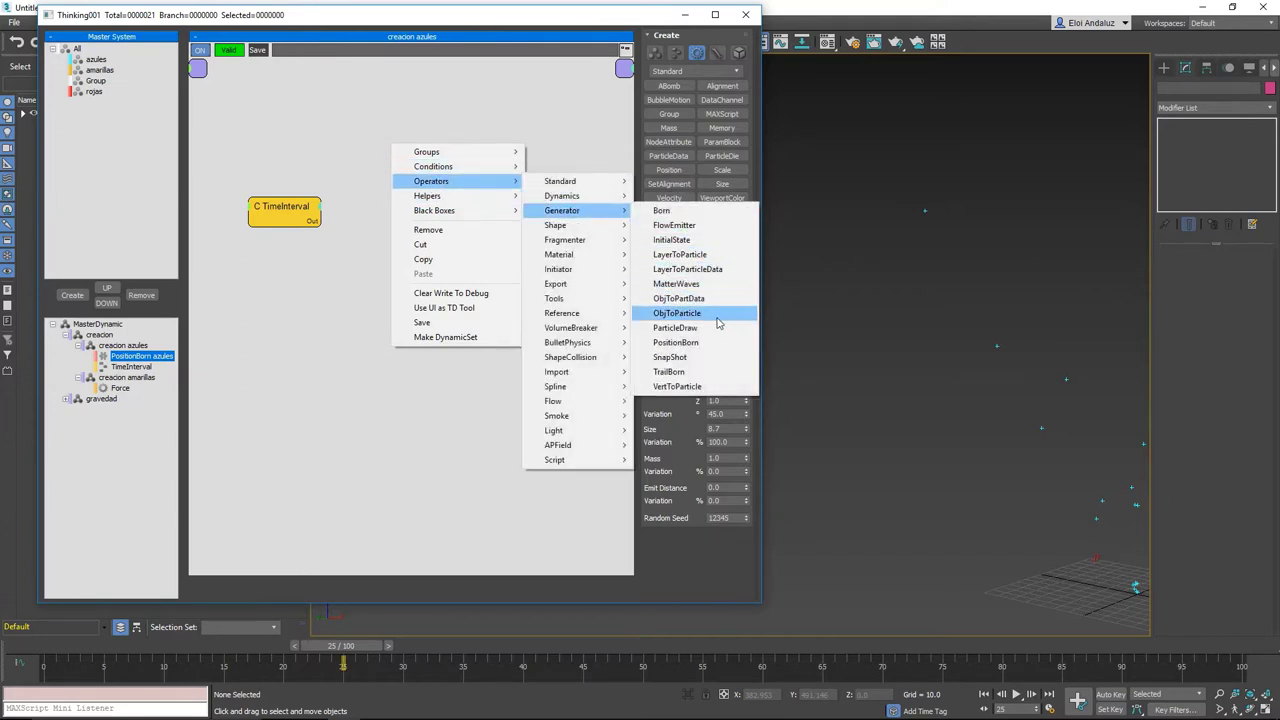
{"action": "left_click", "coordinate": [687, 346]}
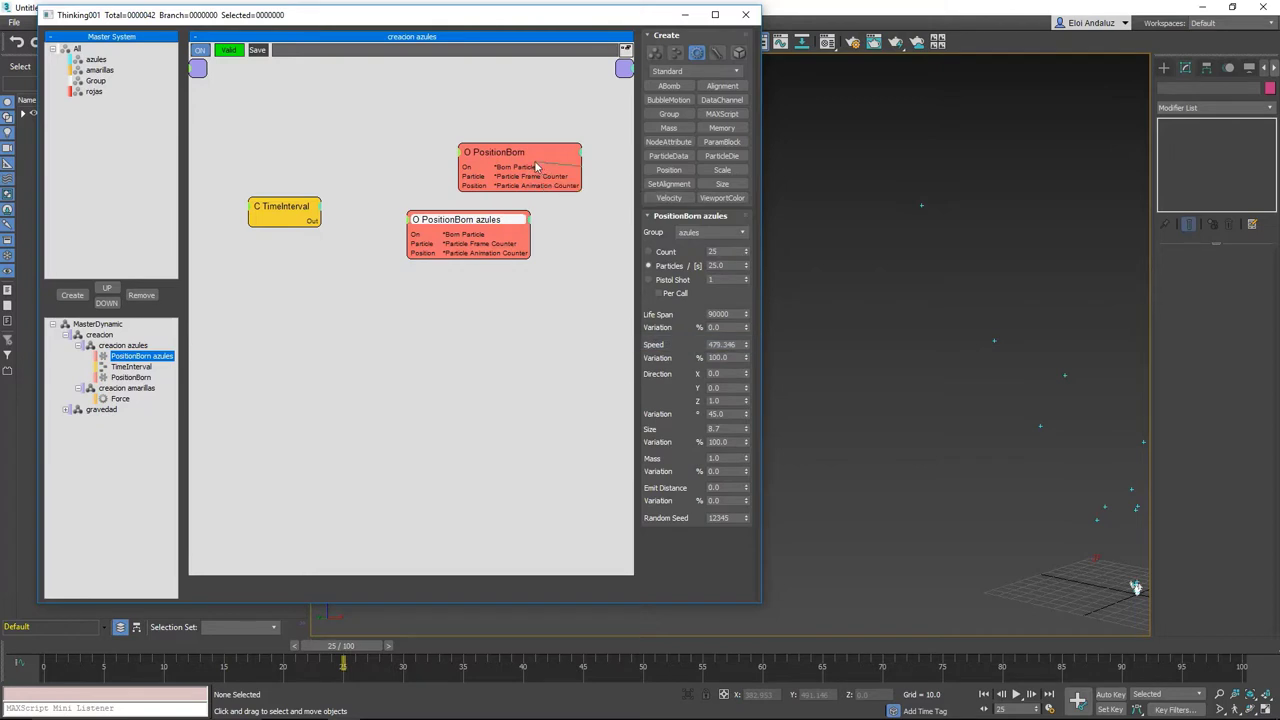
{"action": "left_click_drag", "start_coordinate": [501, 154], "coordinate": [452, 133]}
{"action": "right_click", "coordinate": [452, 133]}
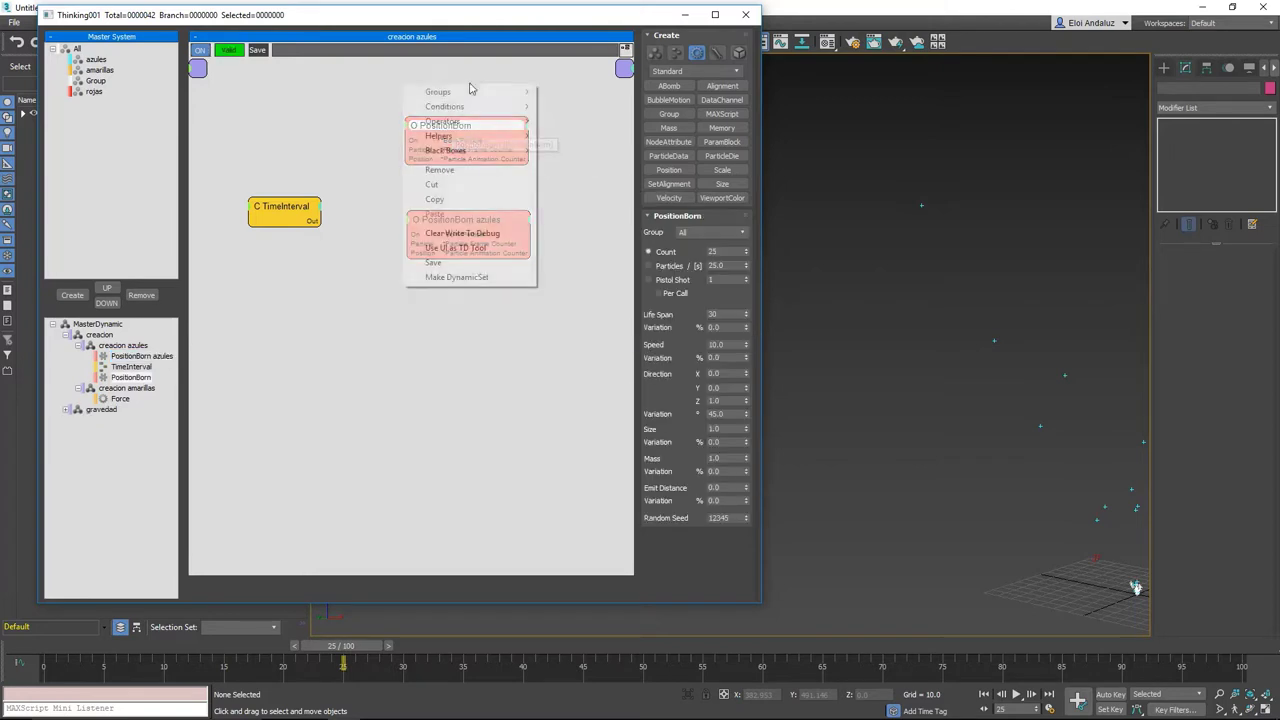
{"action": "left_click", "coordinate": [491, 171]}
{"action": "left_click_drag", "start_coordinate": [462, 221], "coordinate": [486, 211]}
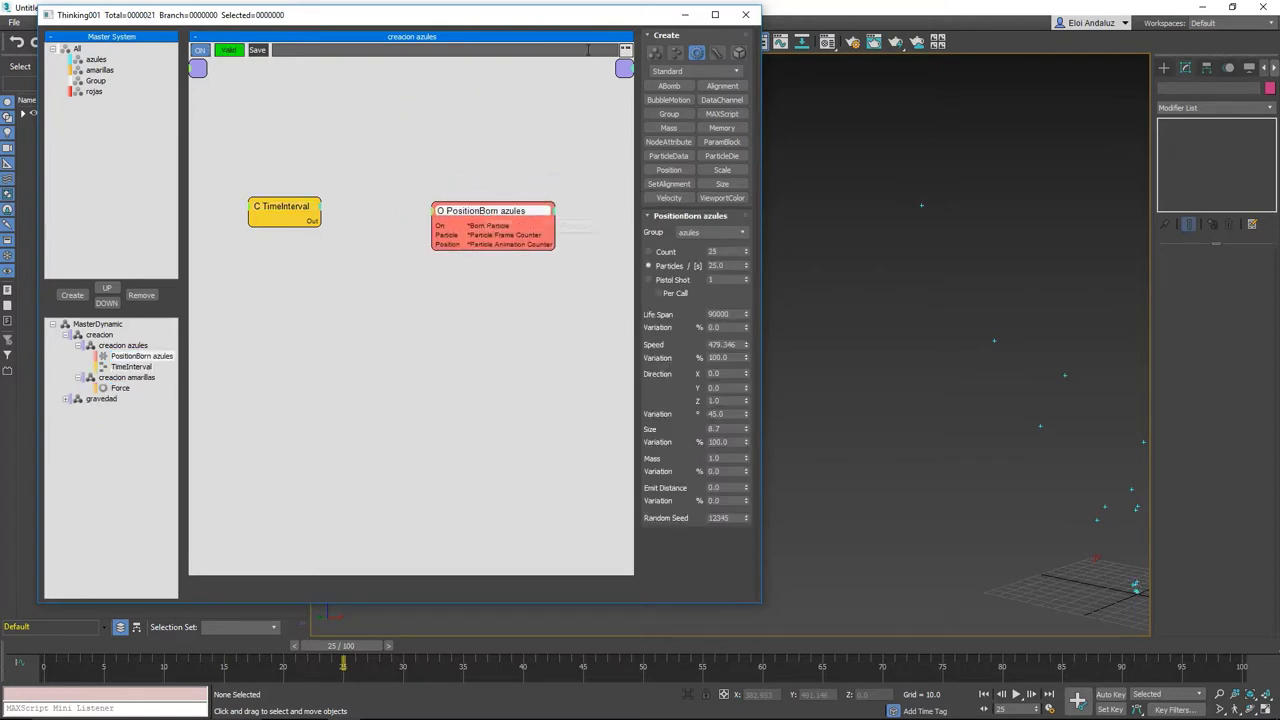
{"action": "left_click_drag", "start_coordinate": [590, 20], "coordinate": [370, 54]}
{"action": "key", "text": "z"}
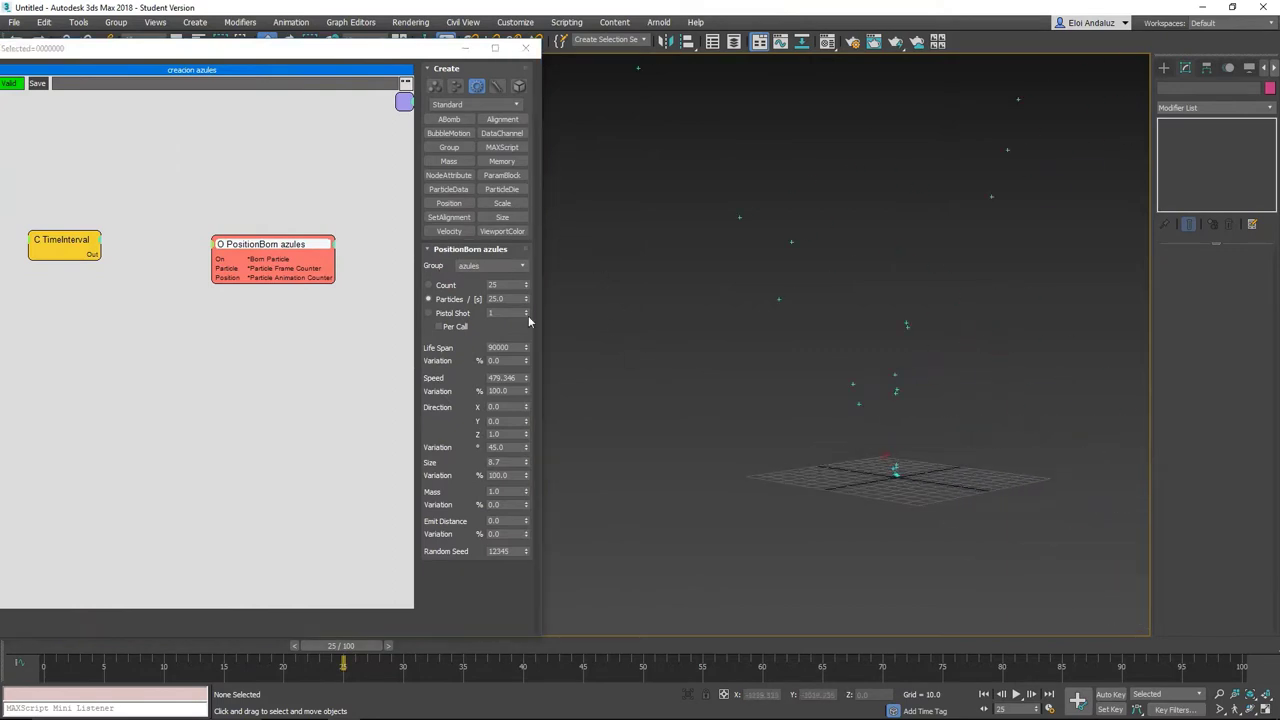
Preview the emitted particles, collapse the operator Create list, and shift PositionBorn azules right.
{"action": "mouse_move", "coordinate": [343, 645]}
{"action": "left_mouse_down"}
{"action": "mouse_move", "coordinate": [575, 584]}
{"action": "mouse_move", "coordinate": [258, 218]}
{"action": "left_mouse_up"}
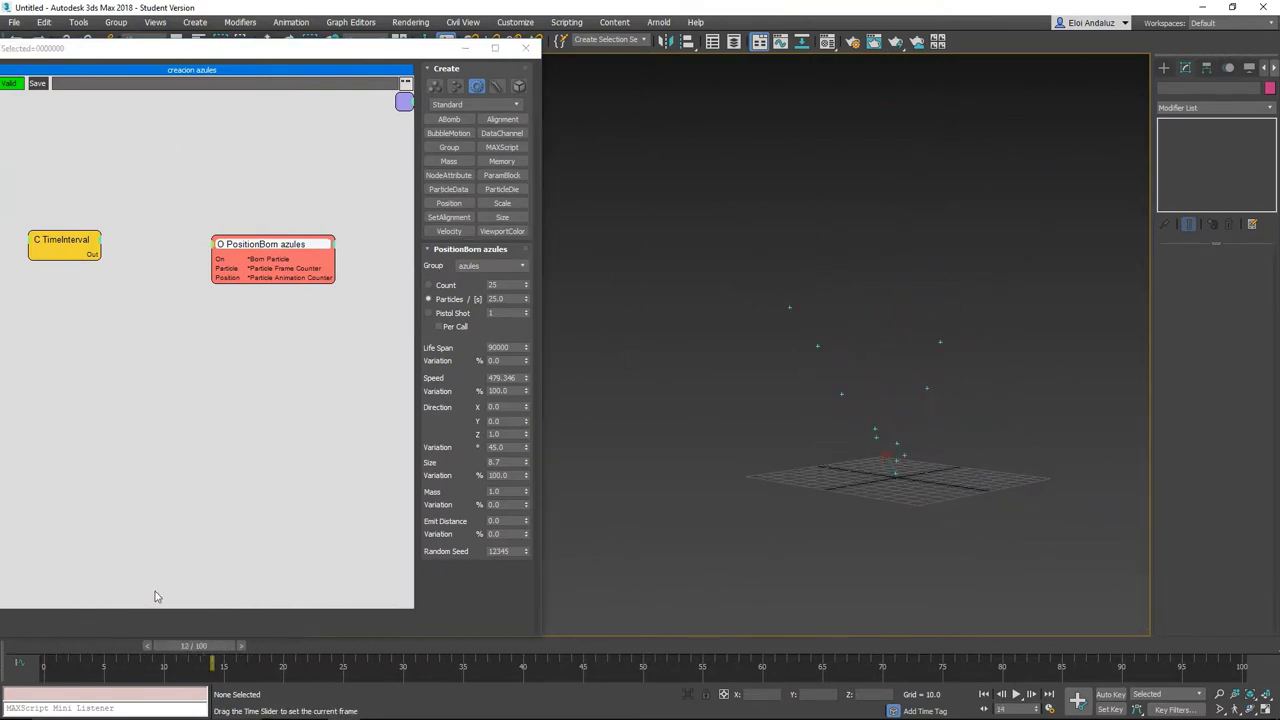
{"action": "left_click_drag", "start_coordinate": [240, 43], "coordinate": [488, 76]}
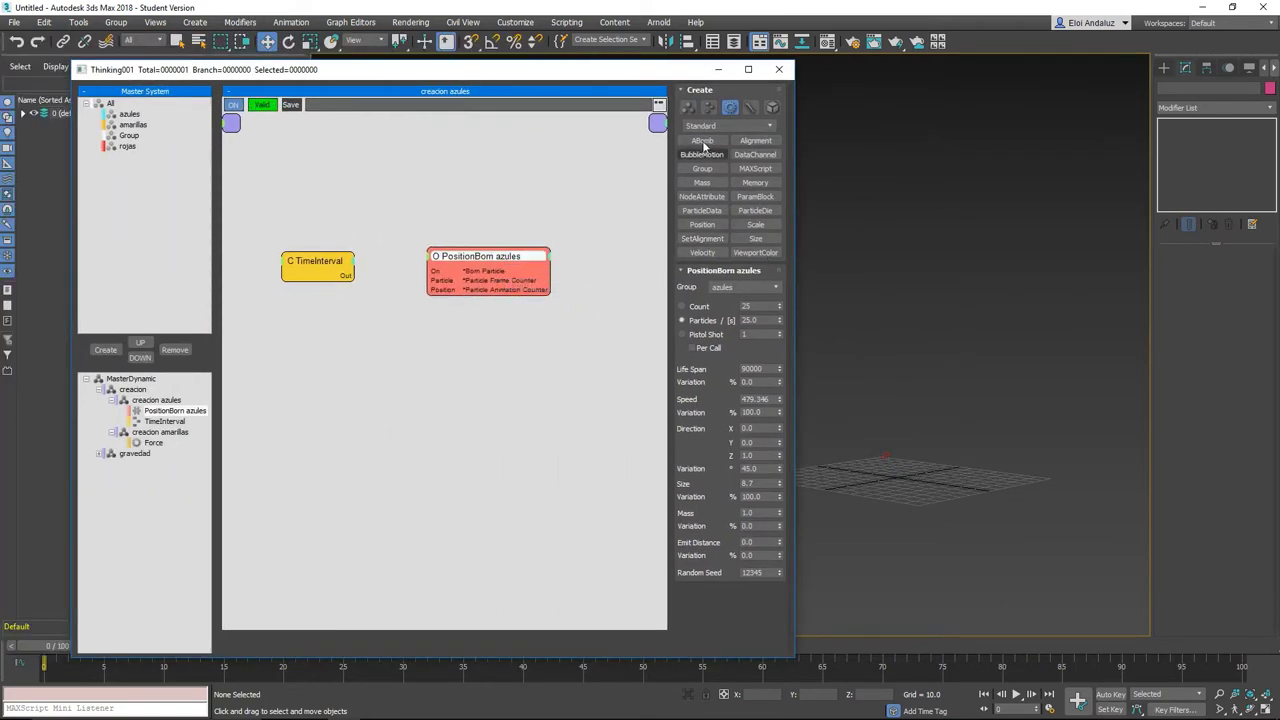
{"action": "left_click", "coordinate": [683, 89]}
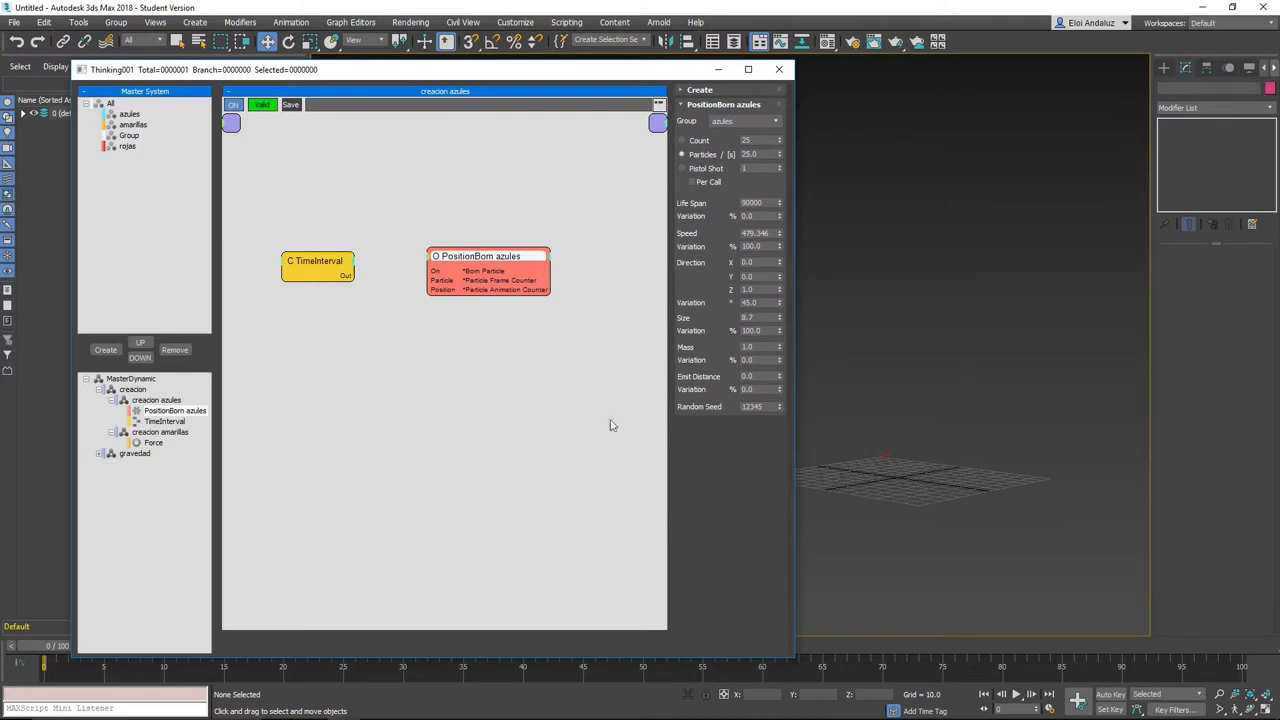
{"action": "left_click_drag", "start_coordinate": [508, 256], "coordinate": [533, 256]}
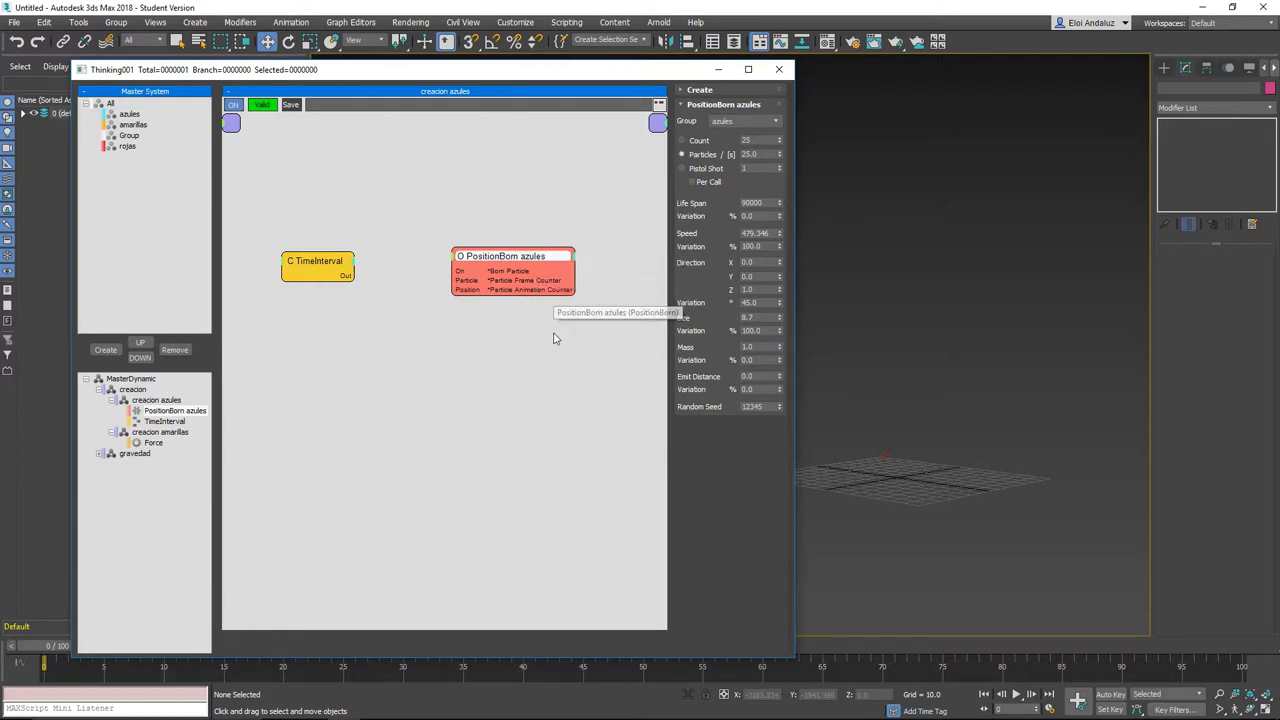
Place the TimeInterval node just up-left of PositionBorn azules, dismissing the add-node menu unused.
{"action": "left_click_drag", "start_coordinate": [510, 270], "coordinate": [526, 264]}
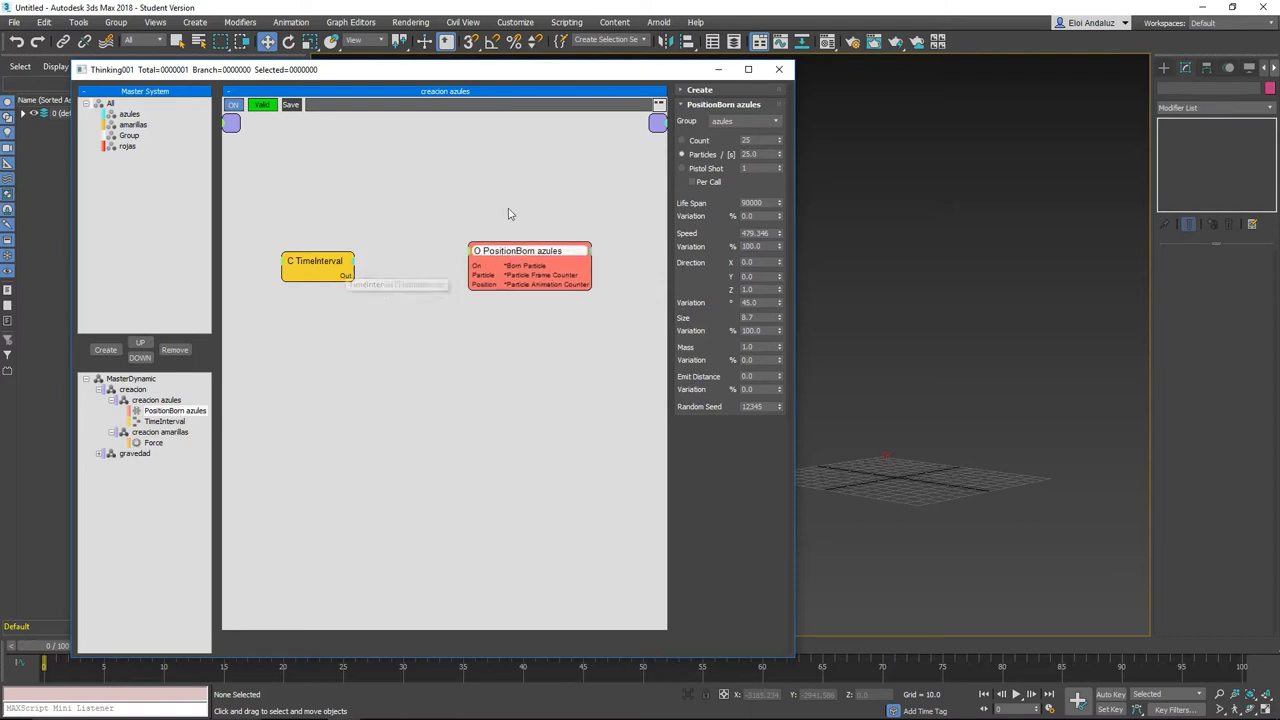
{"action": "mouse_move", "coordinate": [320, 280]}
{"action": "left_mouse_down"}
{"action": "mouse_move", "coordinate": [353, 227]}
{"action": "mouse_move", "coordinate": [380, 217]}
{"action": "left_mouse_up"}
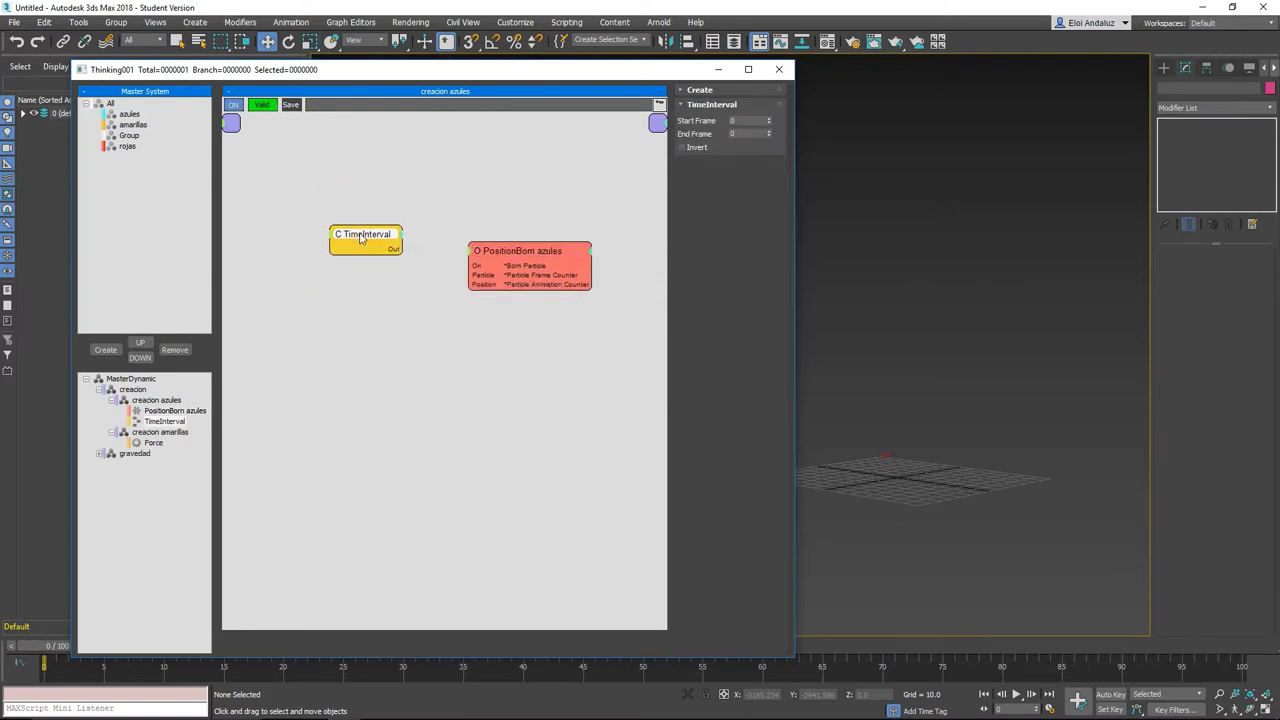
{"action": "left_click_drag", "start_coordinate": [380, 217], "coordinate": [396, 215]}
{"action": "right_click", "coordinate": [396, 188]}
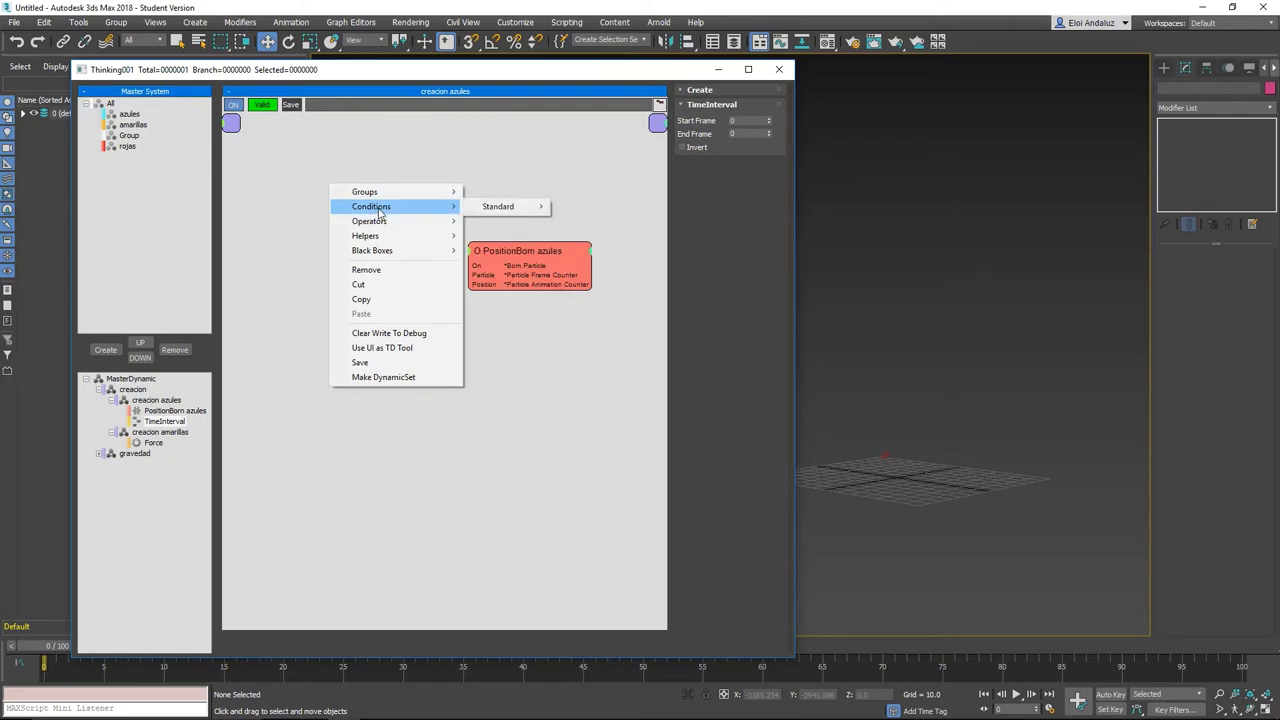
{"action": "mouse_move", "coordinate": [498, 206]}
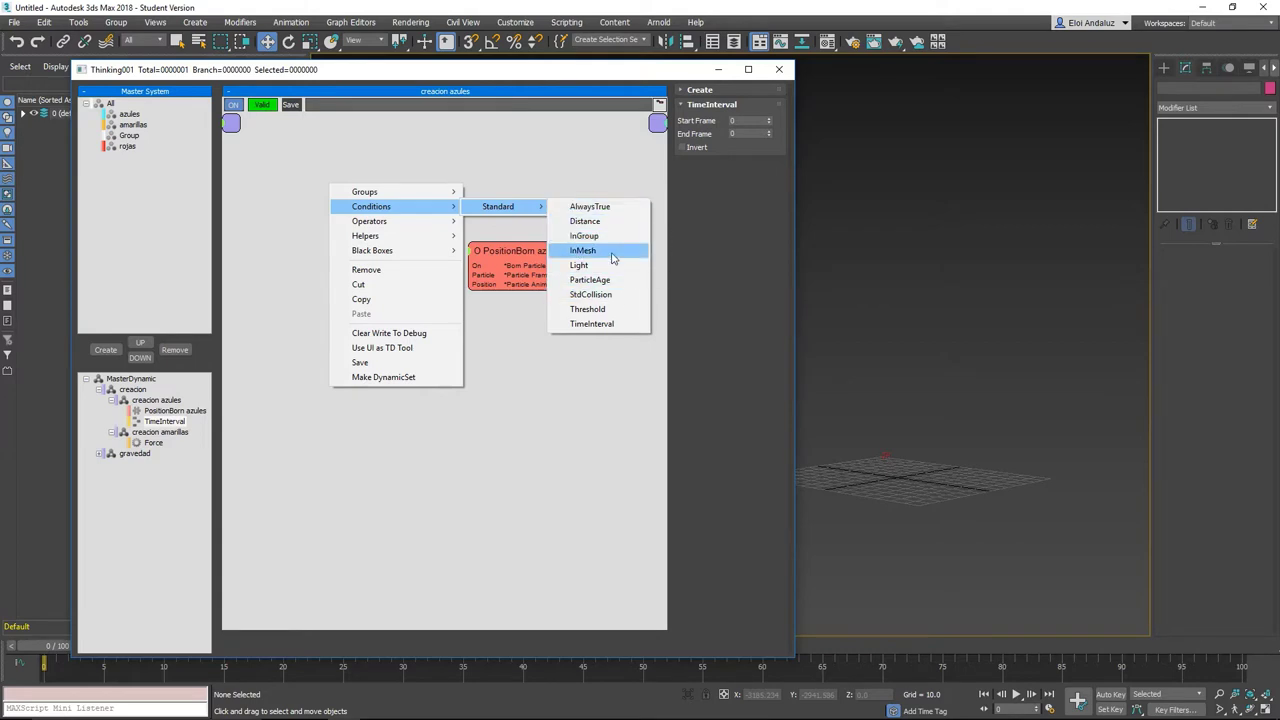
{"action": "left_click", "coordinate": [533, 169]}
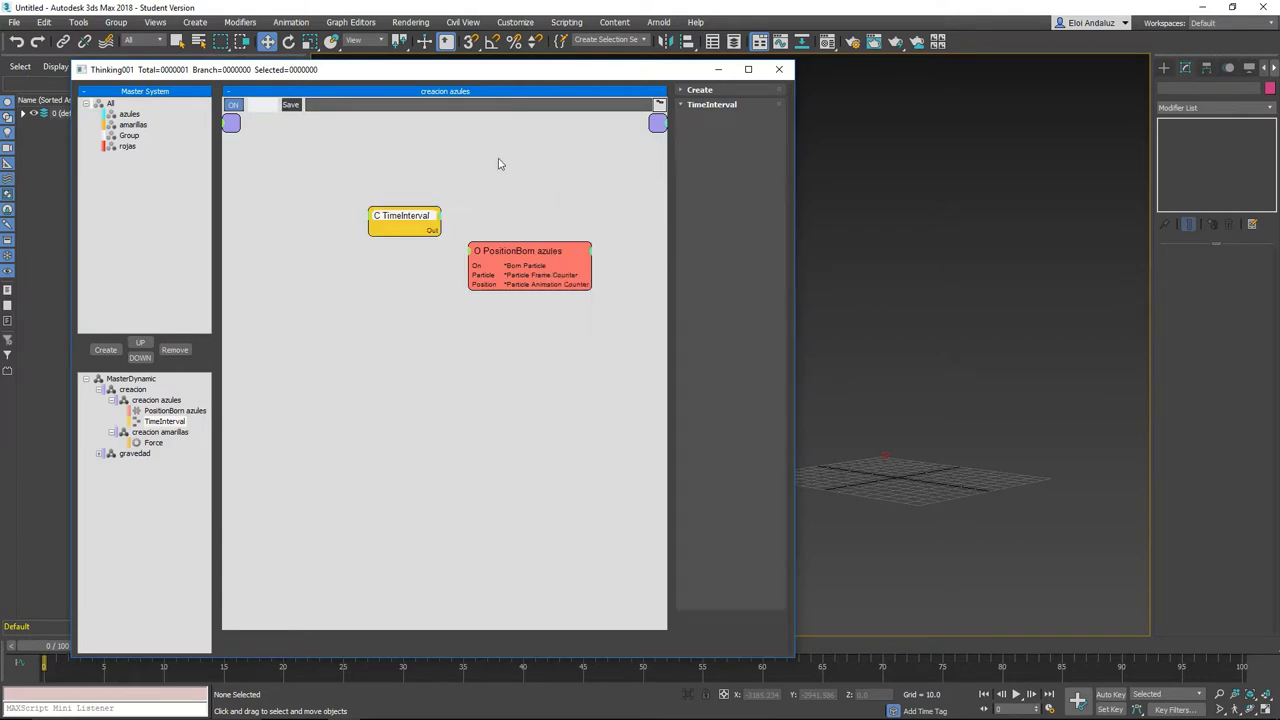
{"action": "left_click", "coordinate": [420, 212]}
{"action": "left_click_drag", "start_coordinate": [420, 212], "coordinate": [392, 230]}
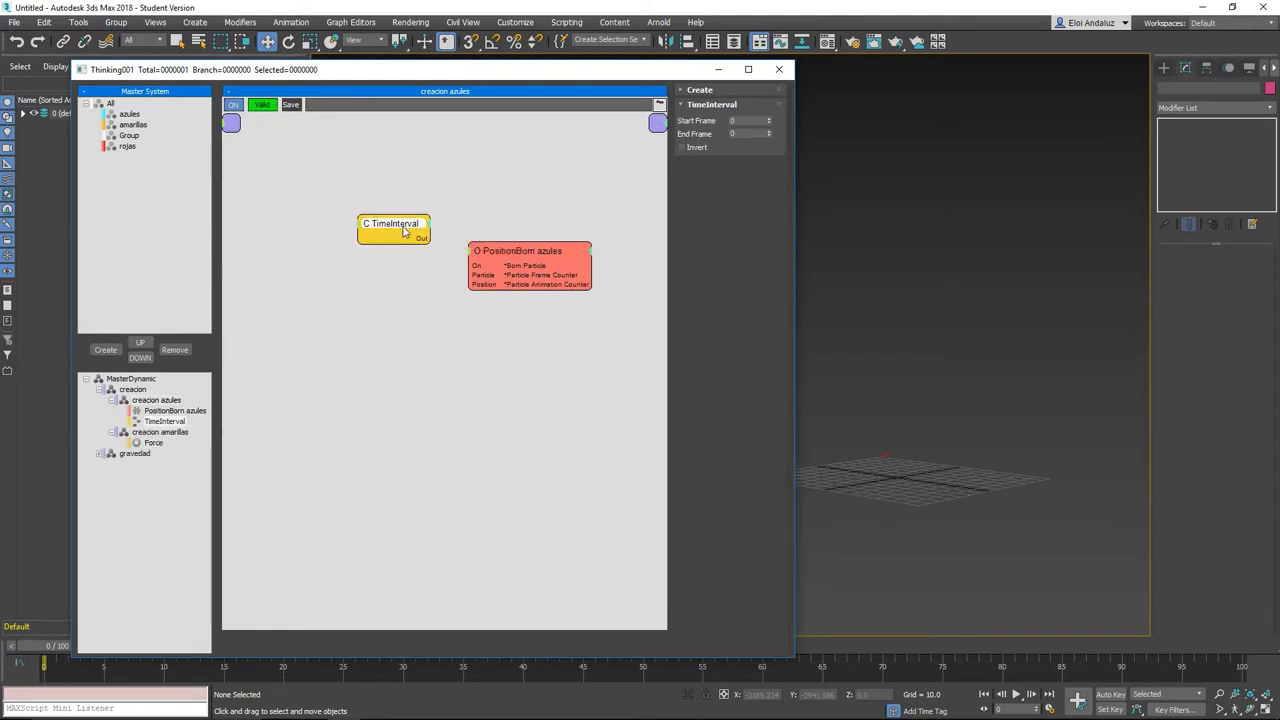
{"action": "left_click_drag", "start_coordinate": [392, 230], "coordinate": [388, 244]}
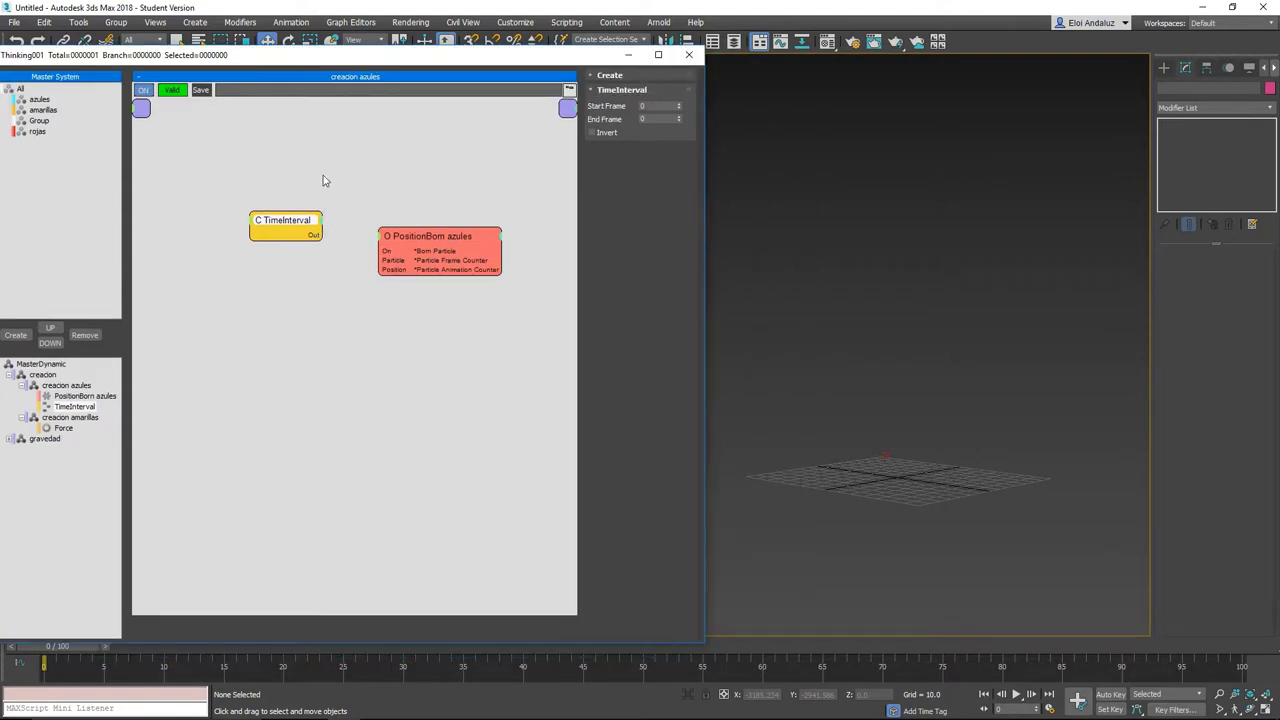
Give TimeInterval start frame 50 and end frame 70, then nudge both nodes into place.
{"action": "left_click_drag", "start_coordinate": [314, 234], "coordinate": [395, 168]}
{"action": "left_click_drag", "start_coordinate": [316, 234], "coordinate": [342, 190]}
{"action": "left_click", "coordinate": [658, 106]}
{"action": "type", "text": "5"}
{"action": "key", "text": "Tab"}
{"action": "left_click_drag", "start_coordinate": [326, 218], "coordinate": [324, 195]}
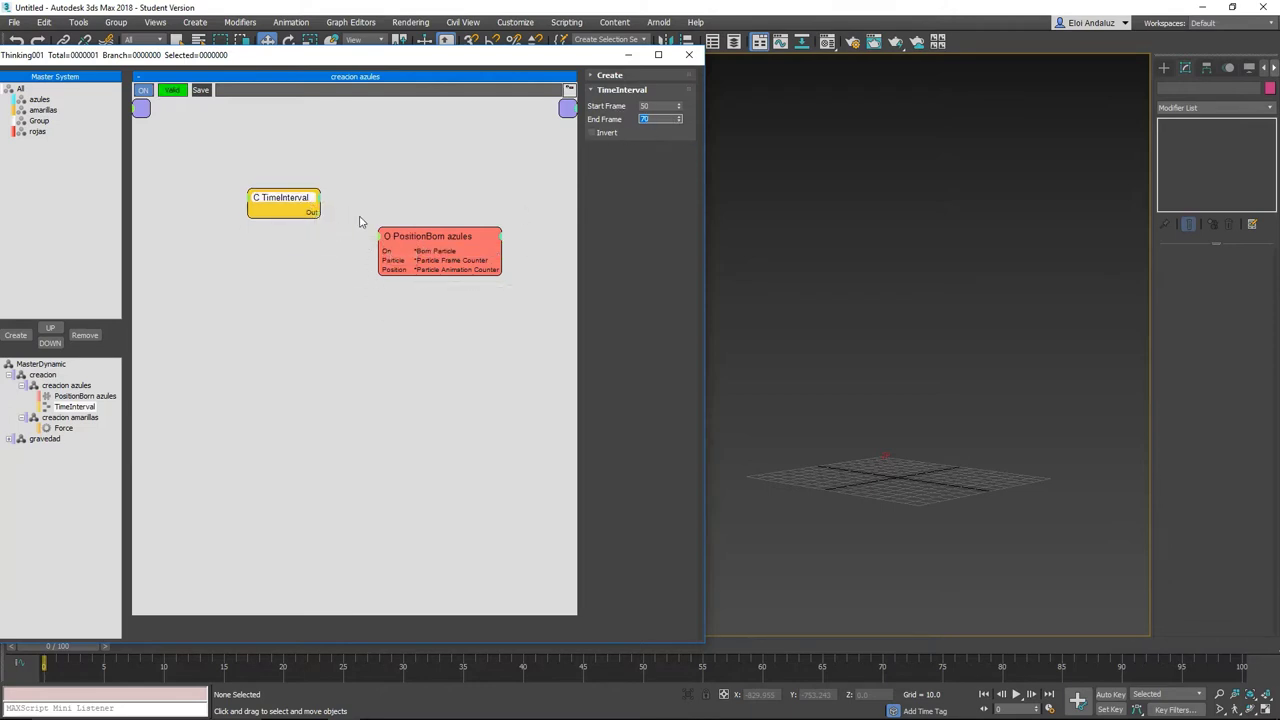
{"action": "mouse_move", "coordinate": [427, 237]}
{"action": "left_mouse_down"}
{"action": "mouse_move", "coordinate": [454, 258]}
{"action": "mouse_move", "coordinate": [416, 252]}
{"action": "left_mouse_up"}
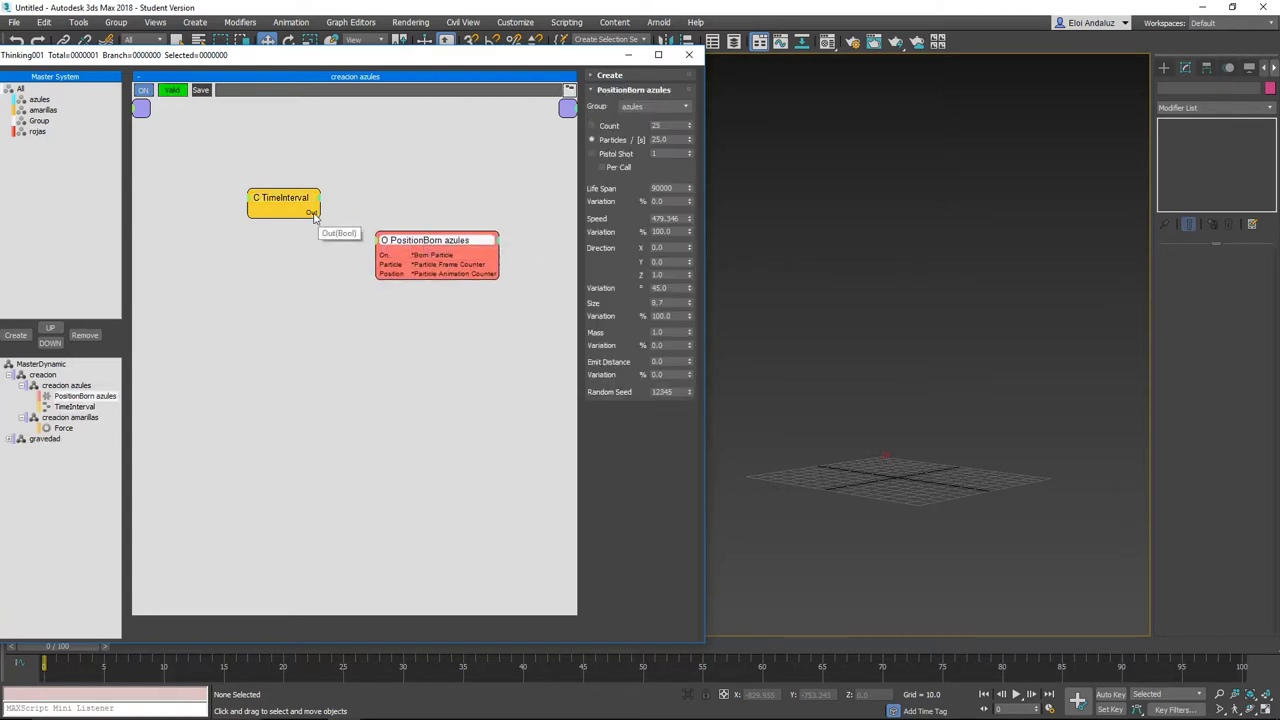
Connect TimeInterval Out to the On input of PositionBorn azules, undoing a misplaced wire.
{"action": "left_click_drag", "start_coordinate": [313, 215], "coordinate": [333, 260]}
{"action": "left_click_drag", "start_coordinate": [383, 256], "coordinate": [314, 213]}
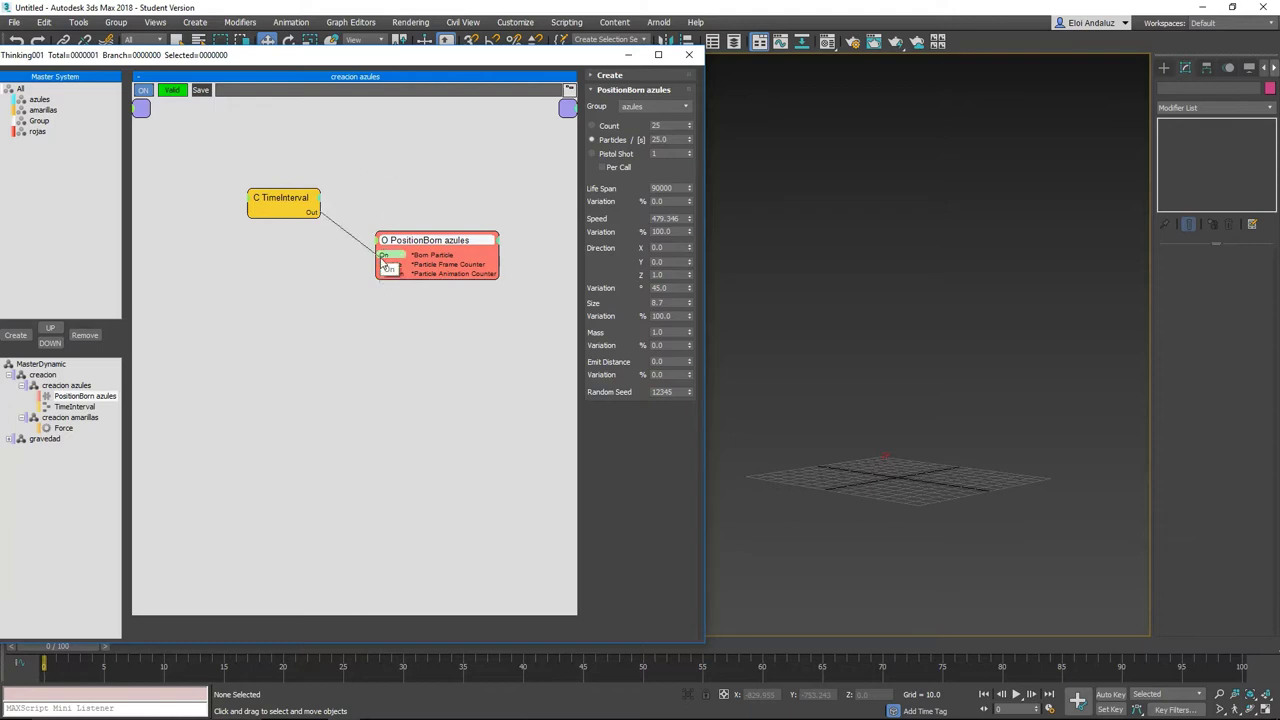
{"action": "left_click_drag", "start_coordinate": [383, 256], "coordinate": [376, 258]}
{"action": "key", "text": "ctrl+z"}
{"action": "mouse_move", "coordinate": [388, 274]}
{"action": "left_mouse_down"}
{"action": "mouse_move", "coordinate": [376, 279]}
{"action": "mouse_move", "coordinate": [376, 256]}
{"action": "left_mouse_up"}
{"action": "left_click_drag", "start_coordinate": [316, 211], "coordinate": [386, 257]}
Nudge the TimeInterval and PositionBorn azules nodes and move the Thinking Particles window up-left.
{"action": "mouse_move", "coordinate": [289, 207]}
{"action": "left_mouse_down"}
{"action": "mouse_move", "coordinate": [303, 226]}
{"action": "mouse_move", "coordinate": [277, 217]}
{"action": "left_mouse_up"}
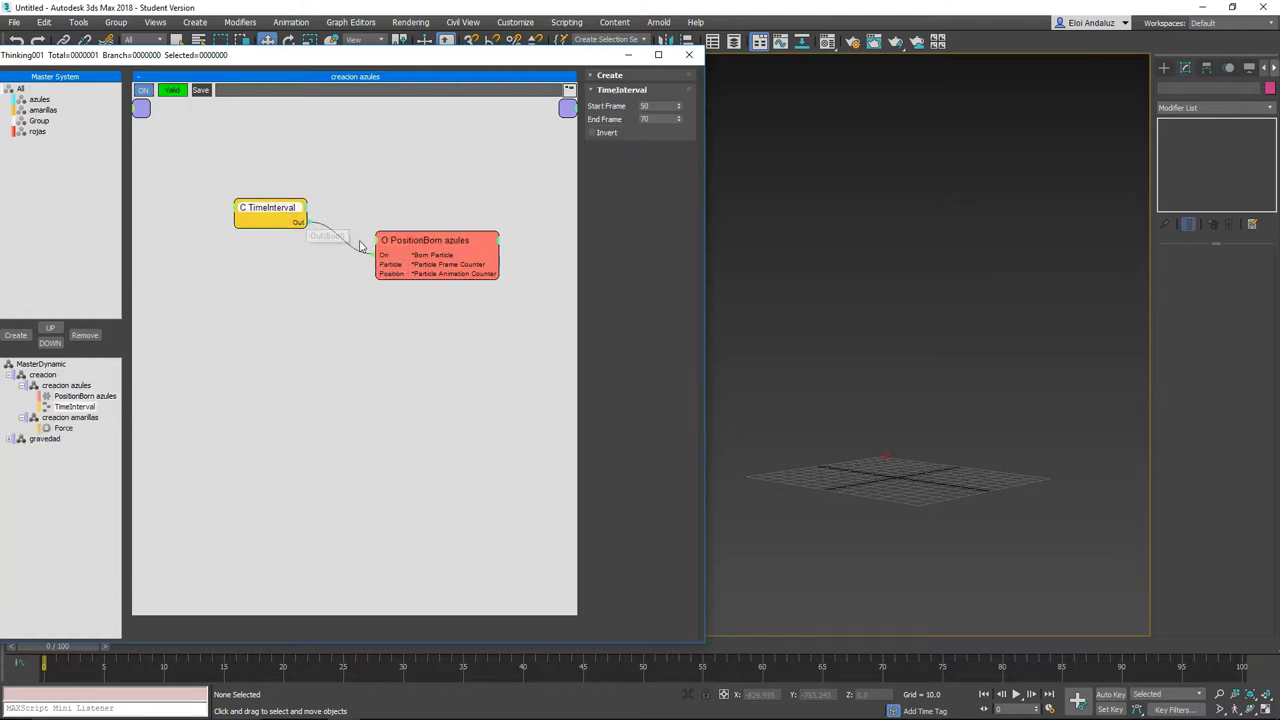
{"action": "left_click_drag", "start_coordinate": [383, 262], "coordinate": [376, 251]}
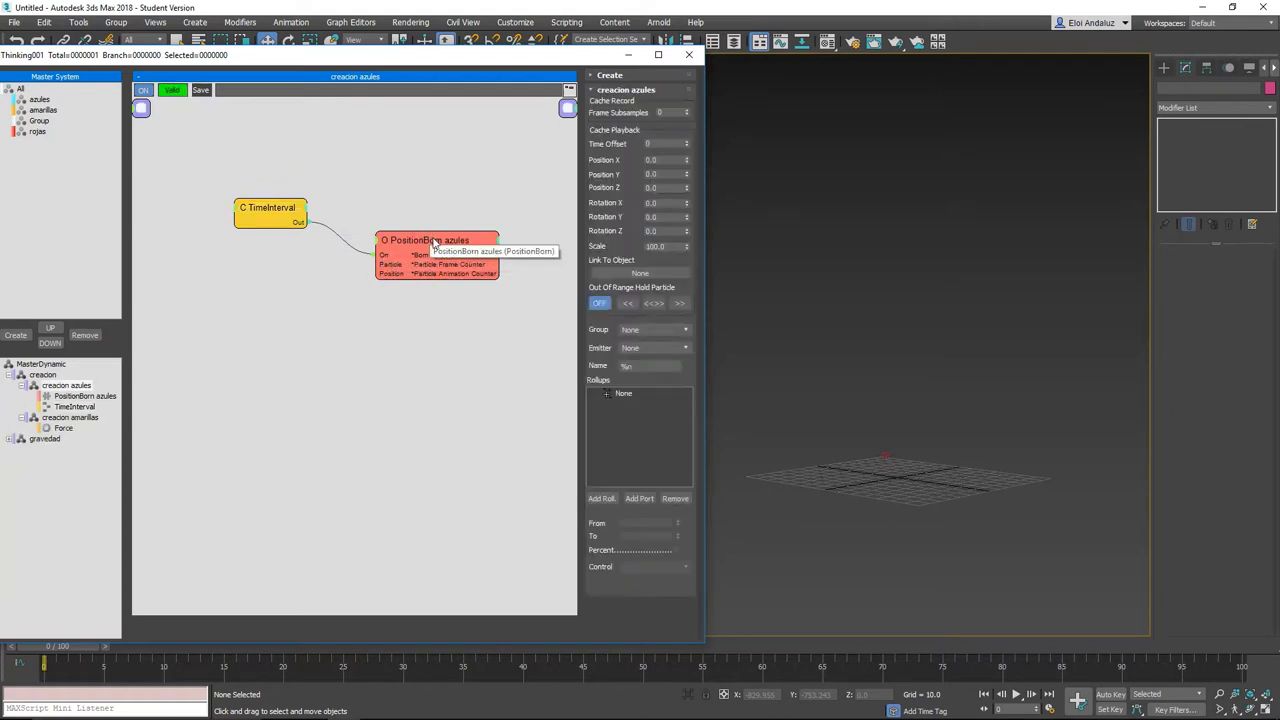
{"action": "left_click_drag", "start_coordinate": [552, 62], "coordinate": [323, 37]}
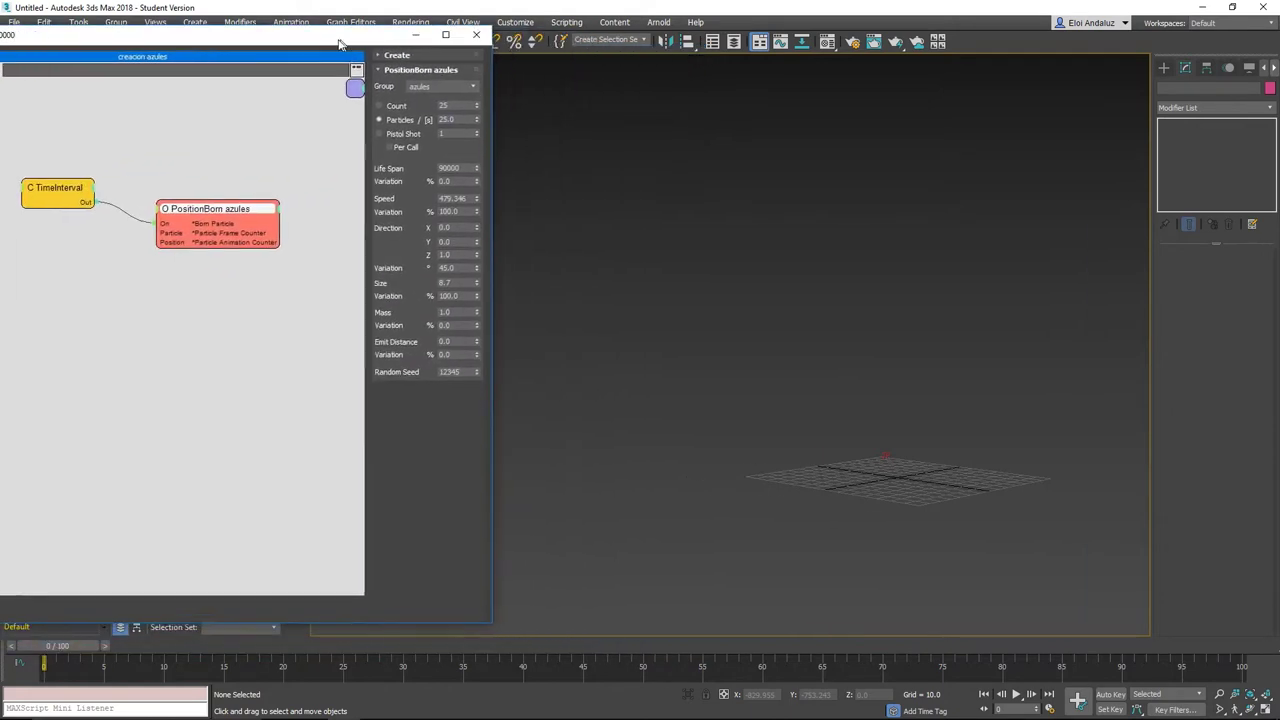
Preview emission up to frame 100, end TimeInterval at frame 55, and zero PositionBorn azules speed variation.
{"action": "mouse_move", "coordinate": [64, 656]}
{"action": "left_mouse_down"}
{"action": "mouse_move", "coordinate": [378, 604]}
{"action": "mouse_move", "coordinate": [630, 605]}
{"action": "mouse_move", "coordinate": [802, 584]}
{"action": "left_mouse_up"}
{"action": "left_click_drag", "start_coordinate": [853, 590], "coordinate": [1101, 568]}
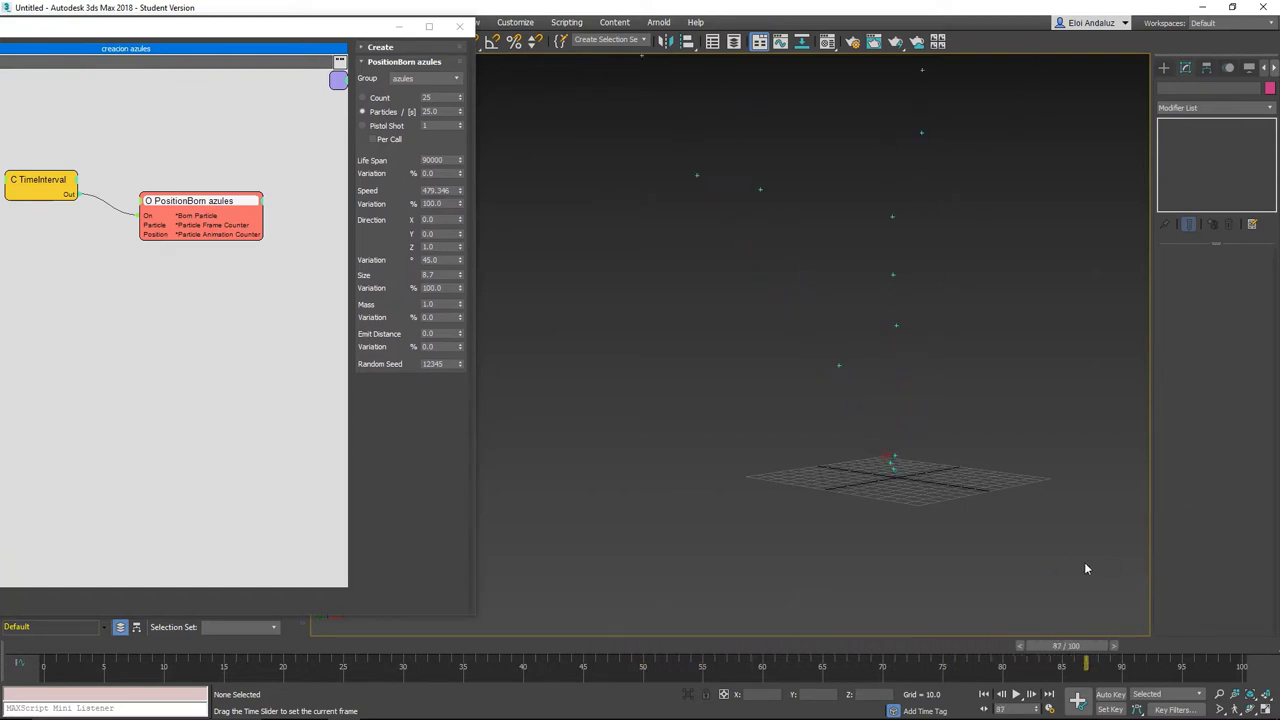
{"action": "left_click_drag", "start_coordinate": [1102, 568], "coordinate": [1268, 566]}
{"action": "left_click_drag", "start_coordinate": [53, 187], "coordinate": [59, 177]}
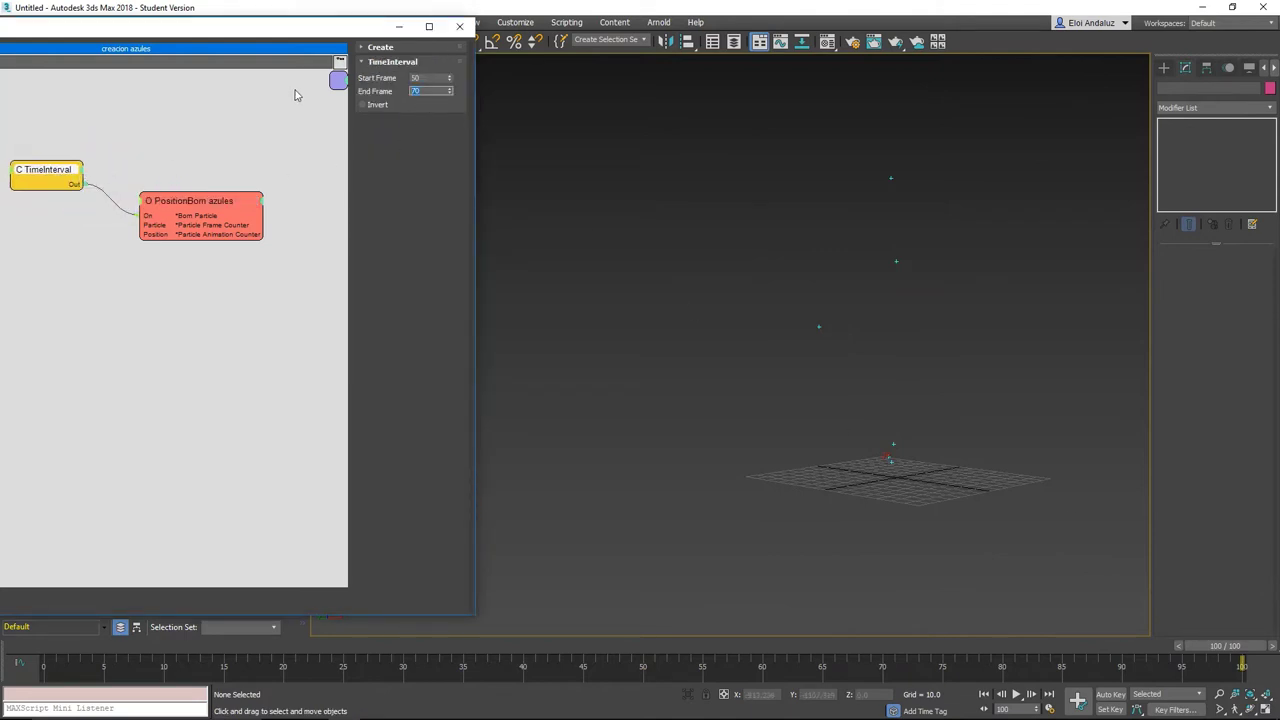
{"action": "type", "text": "55"}
{"action": "mouse_move", "coordinate": [602, 644]}
{"action": "left_mouse_down"}
{"action": "mouse_move", "coordinate": [766, 632]}
{"action": "mouse_move", "coordinate": [991, 568]}
{"action": "mouse_move", "coordinate": [491, 566]}
{"action": "mouse_move", "coordinate": [891, 551]}
{"action": "left_mouse_up"}
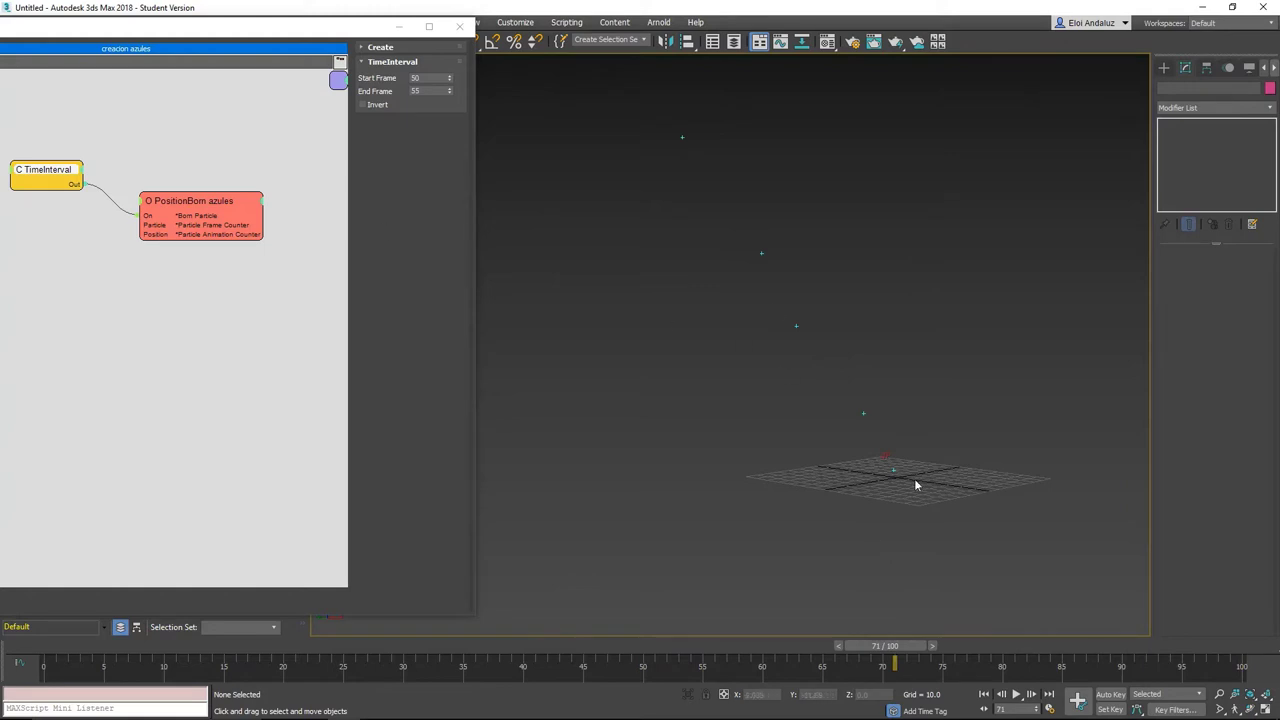
{"action": "left_click", "coordinate": [252, 233]}
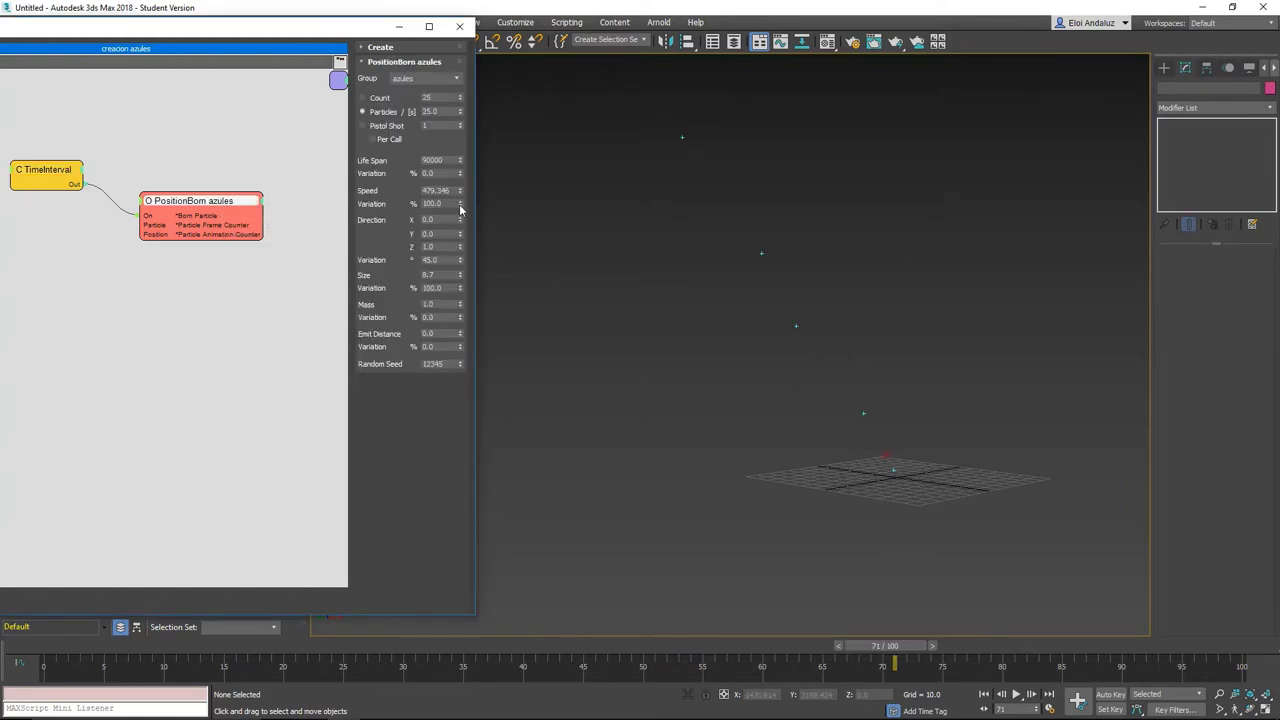
{"action": "mouse_move", "coordinate": [455, 645]}
{"action": "left_mouse_down"}
{"action": "mouse_move", "coordinate": [822, 617]}
{"action": "mouse_move", "coordinate": [597, 615]}
{"action": "mouse_move", "coordinate": [794, 606]}
{"action": "mouse_move", "coordinate": [671, 608]}
{"action": "mouse_move", "coordinate": [752, 613]}
{"action": "left_mouse_up"}
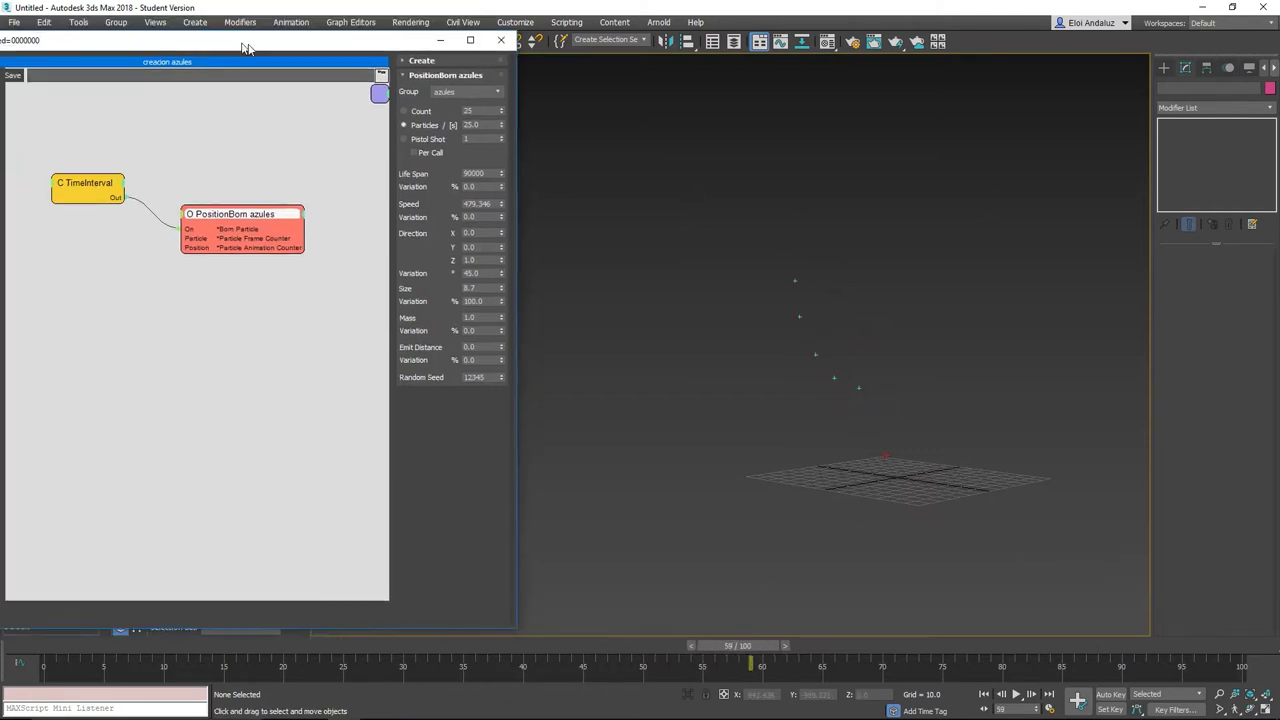
Bring the node editor fully into view, move both nodes up, and clear the selection.
{"action": "left_click_drag", "start_coordinate": [243, 43], "coordinate": [690, 60]}
{"action": "left_click_drag", "start_coordinate": [508, 192], "coordinate": [446, 176]}
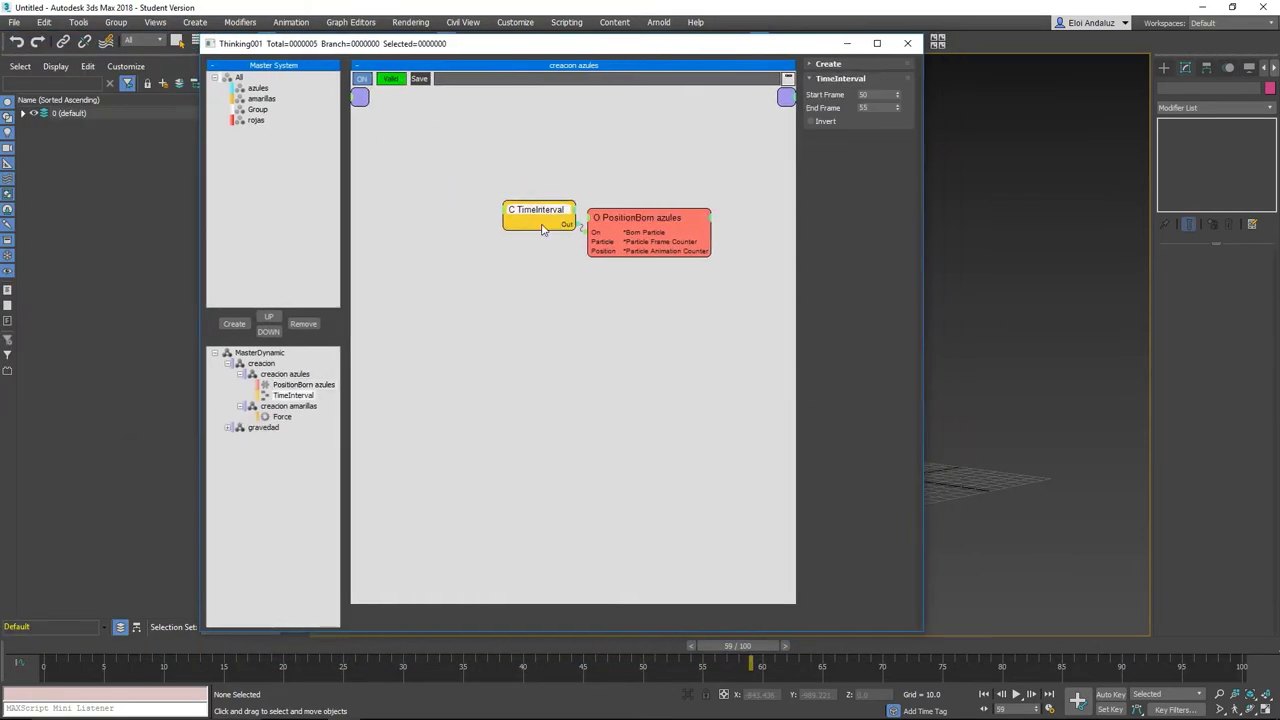
{"action": "mouse_move", "coordinate": [620, 226]}
{"action": "left_mouse_down"}
{"action": "mouse_move", "coordinate": [628, 170]}
{"action": "mouse_move", "coordinate": [626, 198]}
{"action": "mouse_move", "coordinate": [616, 193]}
{"action": "left_mouse_up"}
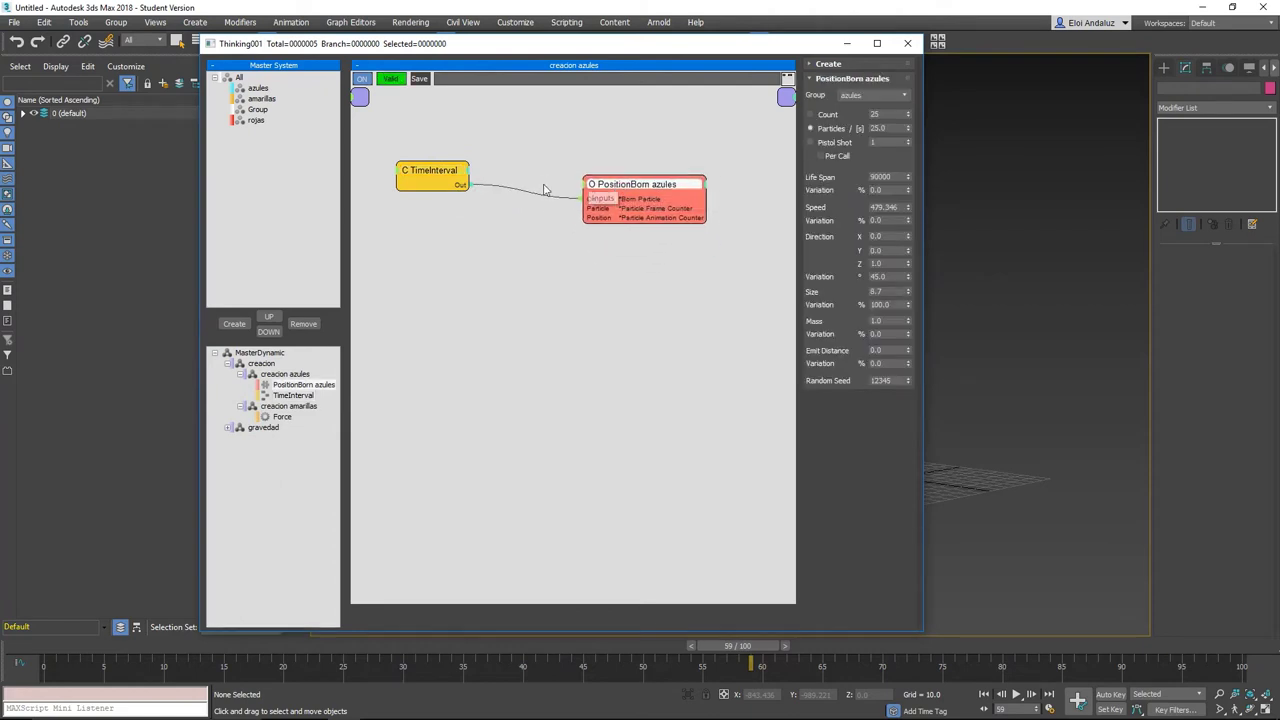
{"action": "left_click", "coordinate": [533, 198]}
{"action": "left_click_drag", "start_coordinate": [540, 166], "coordinate": [493, 283]}
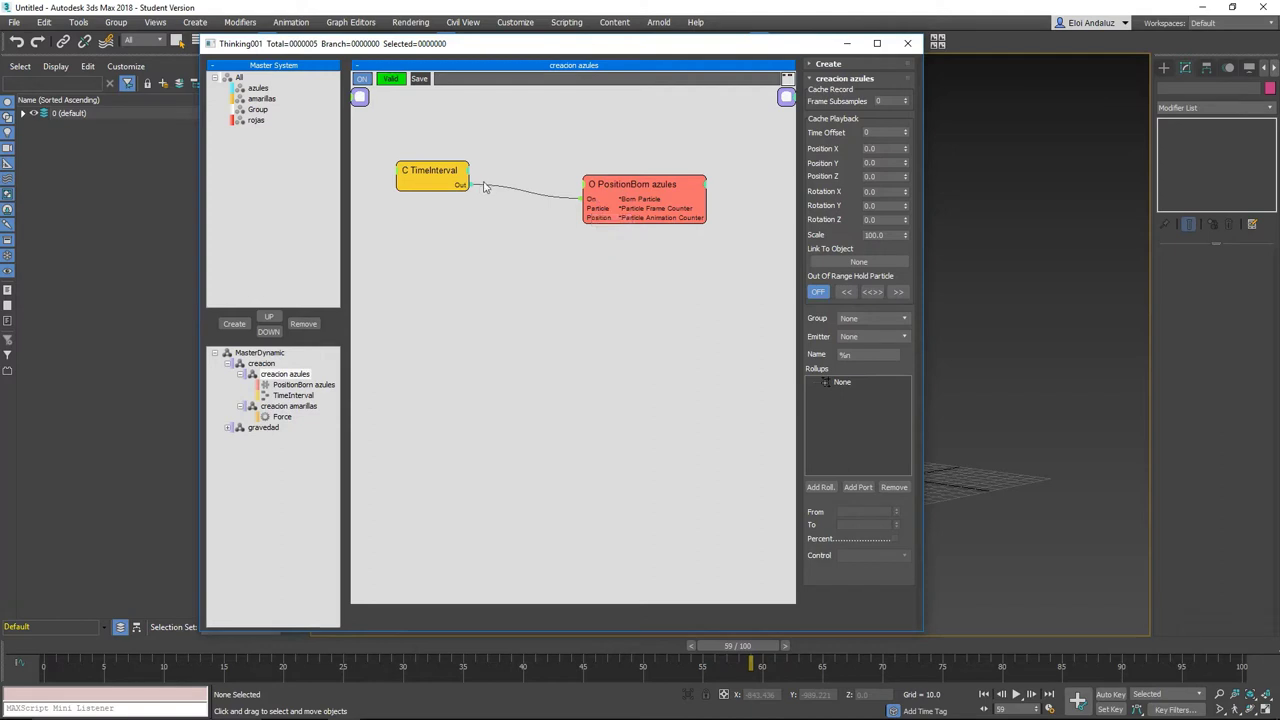
Remove the old wire and reconnect TimeInterval Out to the PositionBorn azules On input.
{"action": "left_click_drag", "start_coordinate": [466, 184], "coordinate": [514, 186]}
{"action": "left_click_drag", "start_coordinate": [658, 193], "coordinate": [601, 185]}
{"action": "left_click_drag", "start_coordinate": [733, 46], "coordinate": [480, 43]}
{"action": "mouse_move", "coordinate": [523, 646]}
{"action": "left_mouse_down"}
{"action": "mouse_move", "coordinate": [979, 646]}
{"action": "mouse_move", "coordinate": [561, 658]}
{"action": "left_mouse_up"}
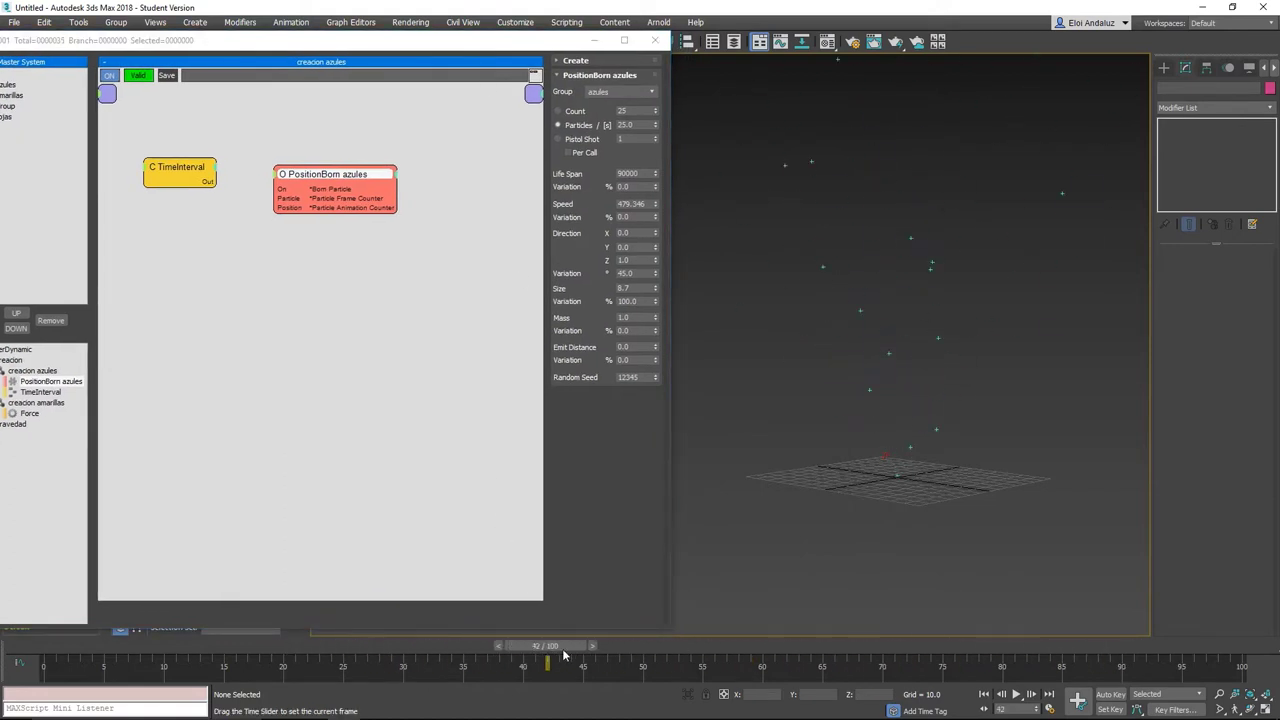
{"action": "left_click_drag", "start_coordinate": [278, 189], "coordinate": [207, 183]}
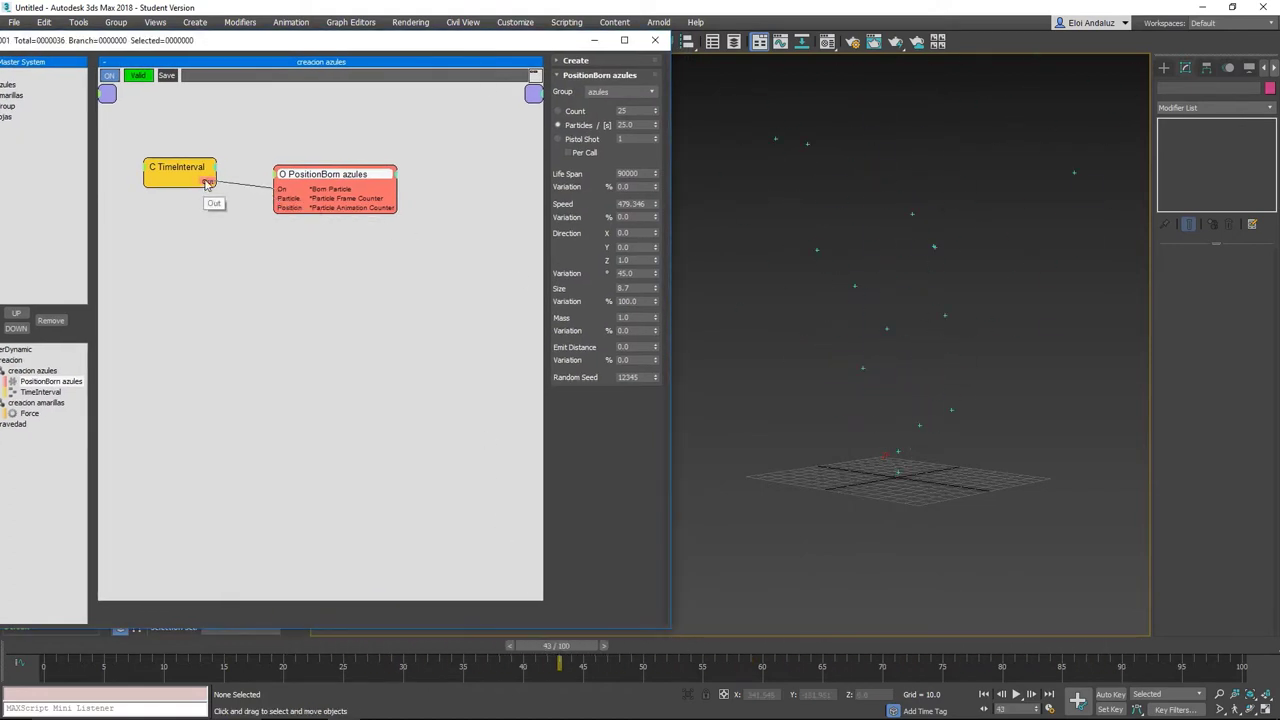
{"action": "left_click_drag", "start_coordinate": [383, 46], "coordinate": [648, 60]}
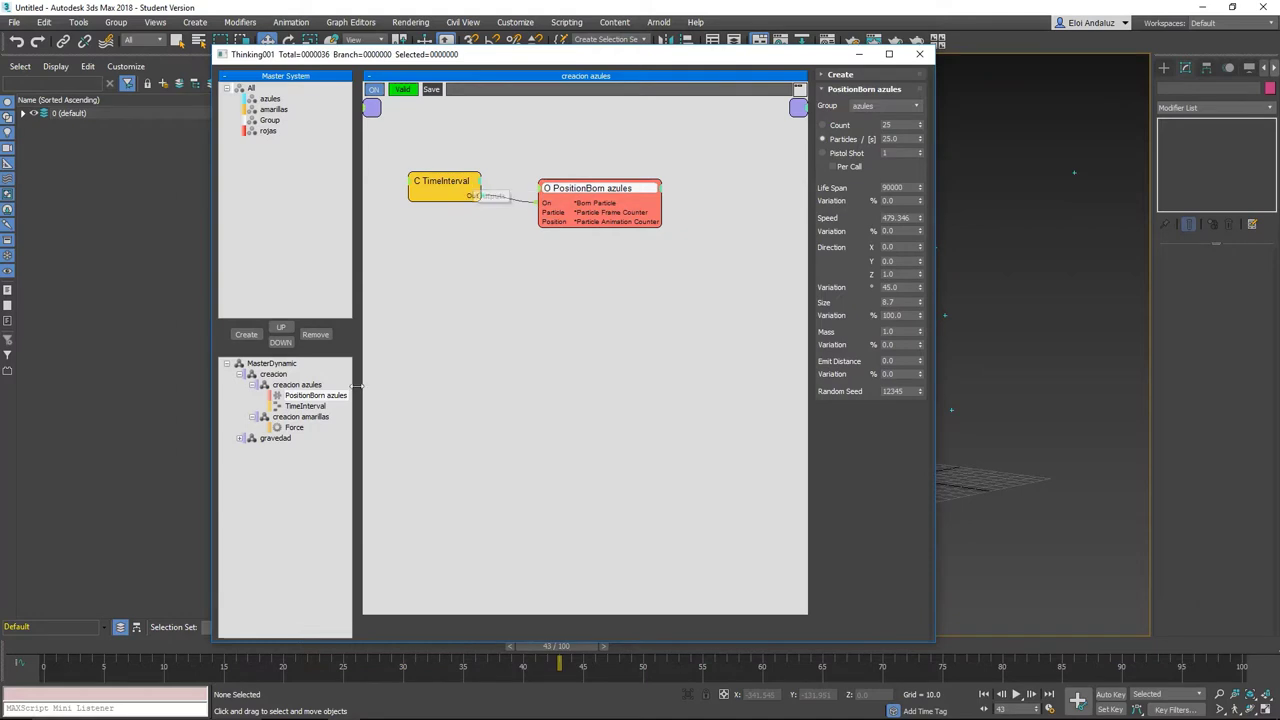
{"action": "left_click", "coordinate": [307, 396]}
Check PositionBorn azules and TimeInterval (frames 50–55) settings, then maximize the Thinking Particles editor.
{"action": "left_click", "coordinate": [305, 397]}
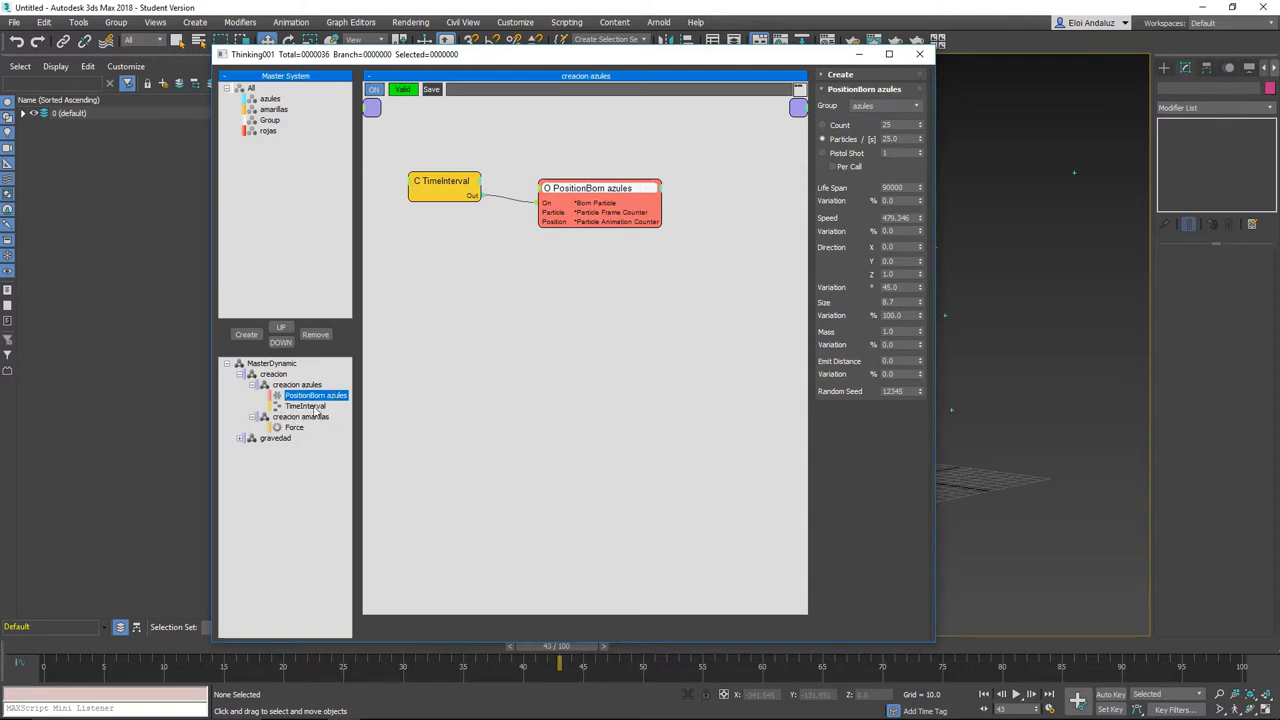
{"action": "left_click", "coordinate": [308, 406]}
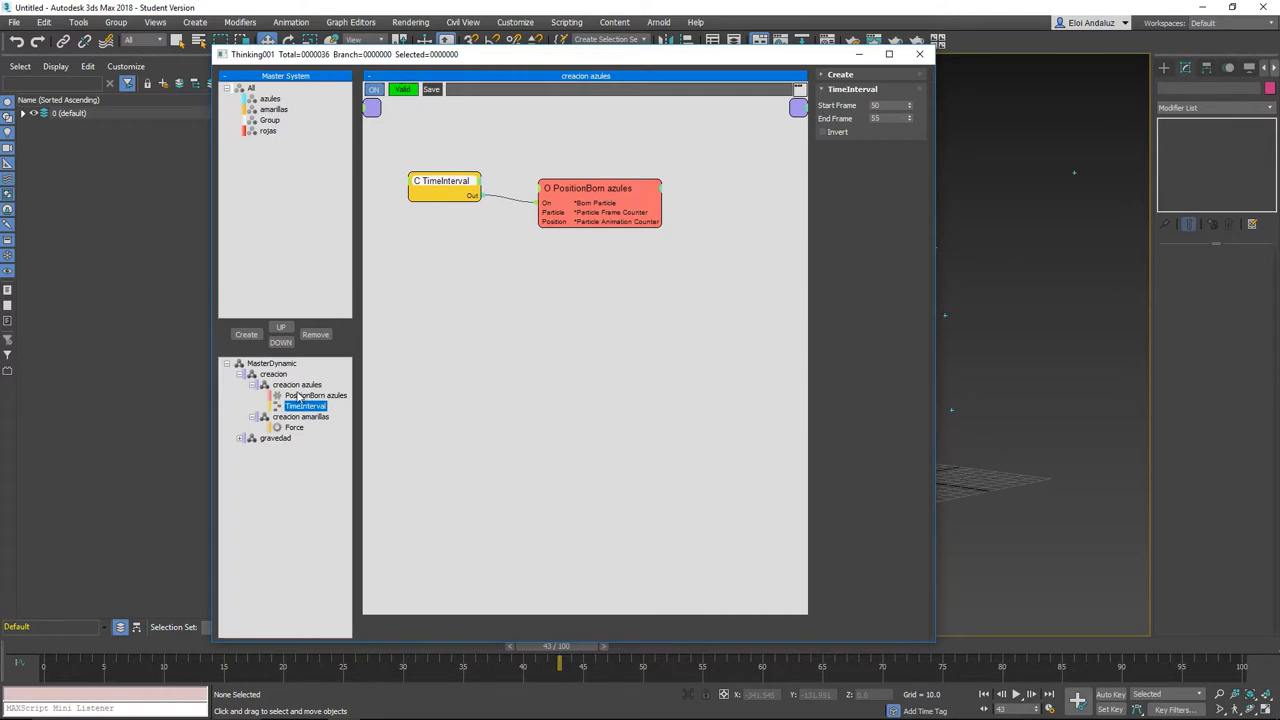
{"action": "double_click", "coordinate": [521, 58]}
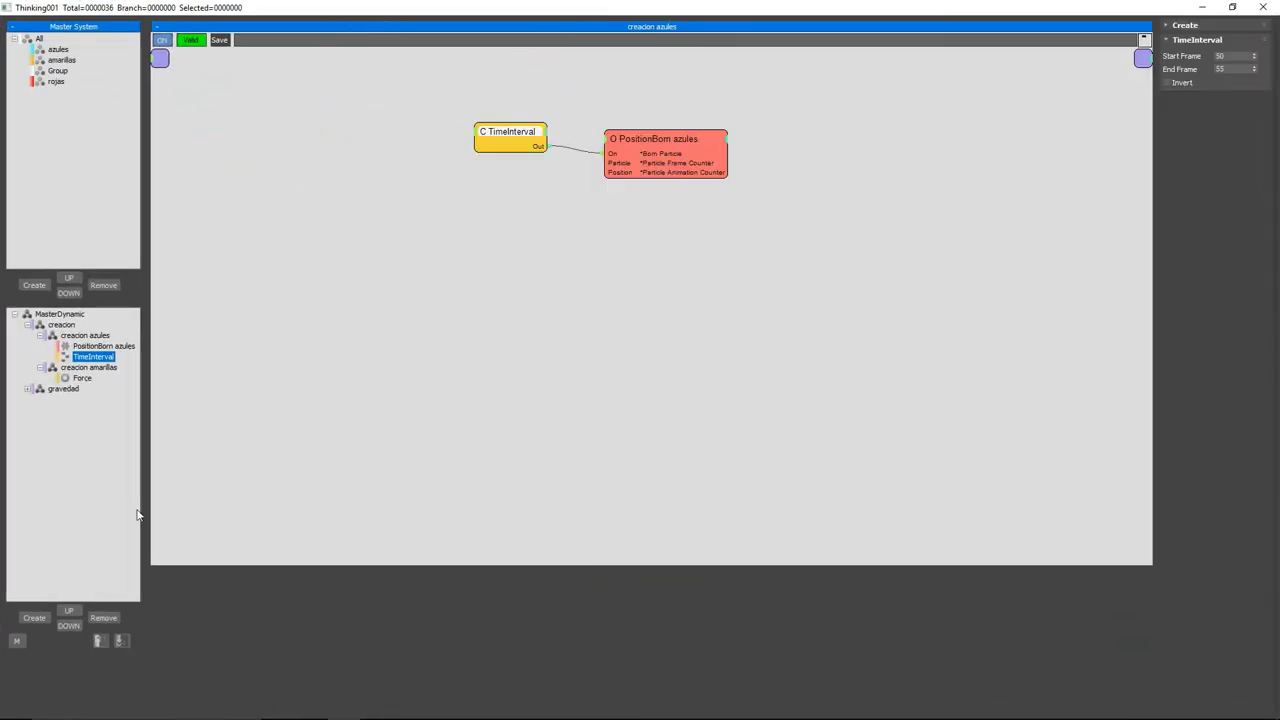
Move TimeInterval above PositionBorn azules in the tree and begin rearranging the two nodes.
{"action": "left_click", "coordinate": [70, 610]}
{"action": "left_click_drag", "start_coordinate": [491, 132], "coordinate": [463, 111]}
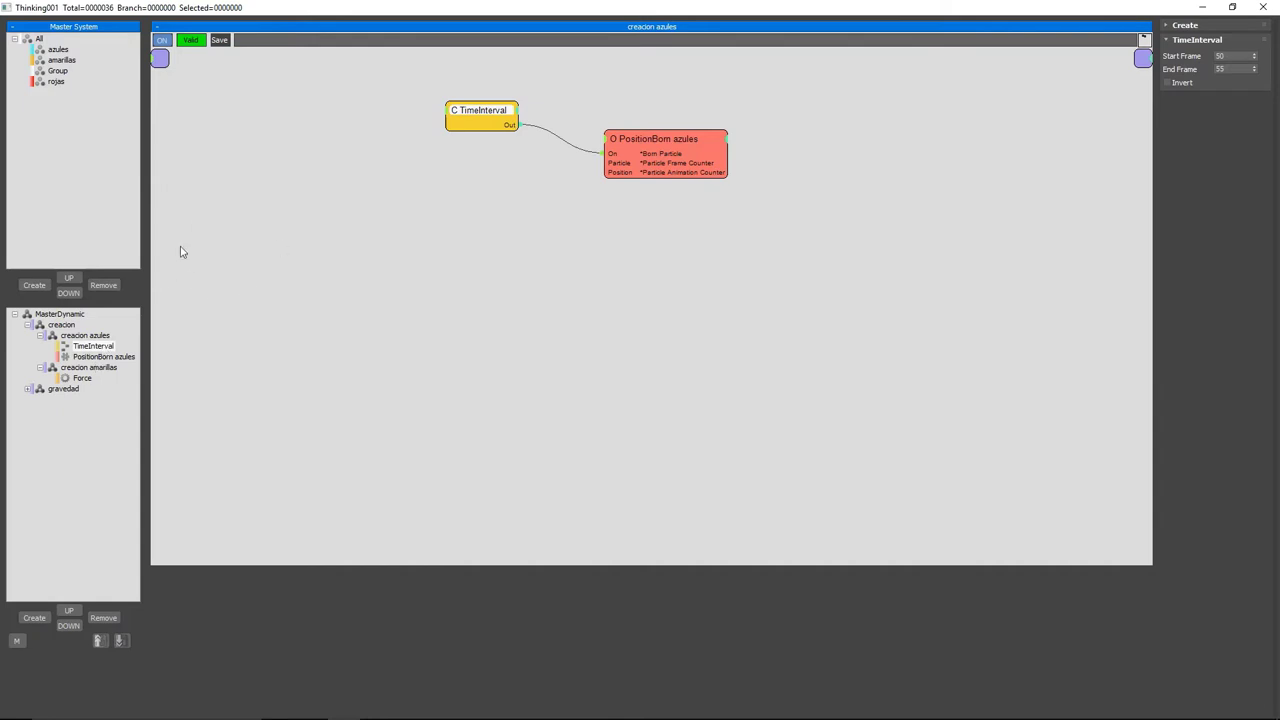
{"action": "left_click_drag", "start_coordinate": [478, 112], "coordinate": [460, 111]}
{"action": "left_click_drag", "start_coordinate": [641, 147], "coordinate": [628, 122]}
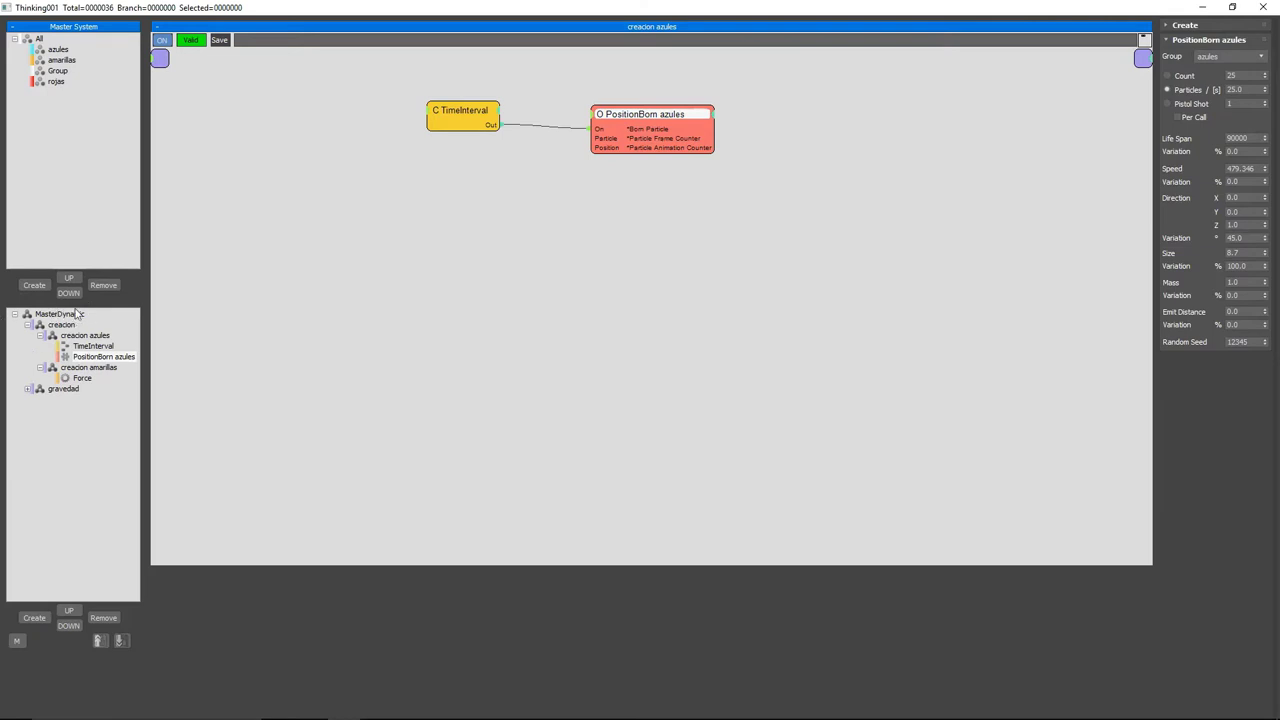
{"action": "left_click_drag", "start_coordinate": [474, 122], "coordinate": [420, 116]}
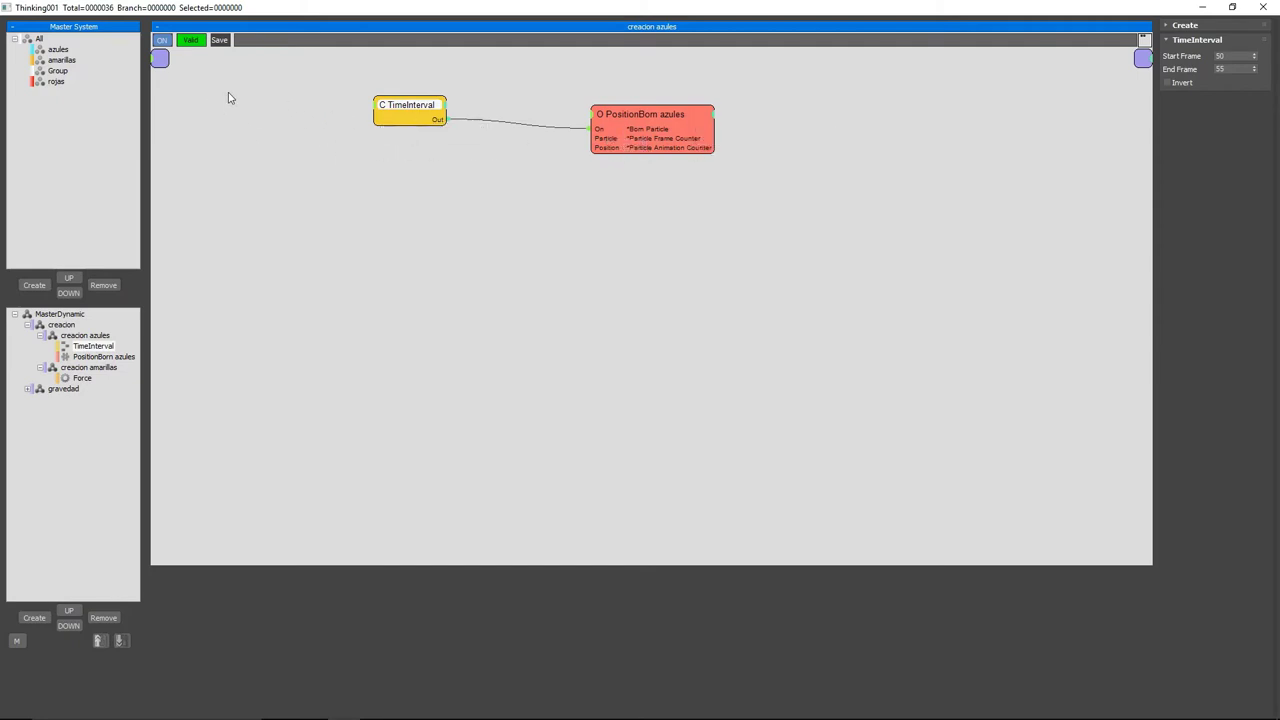
{"action": "left_click_drag", "start_coordinate": [660, 117], "coordinate": [285, 157]}
Set TimeInterval left of PositionBorn azules on the canvas and restore the editor to a smaller window.
{"action": "mouse_move", "coordinate": [412, 117]}
{"action": "left_mouse_down"}
{"action": "mouse_move", "coordinate": [520, 133]}
{"action": "mouse_move", "coordinate": [505, 130]}
{"action": "left_mouse_up"}
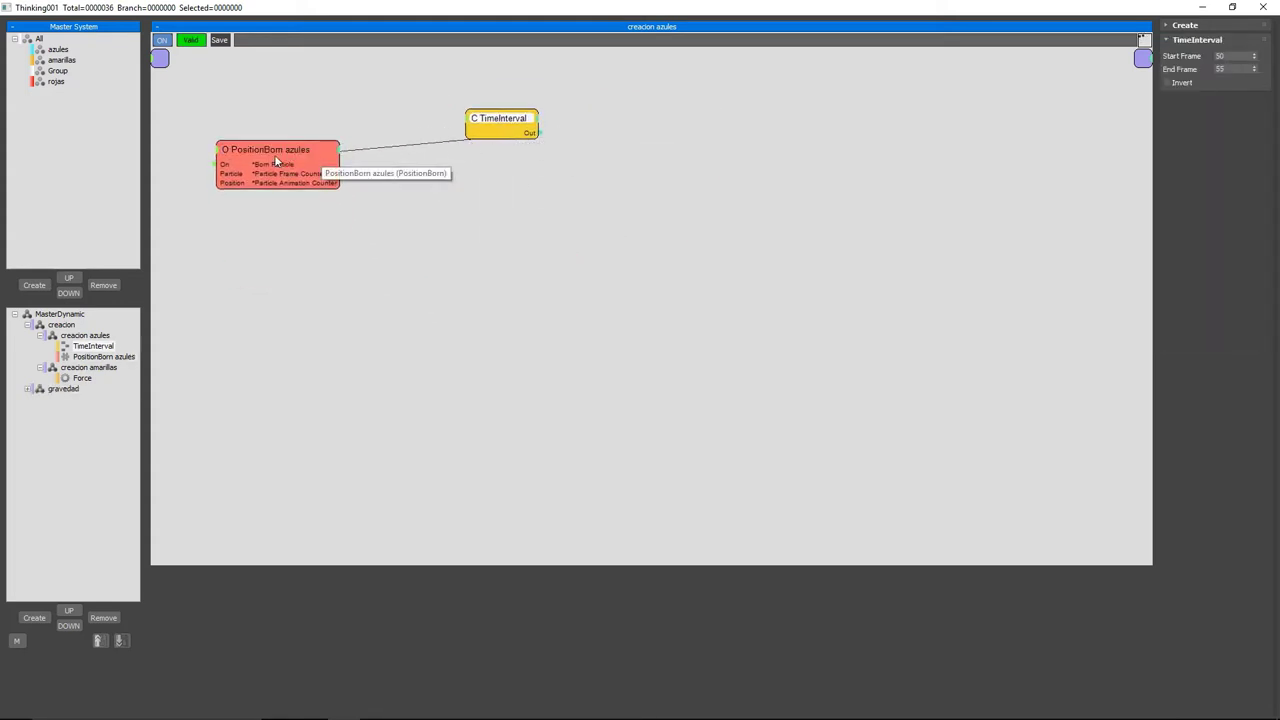
{"action": "mouse_move", "coordinate": [273, 154]}
{"action": "left_mouse_down"}
{"action": "mouse_move", "coordinate": [667, 141]}
{"action": "mouse_move", "coordinate": [641, 141]}
{"action": "left_mouse_up"}
{"action": "mouse_move", "coordinate": [505, 123]}
{"action": "left_mouse_down"}
{"action": "mouse_move", "coordinate": [282, 136]}
{"action": "mouse_move", "coordinate": [293, 133]}
{"action": "left_mouse_up"}
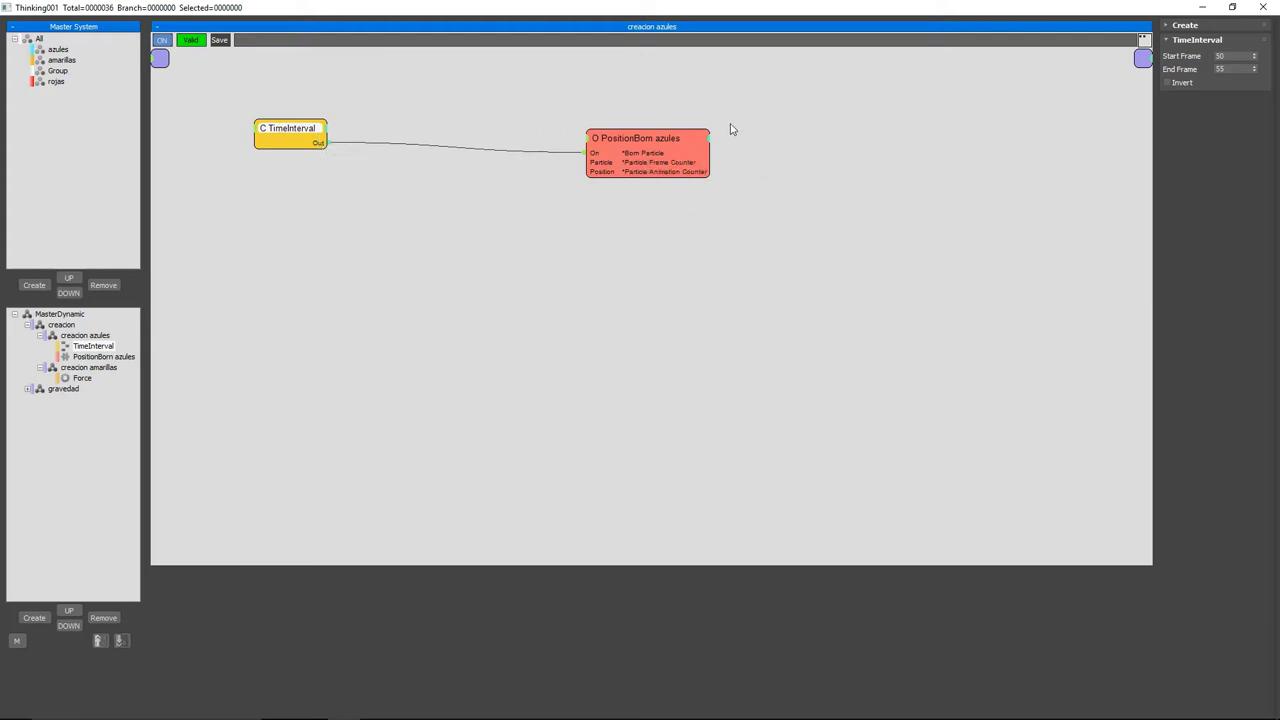
{"action": "left_click_drag", "start_coordinate": [638, 138], "coordinate": [515, 122]}
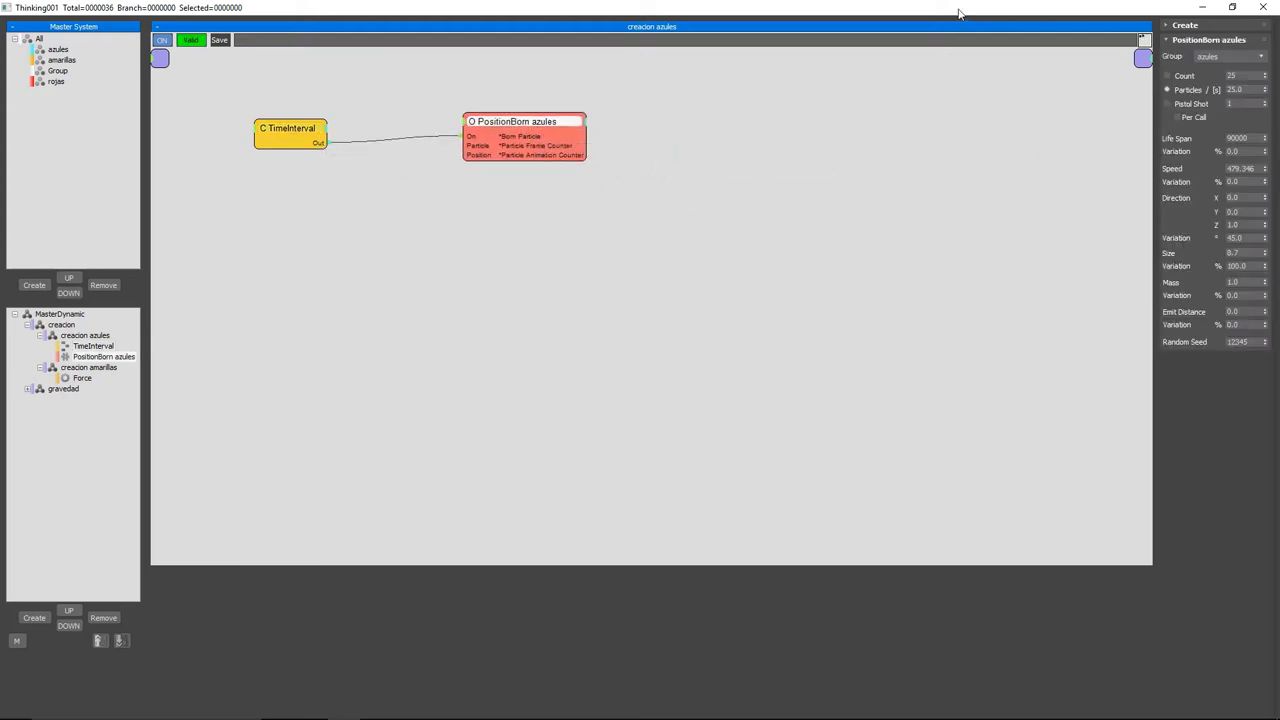
{"action": "left_click_drag", "start_coordinate": [958, 13], "coordinate": [590, 27]}
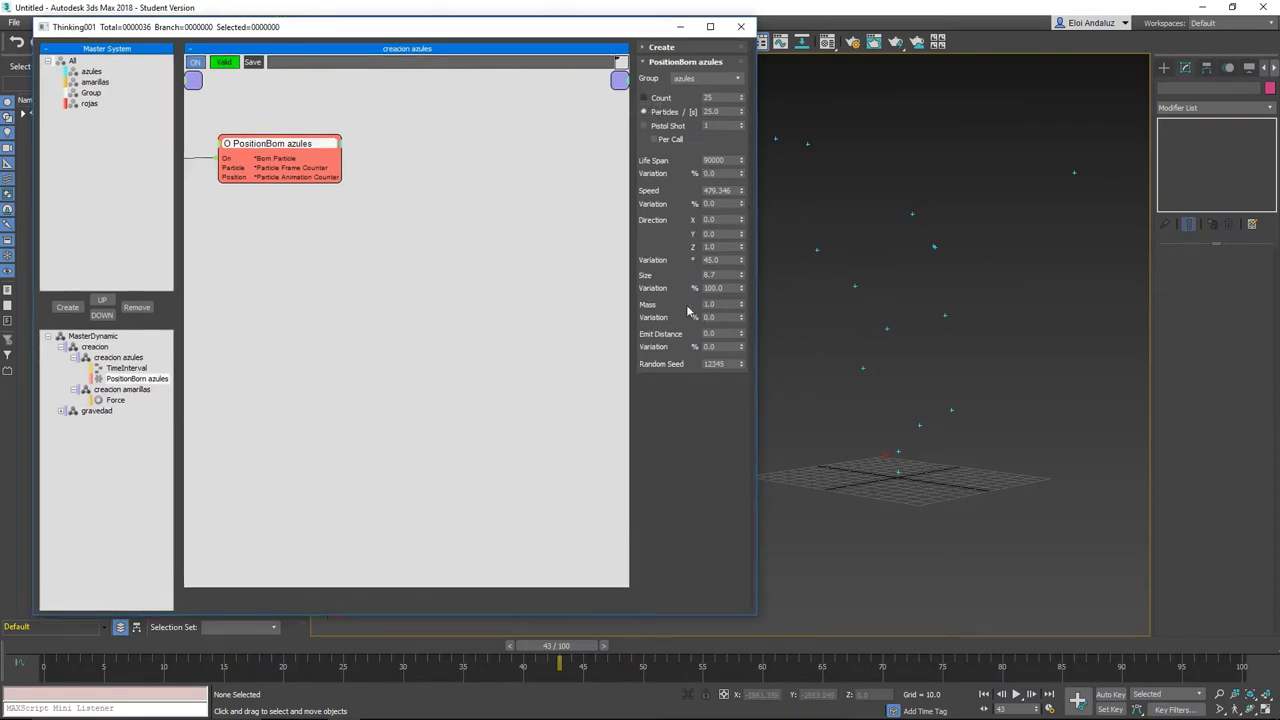
Lower the PositionBorn azules speed to 263.64 and preview the particles at frame 57.
{"action": "middle_click_drag", "start_coordinate": [823, 283], "coordinate": [843, 266]}
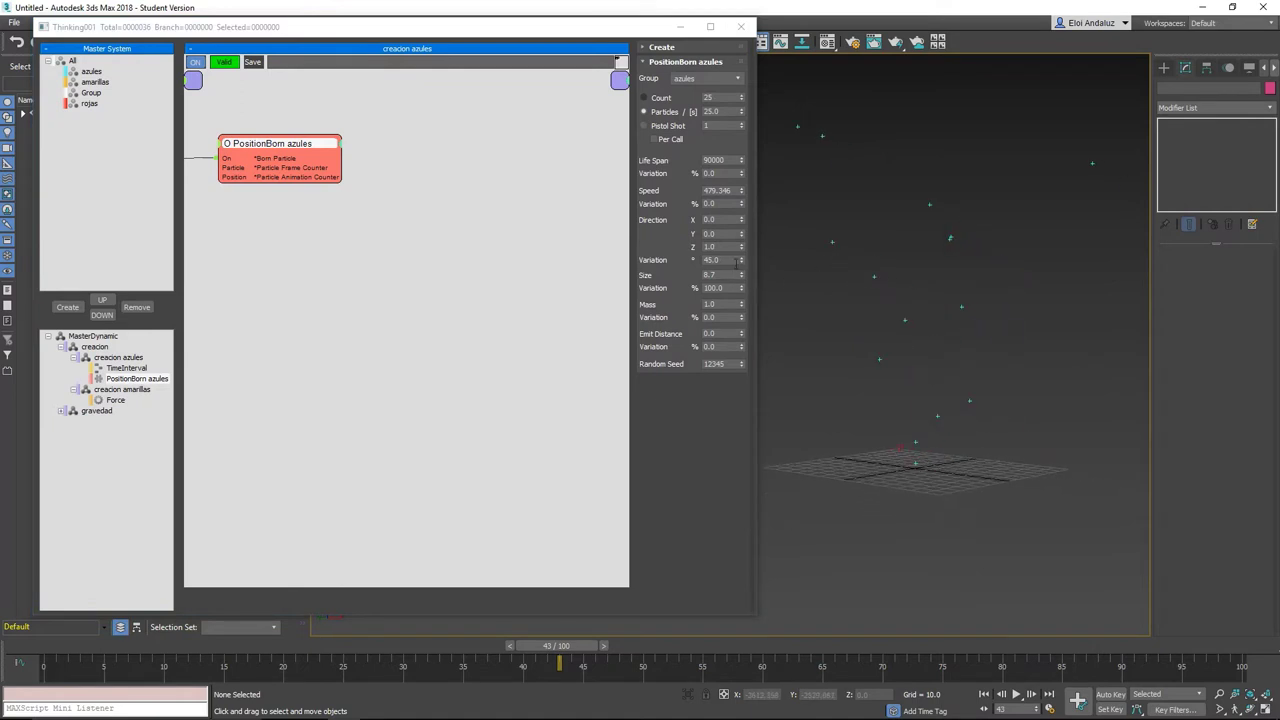
{"action": "left_click_drag", "start_coordinate": [742, 191], "coordinate": [734, 246]}
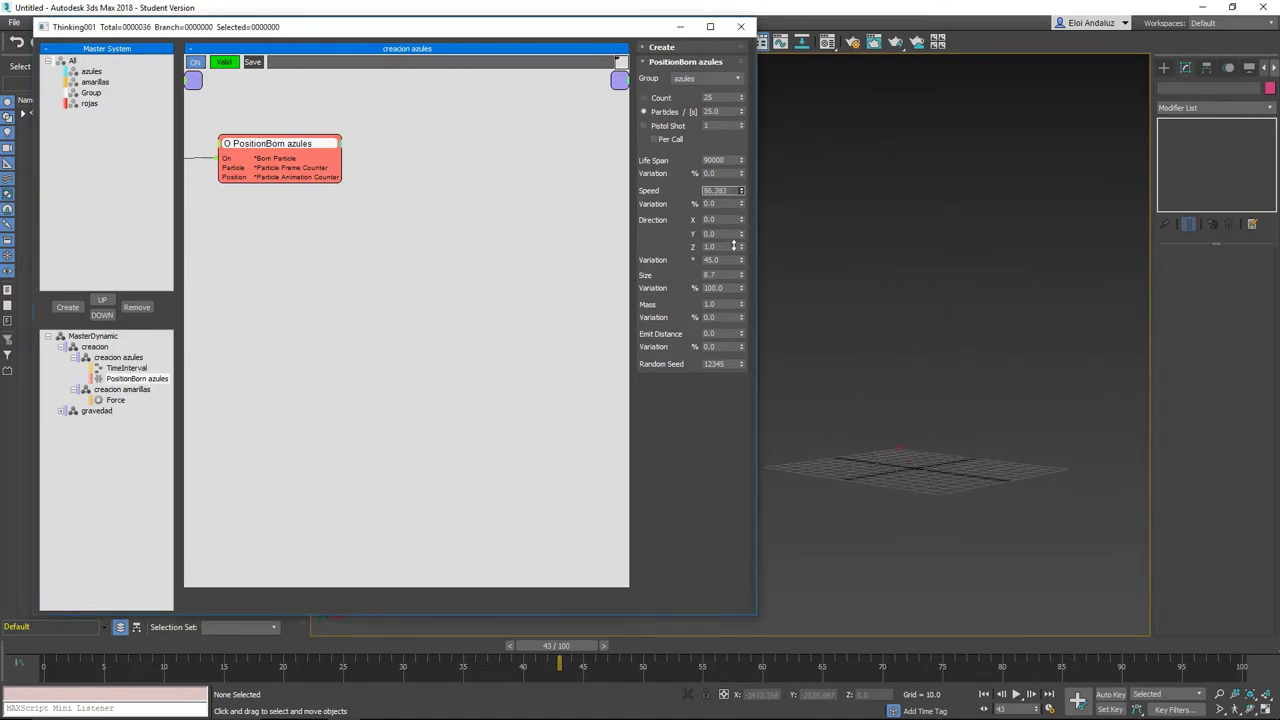
{"action": "left_click_drag", "start_coordinate": [733, 155], "coordinate": [731, 222]}
{"action": "left_click_drag", "start_coordinate": [548, 651], "coordinate": [716, 646]}
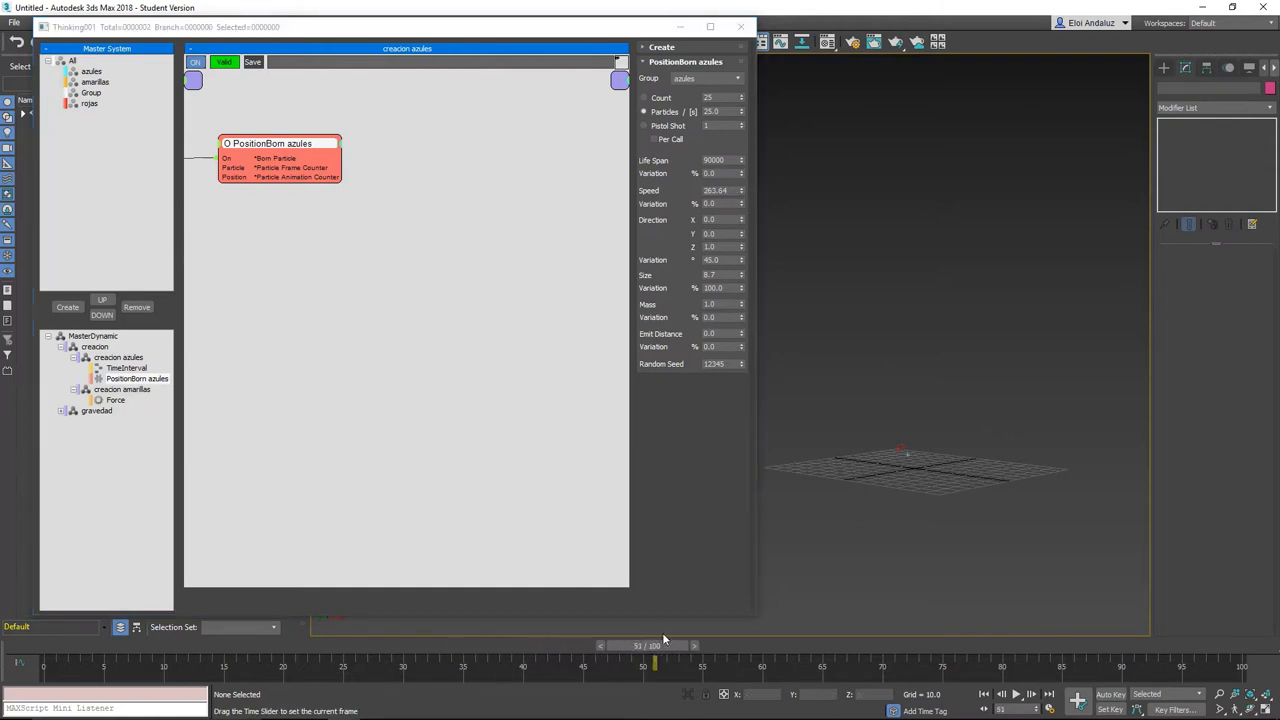
Extend TimeInterval's end frame to 90 and preview the denser emission at frame 69.
{"action": "mouse_move", "coordinate": [398, 242]}
{"action": "middle_mouse_down"}
{"action": "mouse_move", "coordinate": [514, 307]}
{"action": "mouse_move", "coordinate": [603, 313]}
{"action": "middle_mouse_up"}
{"action": "left_click_drag", "start_coordinate": [263, 223], "coordinate": [291, 200]}
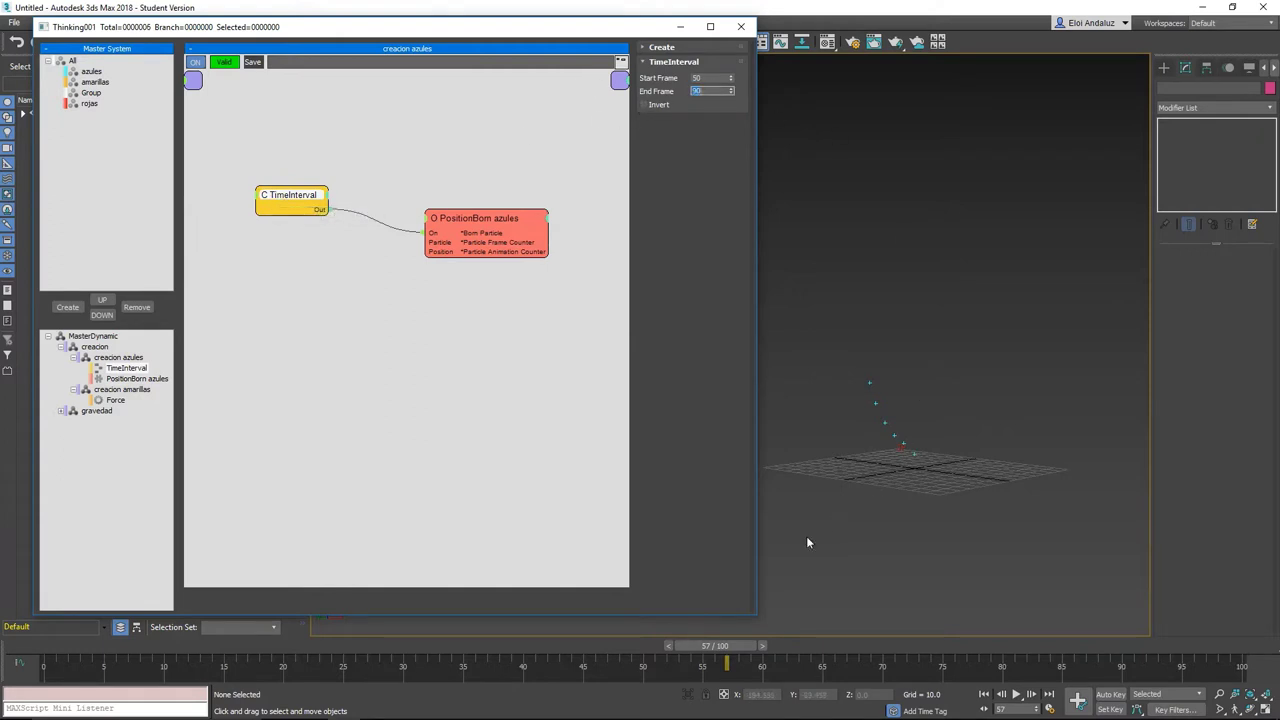
{"action": "left_click_drag", "start_coordinate": [699, 657], "coordinate": [848, 605]}
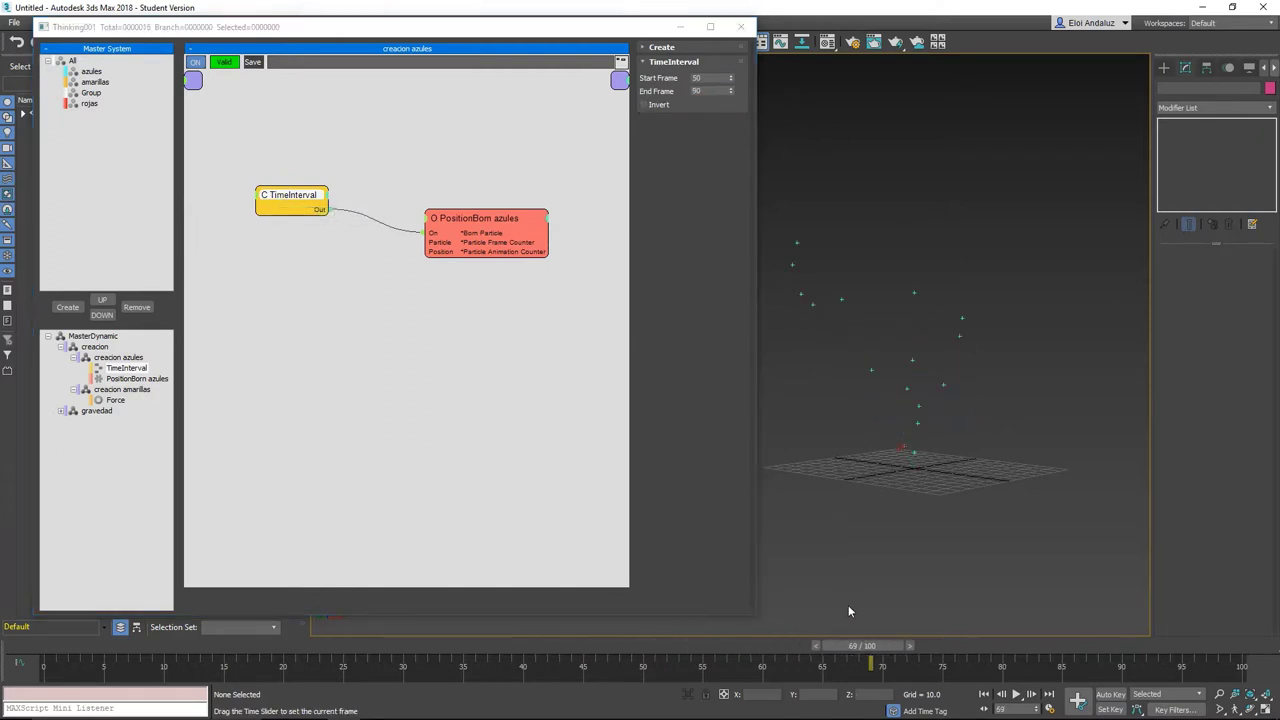
{"action": "left_click_drag", "start_coordinate": [504, 222], "coordinate": [502, 217]}
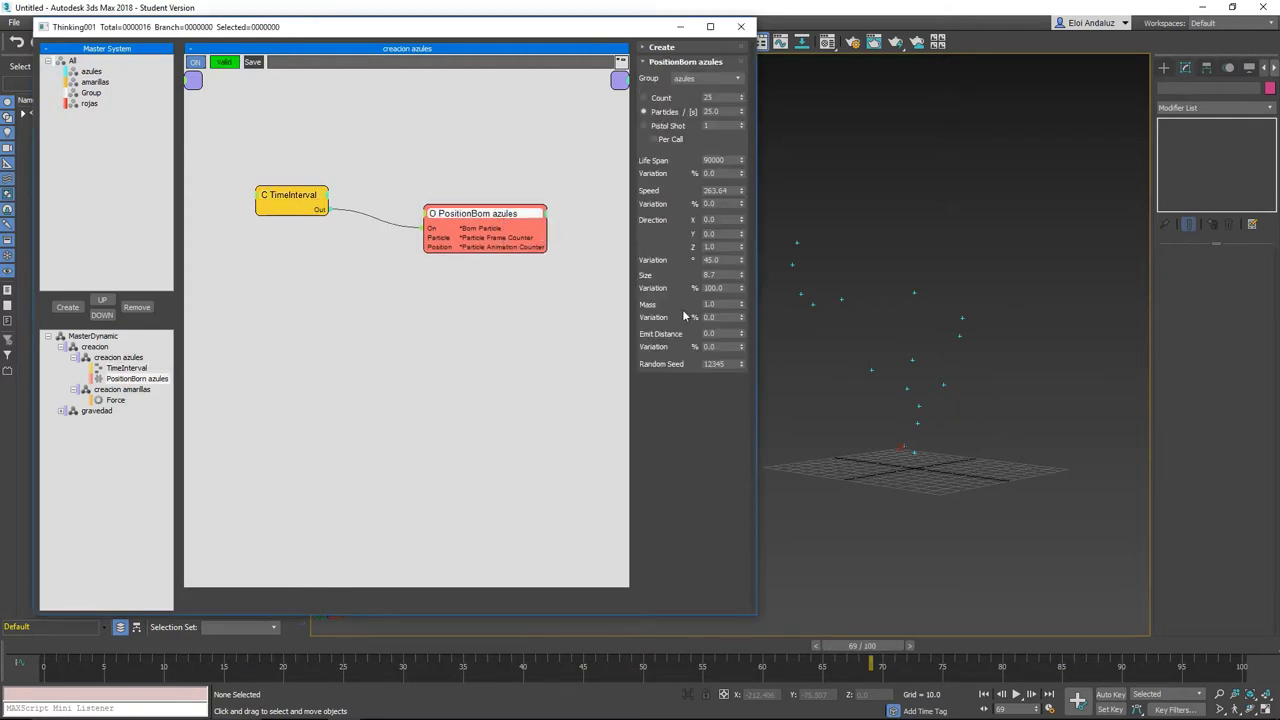
{"action": "middle_click_drag", "start_coordinate": [462, 313], "coordinate": [346, 297]}
{"action": "right_click", "coordinate": [445, 219]}
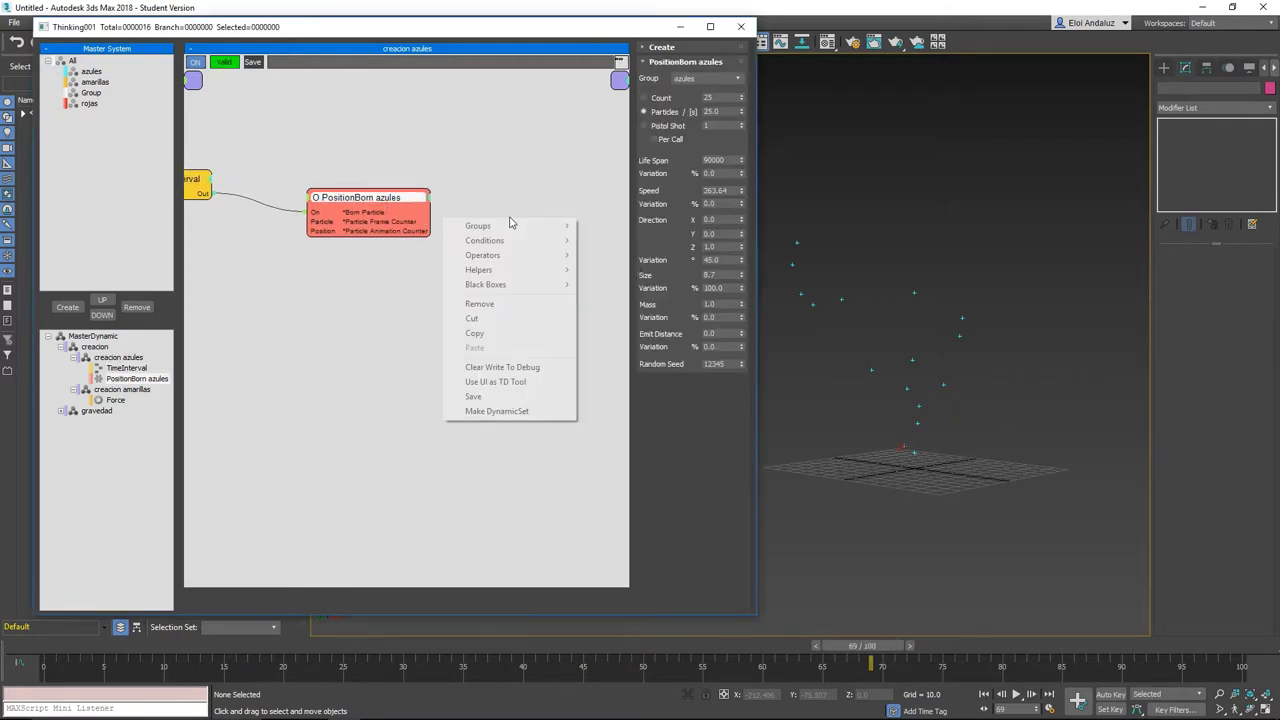
Add a Velocity operator to the creacion azules network and position it.
{"action": "right_click", "coordinate": [503, 206]}
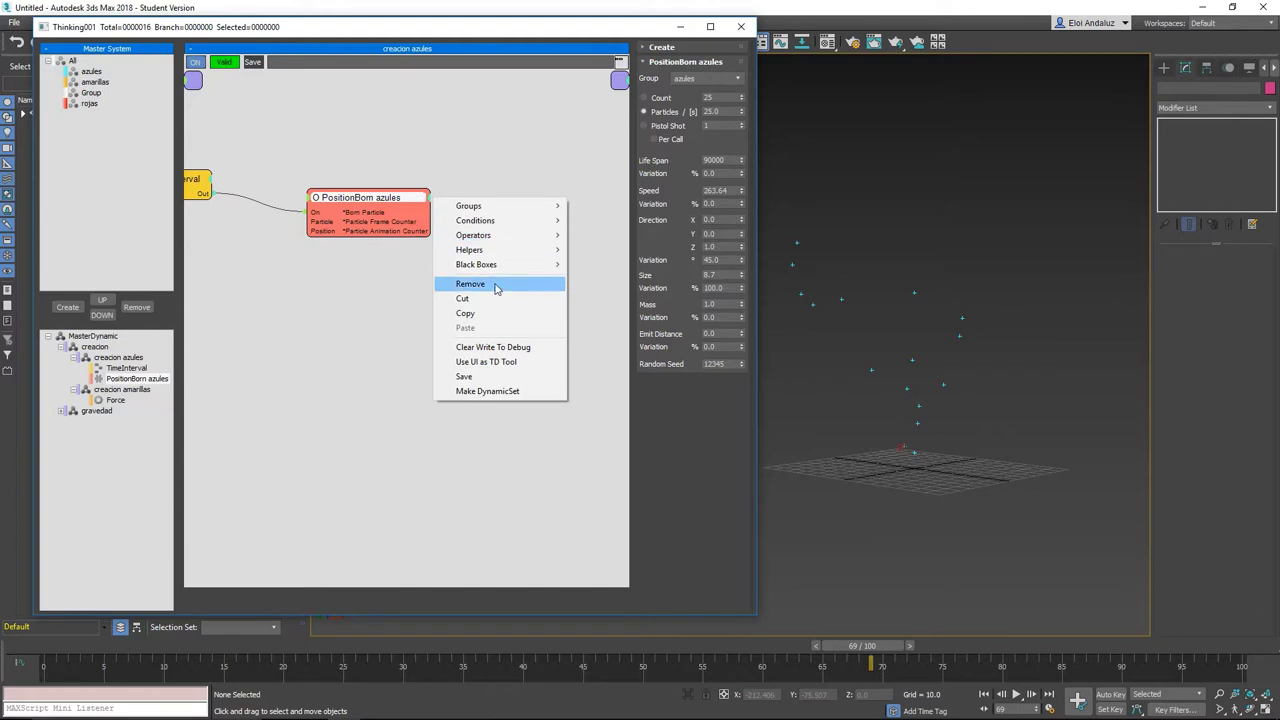
{"action": "mouse_move", "coordinate": [474, 235]}
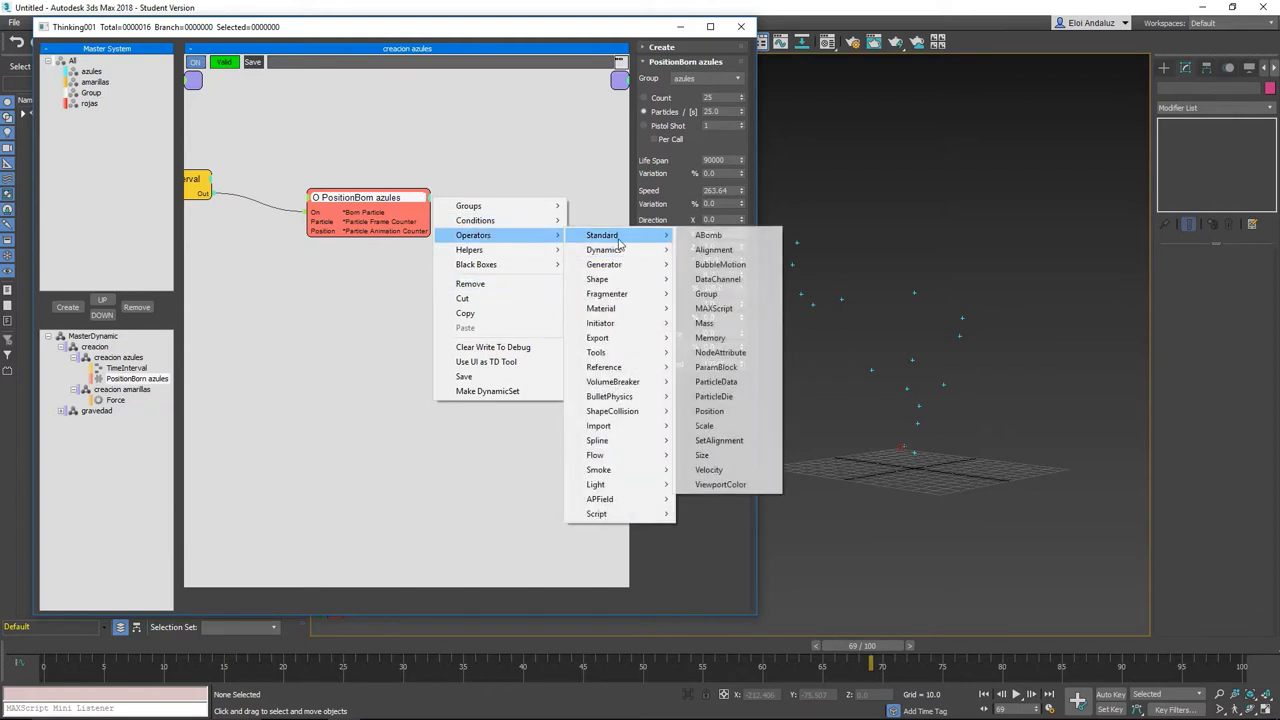
{"action": "mouse_move", "coordinate": [602, 235]}
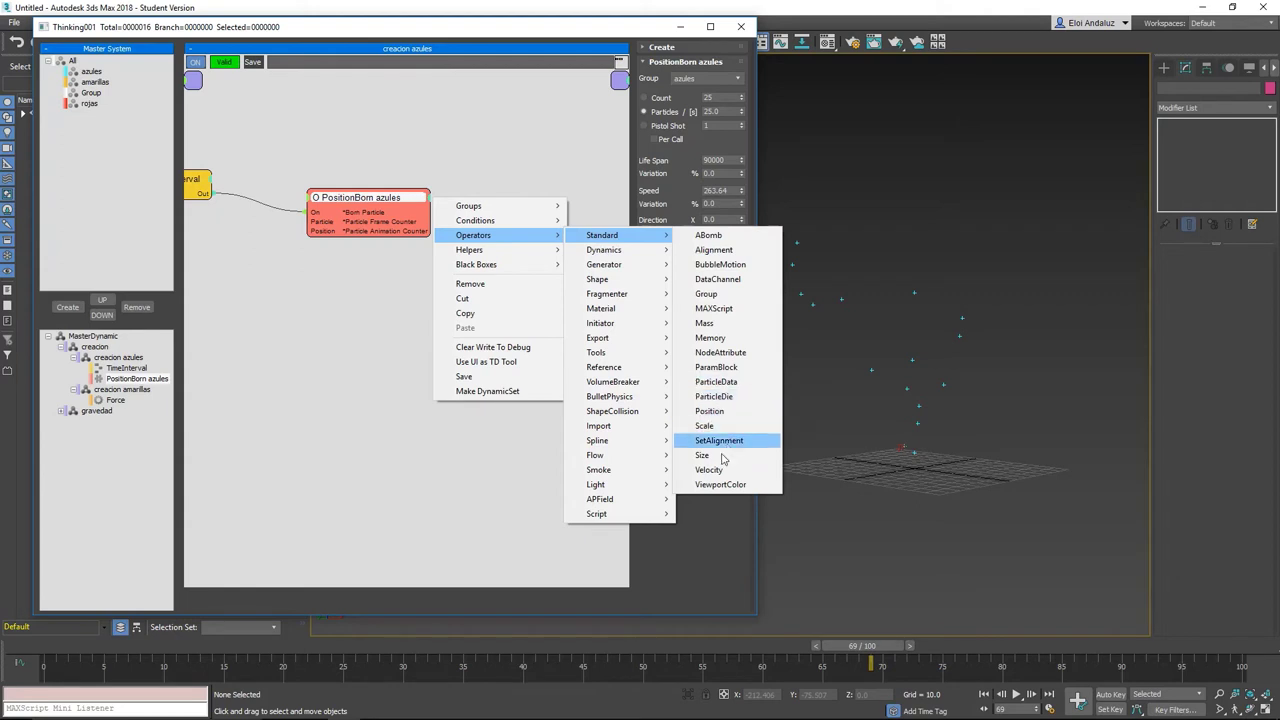
{"action": "left_click", "coordinate": [725, 469]}
{"action": "left_click_drag", "start_coordinate": [545, 231], "coordinate": [558, 254]}
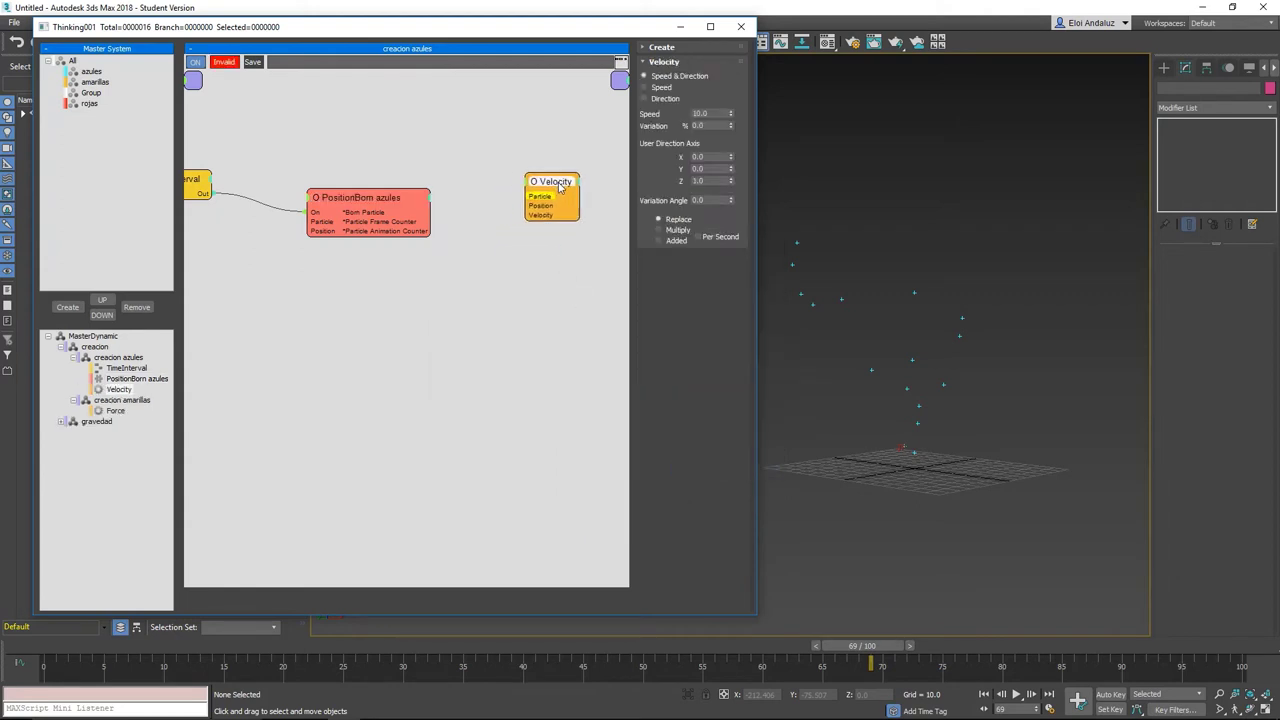
{"action": "mouse_move", "coordinate": [527, 188]}
{"action": "middle_mouse_down"}
{"action": "mouse_move", "coordinate": [531, 160]}
{"action": "mouse_move", "coordinate": [571, 157]}
{"action": "middle_mouse_up"}
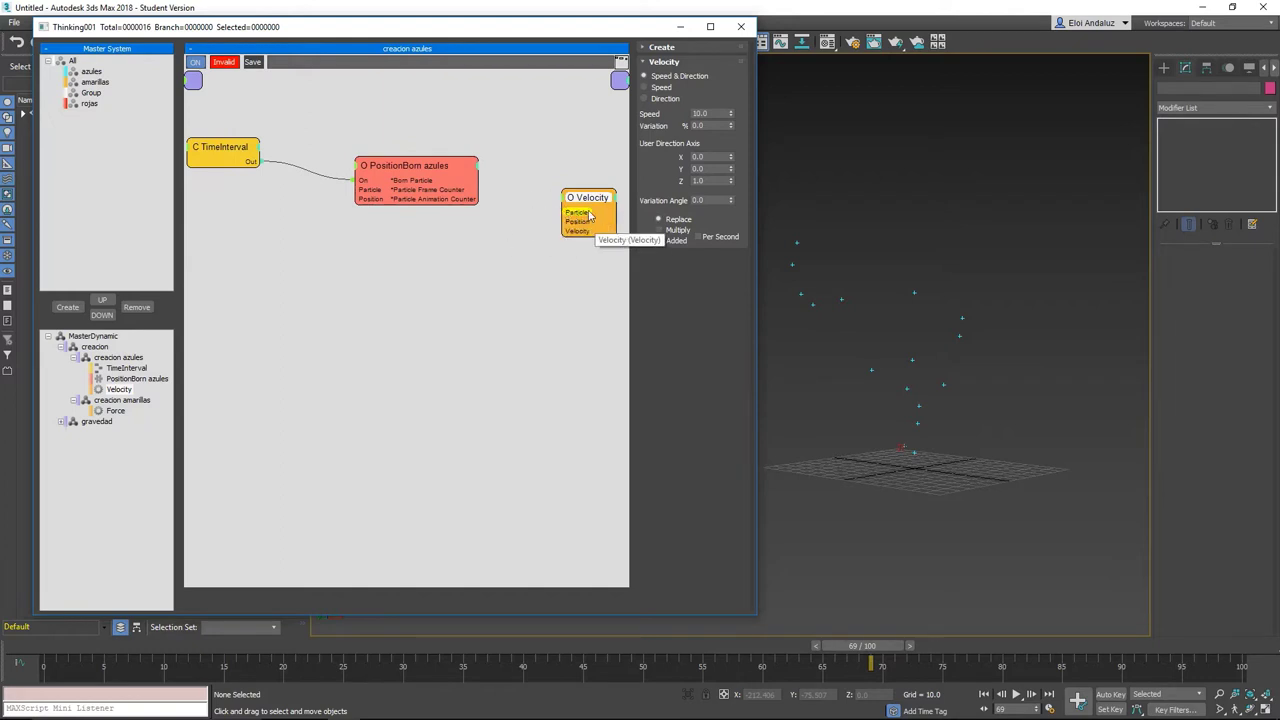
{"action": "left_click_drag", "start_coordinate": [588, 201], "coordinate": [592, 199]}
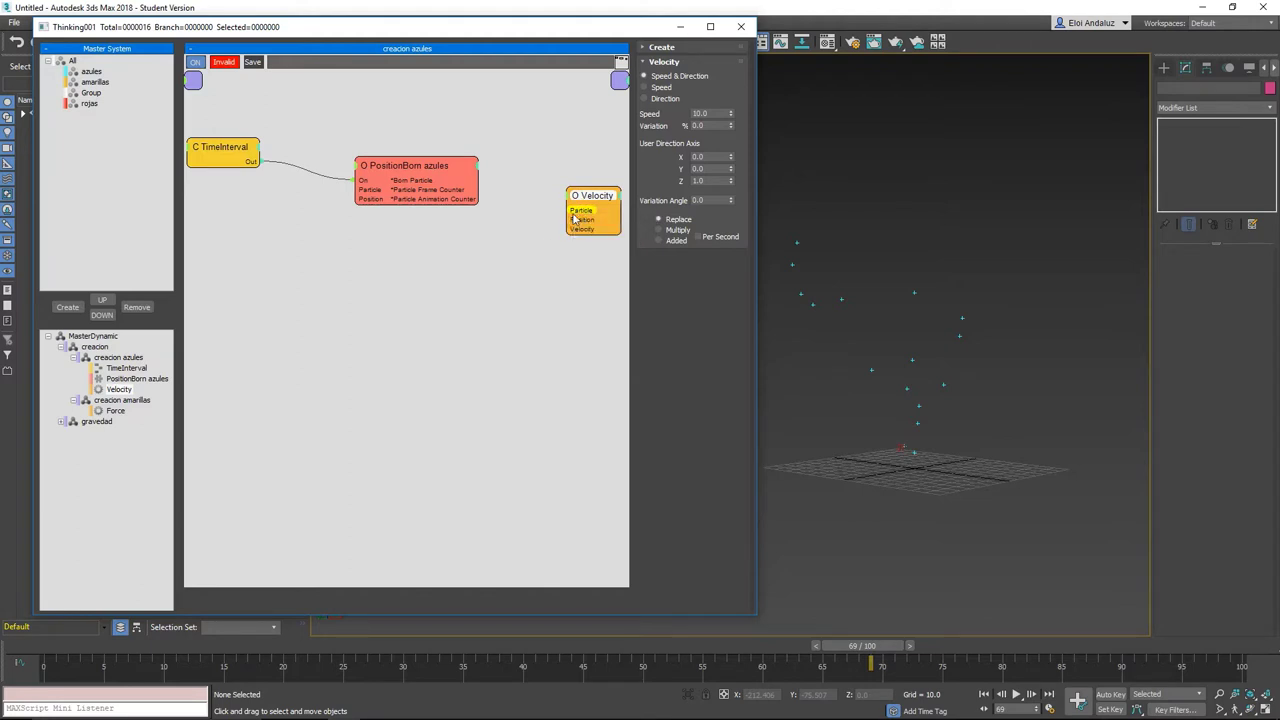
Wire PositionBorn azules' Born Particle output into Velocity's Particle input so the network turns Valid.
{"action": "left_click_drag", "start_coordinate": [578, 207], "coordinate": [541, 173]}
{"action": "left_click", "coordinate": [553, 231]}
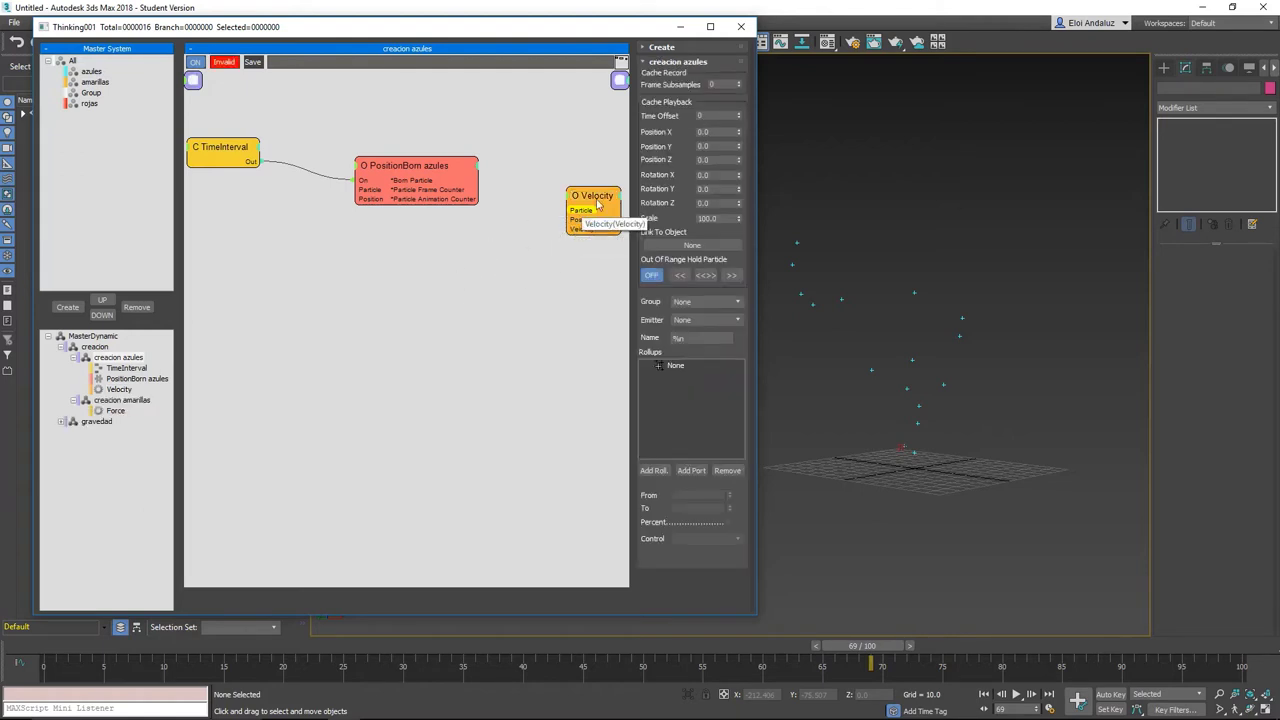
{"action": "left_click_drag", "start_coordinate": [592, 203], "coordinate": [551, 228]}
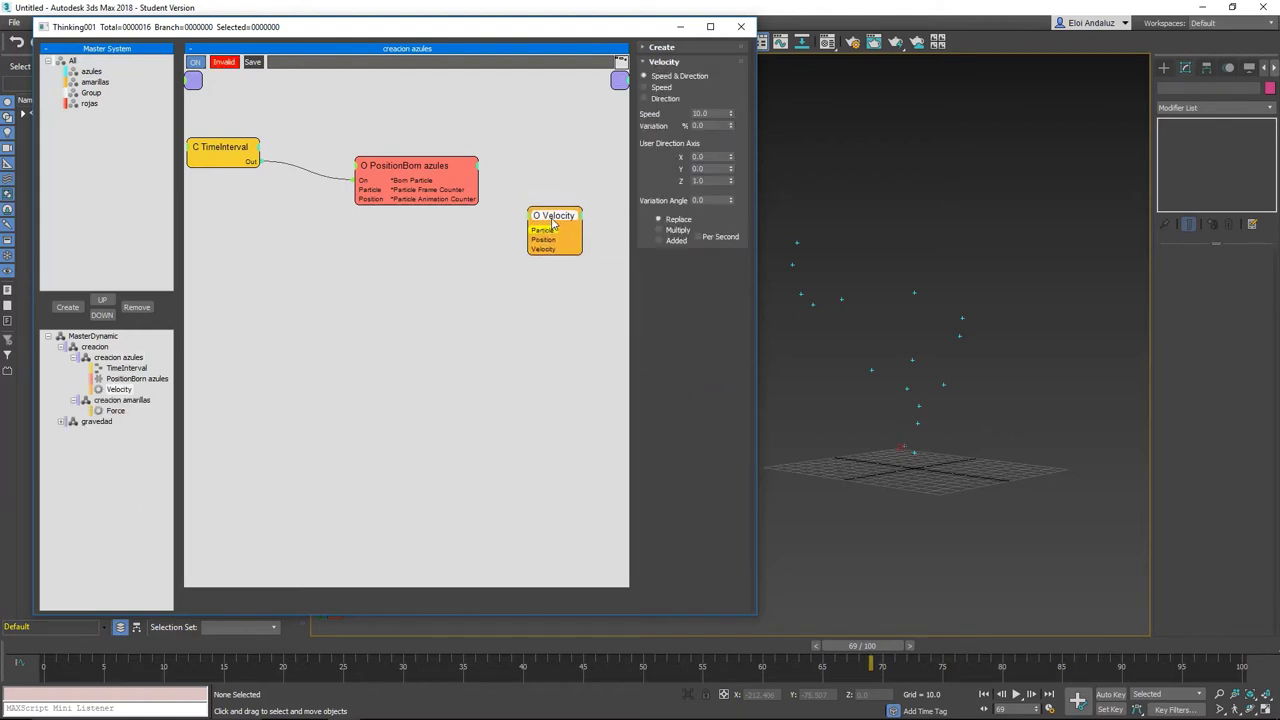
{"action": "mouse_move", "coordinate": [551, 228]}
{"action": "left_mouse_down"}
{"action": "mouse_move", "coordinate": [556, 192]}
{"action": "mouse_move", "coordinate": [497, 190]}
{"action": "mouse_move", "coordinate": [444, 168]}
{"action": "left_mouse_up"}
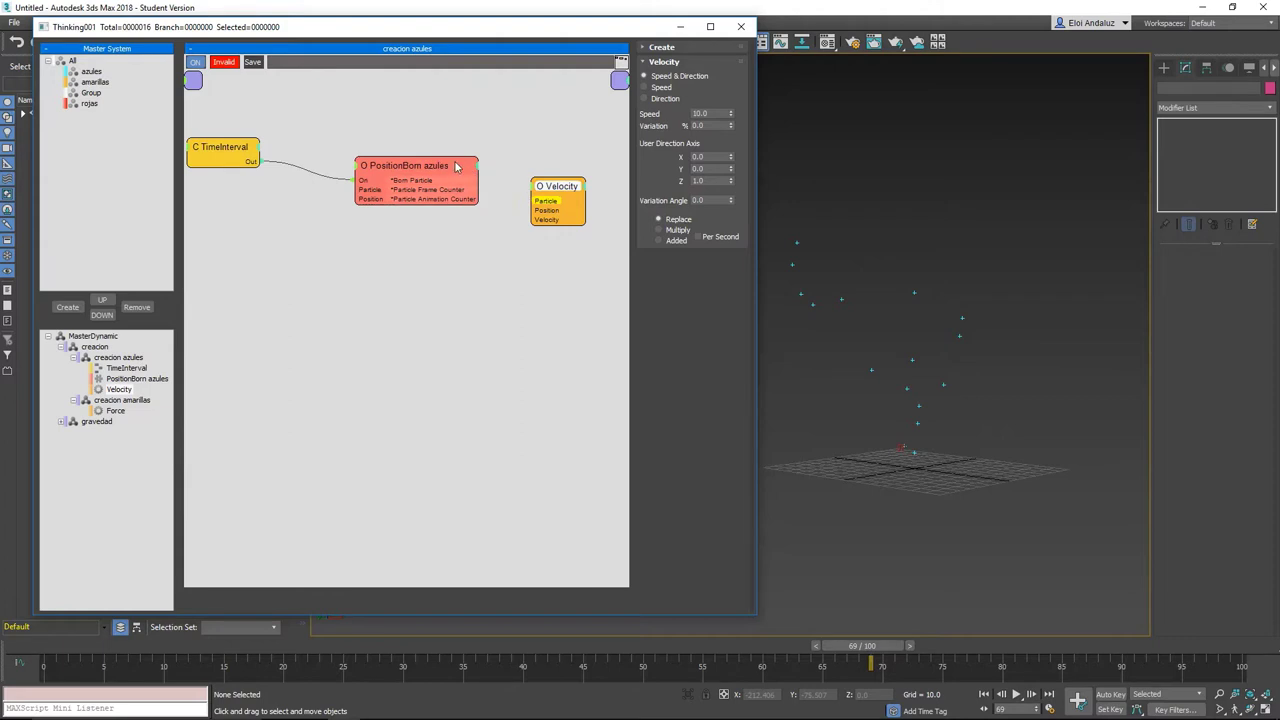
{"action": "left_click_drag", "start_coordinate": [531, 201], "coordinate": [428, 199]}
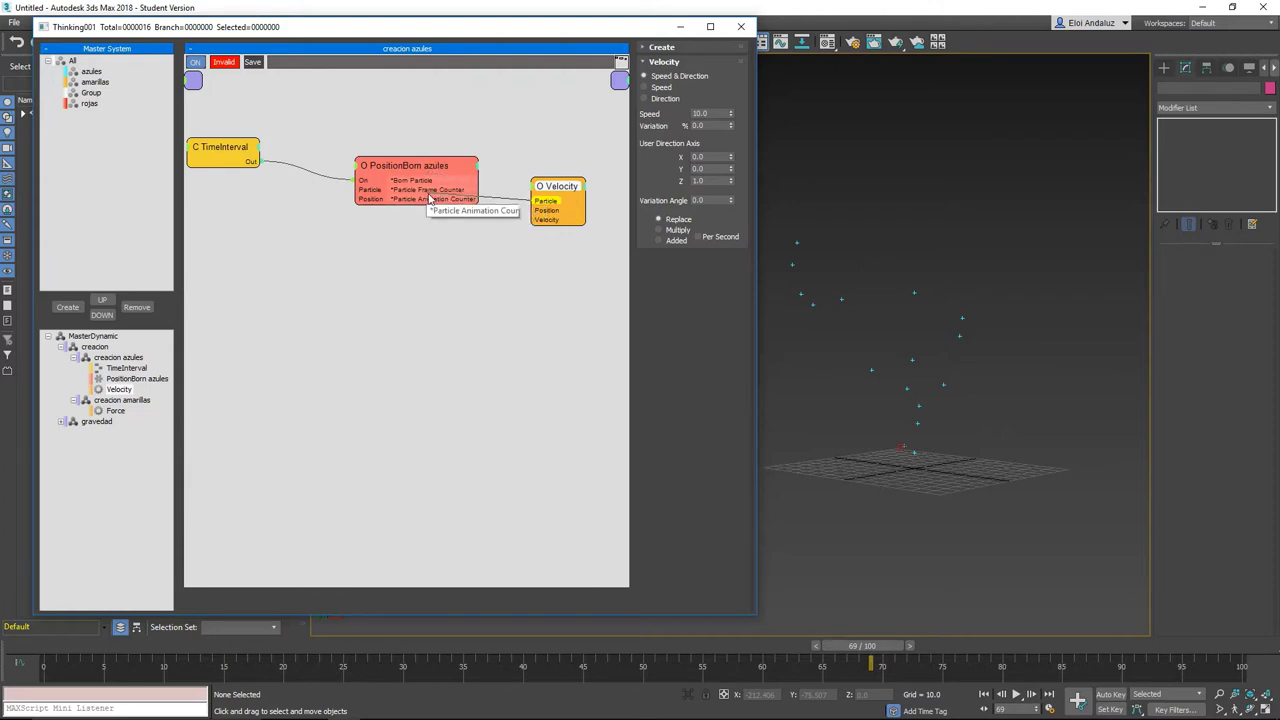
{"action": "left_click_drag", "start_coordinate": [428, 199], "coordinate": [428, 186]}
{"action": "left_click_drag", "start_coordinate": [558, 188], "coordinate": [563, 192]}
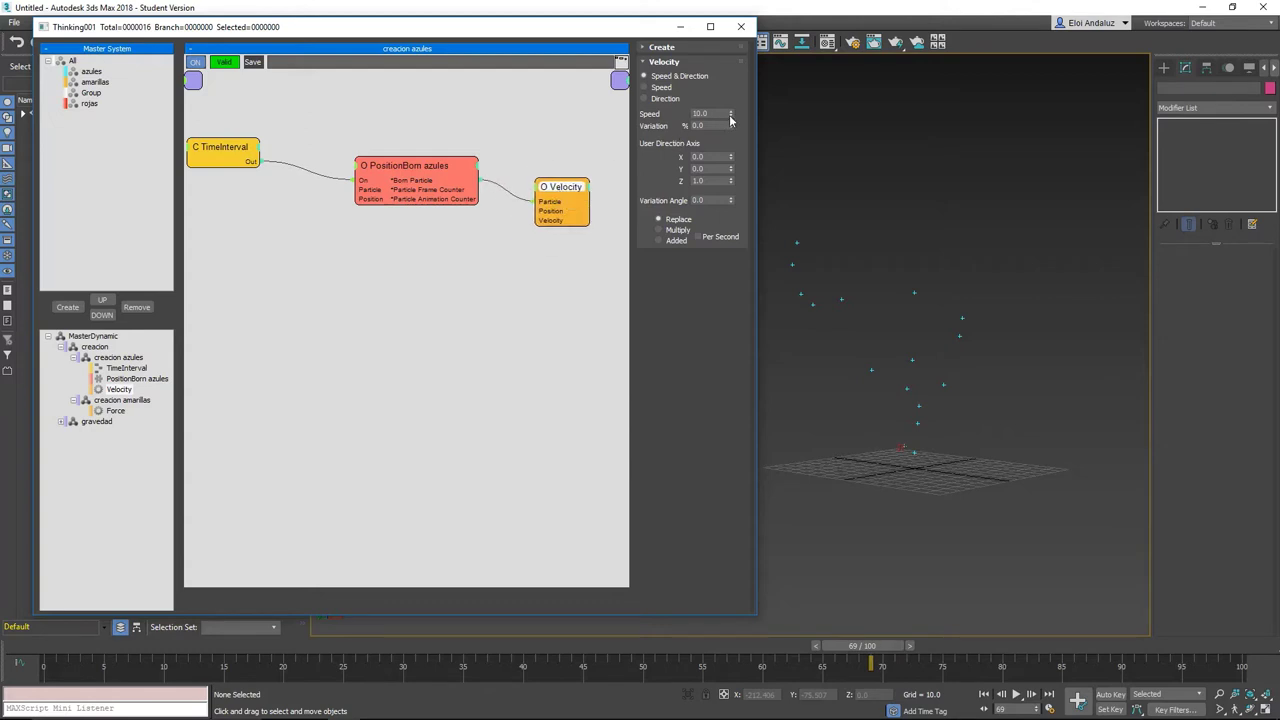
Scrub to frame 74 and inspect the PositionBorn azules and Velocity node settings.
{"action": "left_click_drag", "start_coordinate": [446, 168], "coordinate": [448, 145]}
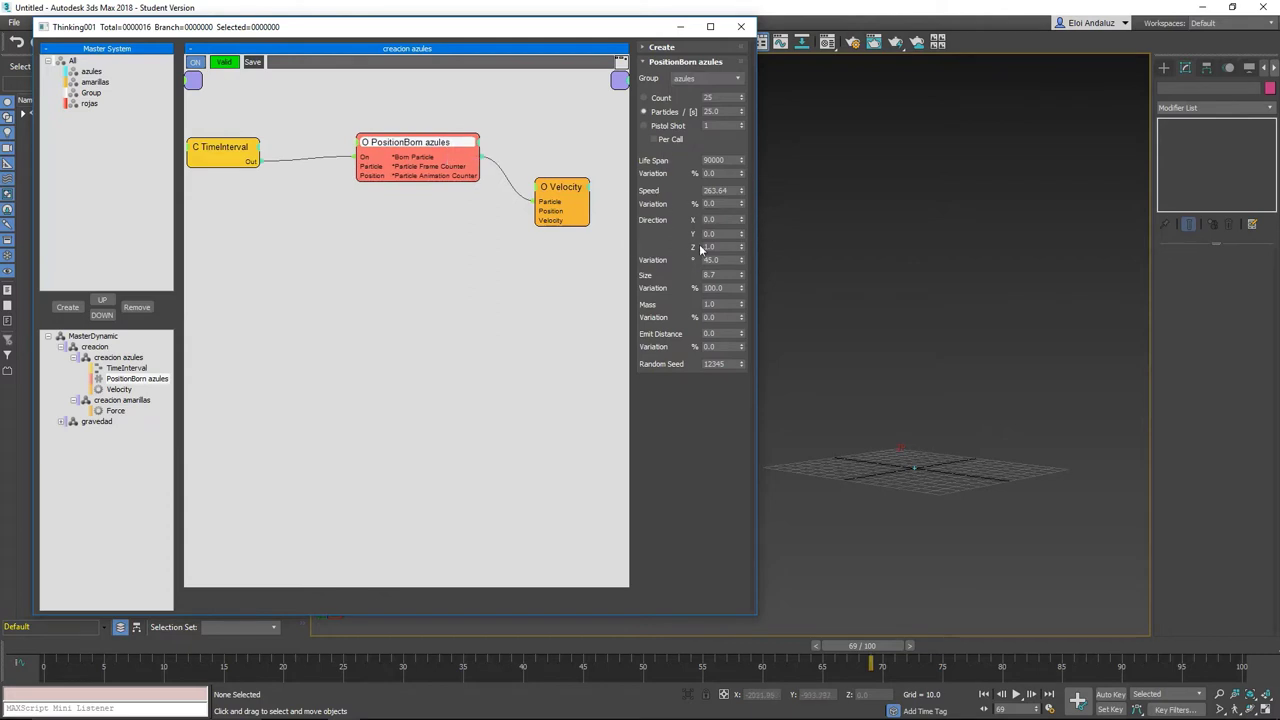
{"action": "left_click_drag", "start_coordinate": [862, 645], "coordinate": [918, 645]}
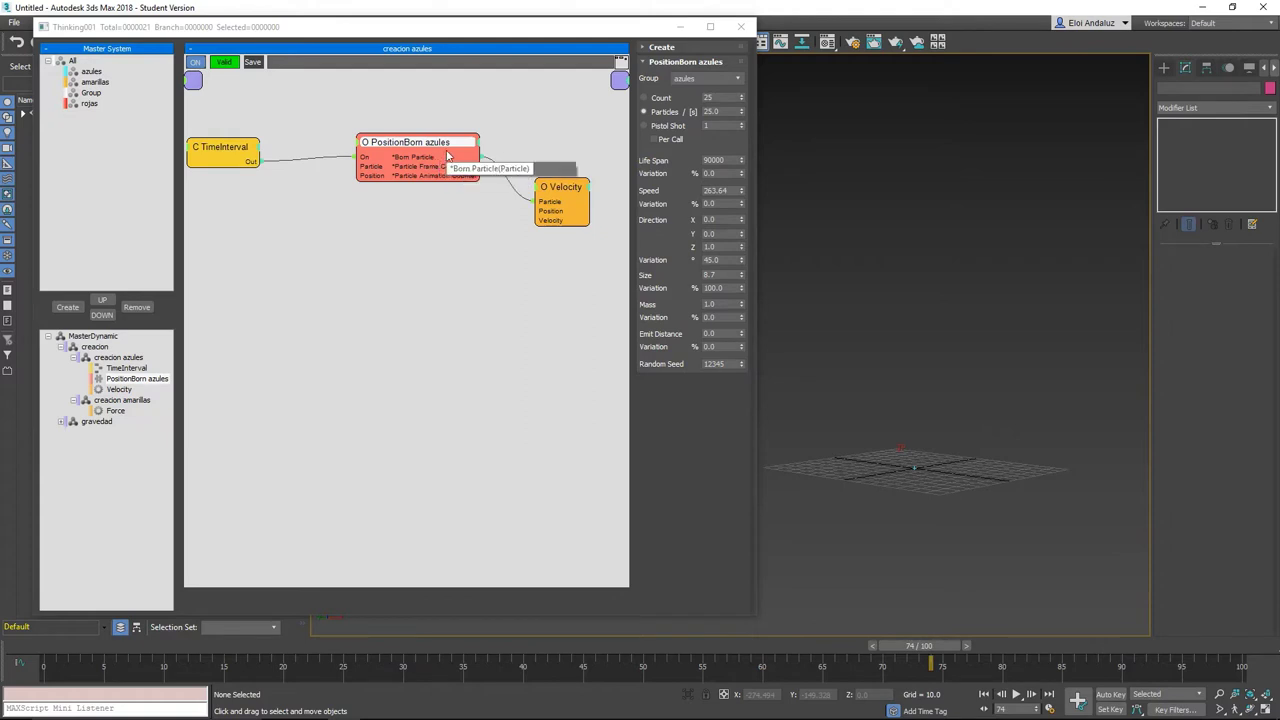
{"action": "left_click_drag", "start_coordinate": [572, 199], "coordinate": [589, 189]}
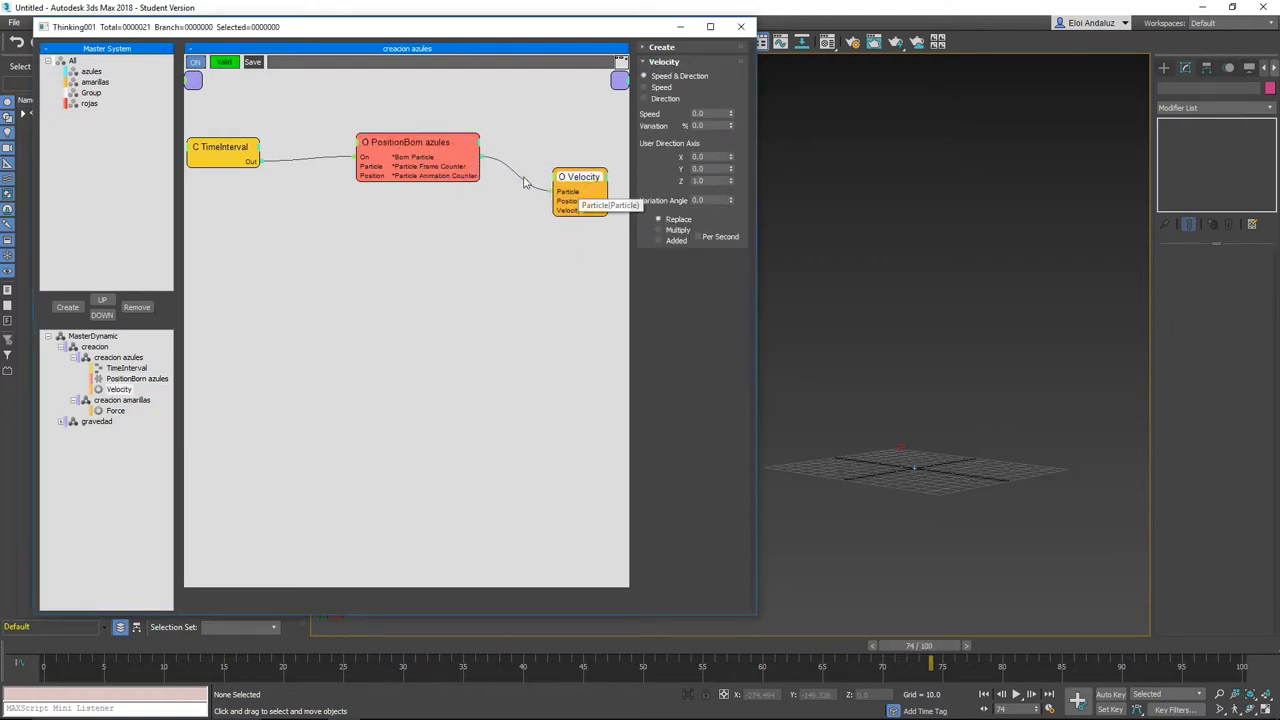
{"action": "mouse_move", "coordinate": [426, 139]}
{"action": "left_mouse_down"}
{"action": "mouse_move", "coordinate": [440, 158]}
{"action": "mouse_move", "coordinate": [423, 143]}
{"action": "left_mouse_up"}
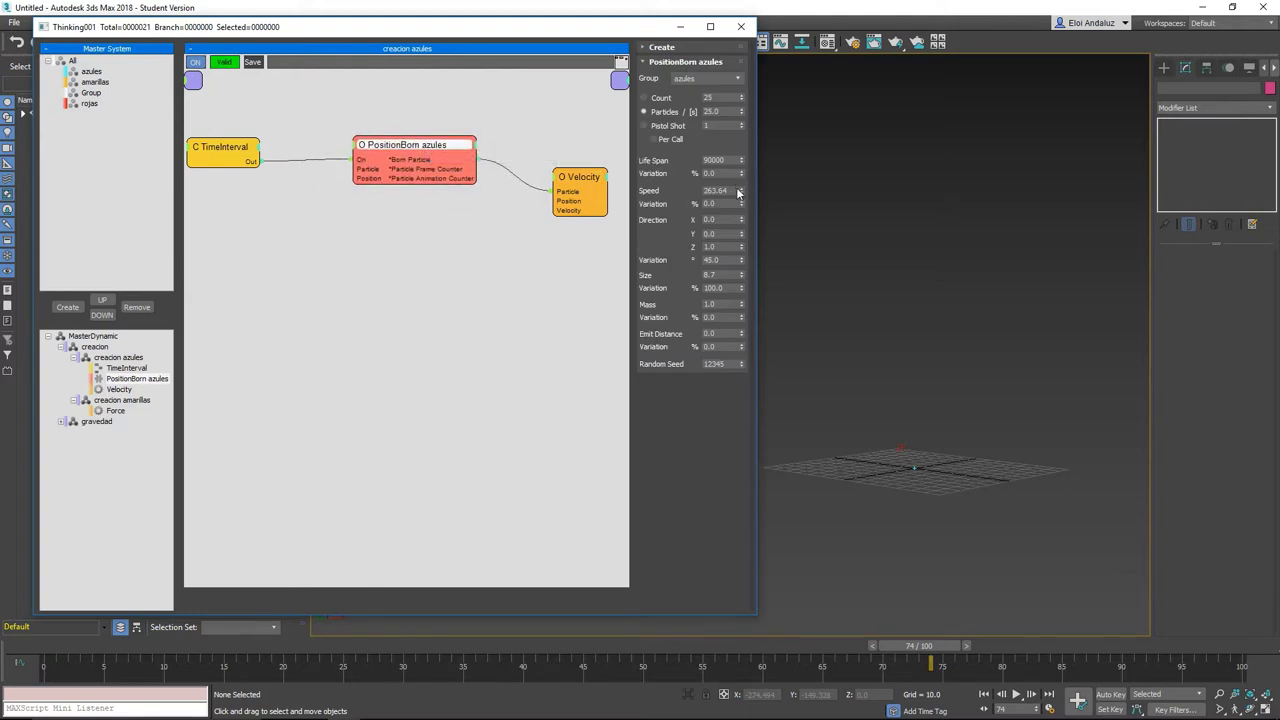
{"action": "left_click_drag", "start_coordinate": [741, 190], "coordinate": [738, 201]}
{"action": "left_click_drag", "start_coordinate": [580, 178], "coordinate": [580, 164]}
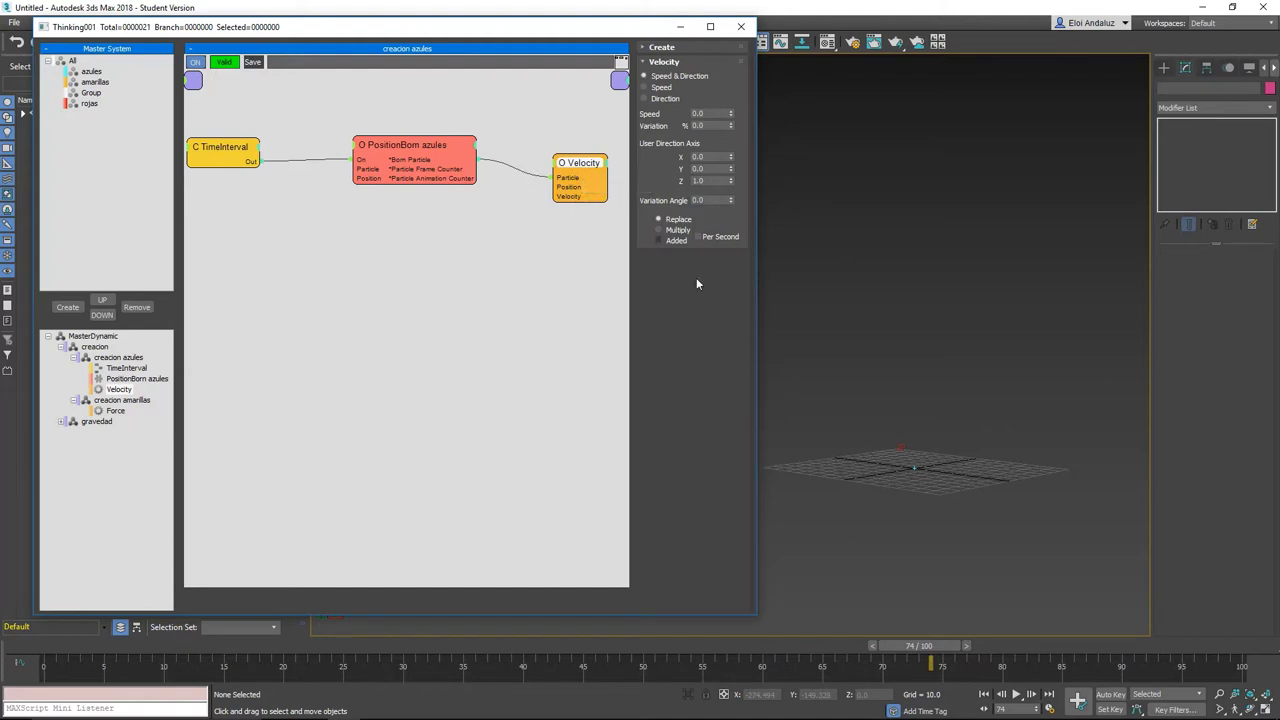
{"action": "left_click", "coordinate": [432, 157]}
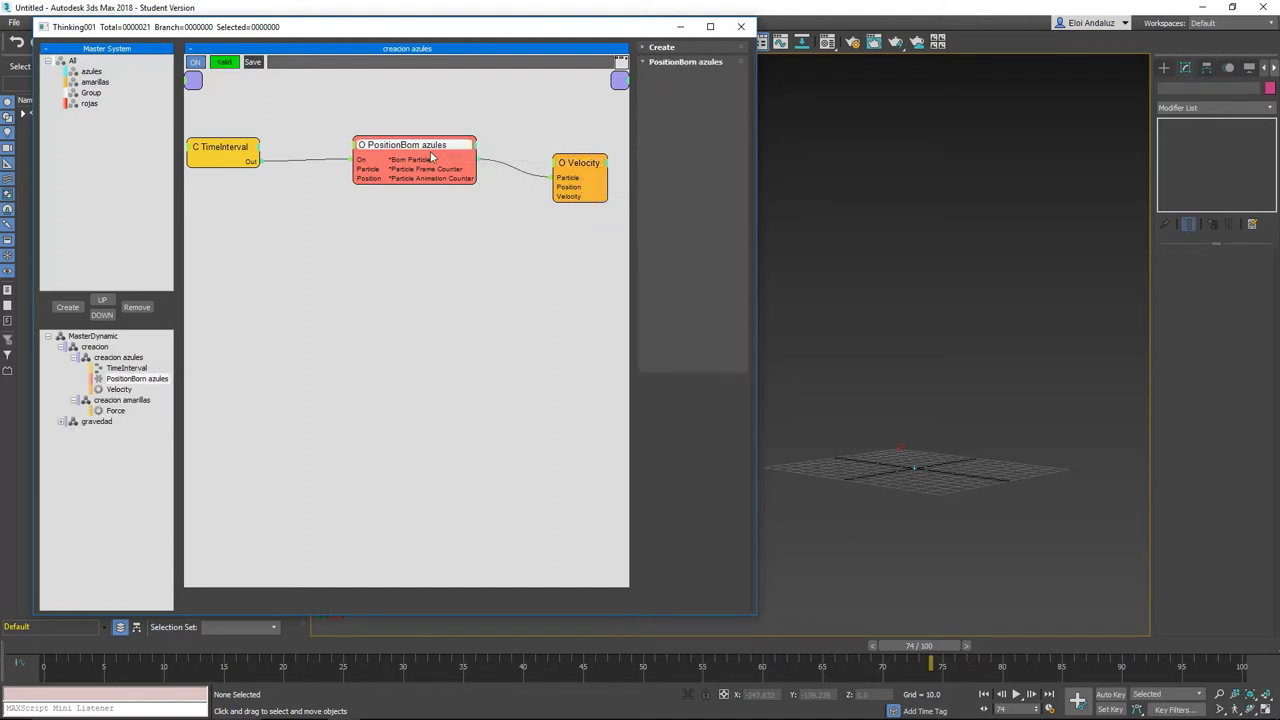
{"action": "left_click_drag", "start_coordinate": [575, 185], "coordinate": [580, 184]}
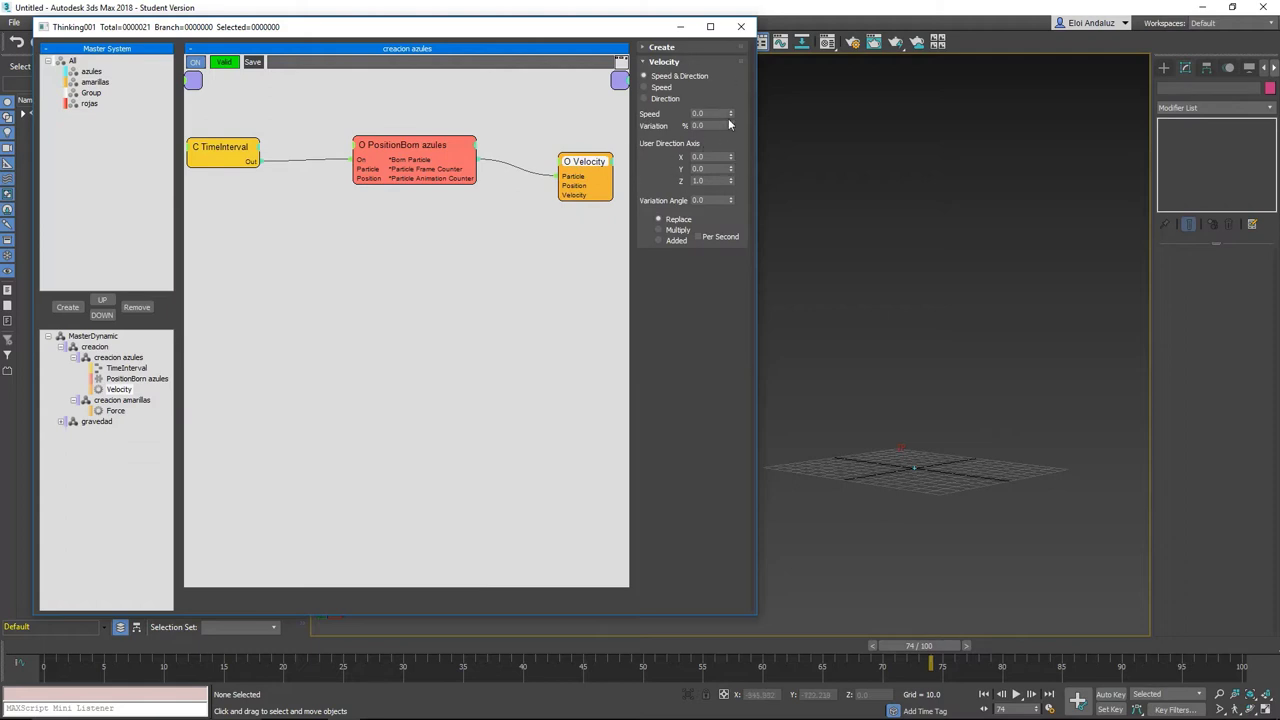
Set the Velocity speed to 89.59, testing then resetting the variation angle to 0.0.
{"action": "left_click_drag", "start_coordinate": [733, 117], "coordinate": [740, 92]}
{"action": "left_click_drag", "start_coordinate": [561, 465], "coordinate": [340, 87]}
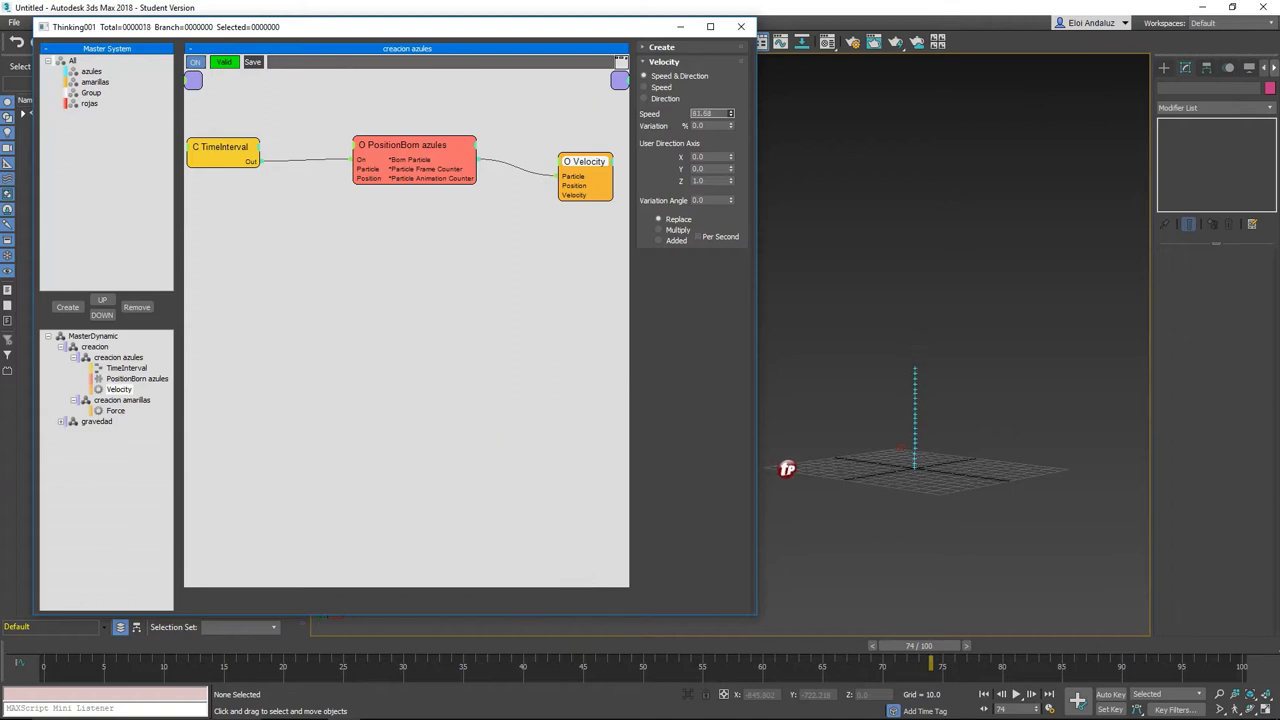
{"action": "left_click_drag", "start_coordinate": [730, 115], "coordinate": [655, 347]}
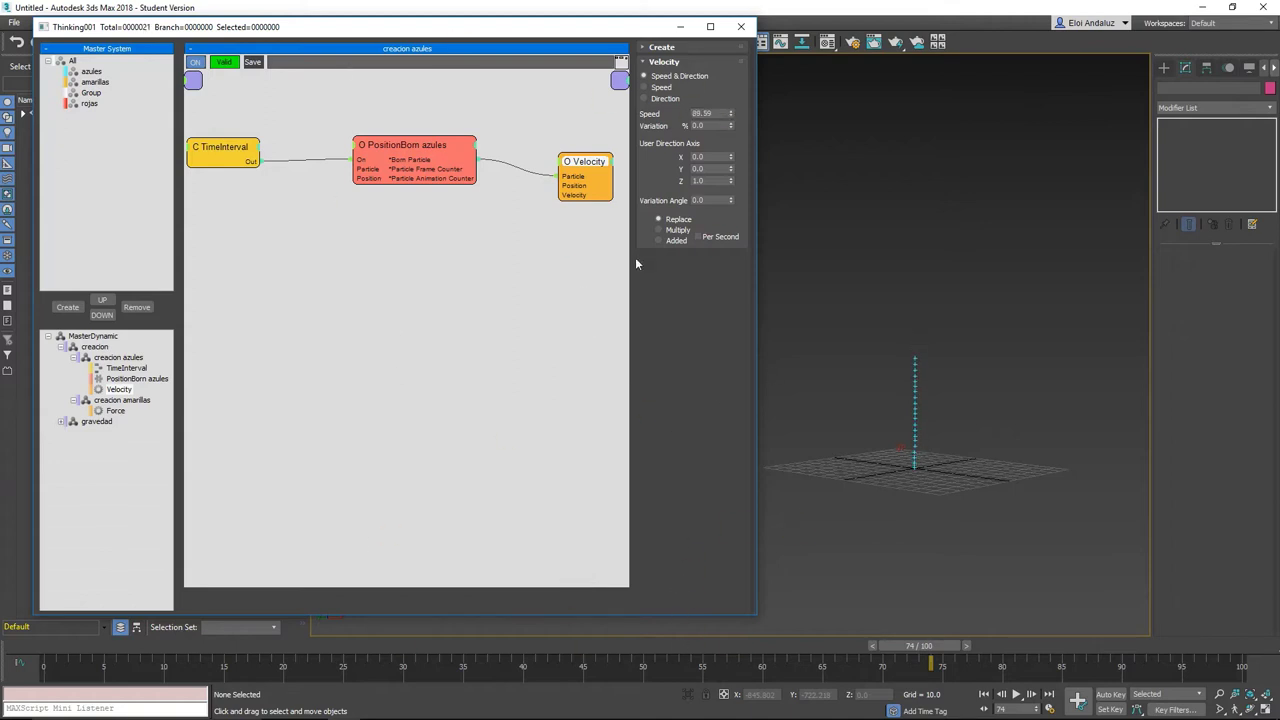
{"action": "left_click_drag", "start_coordinate": [732, 126], "coordinate": [731, 168]}
{"action": "left_click_drag", "start_coordinate": [732, 201], "coordinate": [740, 164]}
{"action": "right_click", "coordinate": [731, 200]}
{"action": "left_click_drag", "start_coordinate": [590, 166], "coordinate": [589, 161]}
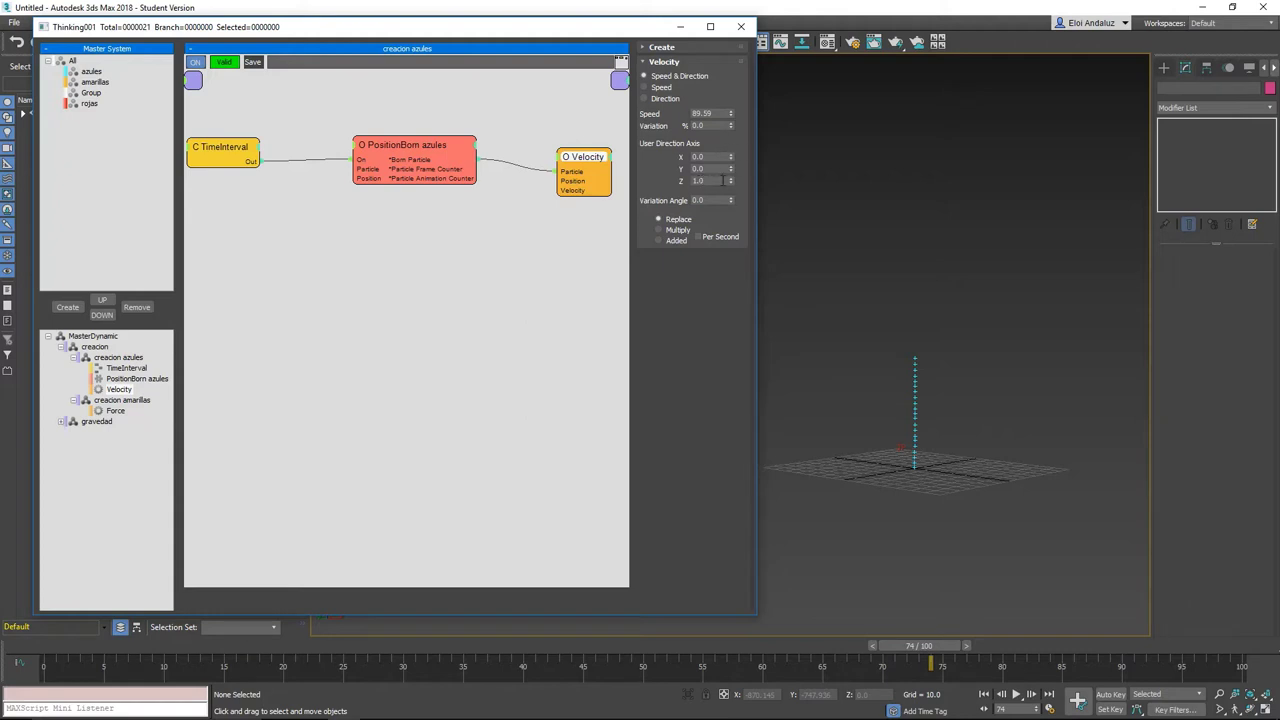
Tilt the Velocity direction axis to X -0.23 and Y 0.54.
{"action": "left_click", "coordinate": [1162, 68]}
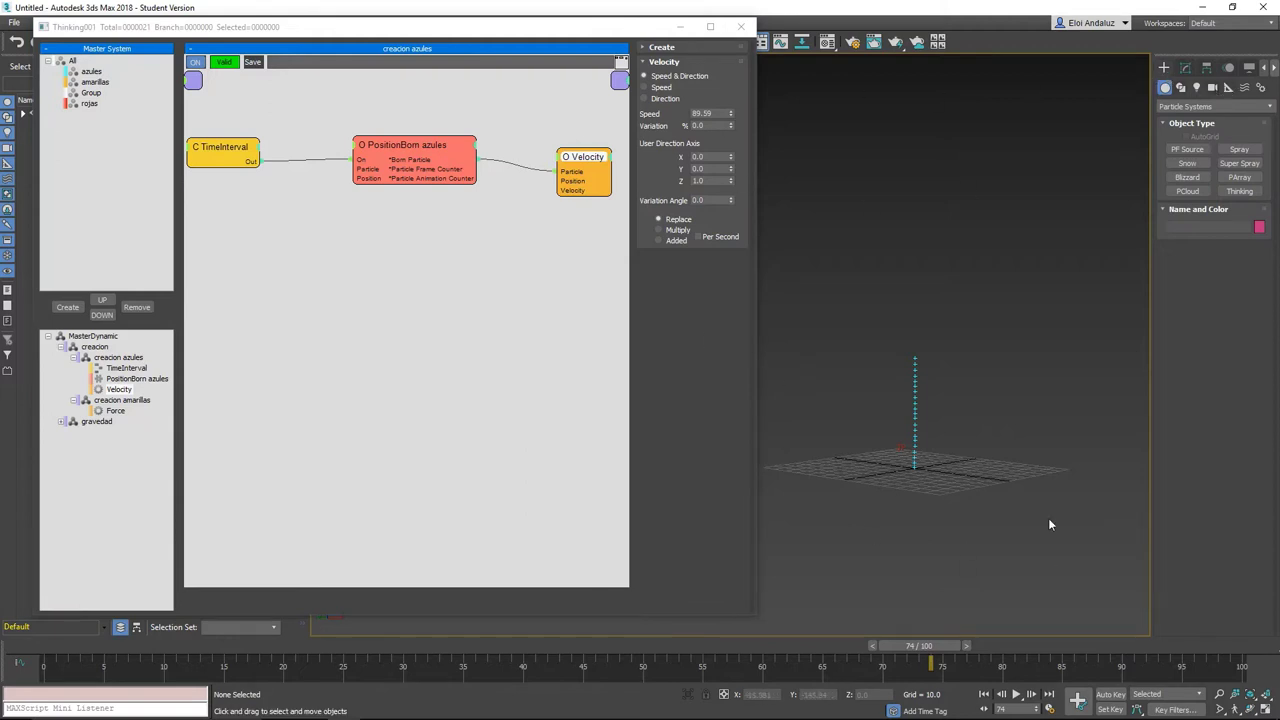
{"action": "left_click_drag", "start_coordinate": [731, 168], "coordinate": [740, 125]}
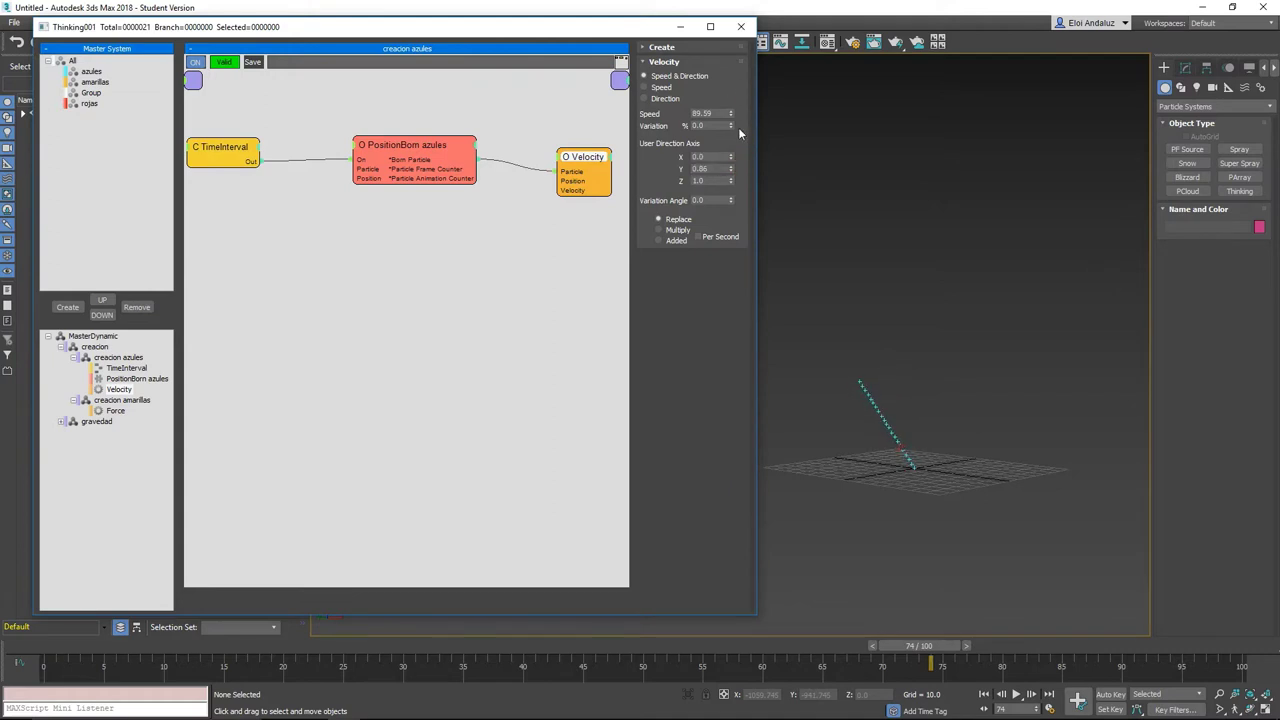
{"action": "left_click_drag", "start_coordinate": [731, 157], "coordinate": [728, 200]}
Create a Point001 helper with its axis tripod shown, and rotate it slightly.
{"action": "left_click", "coordinate": [1228, 87]}
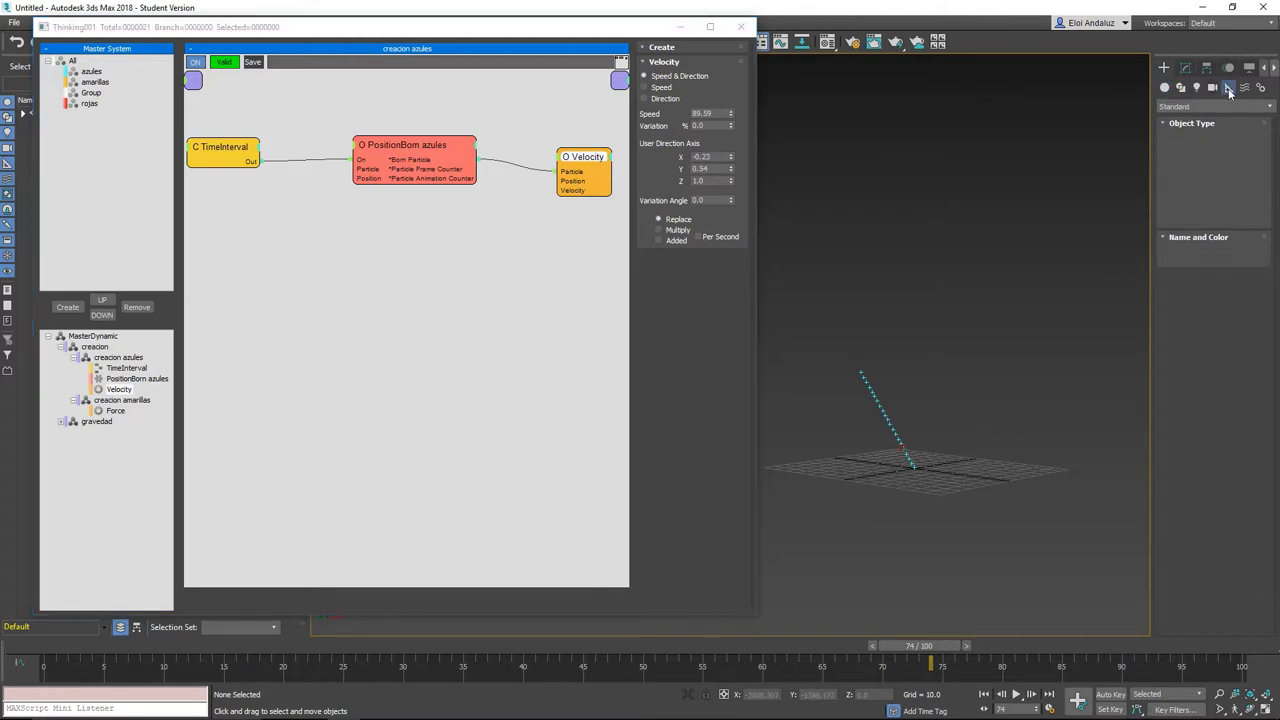
{"action": "left_click", "coordinate": [1188, 192]}
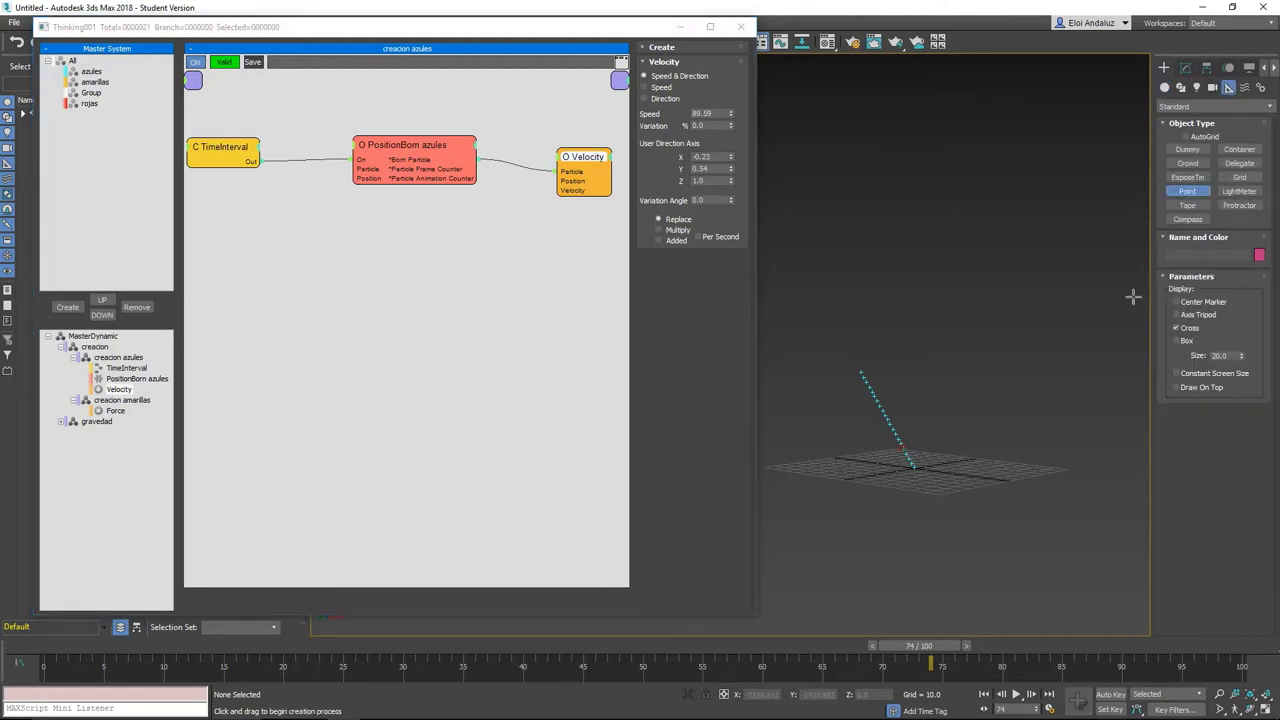
{"action": "left_click", "coordinate": [936, 486]}
{"action": "middle_click_drag", "start_coordinate": [1014, 477], "coordinate": [1164, 347], "text": "alt"}
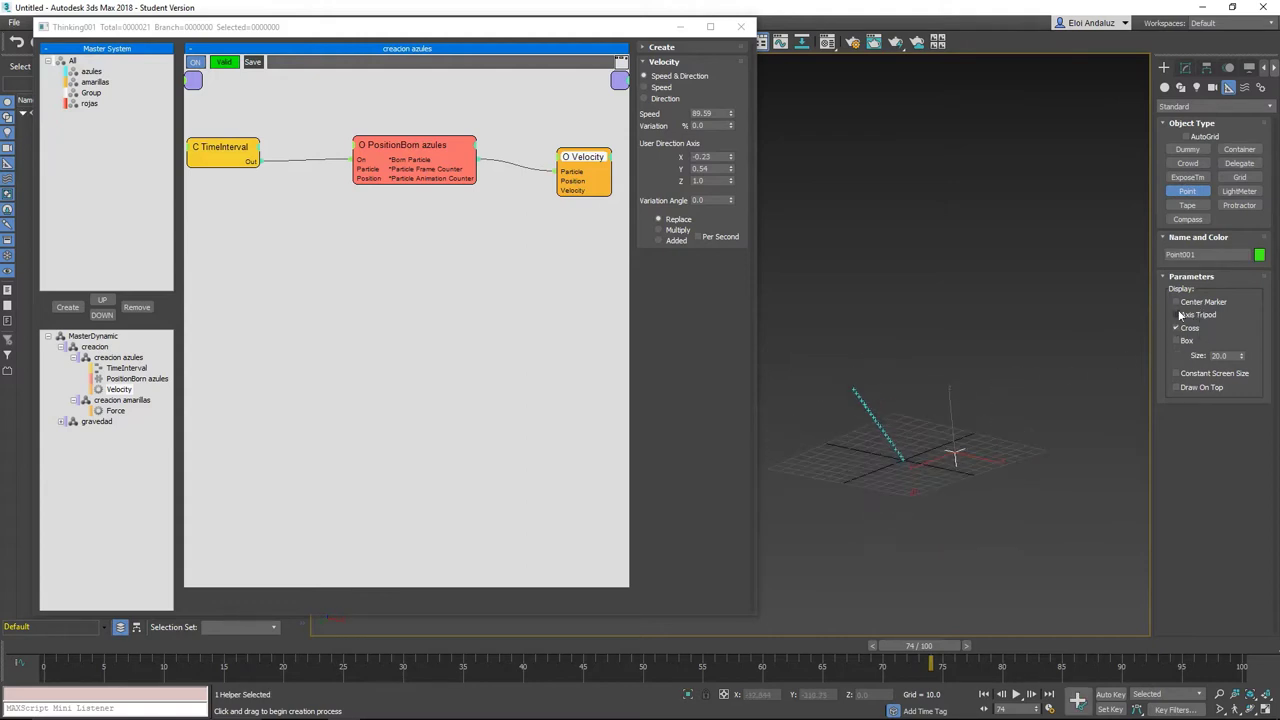
{"action": "left_click", "coordinate": [1181, 315]}
{"action": "mouse_move", "coordinate": [1030, 455]}
{"action": "middle_mouse_down", "text": "alt"}
{"action": "mouse_move", "coordinate": [971, 457]}
{"action": "mouse_move", "coordinate": [952, 438]}
{"action": "mouse_move", "coordinate": [969, 474]}
{"action": "mouse_move", "coordinate": [931, 477]}
{"action": "mouse_move", "coordinate": [1000, 430]}
{"action": "middle_mouse_up", "text": "alt"}
{"action": "right_click", "coordinate": [1006, 427]}
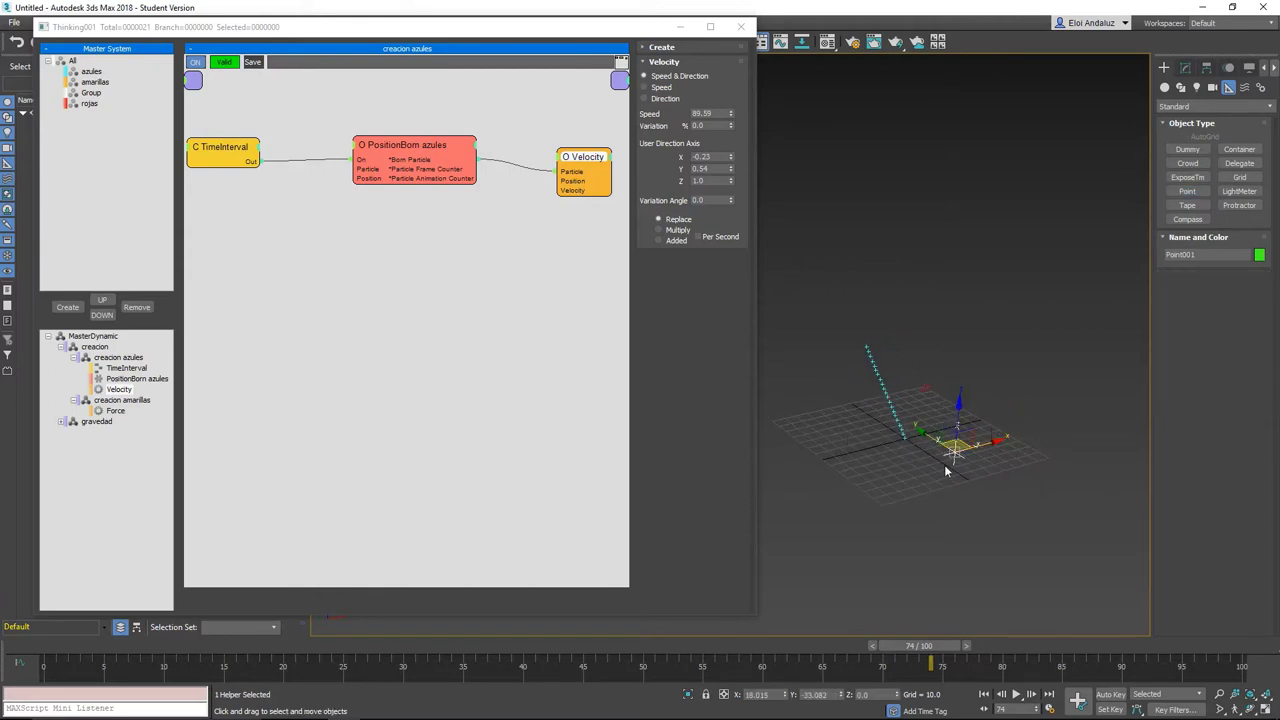
{"action": "key", "text": "e"}
{"action": "left_click_drag", "start_coordinate": [921, 474], "coordinate": [921, 450]}
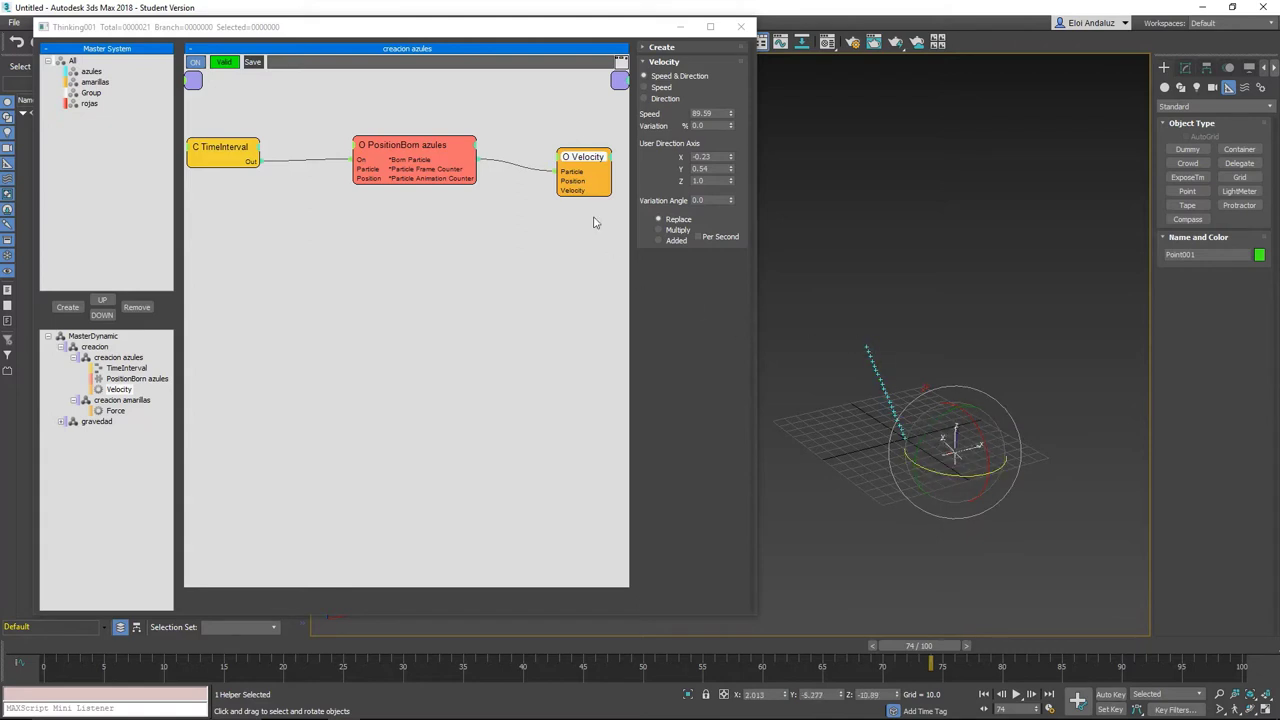
{"action": "left_click_drag", "start_coordinate": [590, 158], "coordinate": [591, 171]}
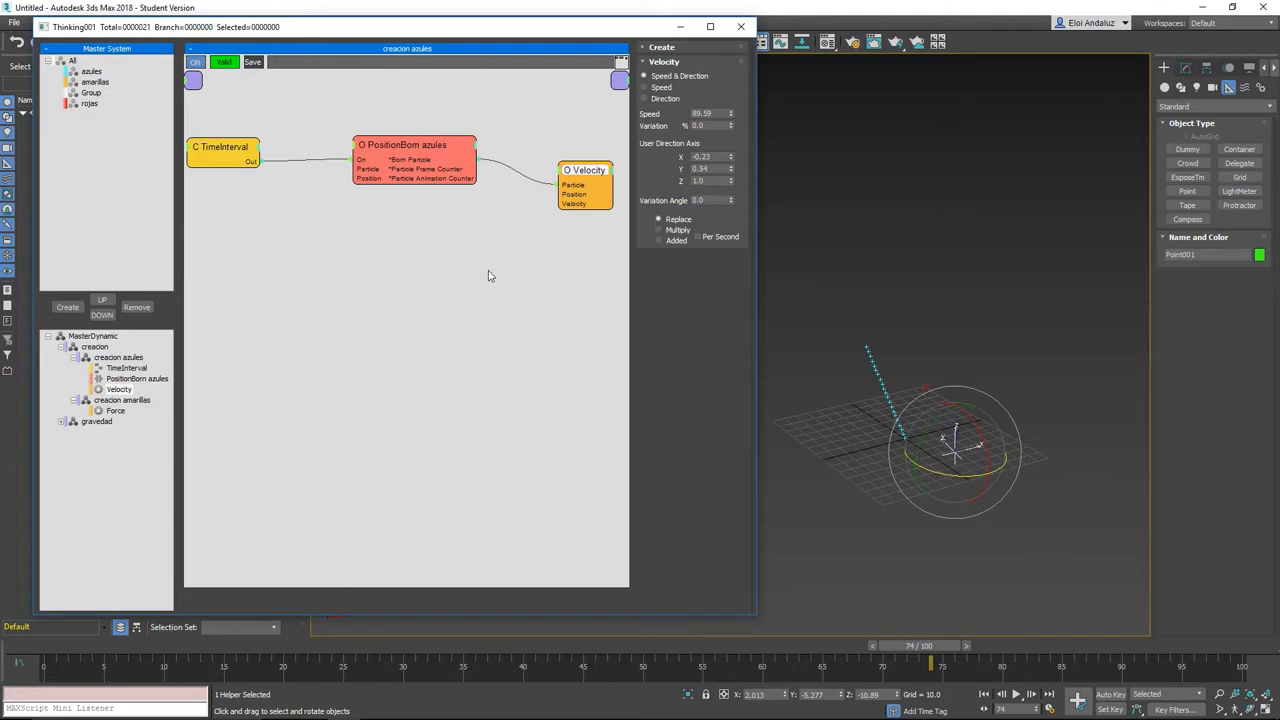
{"action": "right_click", "coordinate": [333, 263]}
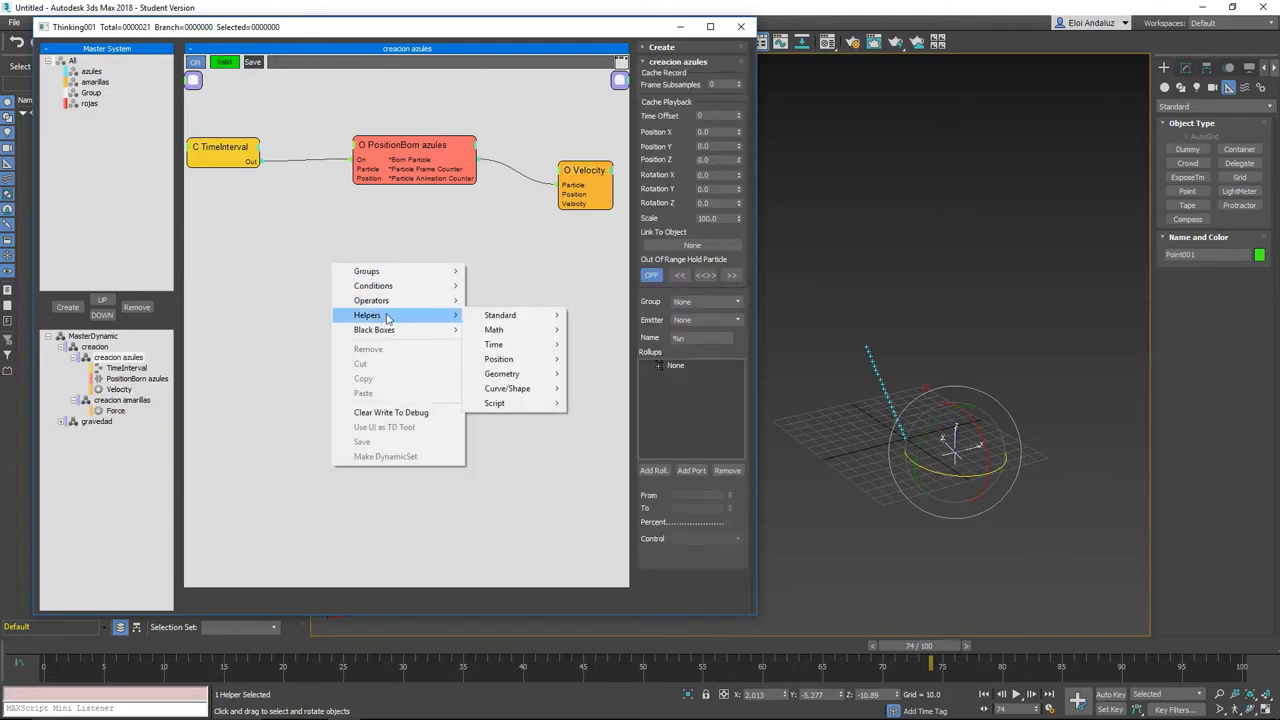
{"action": "mouse_move", "coordinate": [500, 315]}
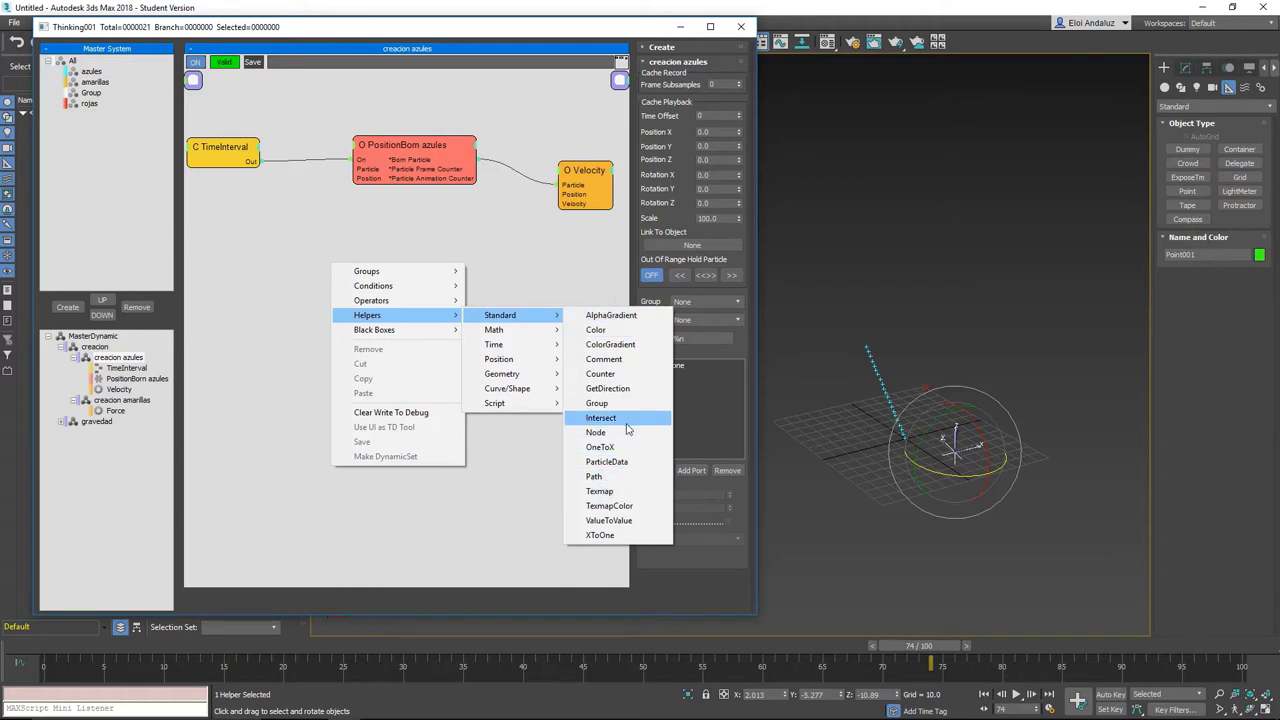
Add a Node helper below the other nodes and pick Point001 as its object.
{"action": "left_click", "coordinate": [597, 432]}
{"action": "left_click_drag", "start_coordinate": [475, 262], "coordinate": [436, 238]}
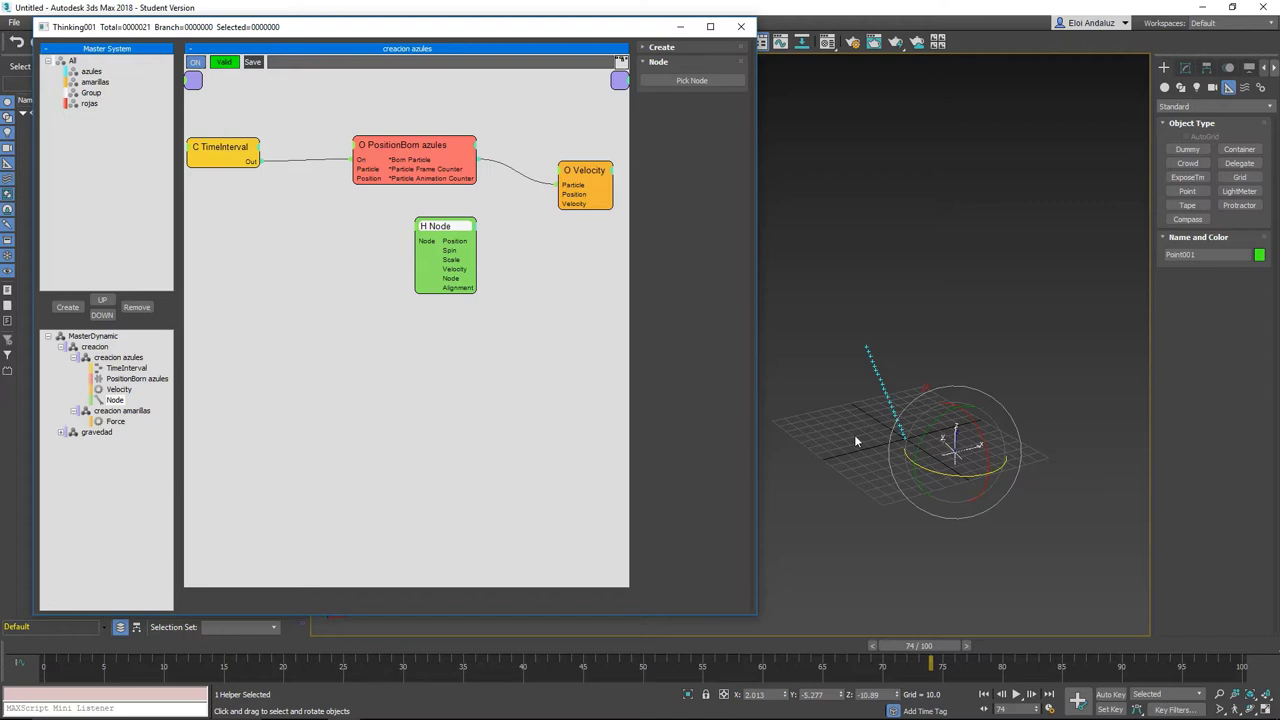
{"action": "left_click", "coordinate": [693, 80]}
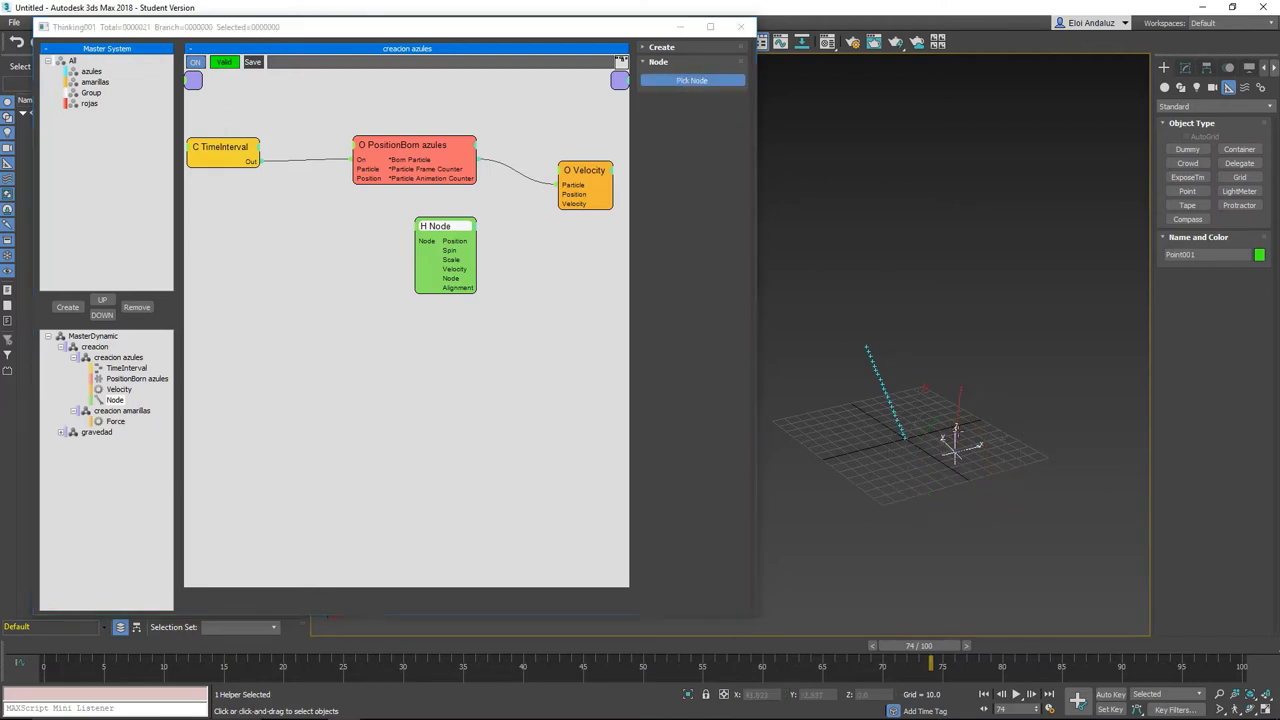
{"action": "left_click", "coordinate": [955, 440]}
{"action": "mouse_move", "coordinate": [452, 228]}
{"action": "left_mouse_down"}
{"action": "mouse_move", "coordinate": [503, 260]}
{"action": "mouse_move", "coordinate": [422, 250]}
{"action": "left_mouse_up"}
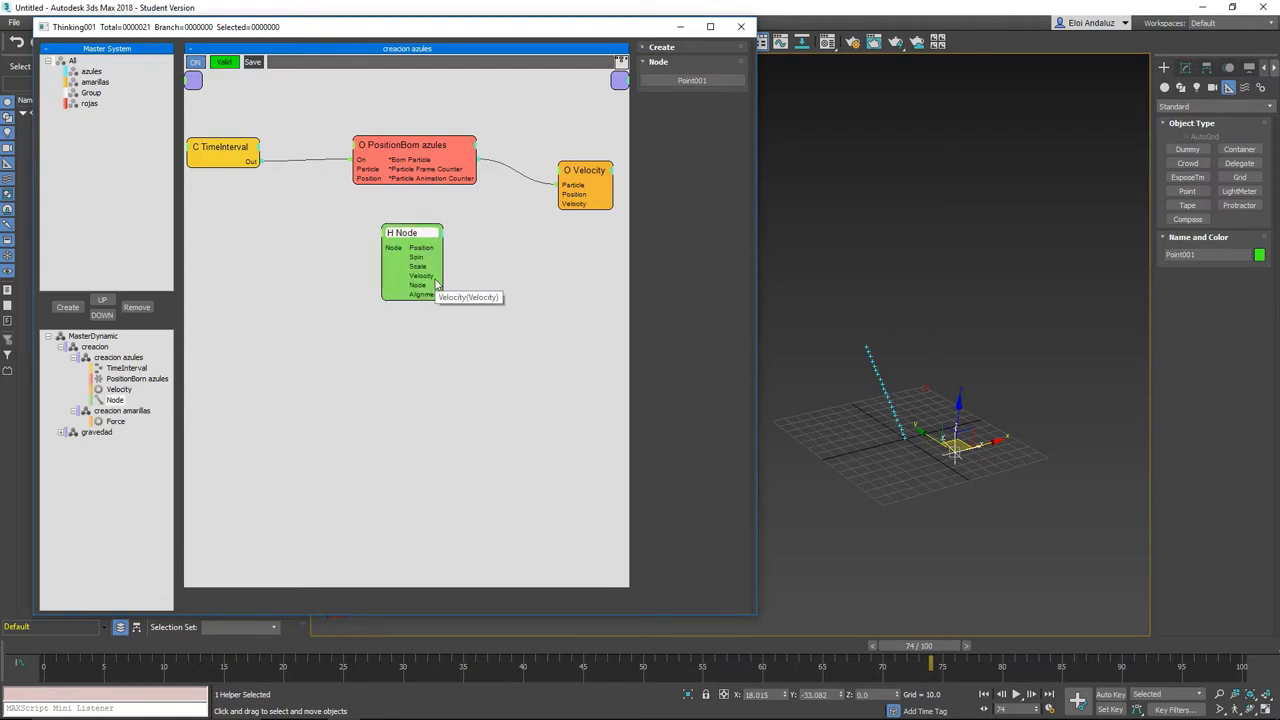
{"action": "mouse_move", "coordinate": [443, 295]}
{"action": "left_mouse_down"}
{"action": "mouse_move", "coordinate": [521, 272]}
{"action": "mouse_move", "coordinate": [560, 230]}
{"action": "left_mouse_up"}
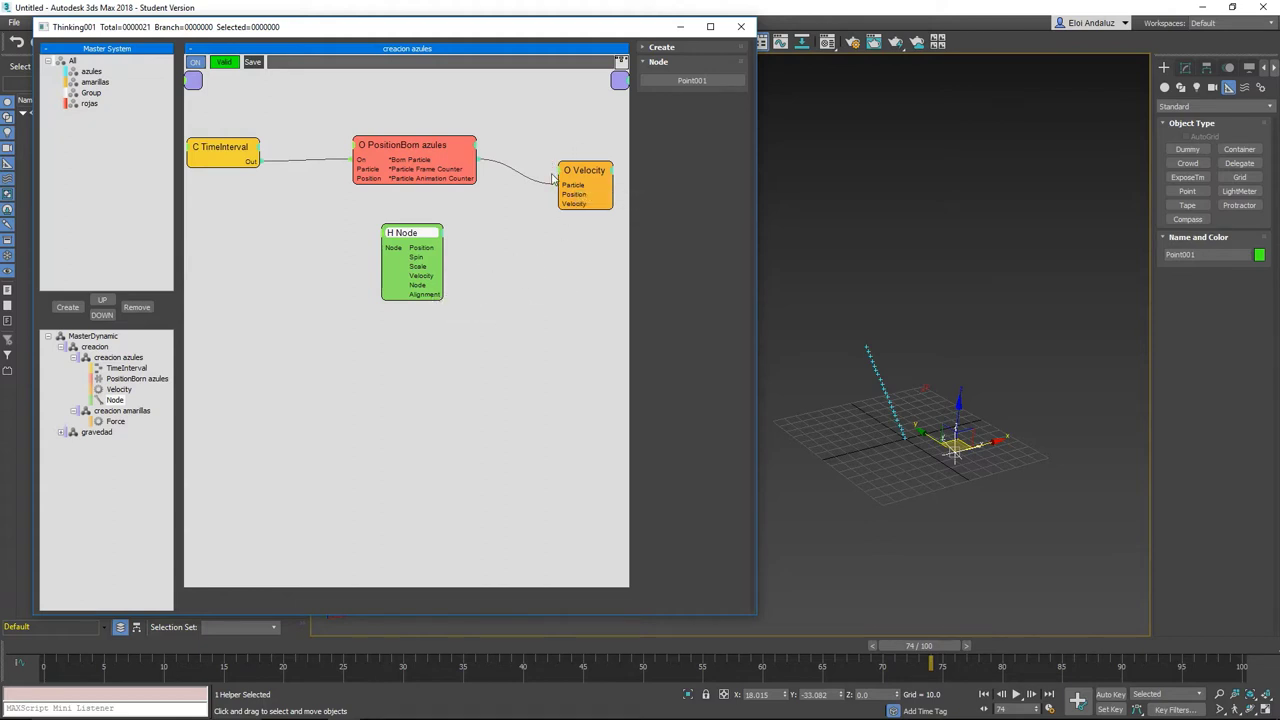
Enable the Direction and Direction Variation inputs on the Velocity node.
{"action": "left_click", "coordinate": [562, 177]}
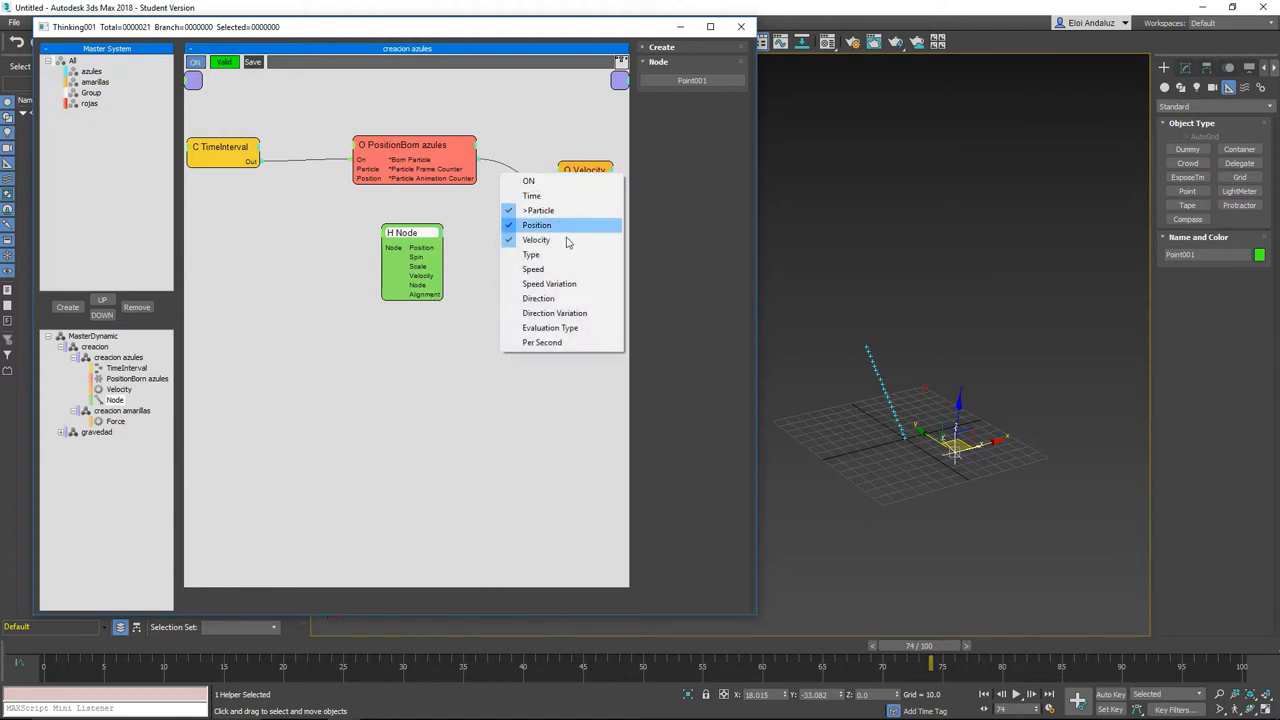
{"action": "left_click", "coordinate": [589, 313]}
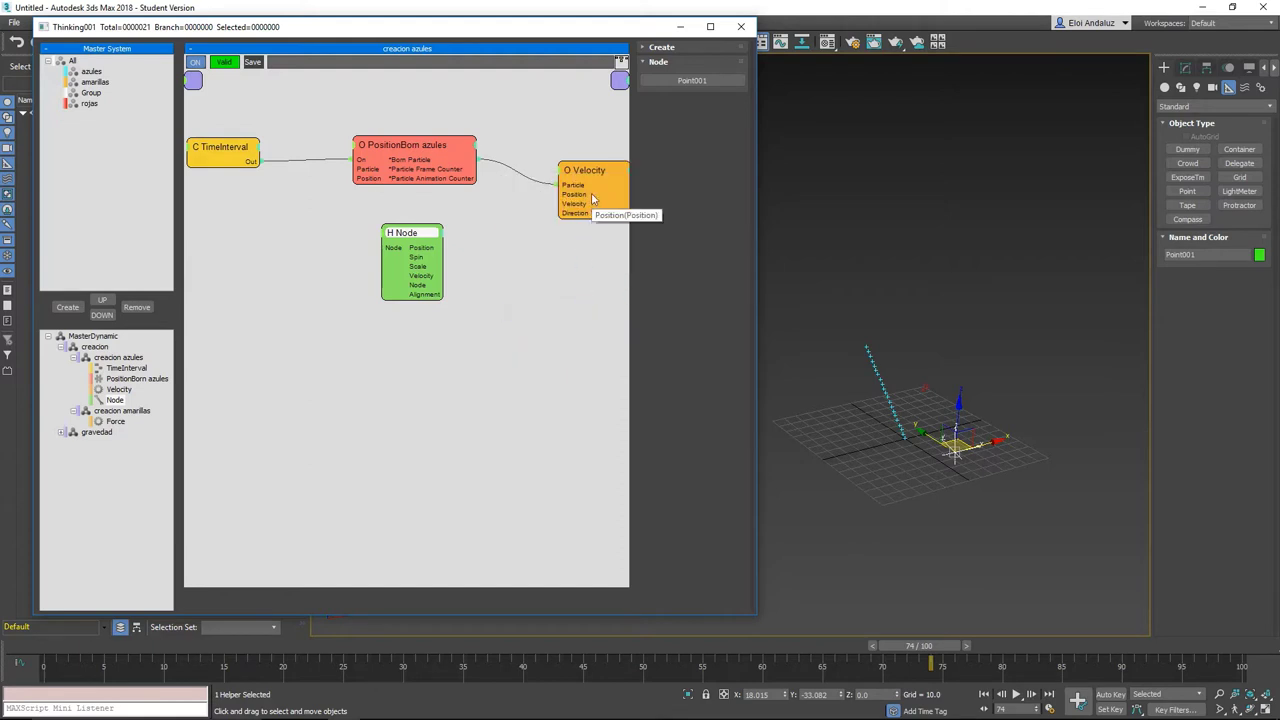
{"action": "left_click", "coordinate": [557, 175]}
{"action": "left_click", "coordinate": [557, 175]}
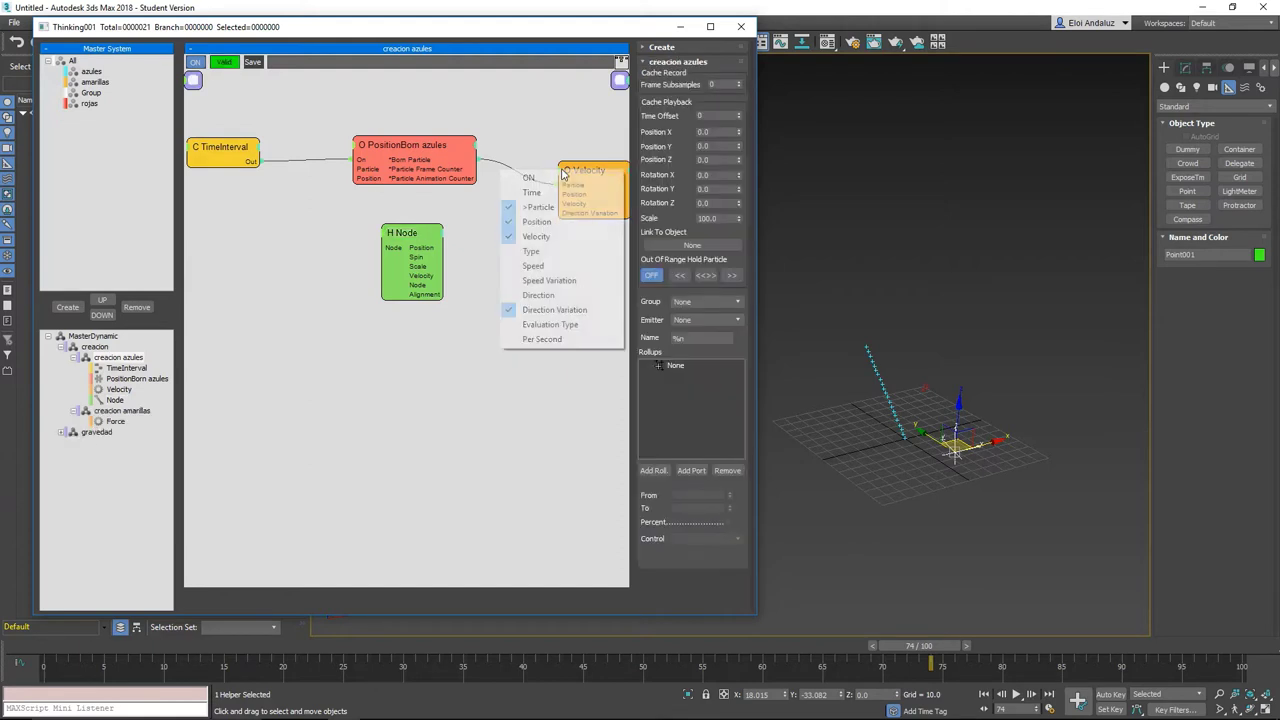
{"action": "left_click", "coordinate": [559, 292]}
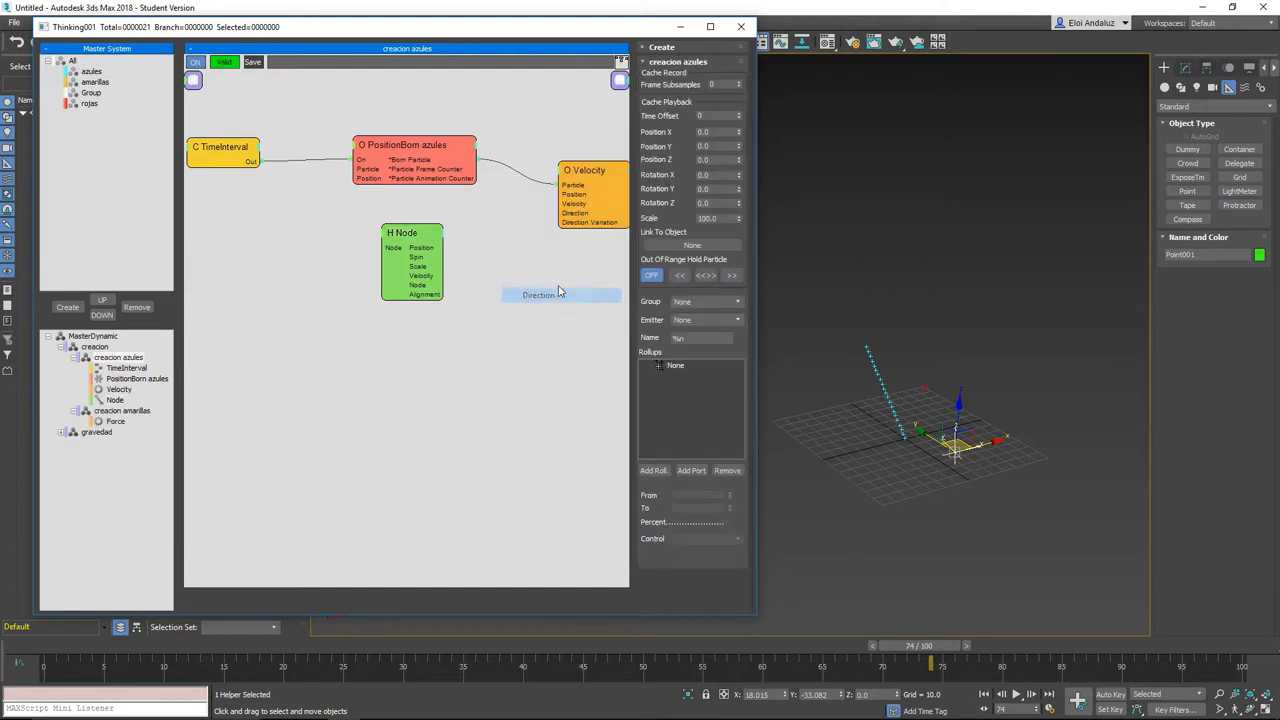
{"action": "left_click", "coordinate": [585, 190]}
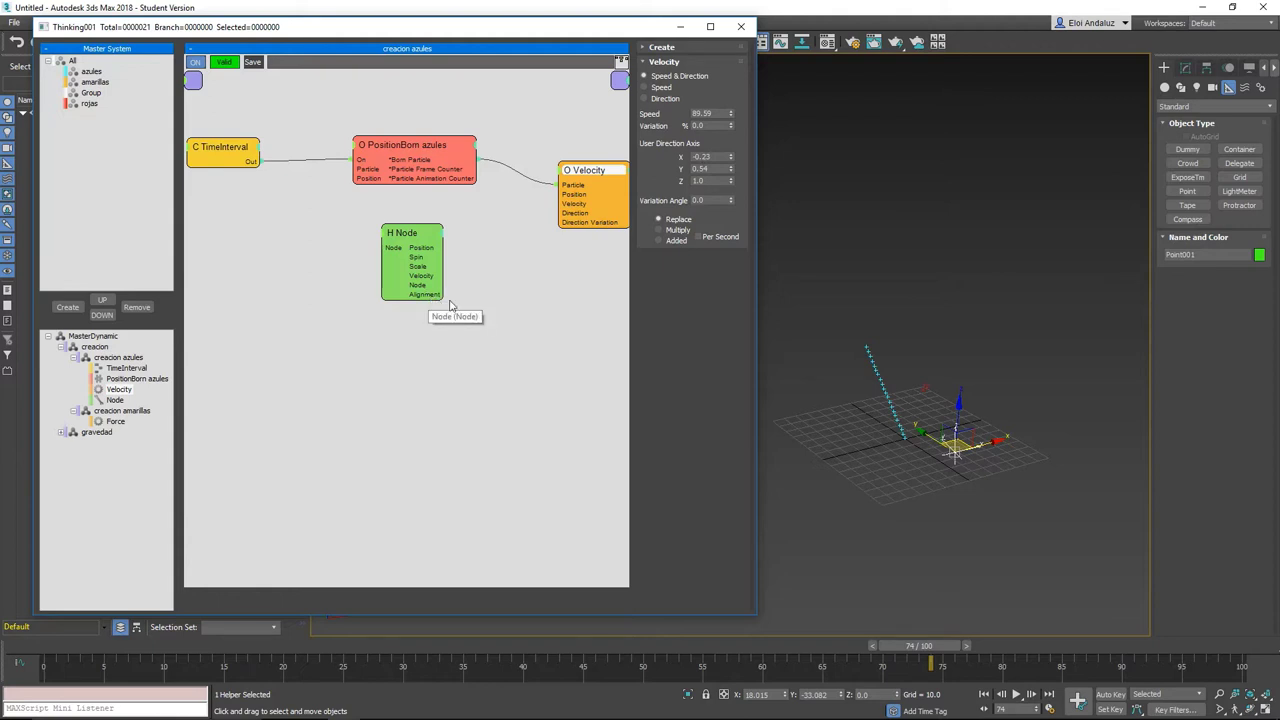
{"action": "right_click", "coordinate": [495, 285]}
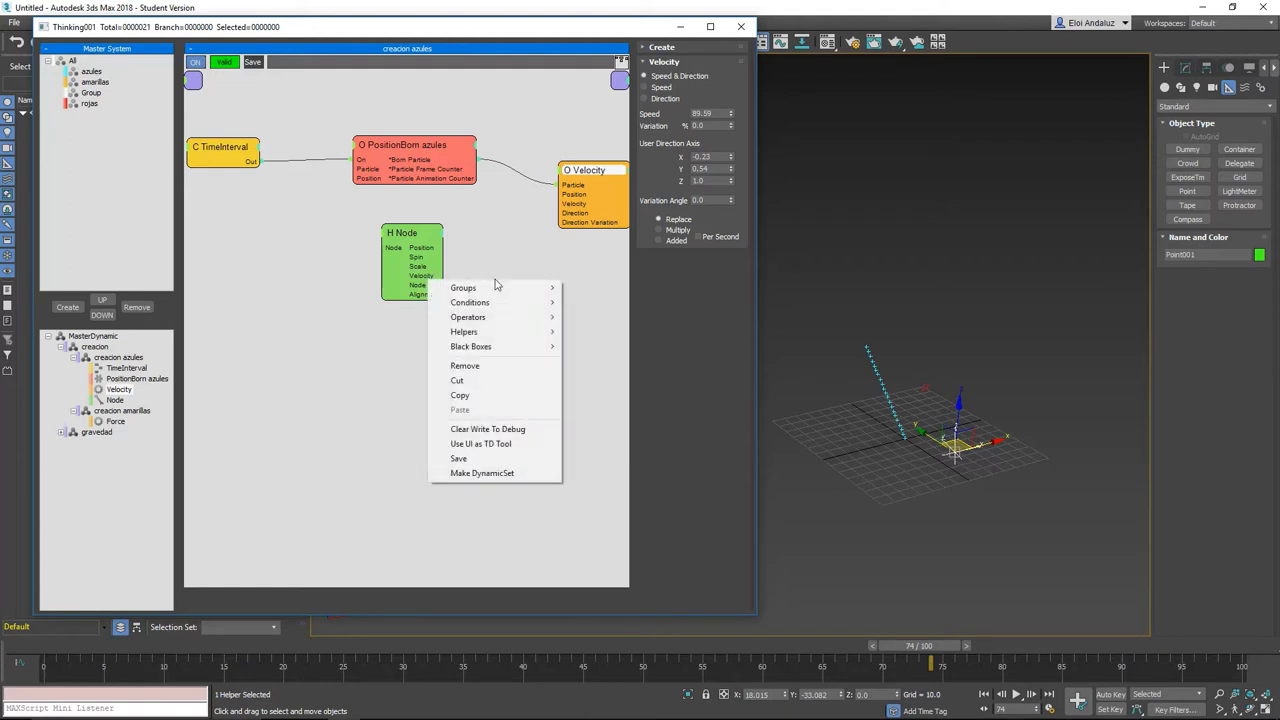
{"action": "mouse_move", "coordinate": [470, 332]}
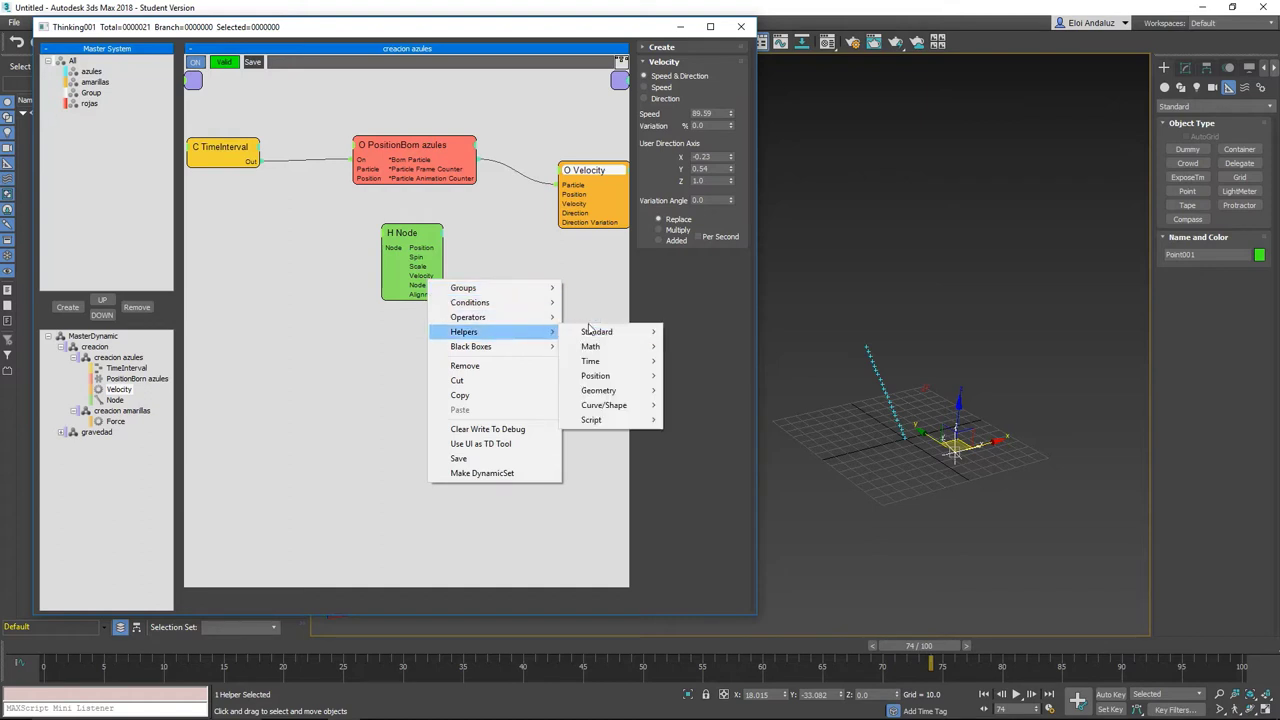
Add a GetDirection helper fed by the Node helper's Alignment output.
{"action": "left_click", "coordinate": [586, 329]}
{"action": "right_click", "coordinate": [437, 312]}
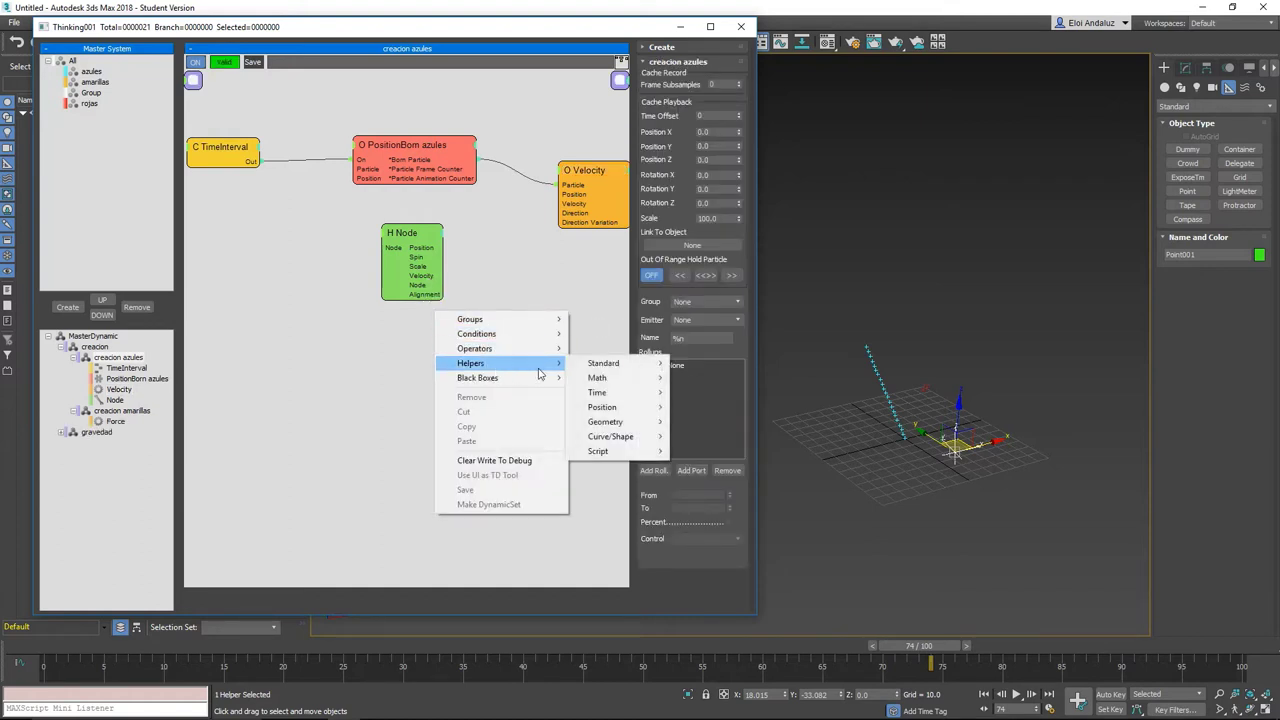
{"action": "mouse_move", "coordinate": [597, 331]}
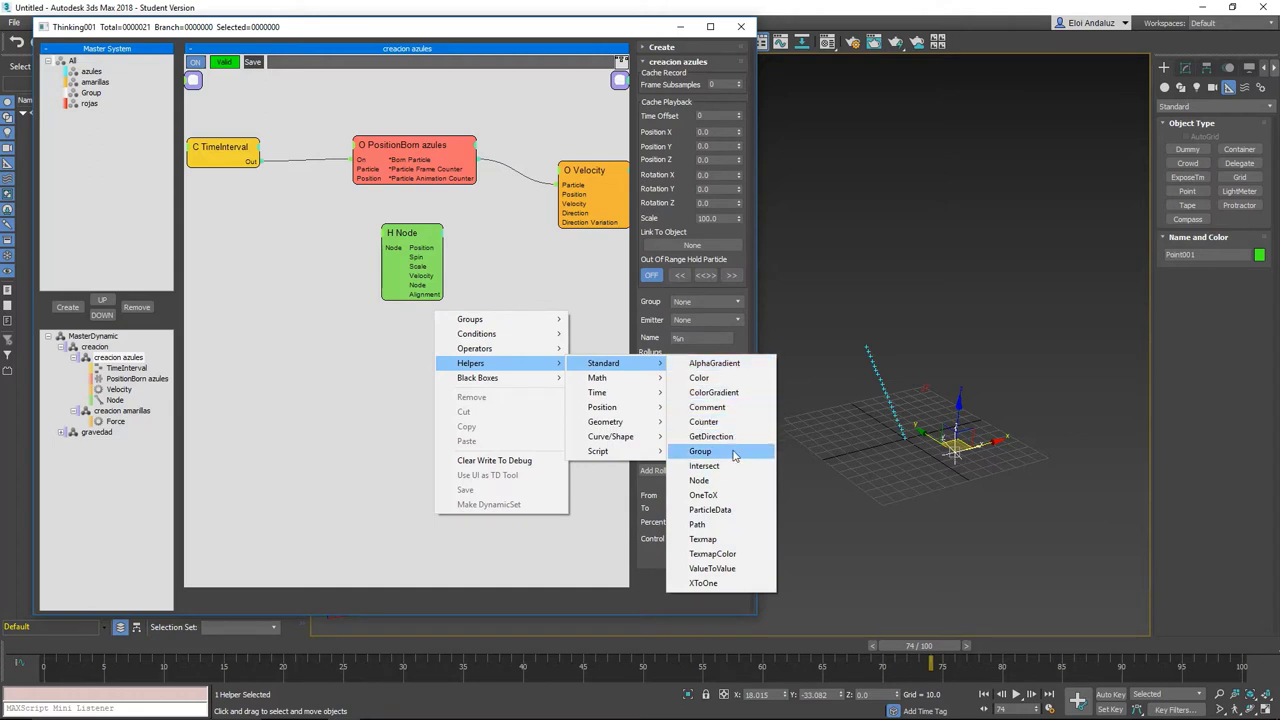
{"action": "left_click", "coordinate": [730, 441]}
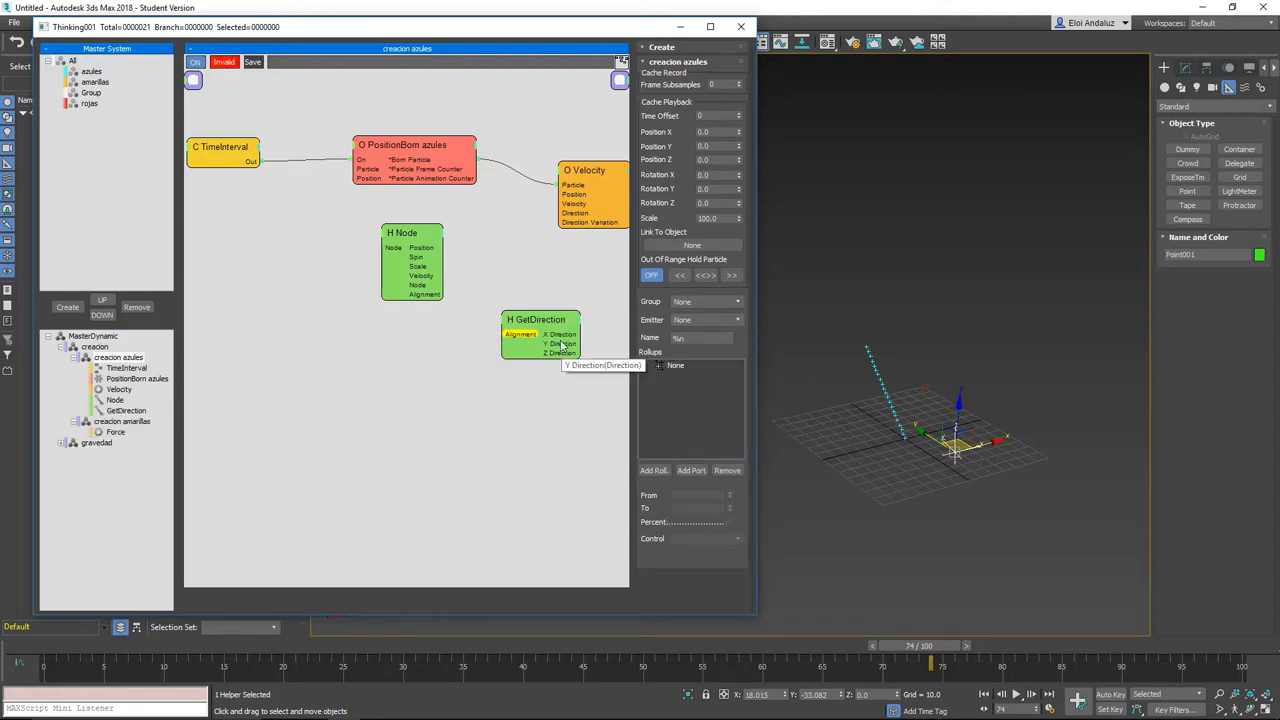
{"action": "left_click_drag", "start_coordinate": [535, 313], "coordinate": [520, 280]}
{"action": "mouse_move", "coordinate": [446, 296]}
{"action": "left_mouse_down"}
{"action": "mouse_move", "coordinate": [475, 310]}
{"action": "mouse_move", "coordinate": [489, 300]}
{"action": "left_mouse_up"}
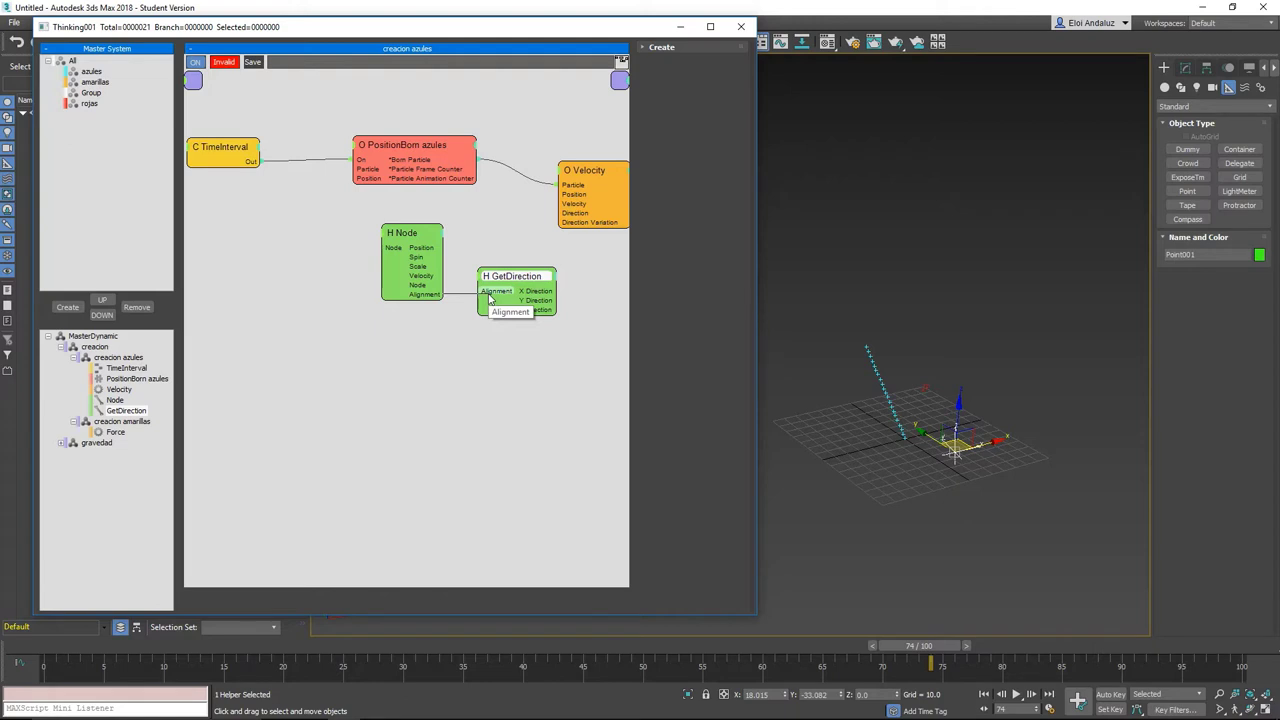
{"action": "left_click_drag", "start_coordinate": [489, 299], "coordinate": [491, 292]}
{"action": "left_click", "coordinate": [412, 237]}
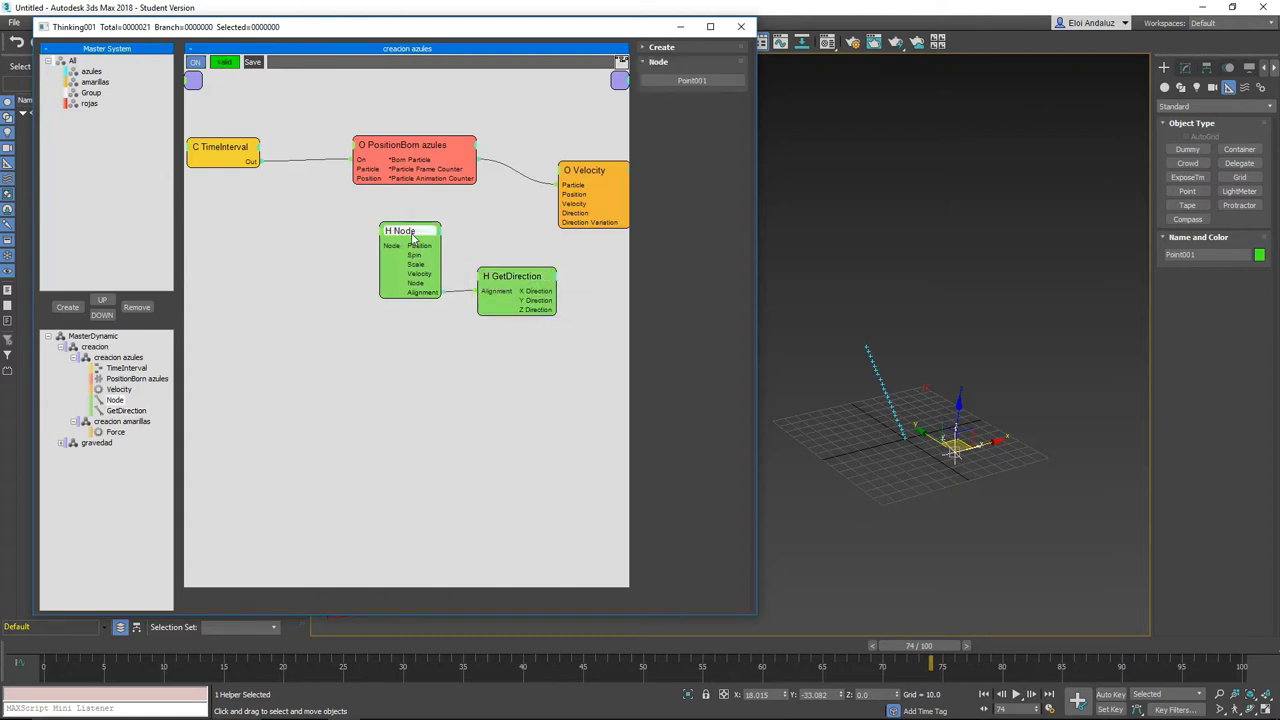
Rearrange the Node and GetDirection boxes, then wire Z Direction into Velocity's Direction input.
{"action": "left_click_drag", "start_coordinate": [412, 237], "coordinate": [387, 229]}
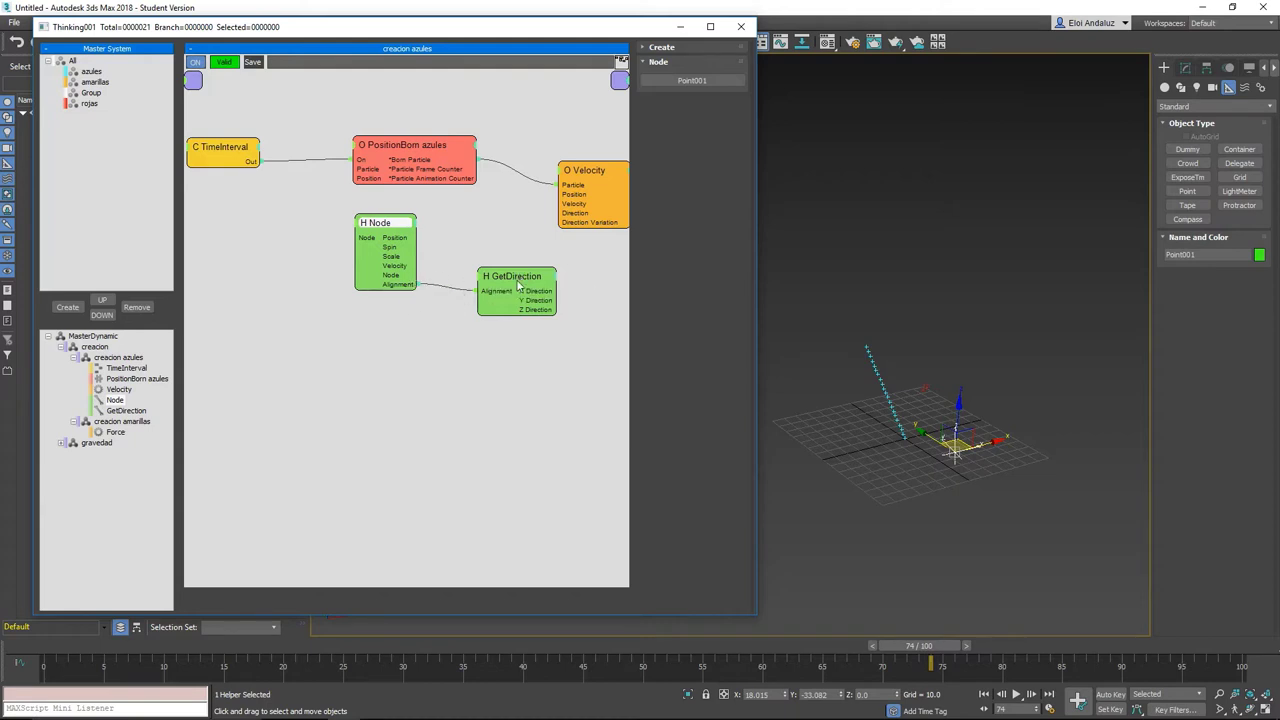
{"action": "left_click_drag", "start_coordinate": [517, 285], "coordinate": [487, 262]}
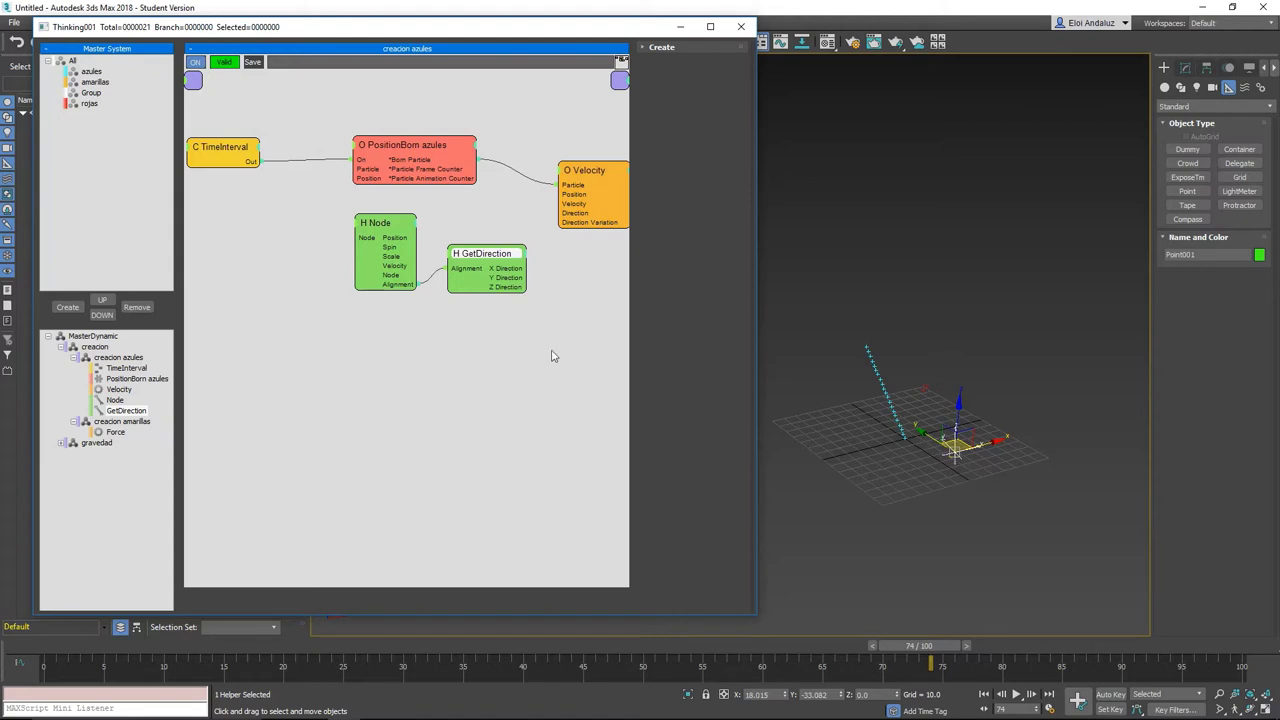
{"action": "left_click_drag", "start_coordinate": [483, 255], "coordinate": [515, 289]}
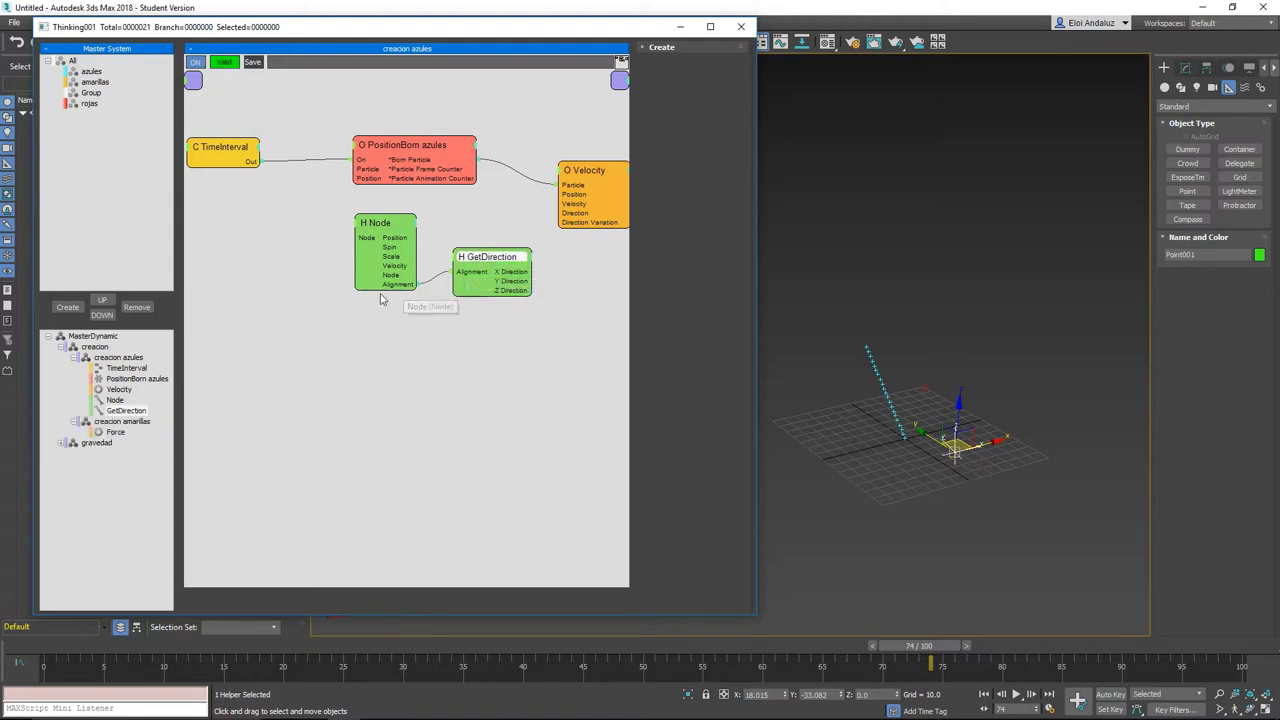
{"action": "left_click_drag", "start_coordinate": [497, 252], "coordinate": [494, 286]}
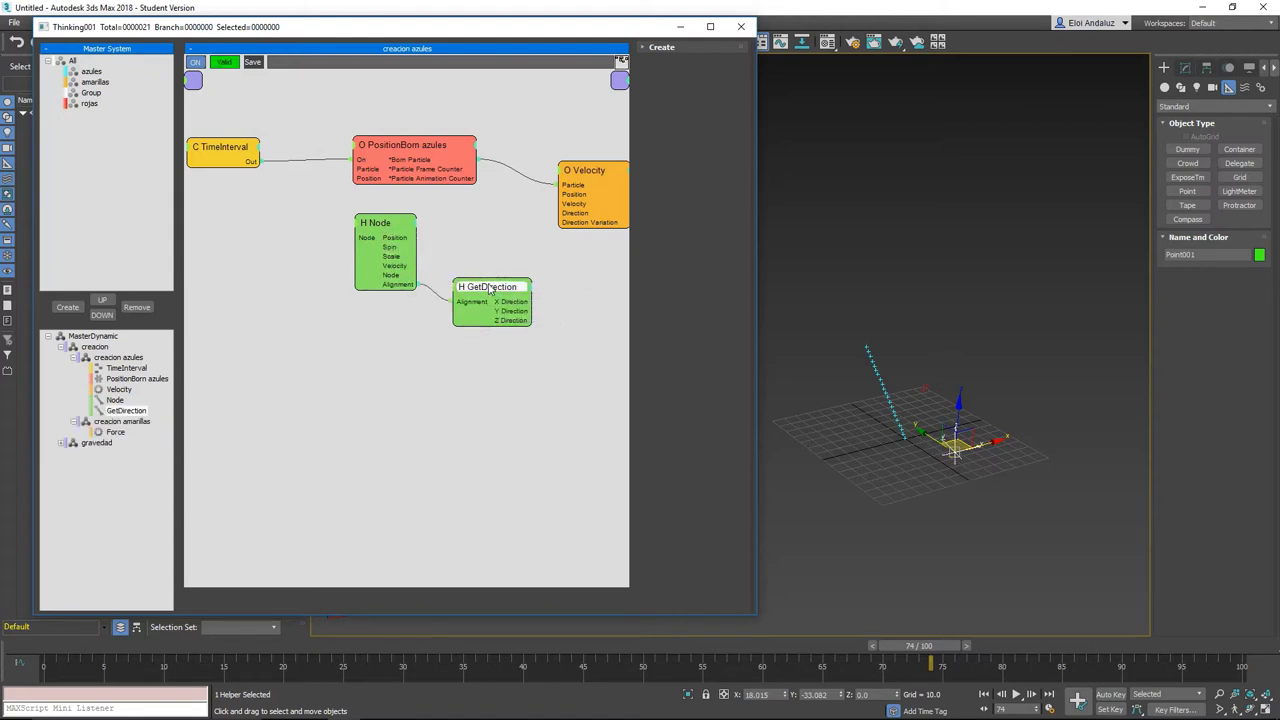
{"action": "mouse_move", "coordinate": [511, 327]}
{"action": "left_mouse_down"}
{"action": "mouse_move", "coordinate": [352, 222]}
{"action": "mouse_move", "coordinate": [323, 302]}
{"action": "left_mouse_up"}
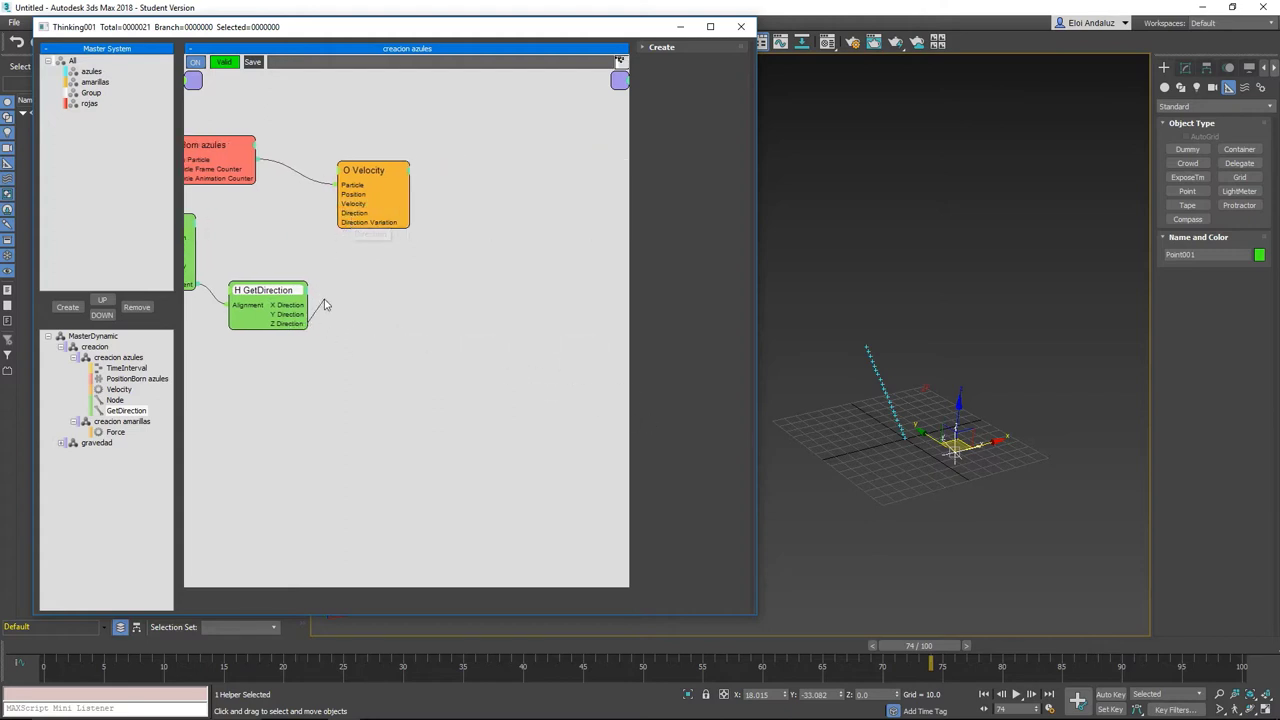
{"action": "left_click_drag", "start_coordinate": [345, 270], "coordinate": [345, 218]}
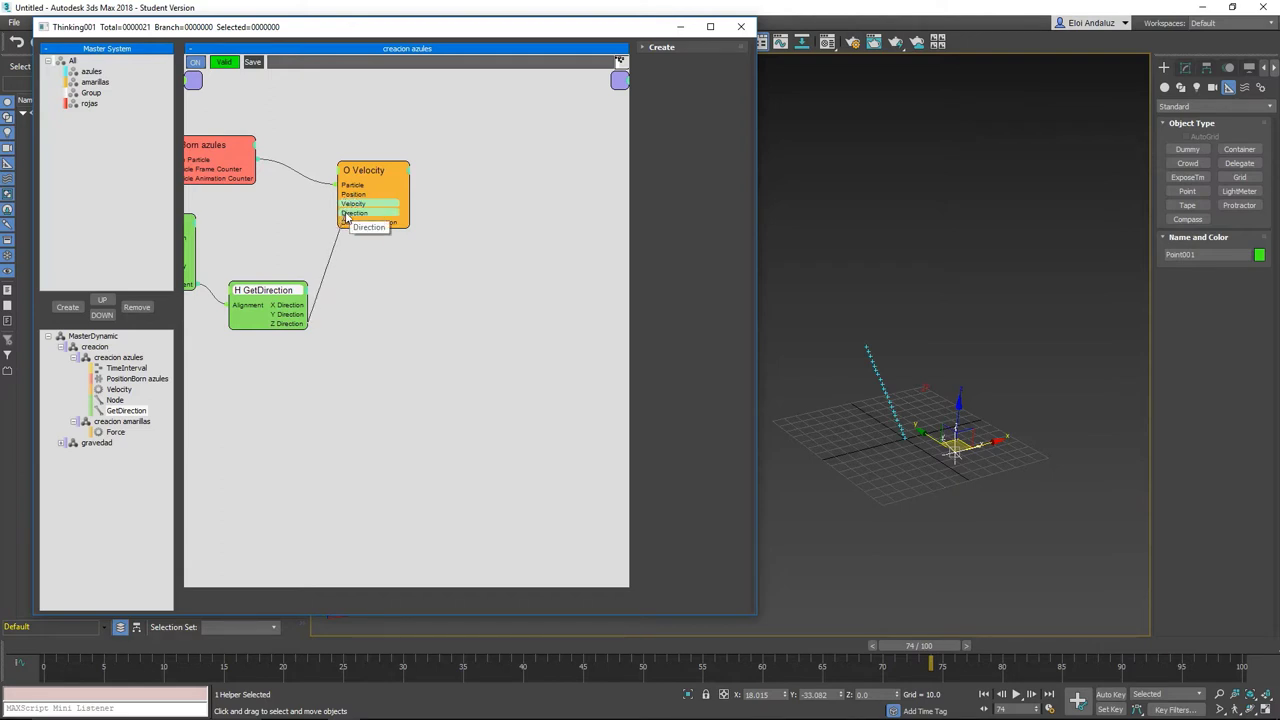
{"action": "left_click", "coordinate": [345, 218]}
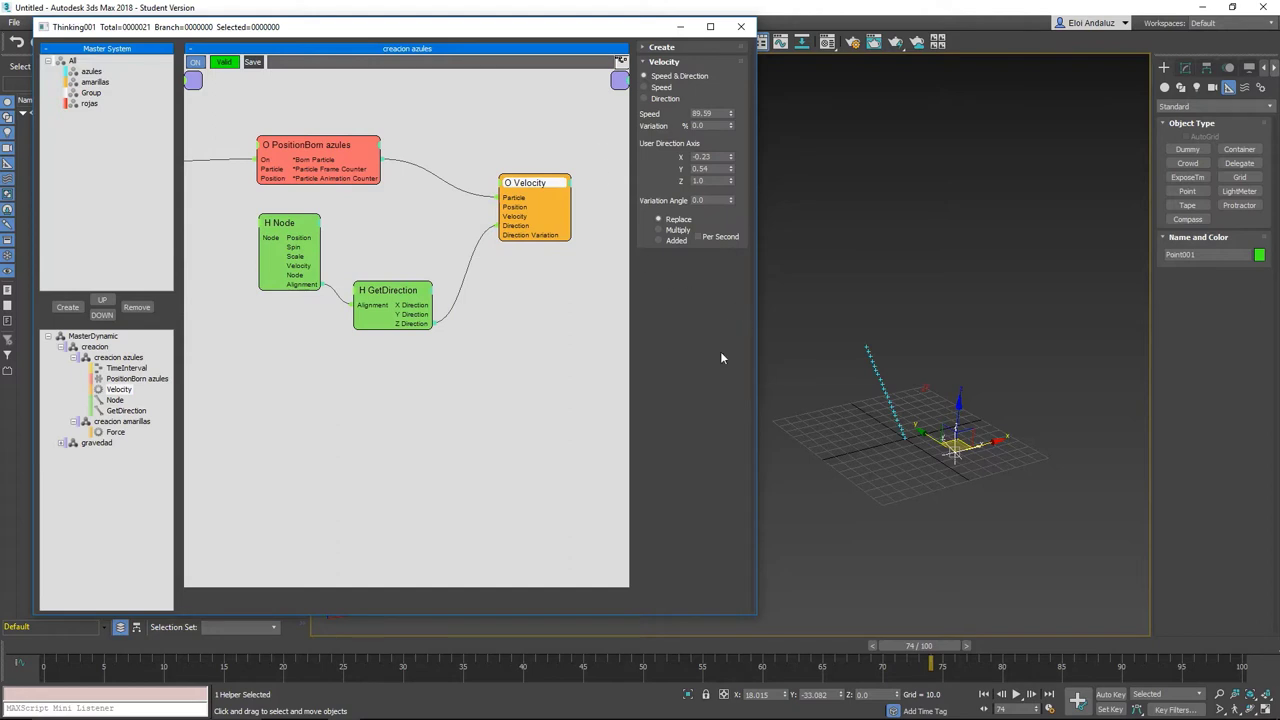
Rotate Point001 until its axis stands vertical, steering the azules stream straight up.
{"action": "mouse_move", "coordinate": [671, 649]}
{"action": "left_mouse_down"}
{"action": "mouse_move", "coordinate": [805, 589]}
{"action": "mouse_move", "coordinate": [887, 438]}
{"action": "left_mouse_up"}
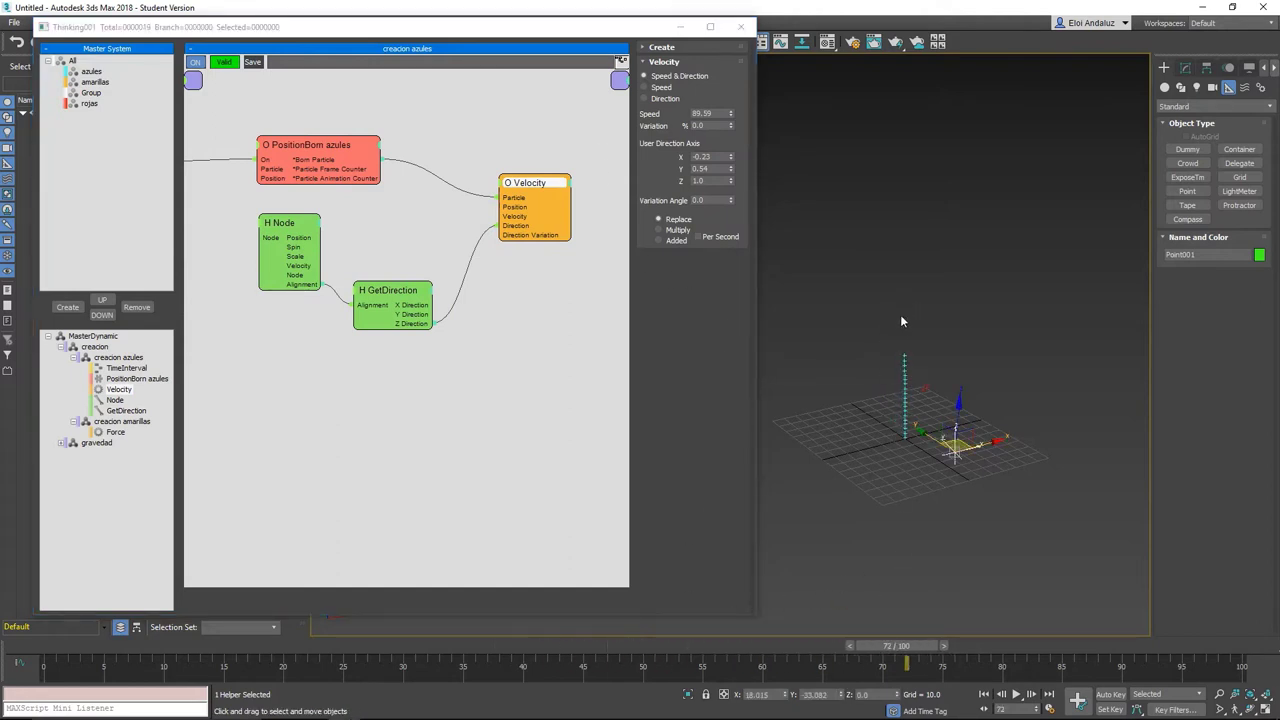
{"action": "key", "text": "e"}
{"action": "mouse_move", "coordinate": [960, 395]}
{"action": "left_mouse_down"}
{"action": "mouse_move", "coordinate": [999, 470]}
{"action": "mouse_move", "coordinate": [908, 433]}
{"action": "left_mouse_up"}
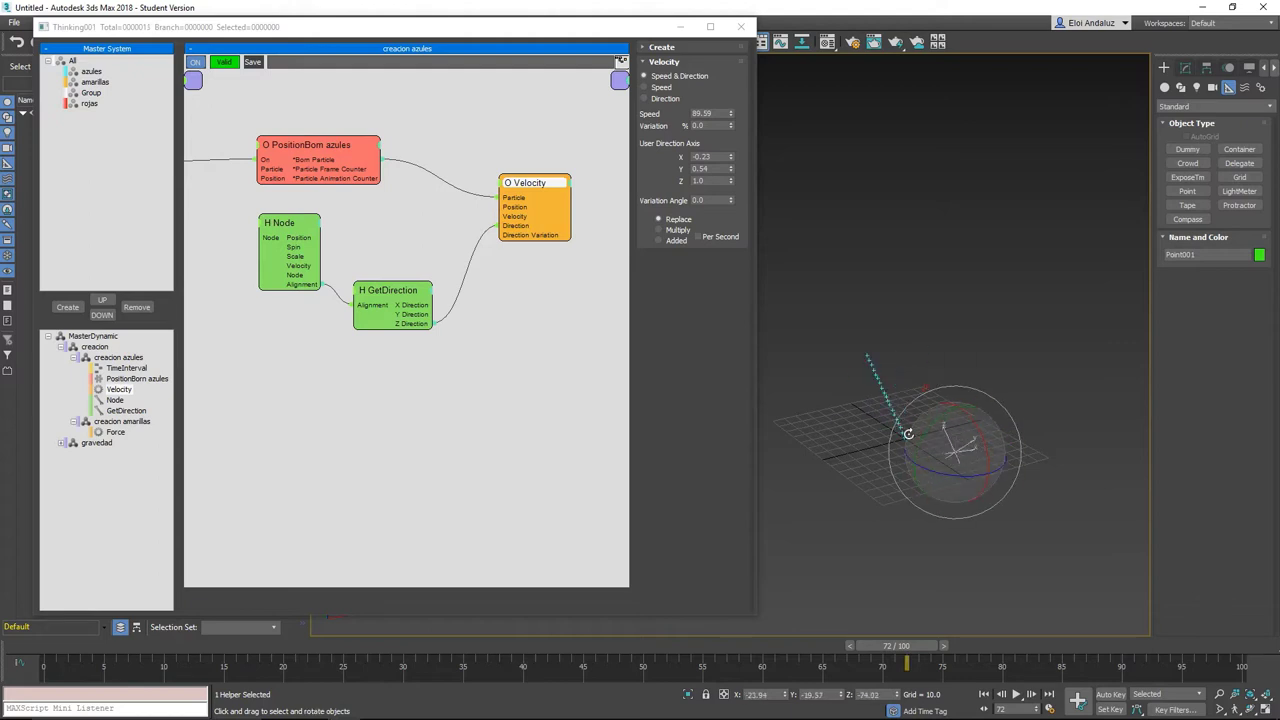
{"action": "mouse_move", "coordinate": [908, 433]}
{"action": "left_mouse_down"}
{"action": "mouse_move", "coordinate": [957, 480]}
{"action": "mouse_move", "coordinate": [862, 388]}
{"action": "left_mouse_up"}
{"action": "mouse_move", "coordinate": [918, 432]}
{"action": "left_mouse_down"}
{"action": "mouse_move", "coordinate": [910, 416]}
{"action": "mouse_move", "coordinate": [991, 366]}
{"action": "mouse_move", "coordinate": [928, 476]}
{"action": "left_mouse_up"}
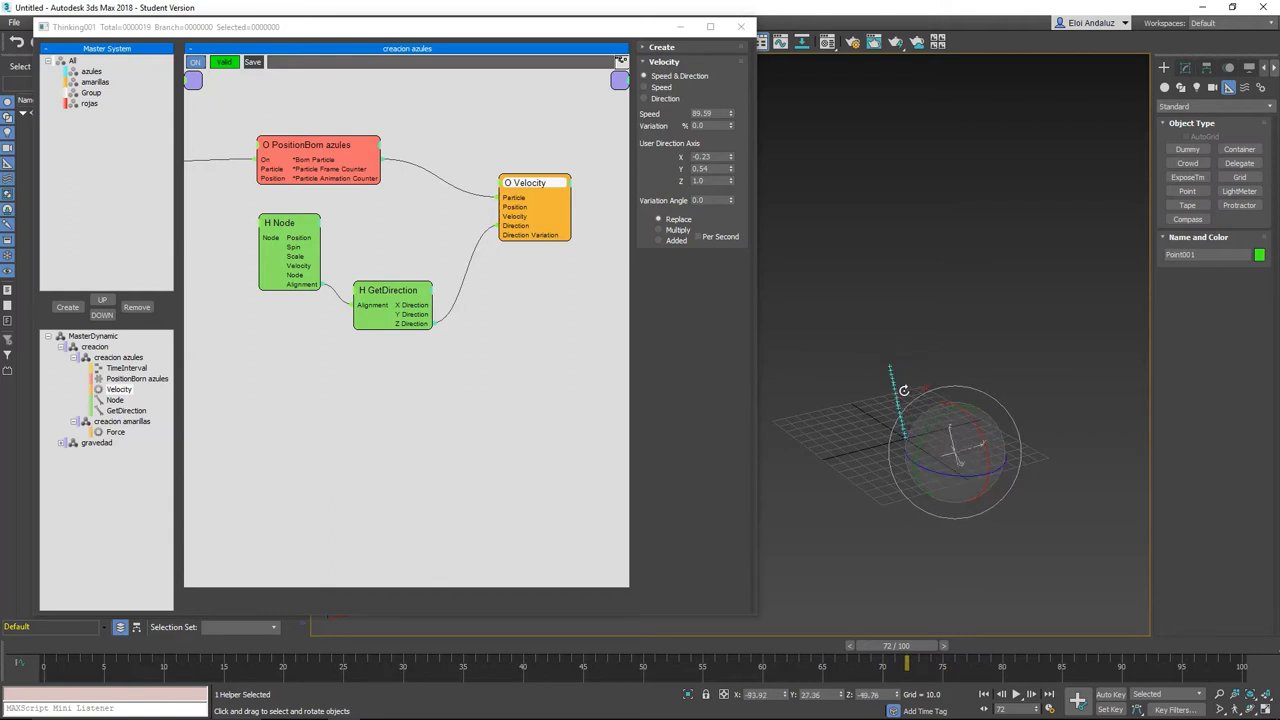
{"action": "left_click_drag", "start_coordinate": [928, 476], "coordinate": [912, 400]}
{"action": "mouse_move", "coordinate": [546, 187]}
{"action": "left_mouse_down"}
{"action": "mouse_move", "coordinate": [541, 208]}
{"action": "mouse_move", "coordinate": [549, 191]}
{"action": "left_mouse_up"}
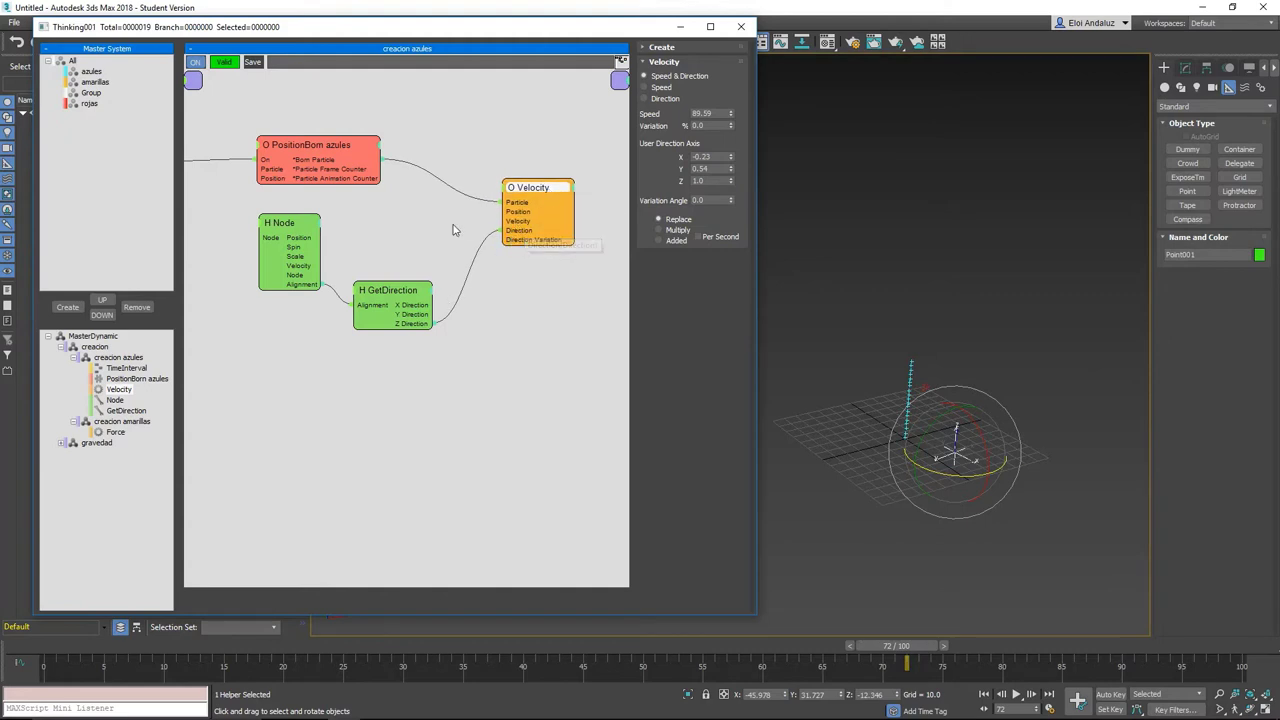
{"action": "left_click_drag", "start_coordinate": [536, 190], "coordinate": [542, 170]}
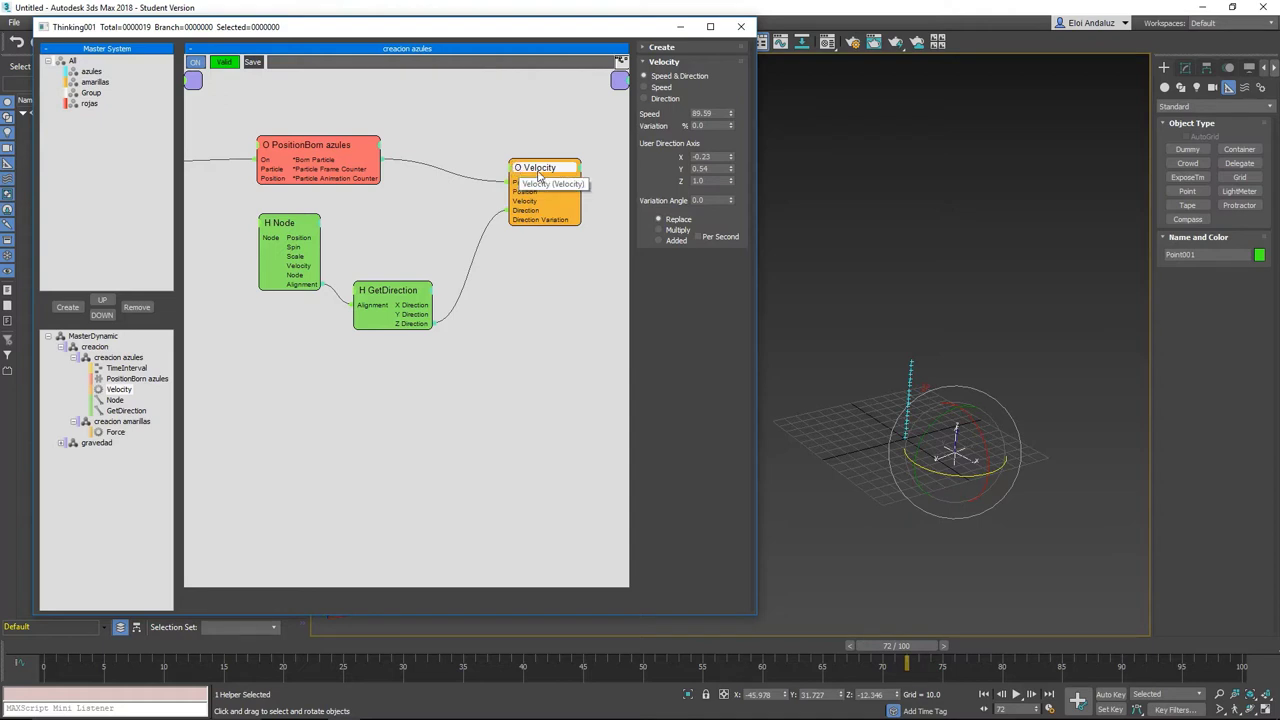
{"action": "left_click_drag", "start_coordinate": [542, 178], "coordinate": [527, 187]}
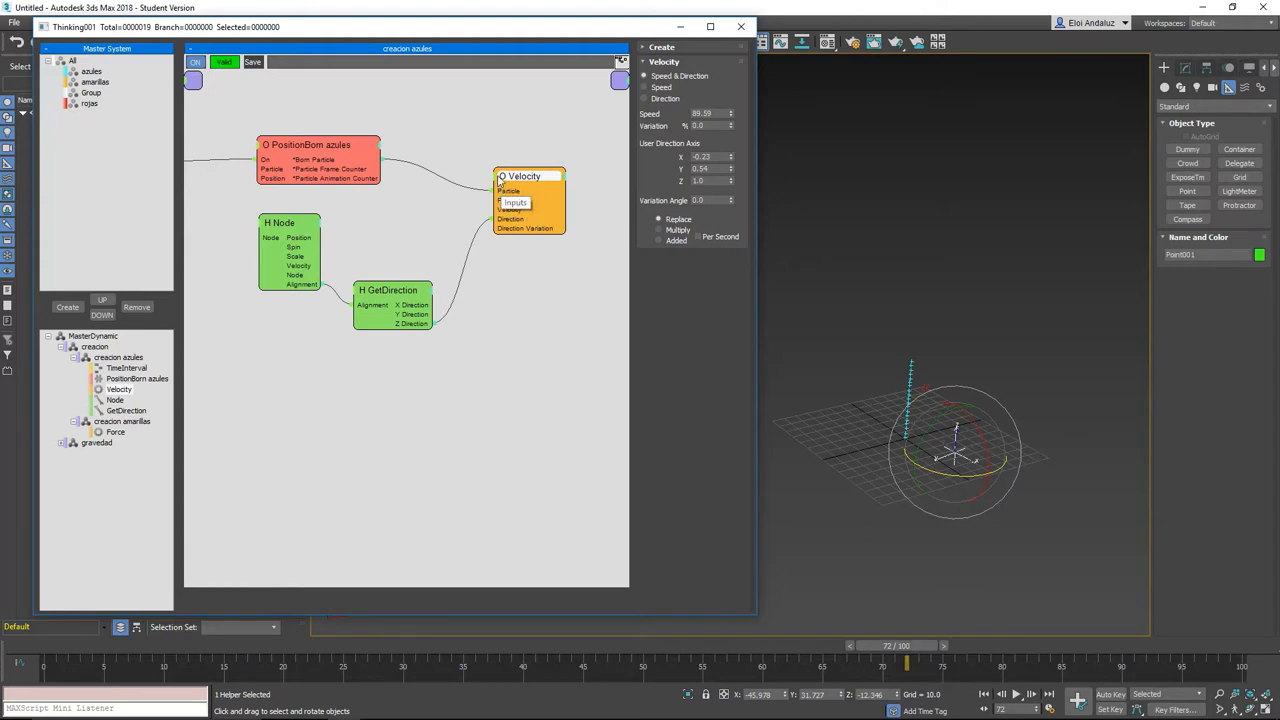
Connect PositionBorn azules' Born Particle output to the Velocity node.
{"action": "left_click", "coordinate": [378, 147]}
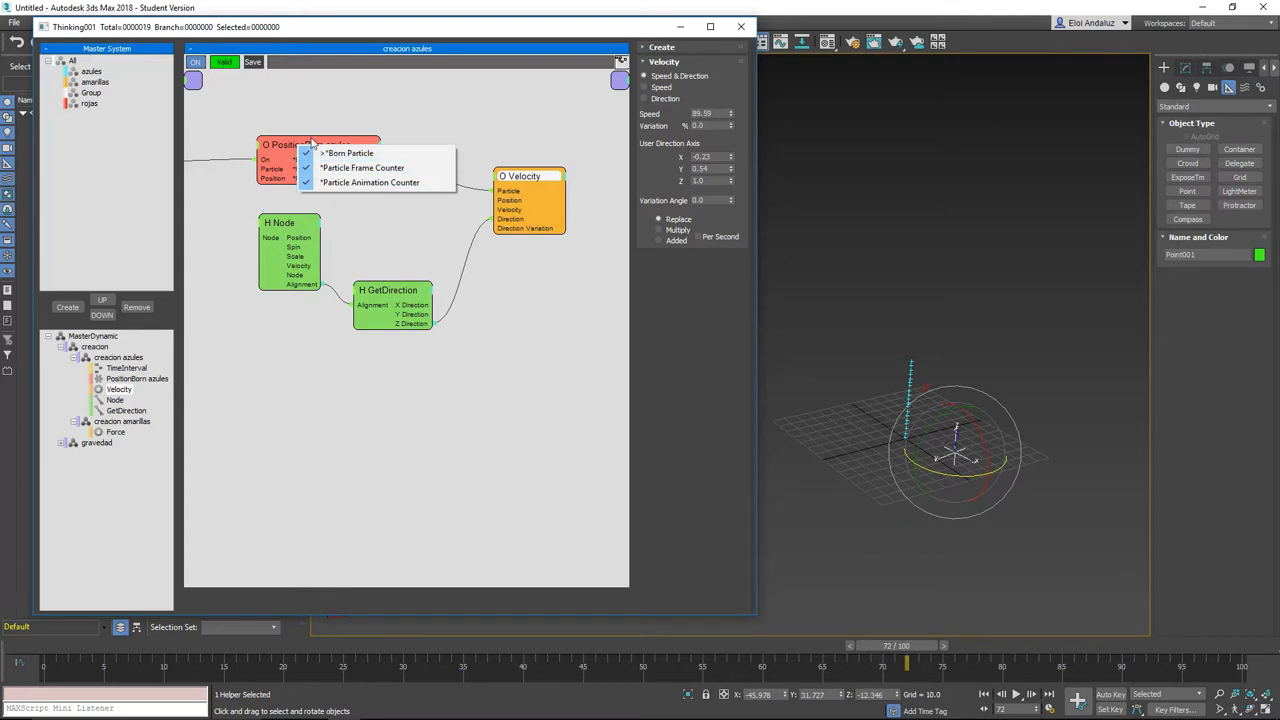
{"action": "left_click", "coordinate": [345, 153]}
{"action": "left_click", "coordinate": [496, 186]}
Add a Speed input to Velocity and raise its speed to 137.073.
{"action": "left_click", "coordinate": [498, 183]}
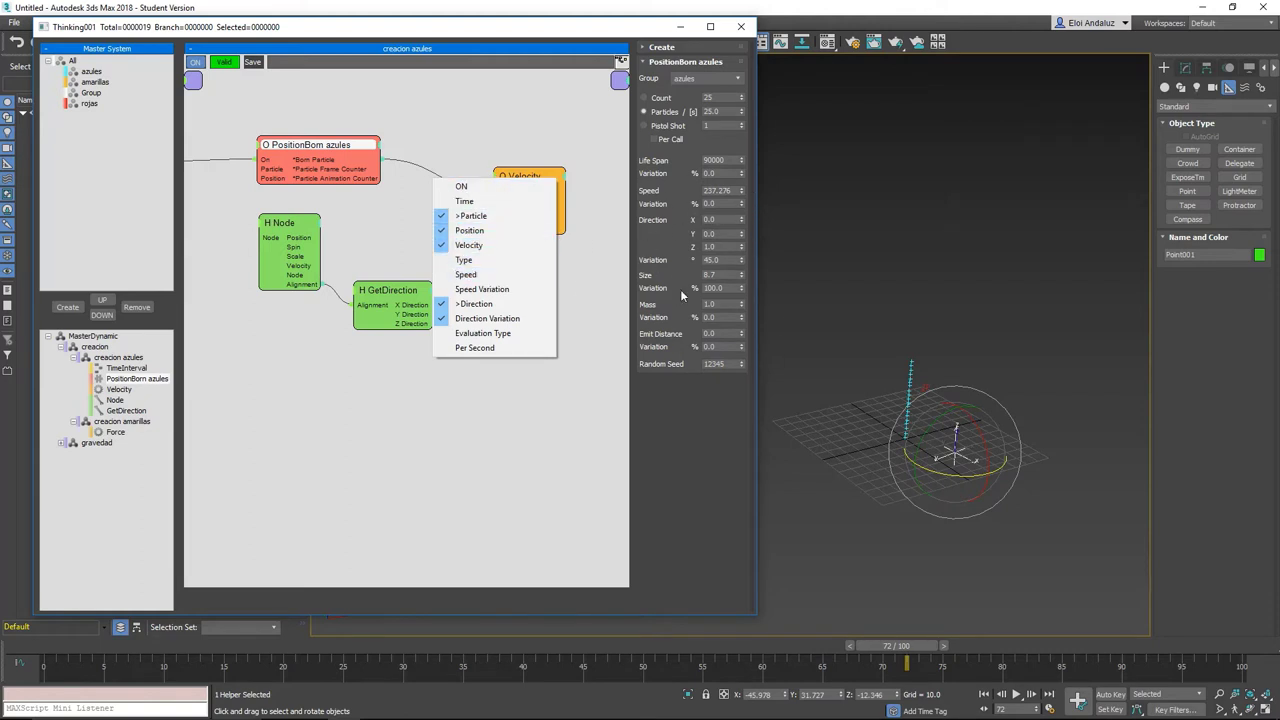
{"action": "left_click", "coordinate": [504, 183]}
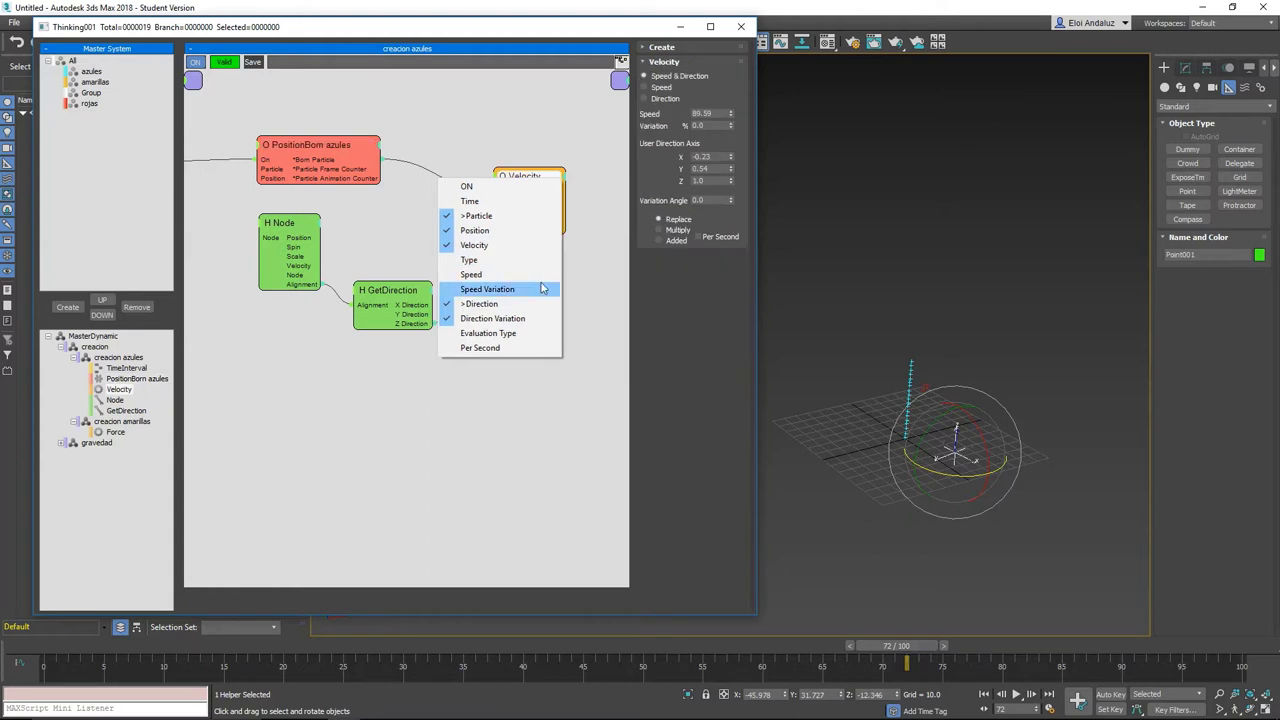
{"action": "left_click", "coordinate": [485, 276]}
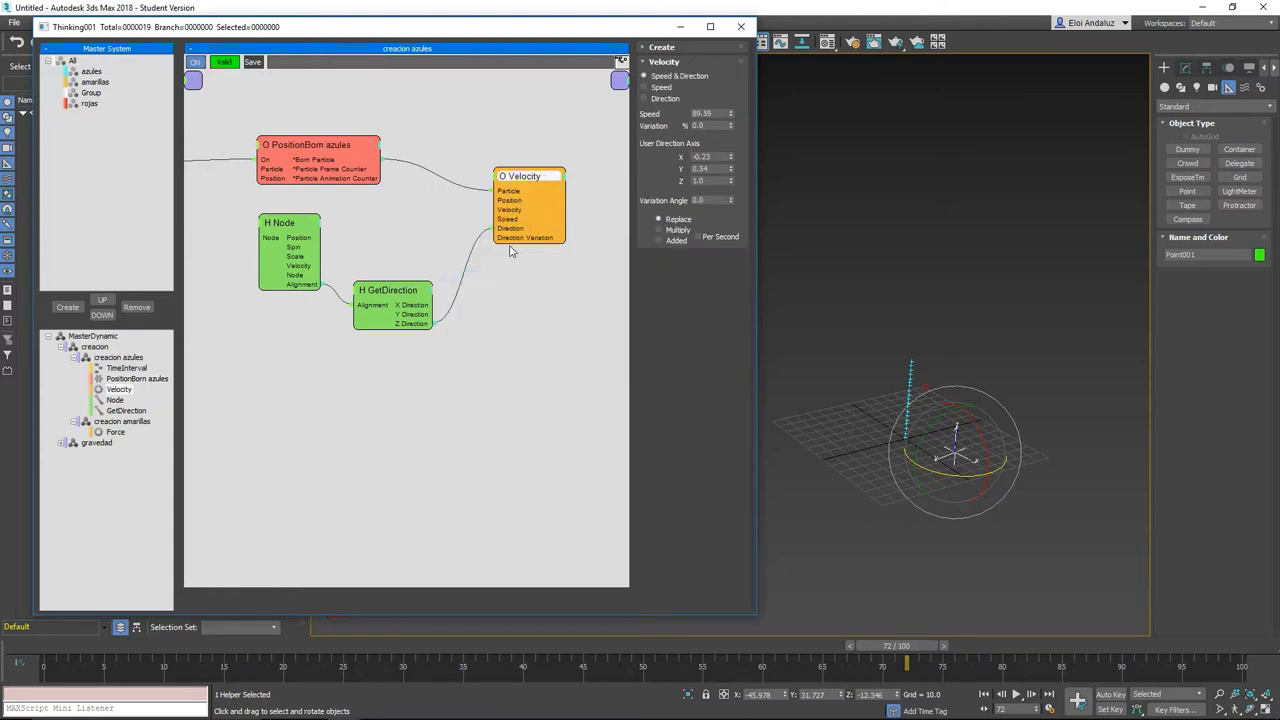
{"action": "left_click_drag", "start_coordinate": [523, 189], "coordinate": [516, 209]}
{"action": "left_click_drag", "start_coordinate": [731, 116], "coordinate": [740, 77]}
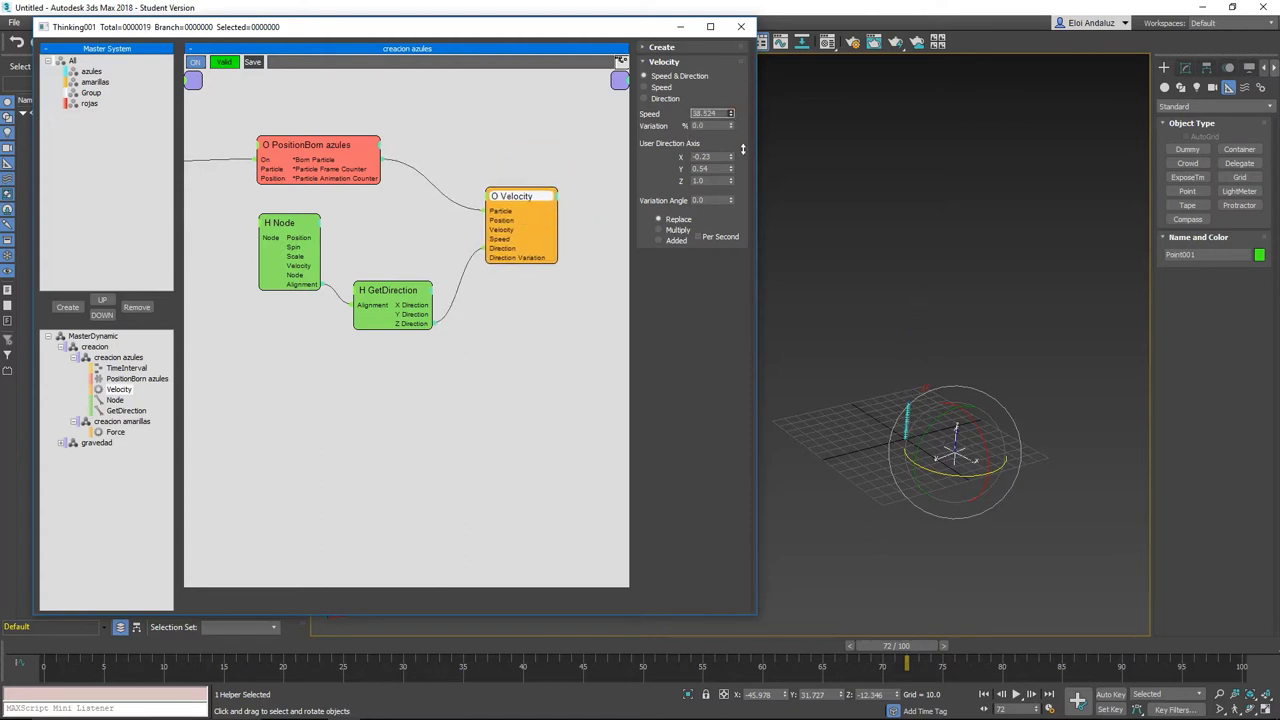
{"action": "left_click_drag", "start_coordinate": [712, 106], "coordinate": [718, 90]}
Add a Float math helper node to the network and position it.
{"action": "right_click", "coordinate": [387, 229]}
{"action": "mouse_move", "coordinate": [356, 276]}
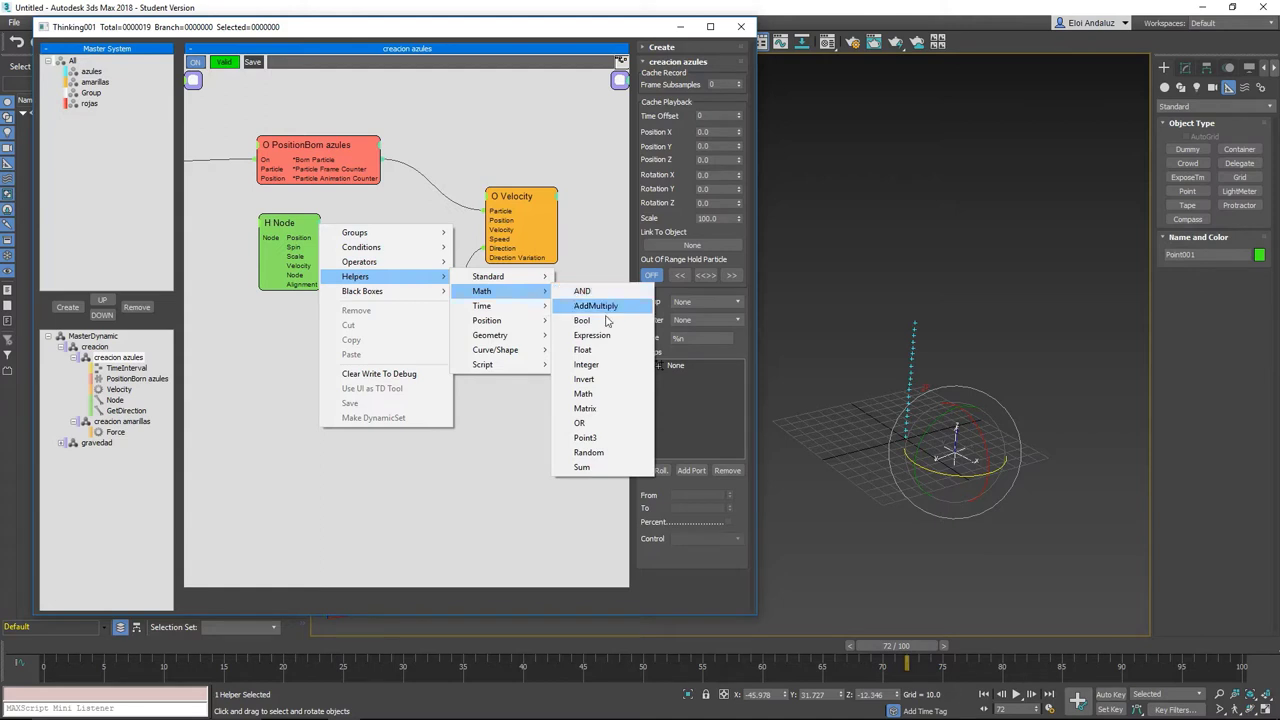
{"action": "mouse_move", "coordinate": [482, 291]}
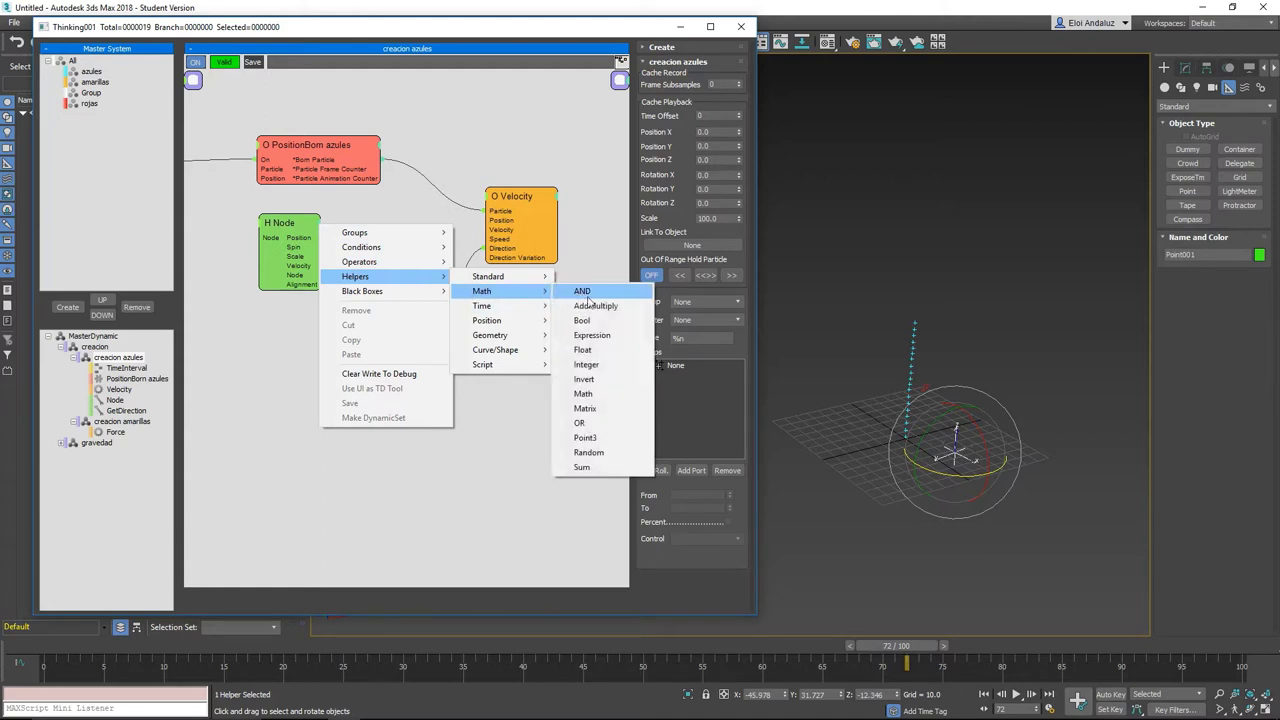
{"action": "left_click", "coordinate": [590, 350]}
{"action": "left_click", "coordinate": [421, 243]}
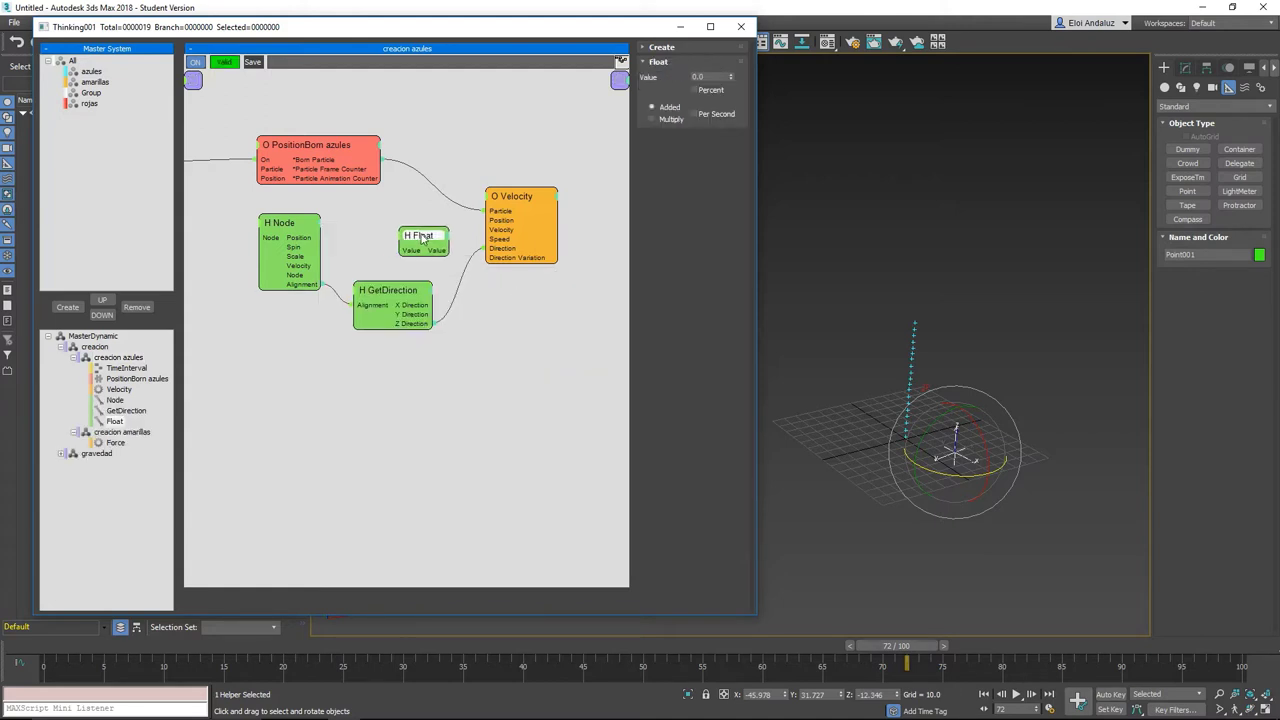
{"action": "left_click_drag", "start_coordinate": [420, 236], "coordinate": [413, 220]}
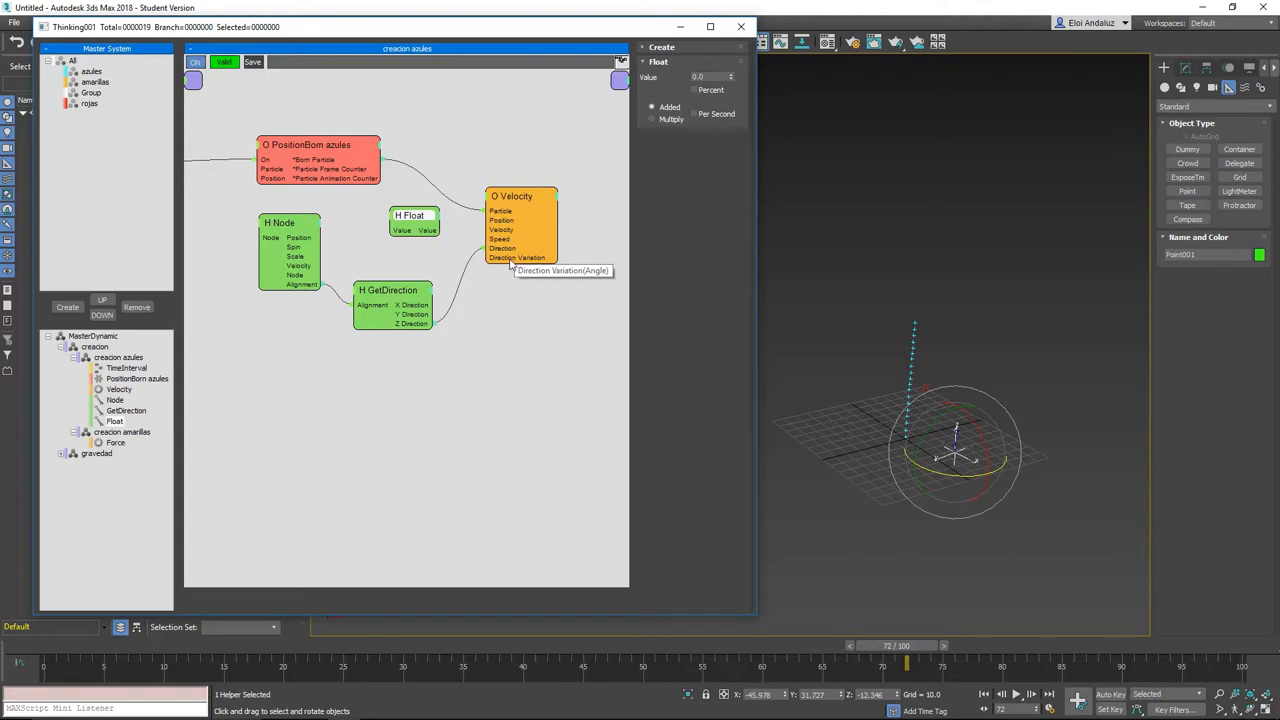
{"action": "left_click_drag", "start_coordinate": [432, 240], "coordinate": [420, 240]}
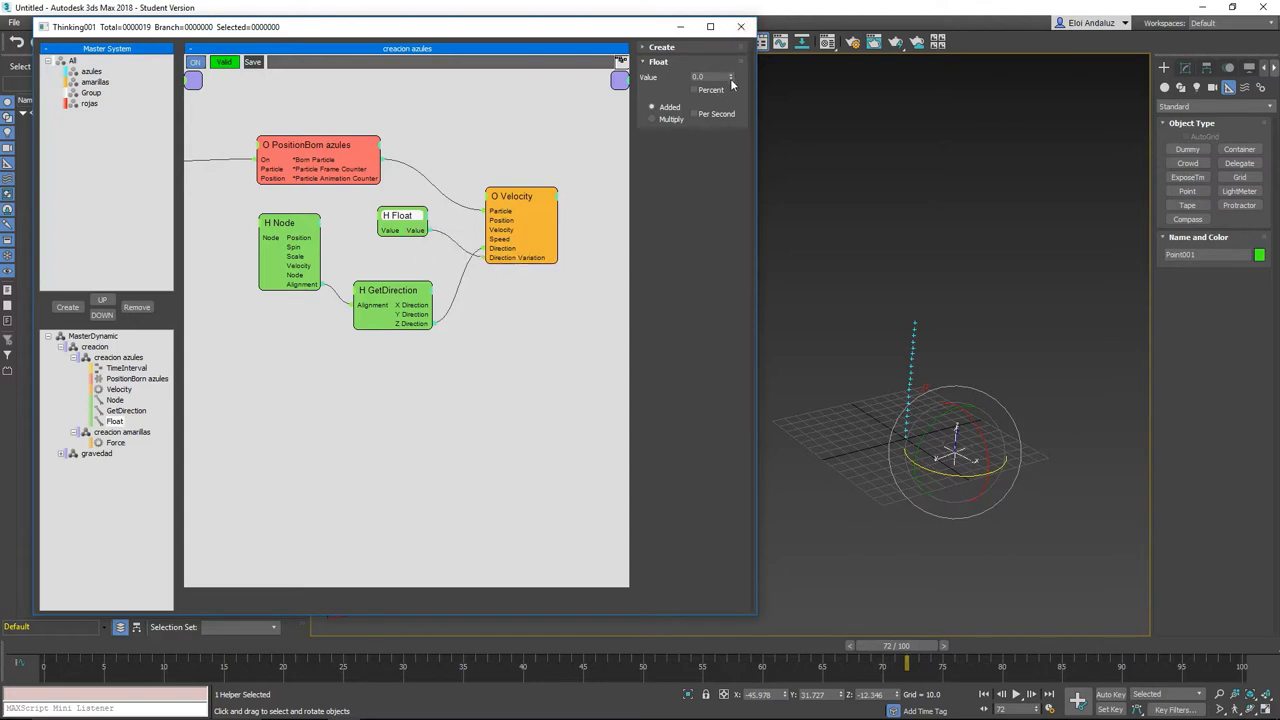
Set the Float value to about 12.98 and check the Velocity and PositionBorn parameters.
{"action": "left_click_drag", "start_coordinate": [727, 38], "coordinate": [711, 28]}
{"action": "mouse_move", "coordinate": [687, 213]}
{"action": "left_mouse_down"}
{"action": "mouse_move", "coordinate": [785, 492]}
{"action": "mouse_move", "coordinate": [702, 594]}
{"action": "left_mouse_up"}
{"action": "left_click_drag", "start_coordinate": [787, 325], "coordinate": [879, 706]}
{"action": "left_click_drag", "start_coordinate": [820, 111], "coordinate": [912, 453]}
{"action": "left_click", "coordinate": [518, 209]}
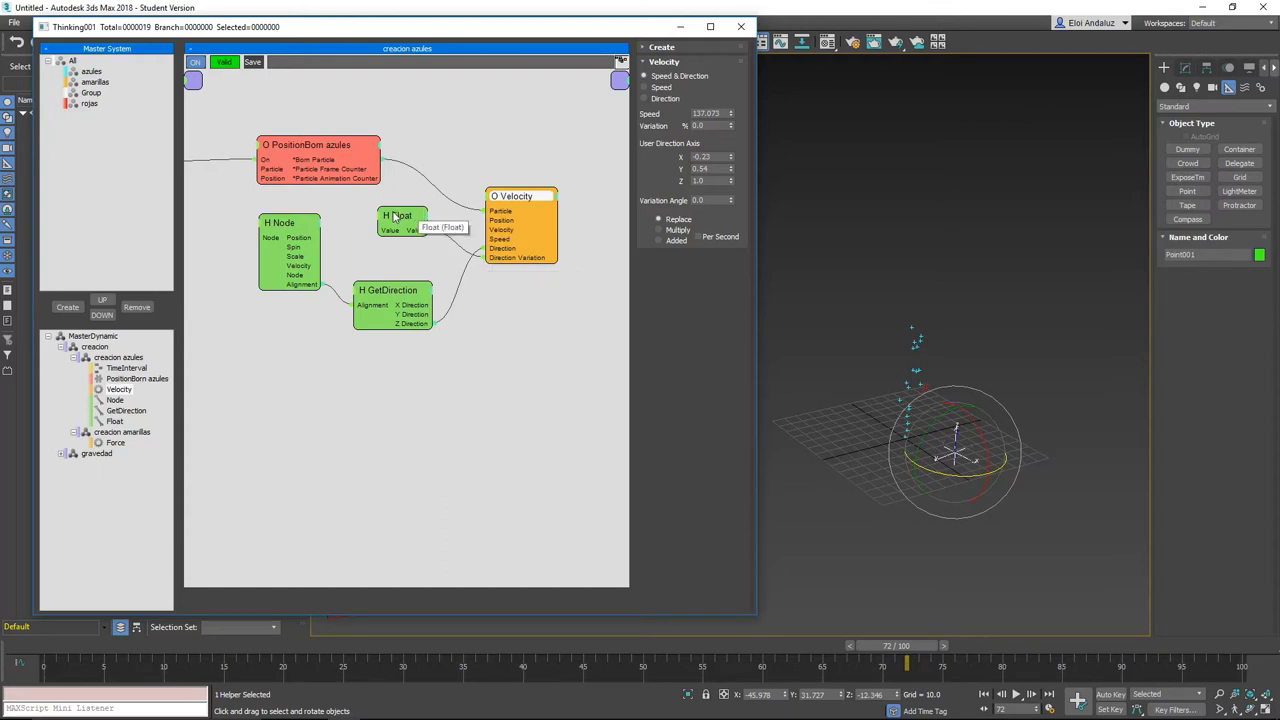
{"action": "left_click_drag", "start_coordinate": [395, 217], "coordinate": [361, 228]}
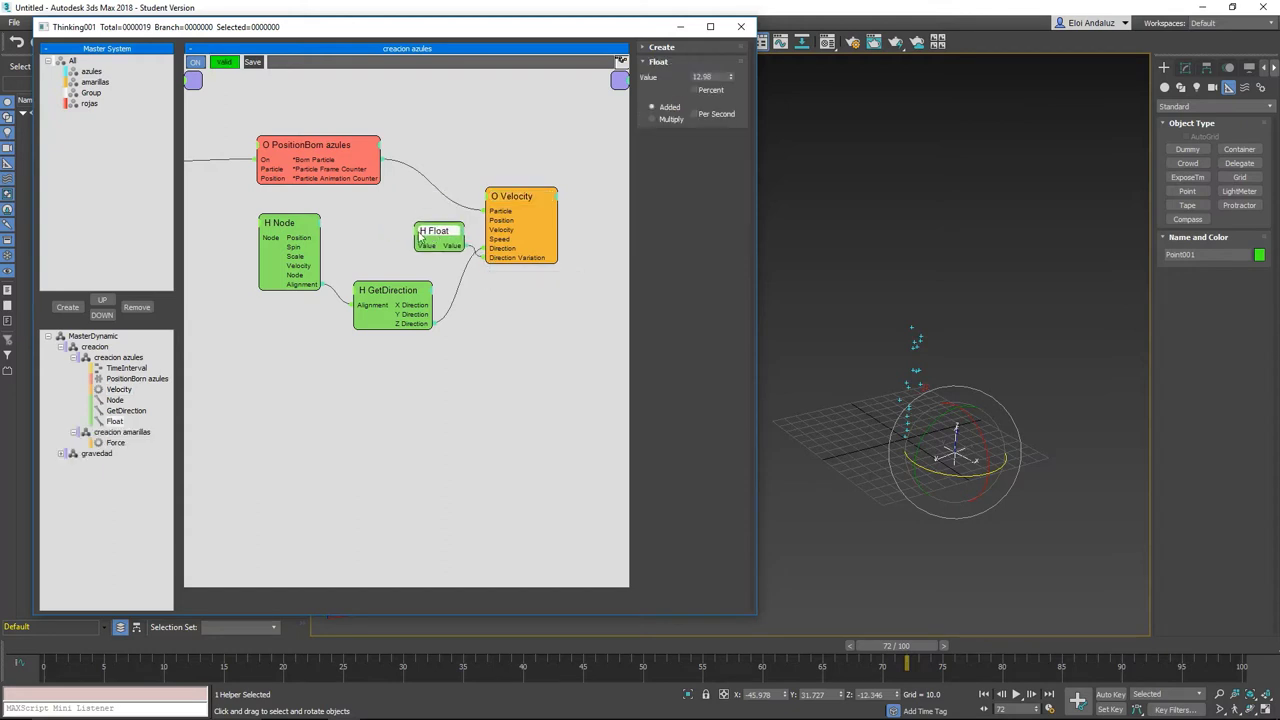
{"action": "left_click", "coordinate": [512, 197]}
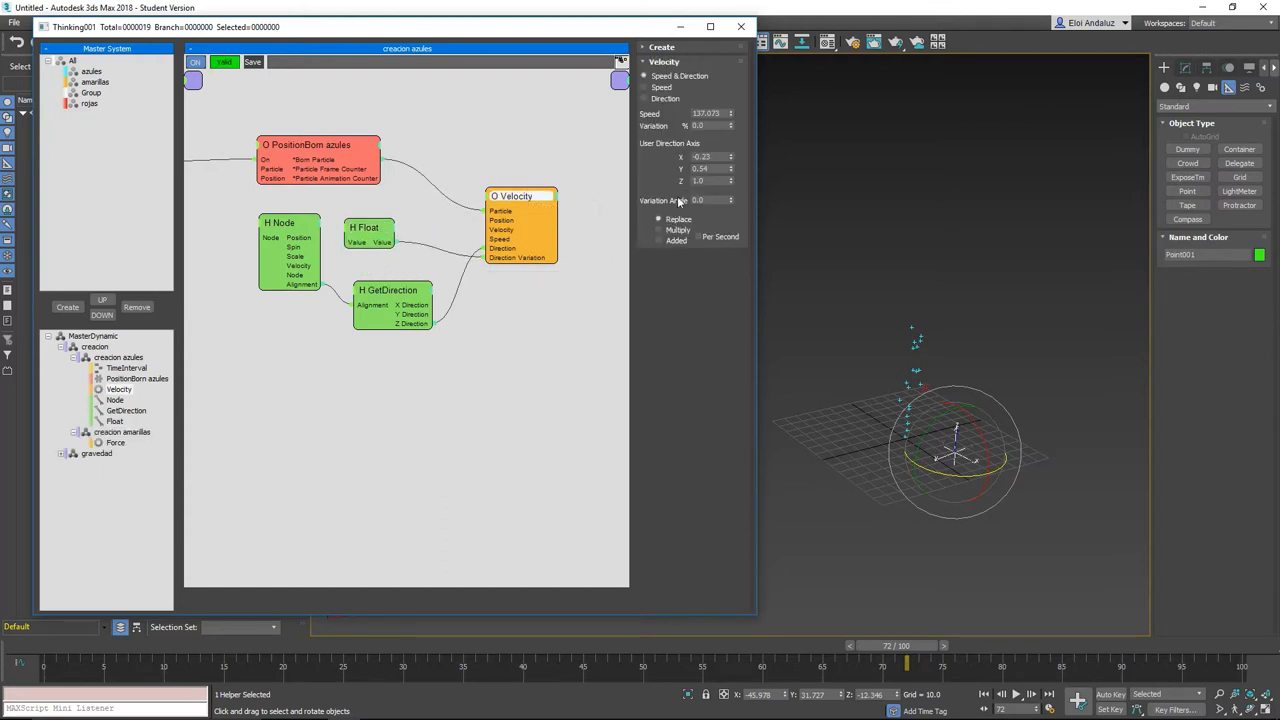
{"action": "left_click", "coordinate": [452, 152]}
{"action": "left_click_drag", "start_coordinate": [452, 152], "coordinate": [439, 160]}
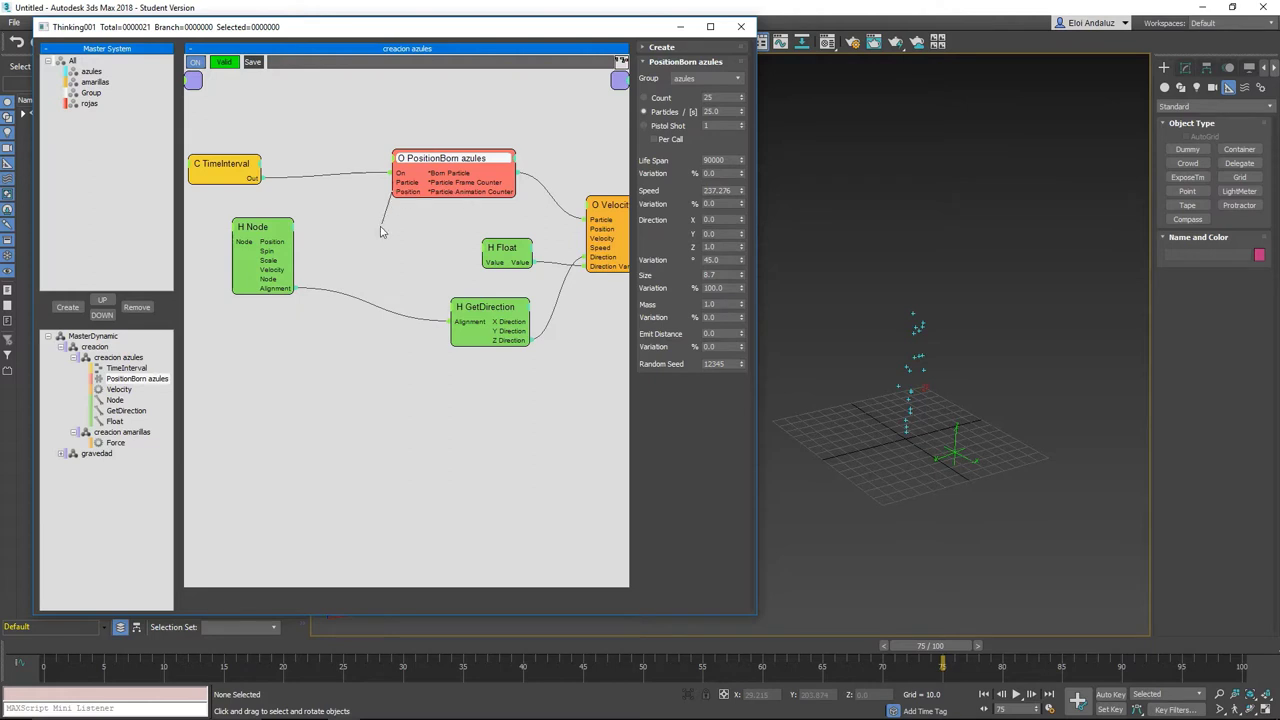
Move the PositionBorn azules node up and to the right, preview the particles, and re-centre the graph.
{"action": "left_click_drag", "start_coordinate": [439, 166], "coordinate": [444, 151]}
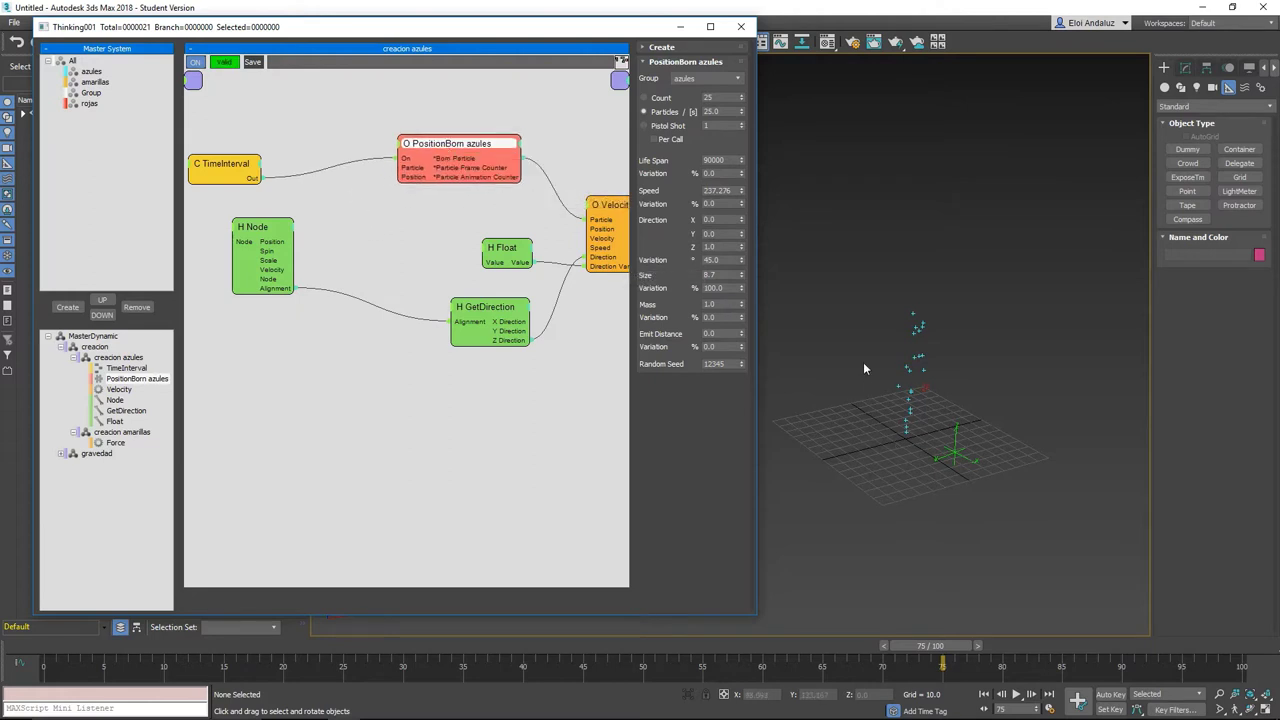
{"action": "left_click_drag", "start_coordinate": [940, 650], "coordinate": [938, 650]}
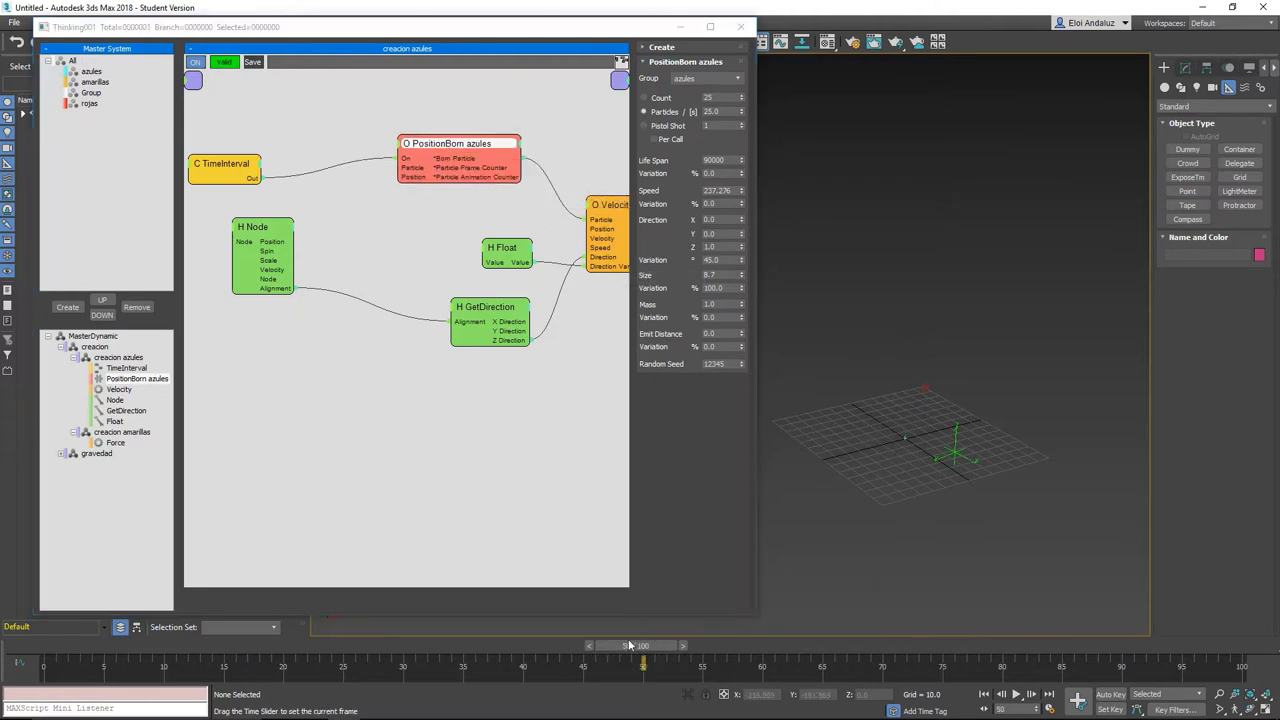
{"action": "mouse_move", "coordinate": [472, 151]}
{"action": "left_mouse_down"}
{"action": "mouse_move", "coordinate": [456, 178]}
{"action": "mouse_move", "coordinate": [449, 170]}
{"action": "left_mouse_up"}
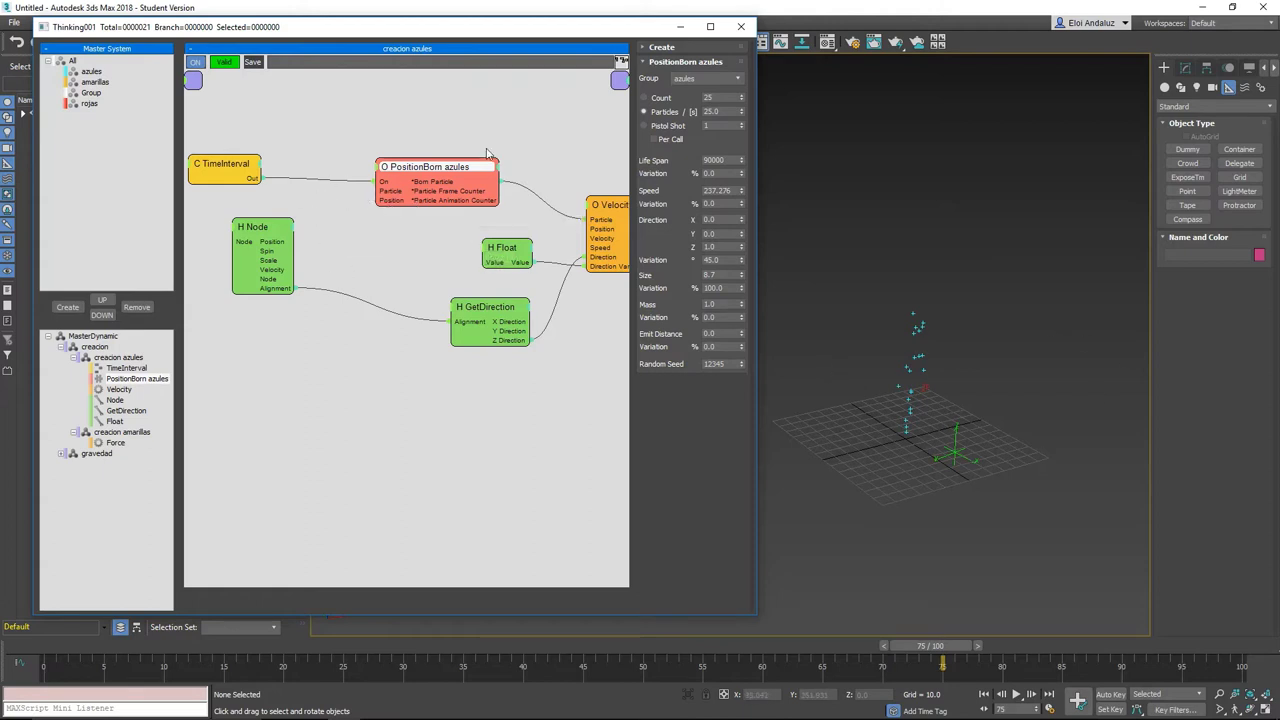
{"action": "left_click_drag", "start_coordinate": [450, 166], "coordinate": [508, 123]}
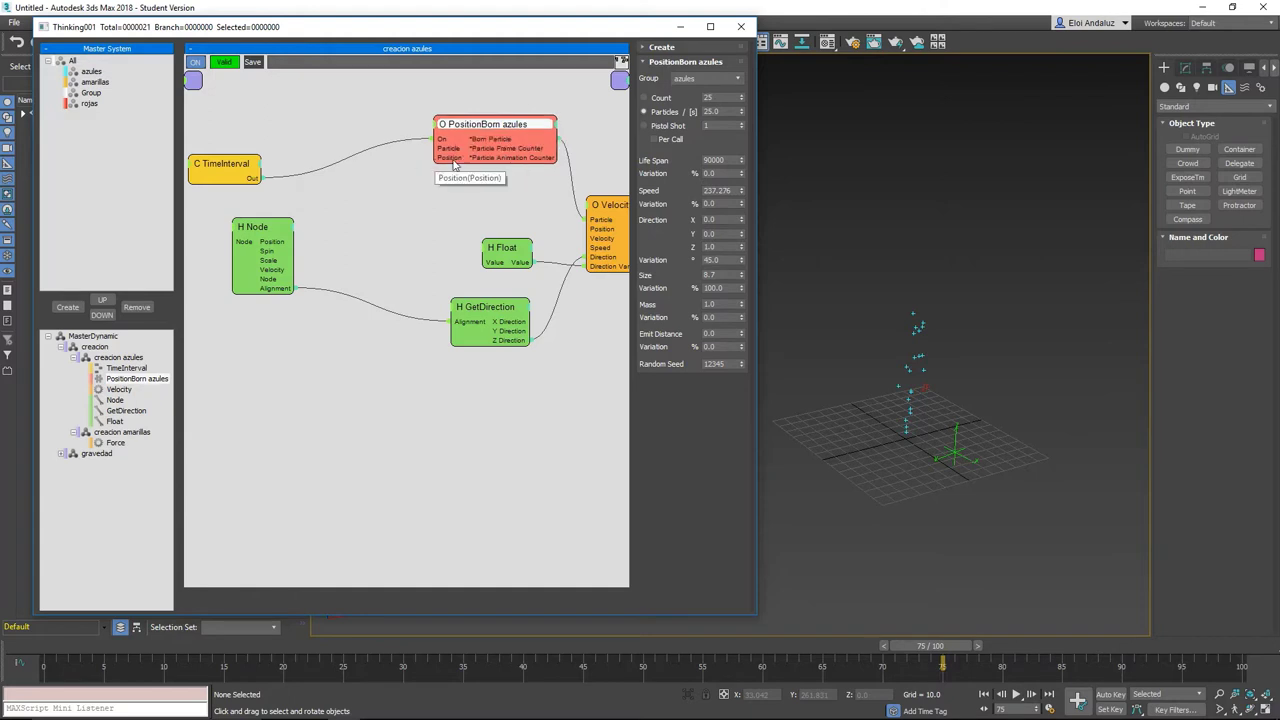
{"action": "left_click_drag", "start_coordinate": [357, 214], "coordinate": [471, 230]}
{"action": "middle_click_drag", "start_coordinate": [258, 207], "coordinate": [340, 214]}
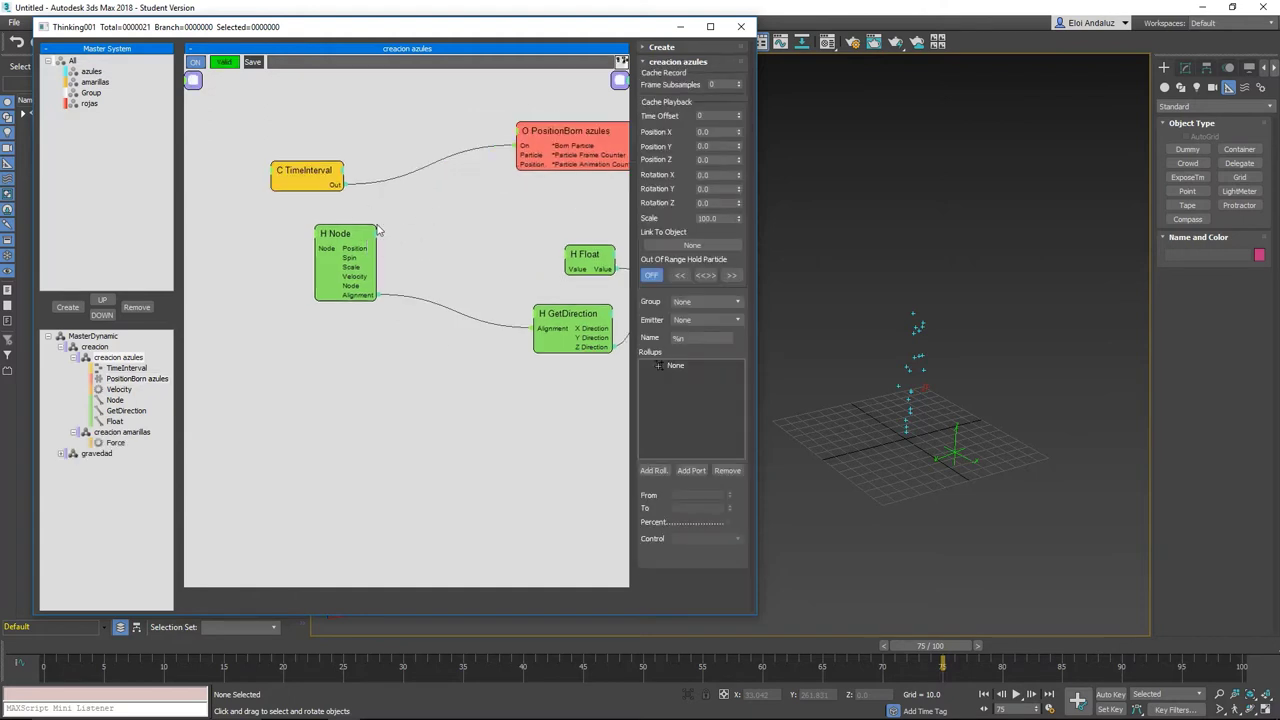
{"action": "mouse_move", "coordinate": [350, 236]}
{"action": "left_mouse_down"}
{"action": "mouse_move", "coordinate": [321, 274]}
{"action": "mouse_move", "coordinate": [286, 282]}
{"action": "left_mouse_up"}
{"action": "middle_click_drag", "start_coordinate": [391, 240], "coordinate": [340, 292]}
{"action": "right_click", "coordinate": [378, 254]}
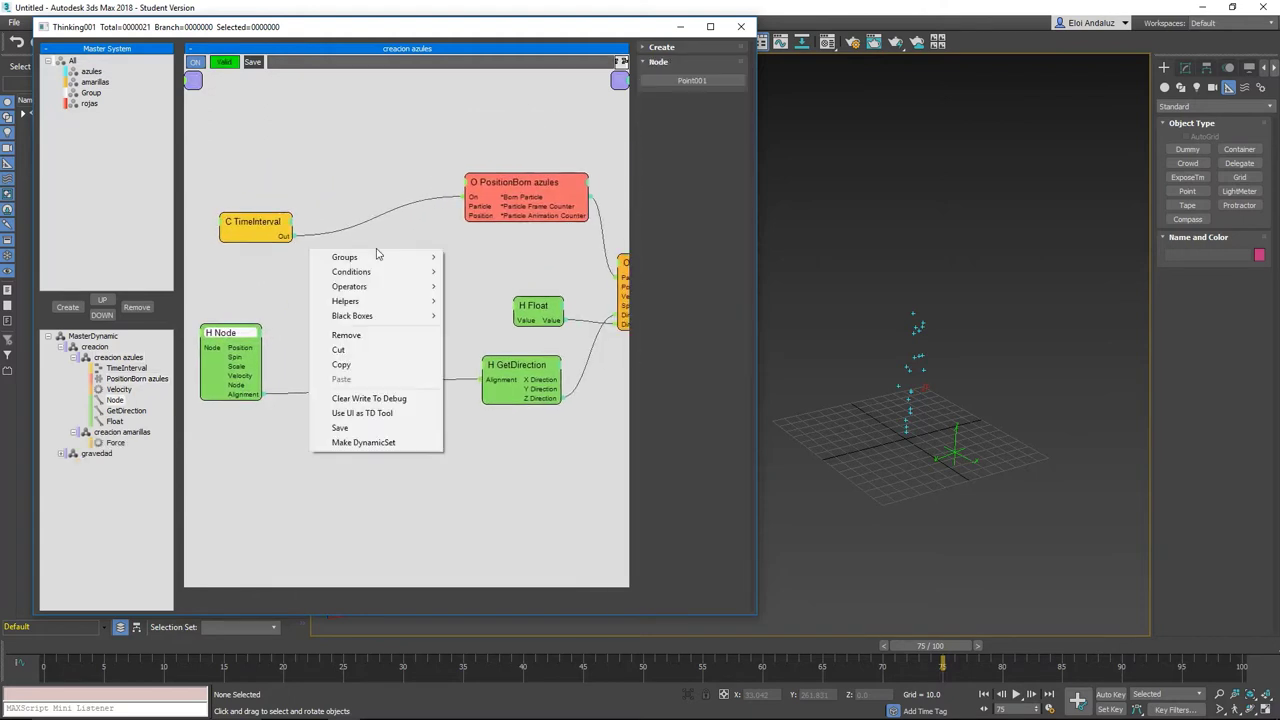
{"action": "mouse_move", "coordinate": [345, 301]}
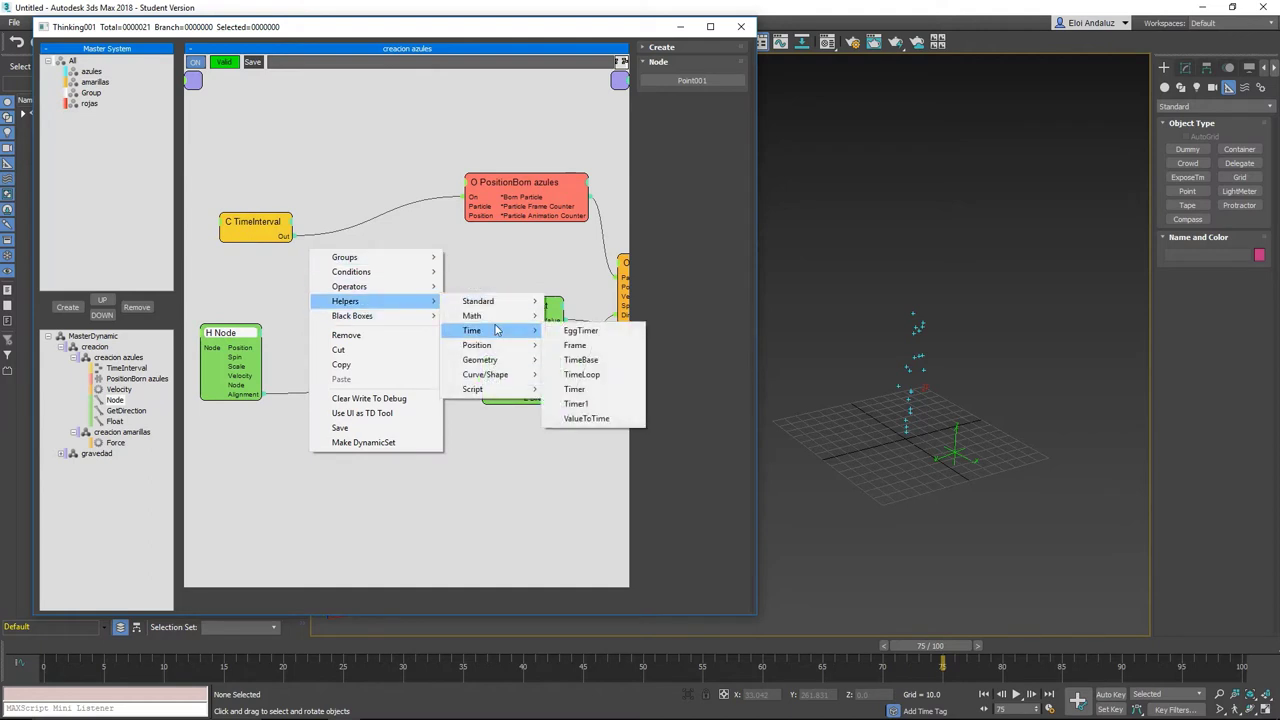
{"action": "mouse_move", "coordinate": [472, 316]}
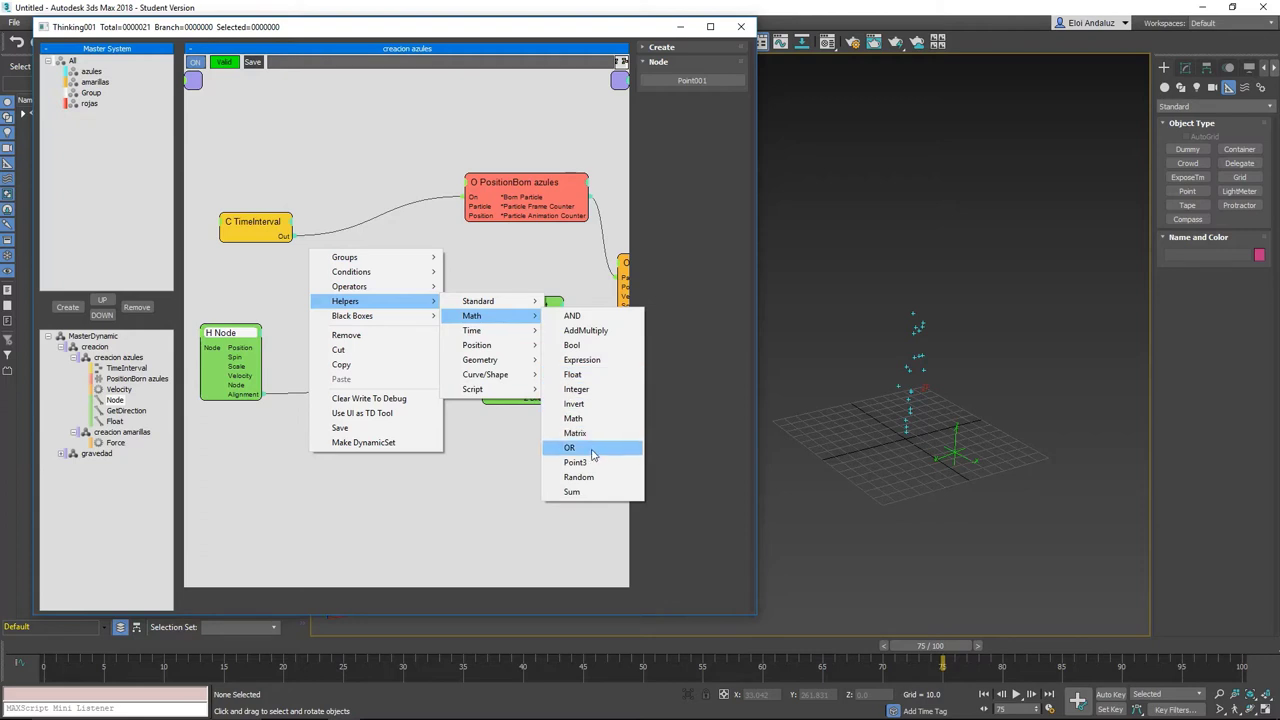
Add a Point3 math helper and wire its vector into PositionBorn azules.
{"action": "left_click", "coordinate": [575, 462]}
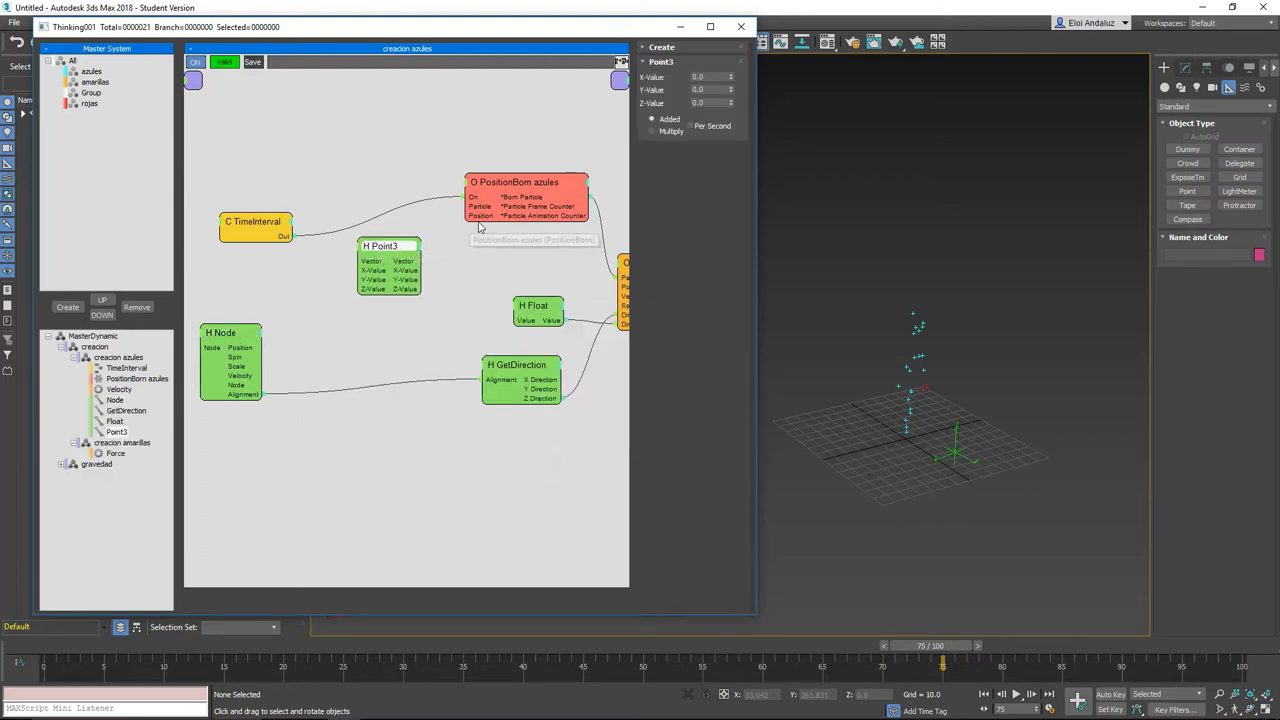
{"action": "left_click_drag", "start_coordinate": [476, 227], "coordinate": [459, 236]}
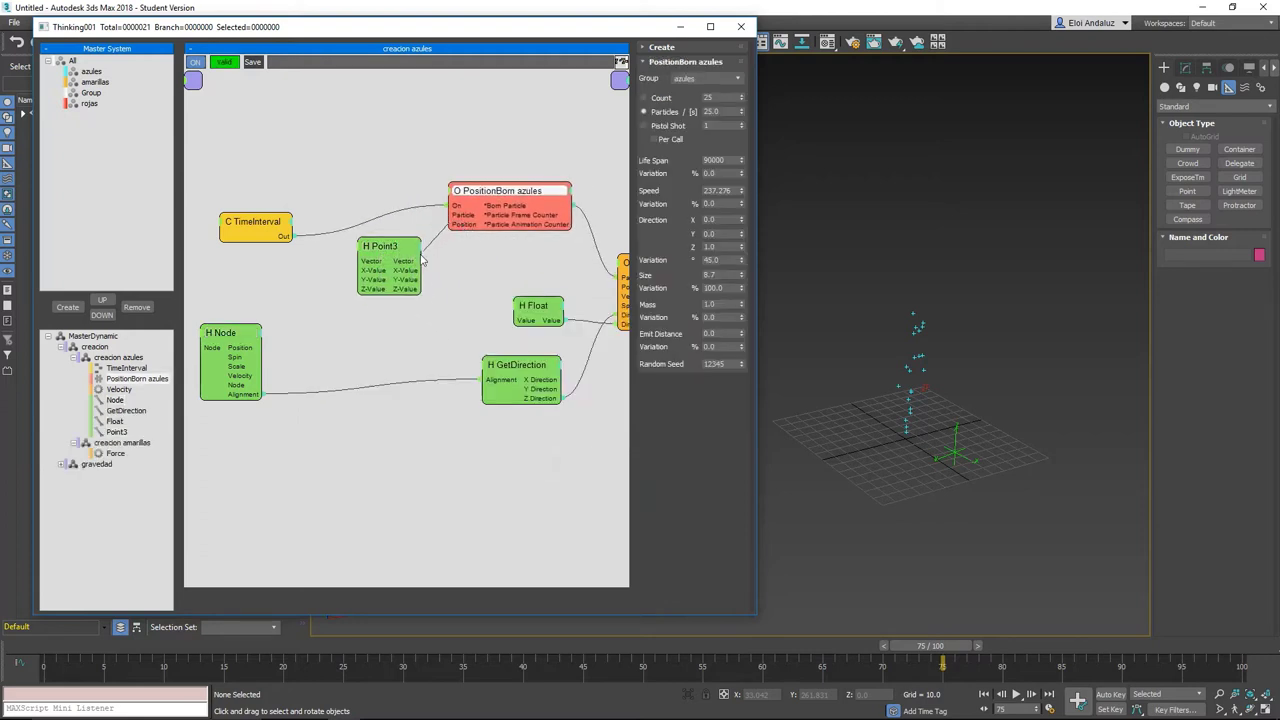
{"action": "left_click_drag", "start_coordinate": [405, 263], "coordinate": [450, 224]}
{"action": "left_click_drag", "start_coordinate": [380, 245], "coordinate": [372, 239]}
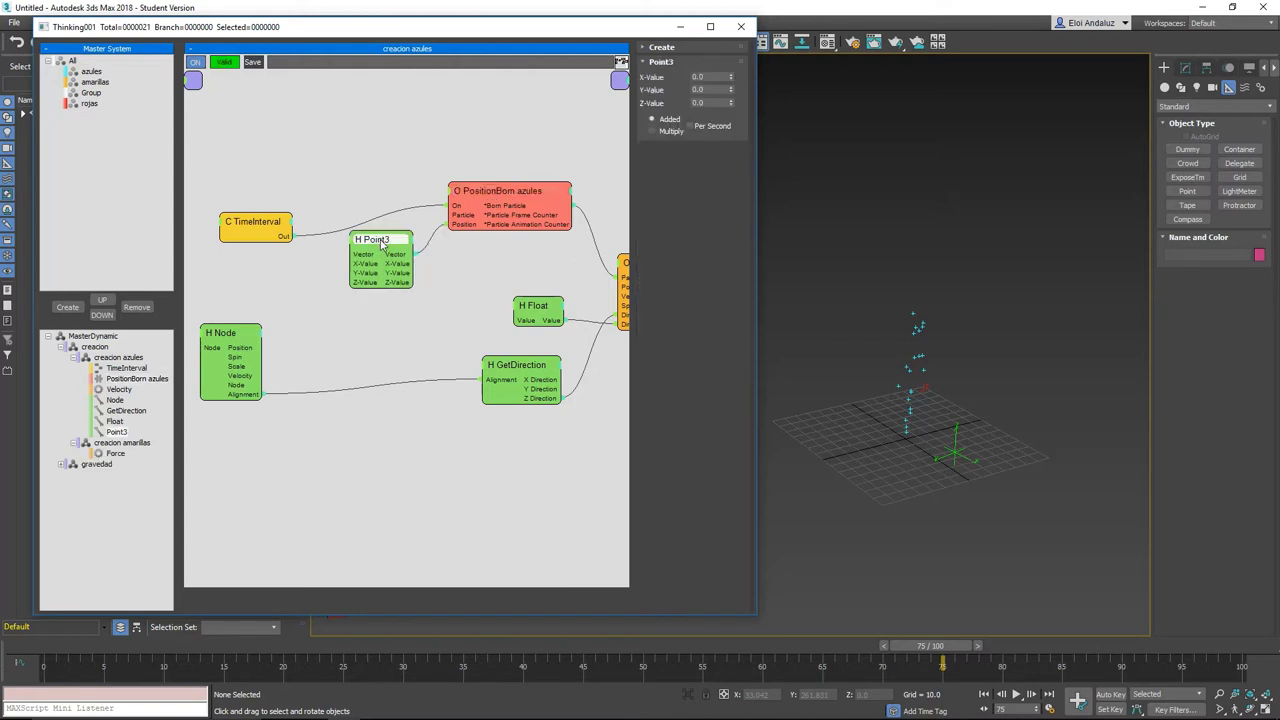
{"action": "left_click_drag", "start_coordinate": [265, 645], "coordinate": [718, 647]}
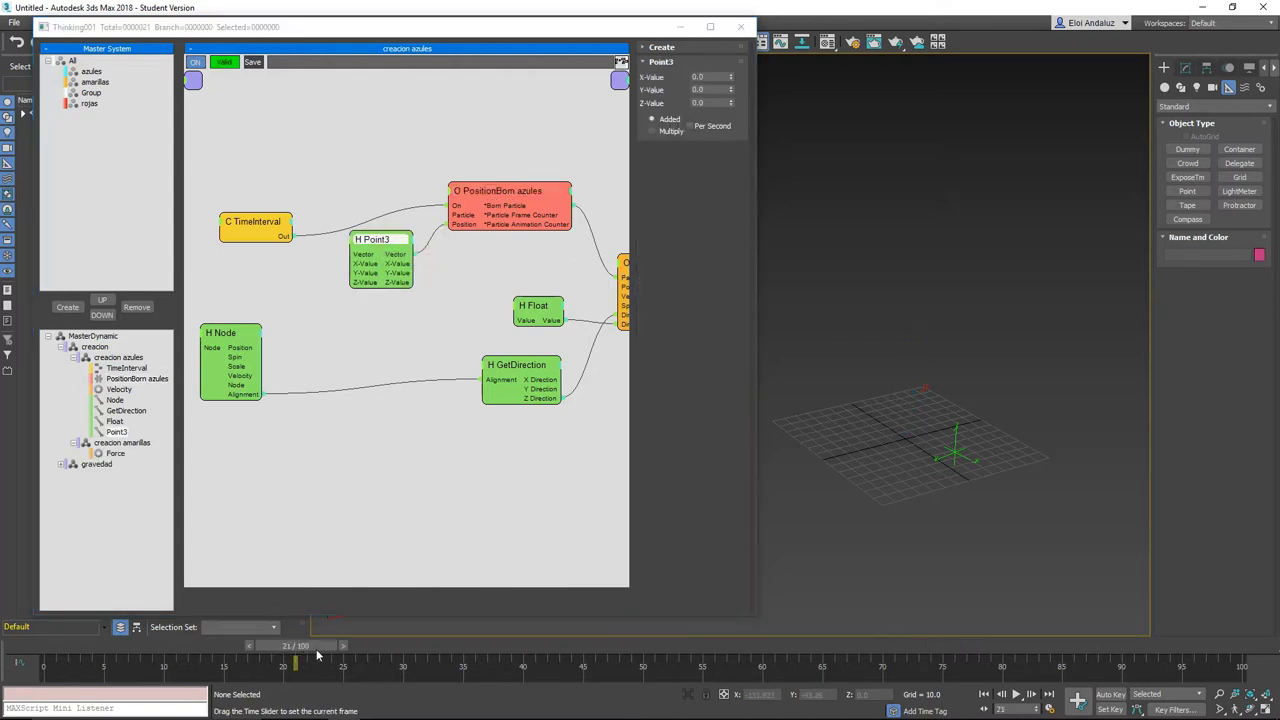
{"action": "left_click_drag", "start_coordinate": [843, 637], "coordinate": [845, 637]}
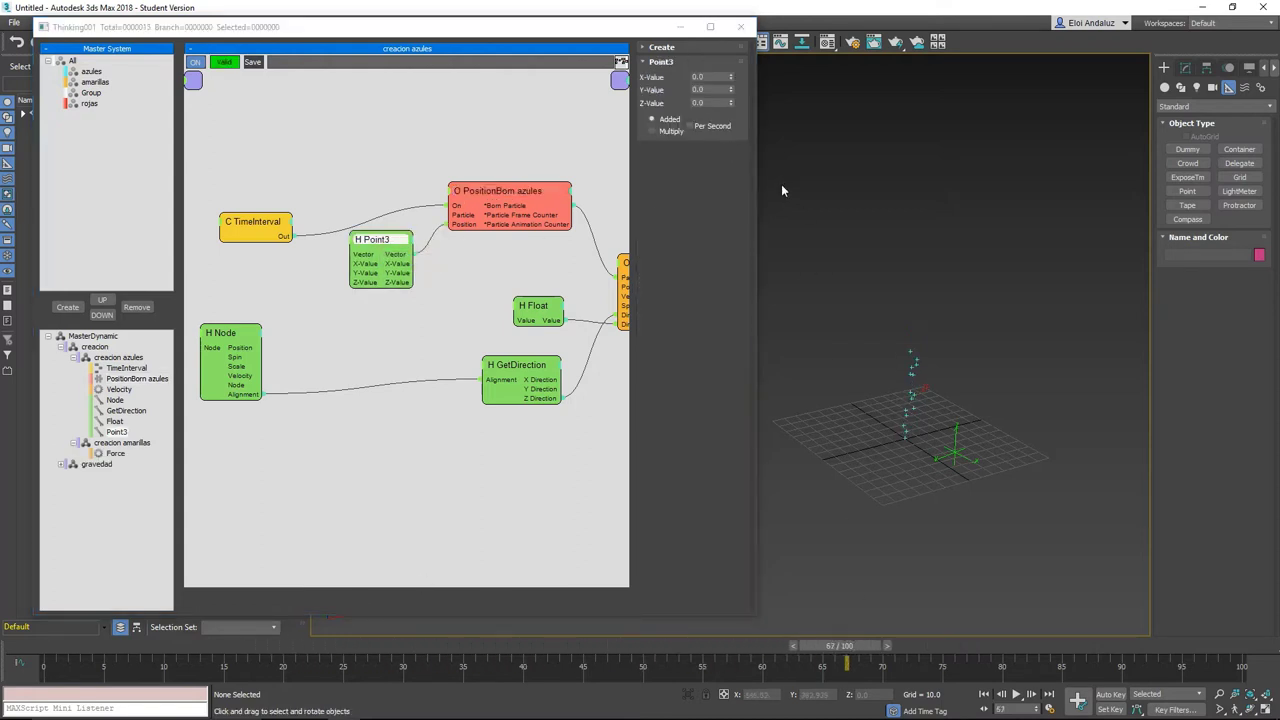
Raise the Point3 X-Value to 32.45 and set the birth rate to 500 particles per second.
{"action": "mouse_move", "coordinate": [731, 77]}
{"action": "left_mouse_down"}
{"action": "mouse_move", "coordinate": [908, 582]}
{"action": "mouse_move", "coordinate": [866, 58]}
{"action": "left_mouse_up"}
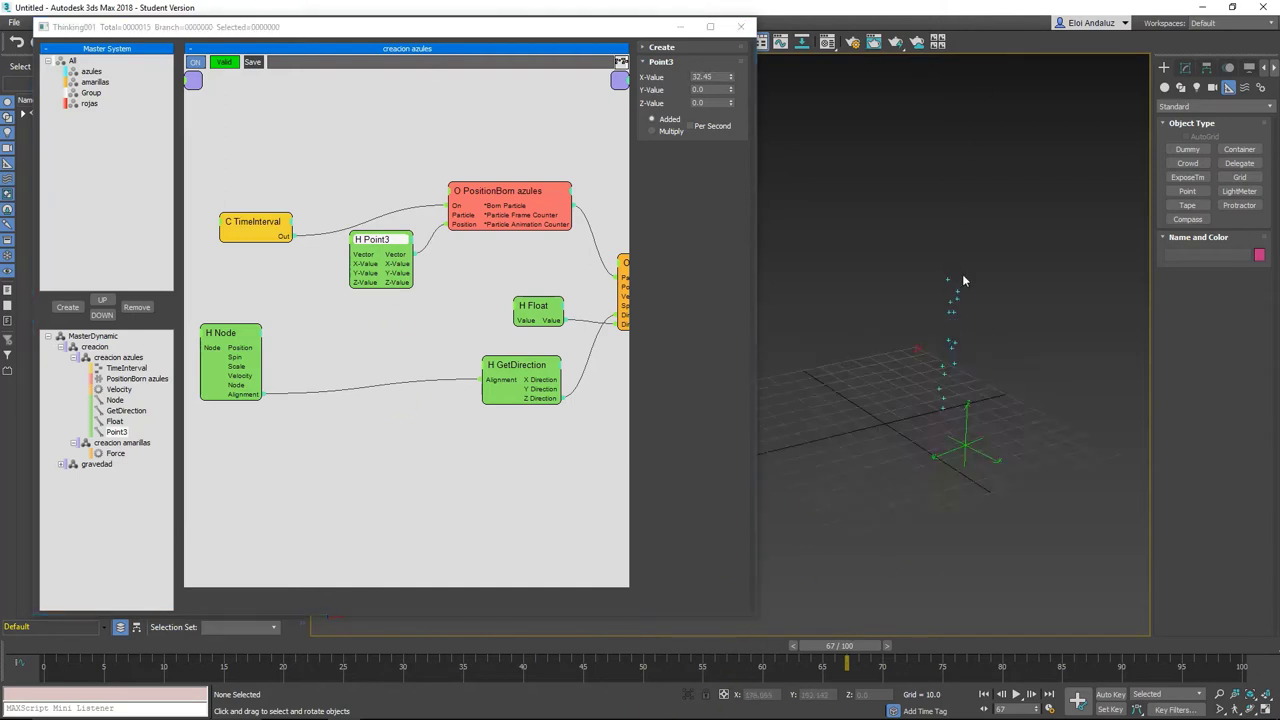
{"action": "middle_click_drag", "start_coordinate": [941, 333], "coordinate": [1018, 238], "text": "alt"}
{"action": "left_click", "coordinate": [538, 197]}
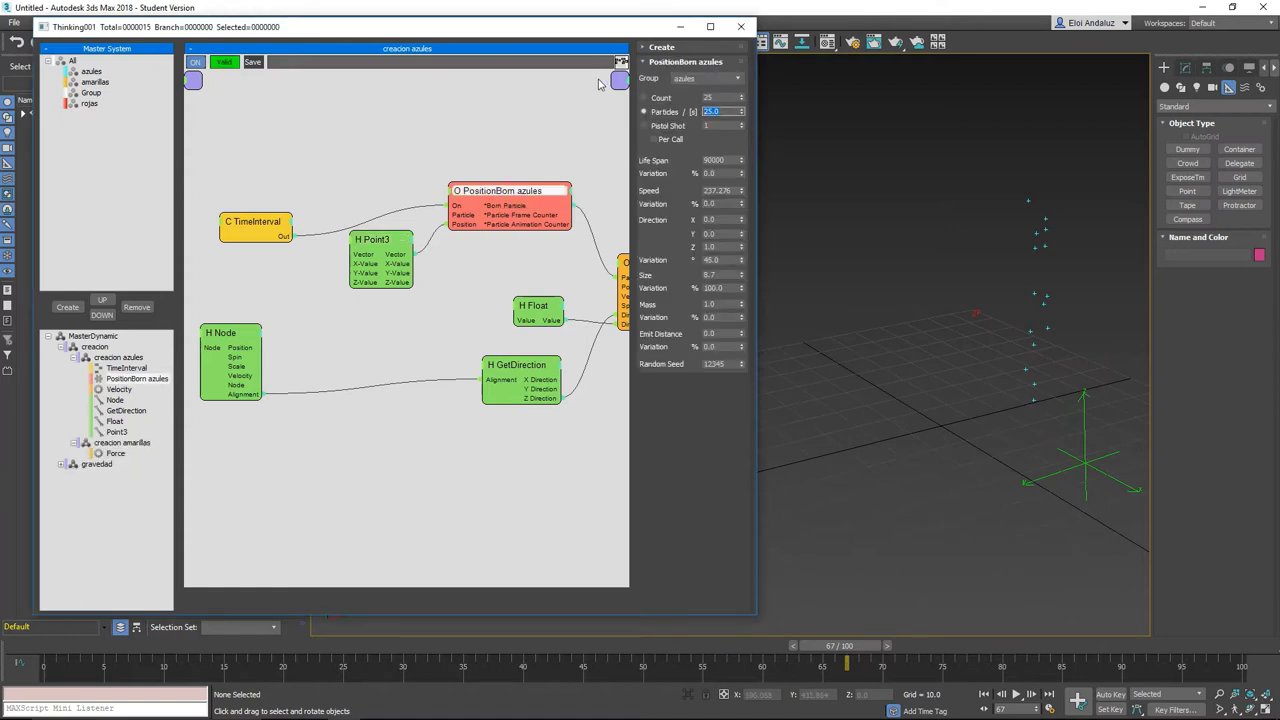
{"action": "type", "text": "500"}
{"action": "key", "text": "Return"}
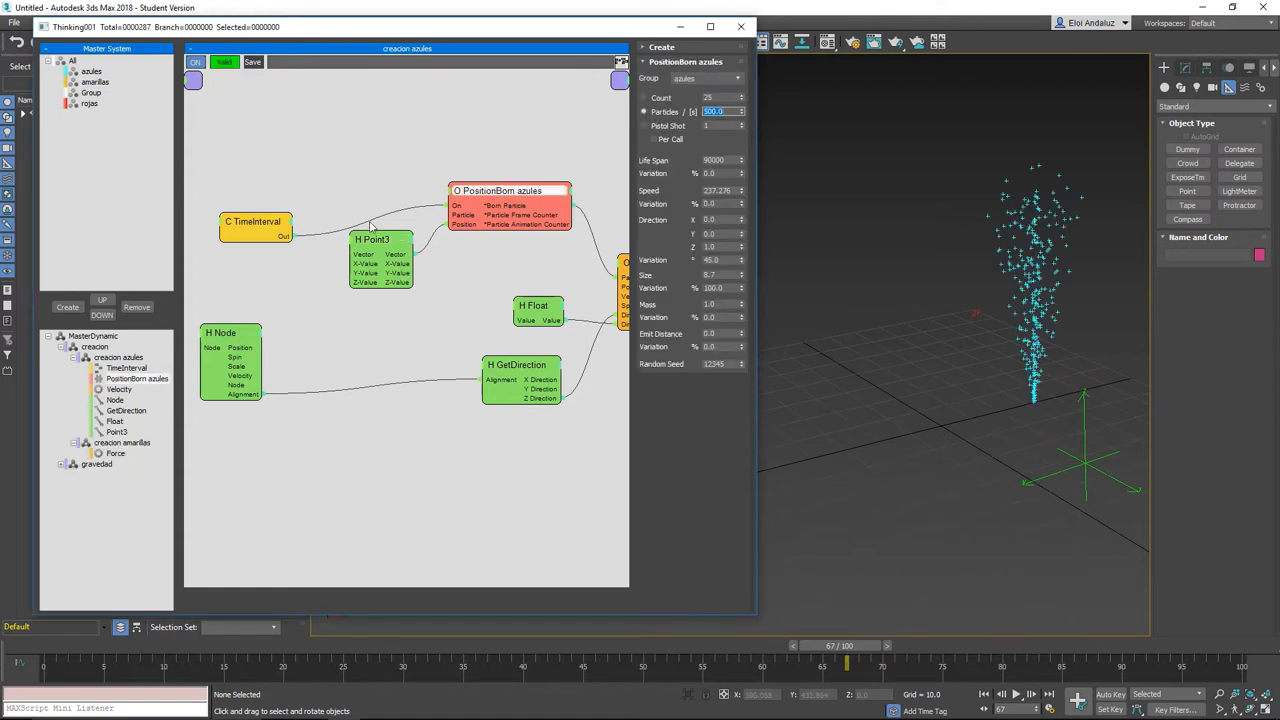
Set the Point3 Y-Value to 31.2 and Z-Value to -1.41, then reposition the Node helper.
{"action": "left_click", "coordinate": [376, 238]}
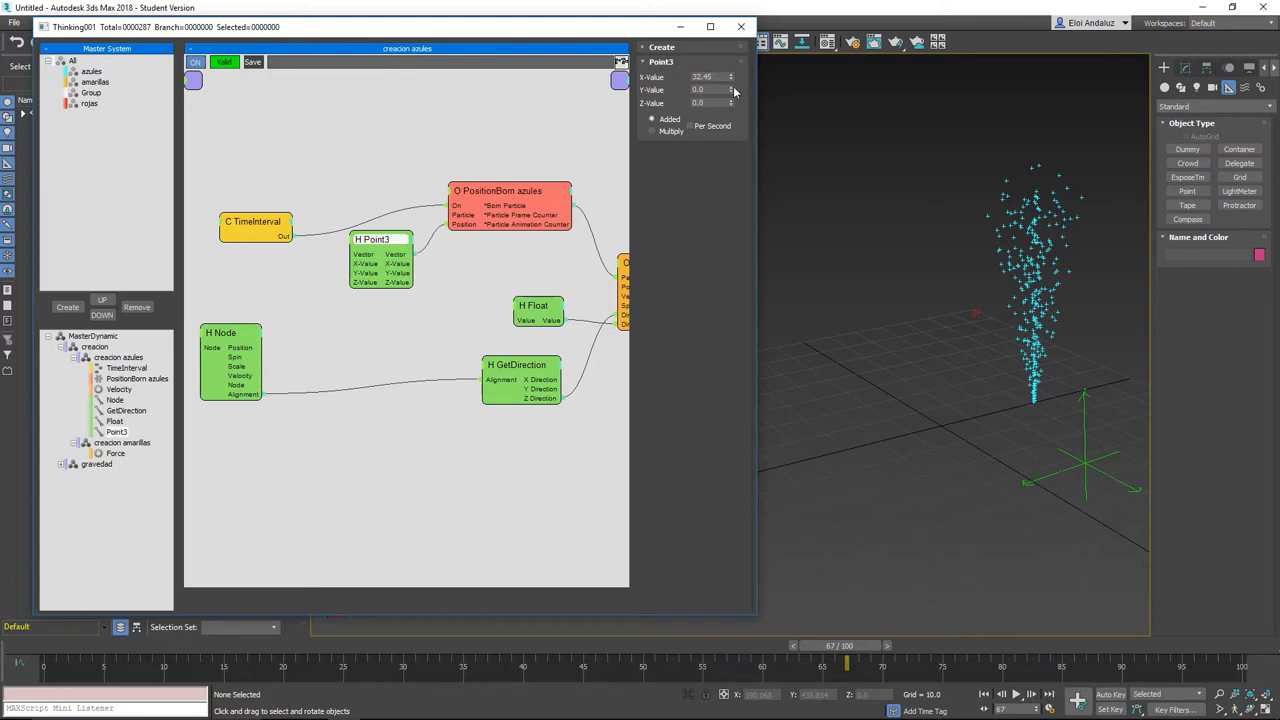
{"action": "left_click_drag", "start_coordinate": [731, 91], "coordinate": [690, 7]}
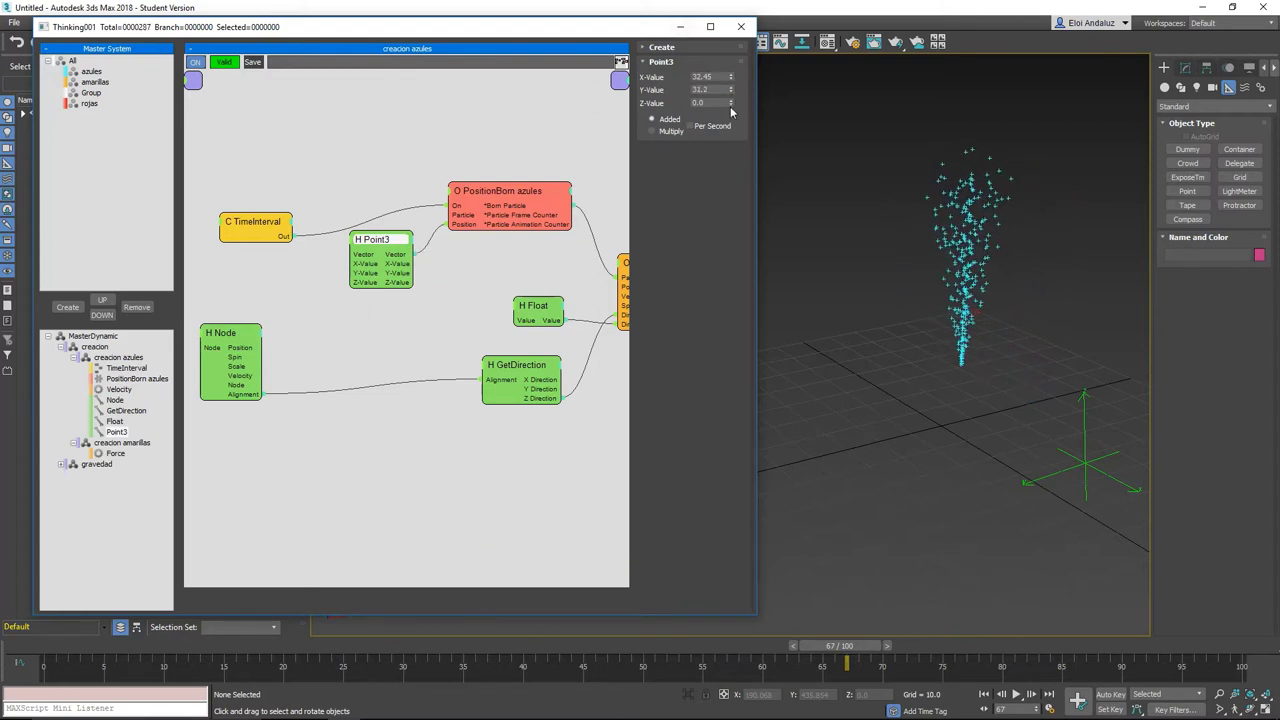
{"action": "left_click_drag", "start_coordinate": [731, 104], "coordinate": [815, 265]}
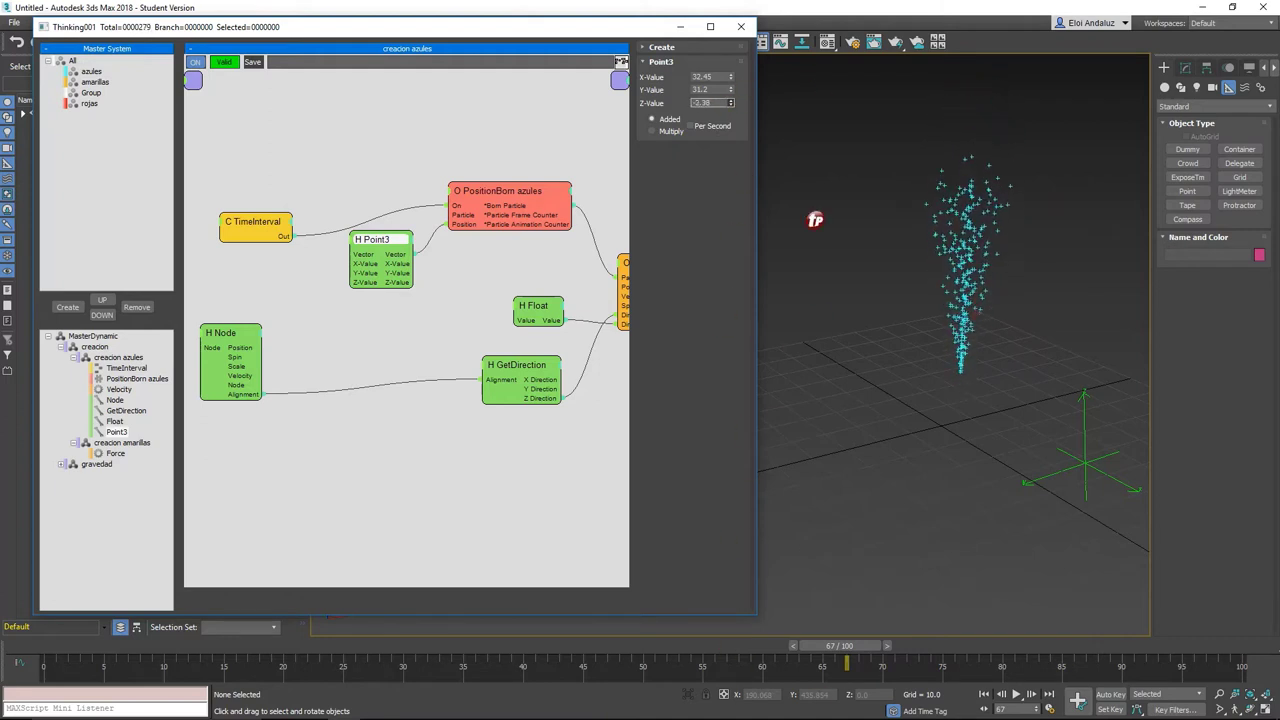
{"action": "left_click_drag", "start_coordinate": [815, 265], "coordinate": [940, 277]}
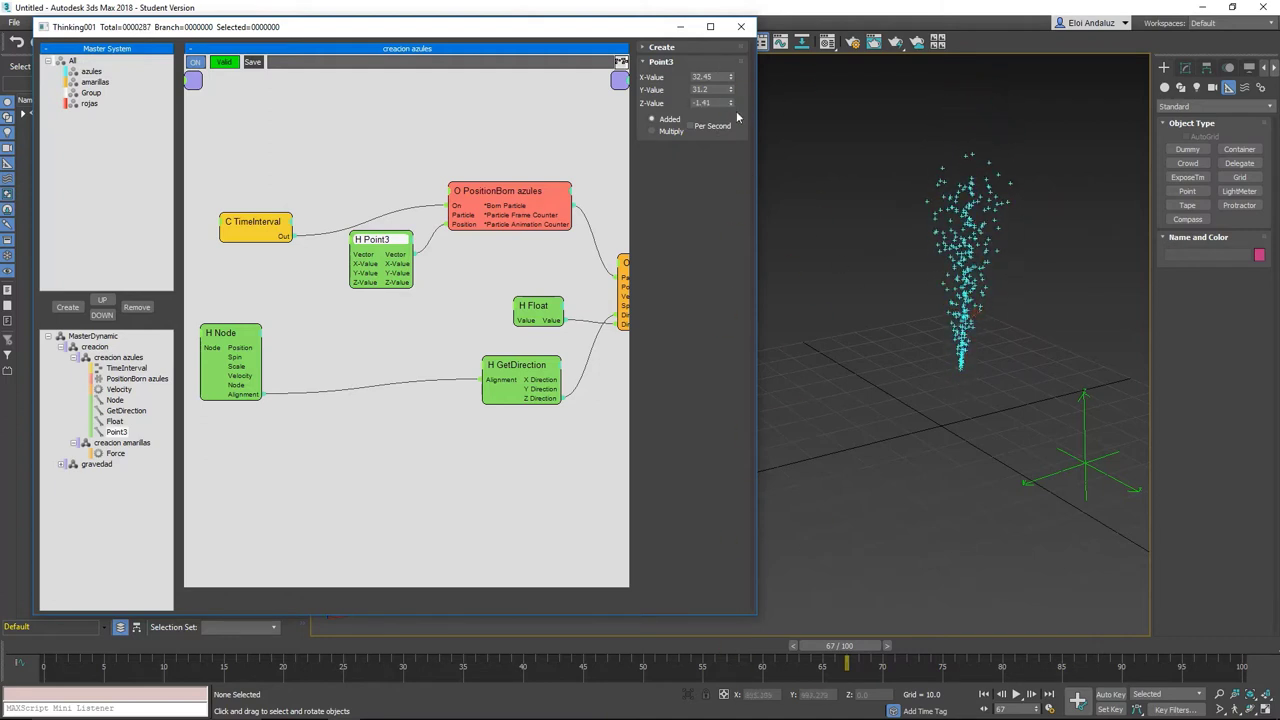
{"action": "scroll", "coordinate": [836, 354], "scroll_direction": "down", "scroll_amount": 3}
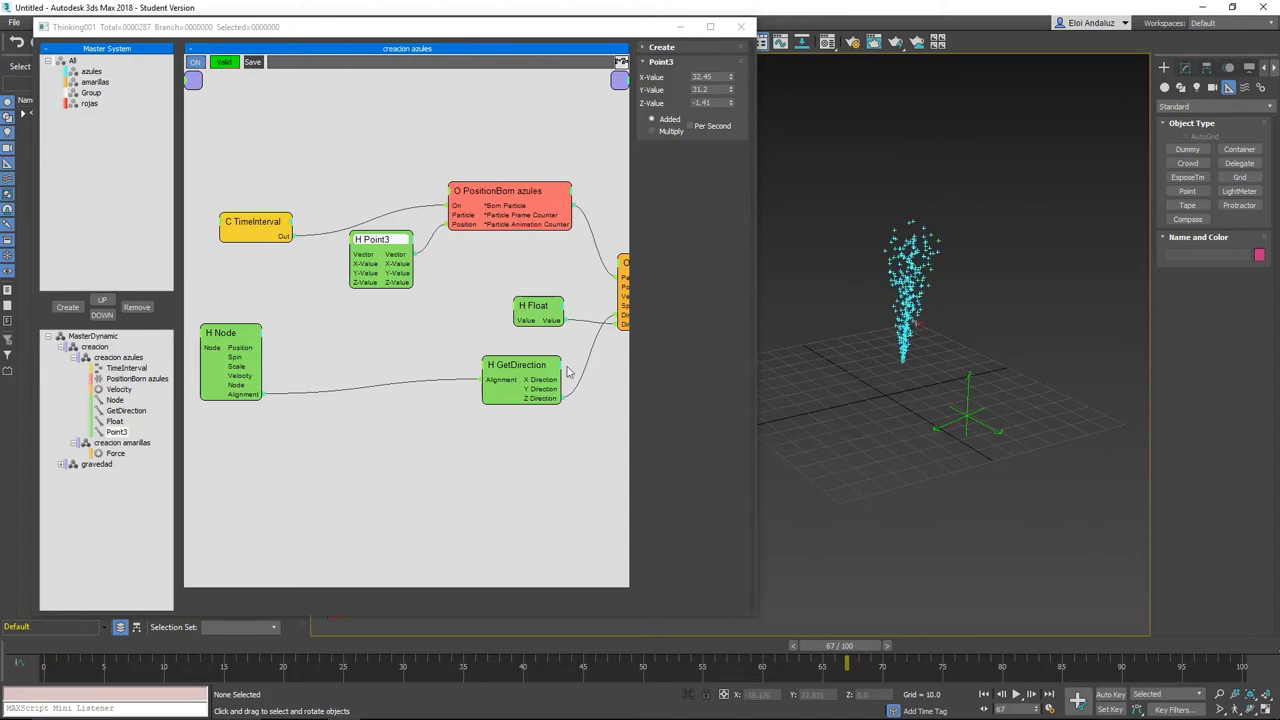
{"action": "left_click_drag", "start_coordinate": [250, 357], "coordinate": [330, 338]}
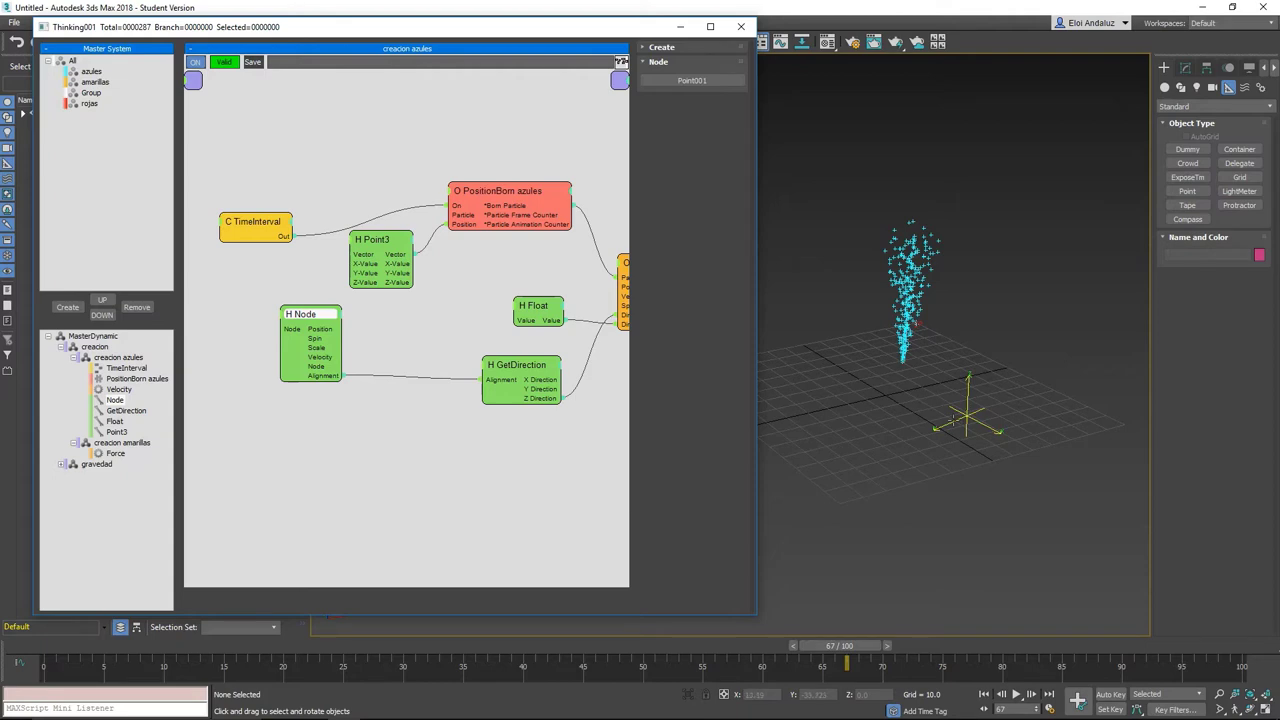
Connect the Point3 and Node Position outputs to PositionBorn azules' Position input.
{"action": "left_click_drag", "start_coordinate": [410, 243], "coordinate": [453, 230]}
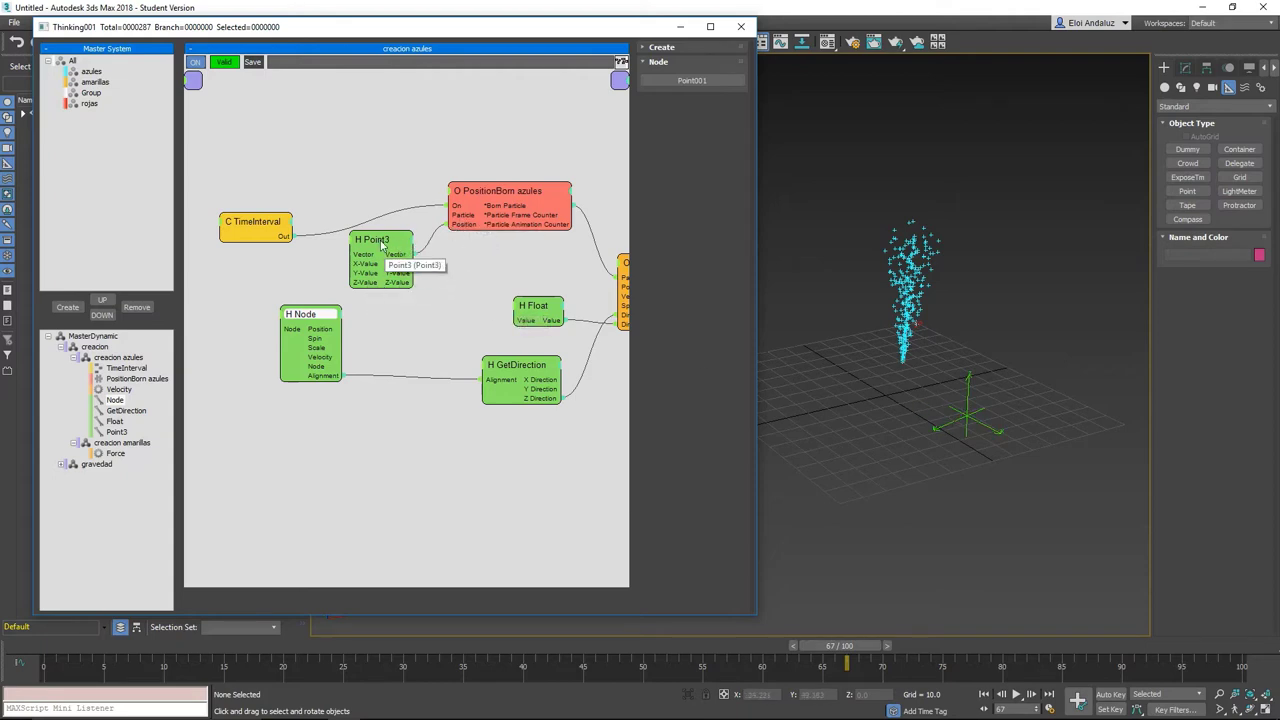
{"action": "left_click_drag", "start_coordinate": [395, 265], "coordinate": [373, 255]}
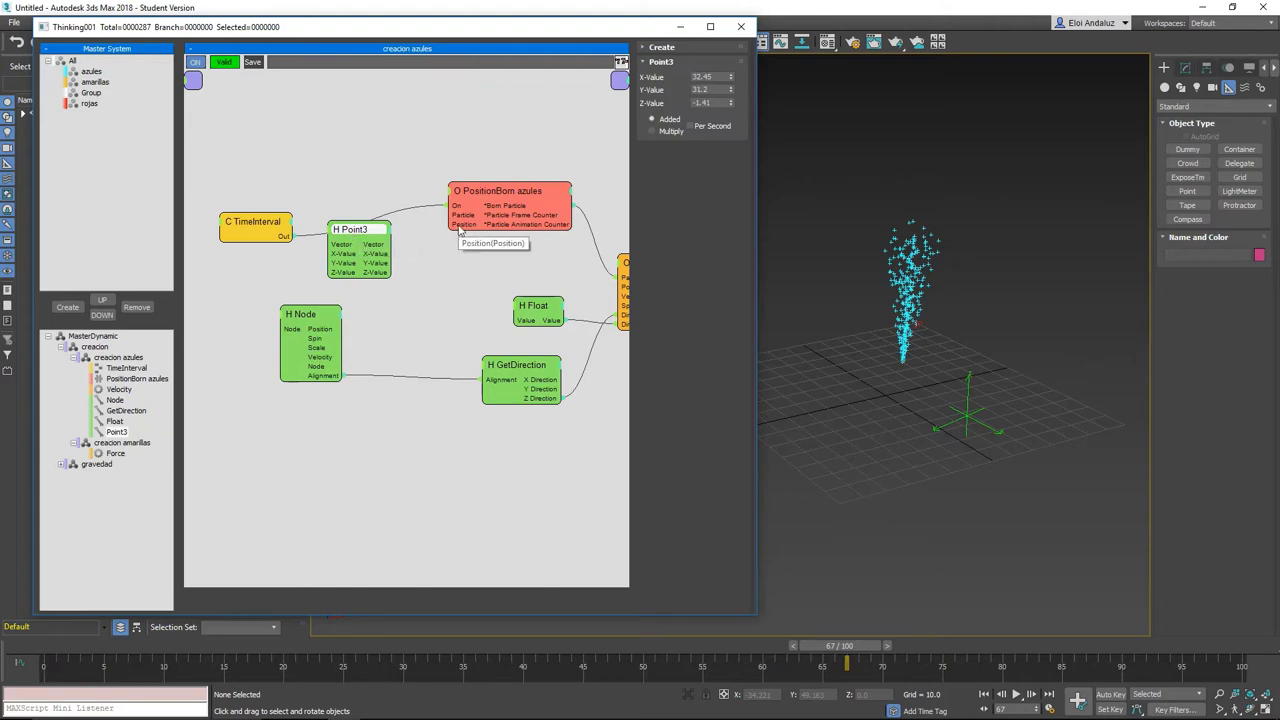
{"action": "left_click_drag", "start_coordinate": [323, 336], "coordinate": [449, 224]}
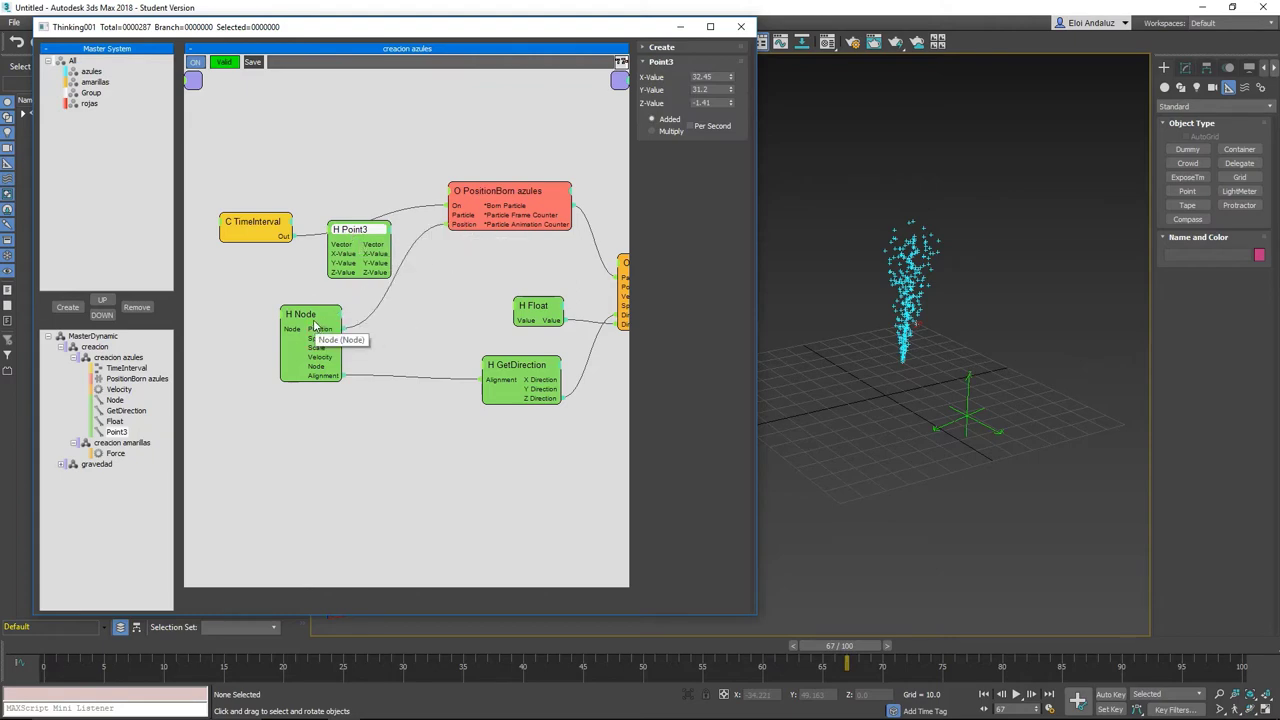
{"action": "left_click_drag", "start_coordinate": [300, 314], "coordinate": [325, 328]}
At frame 72, move Point001 to test the fountain follows, undo, then tilt the emitter.
{"action": "left_click_drag", "start_coordinate": [848, 665], "coordinate": [905, 665]}
{"action": "left_click", "coordinate": [977, 425]}
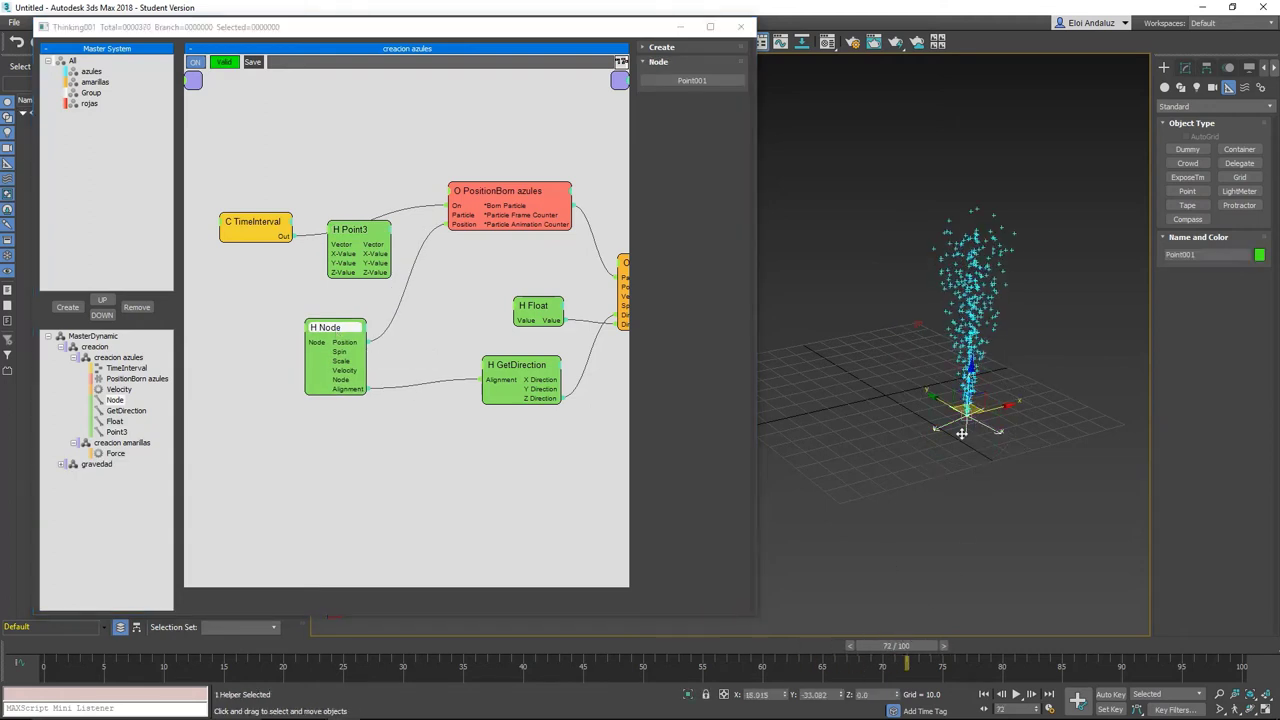
{"action": "left_click_drag", "start_coordinate": [975, 404], "coordinate": [890, 394]}
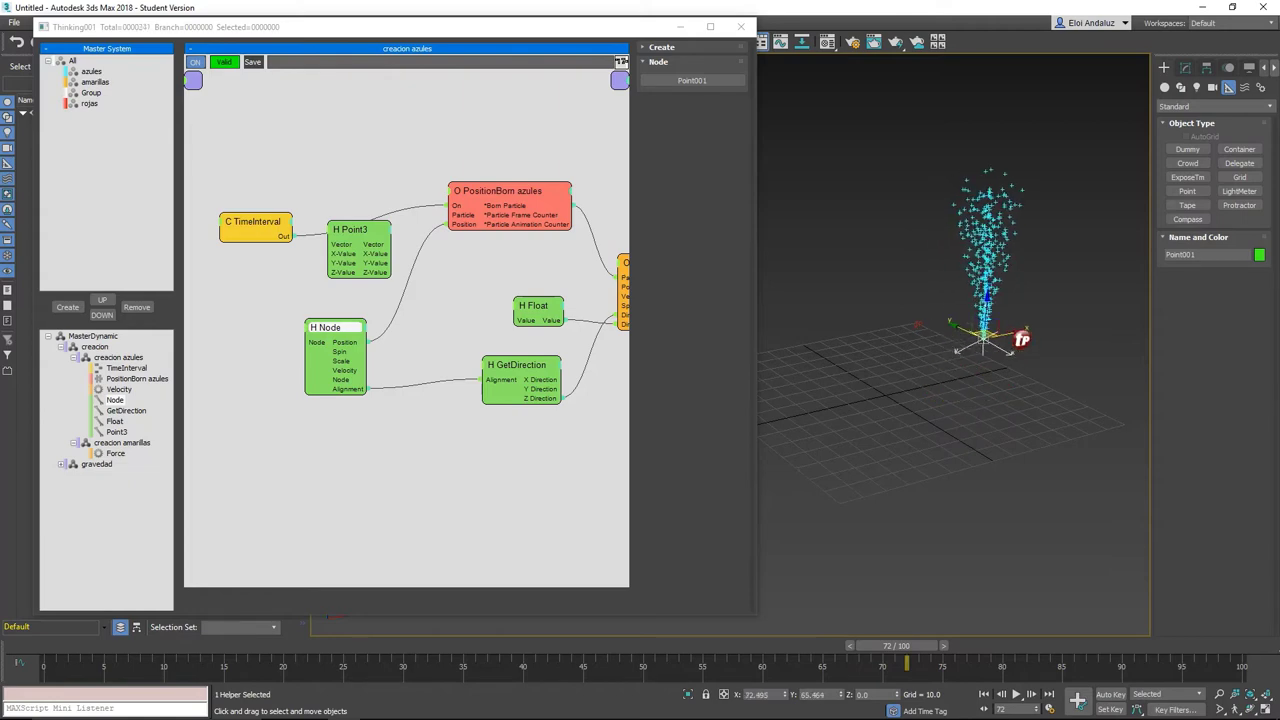
{"action": "key", "text": "ctrl+z"}
{"action": "key", "text": "e"}
{"action": "mouse_move", "coordinate": [1010, 380]}
{"action": "left_mouse_down"}
{"action": "mouse_move", "coordinate": [1000, 310]}
{"action": "mouse_move", "coordinate": [971, 457]}
{"action": "mouse_move", "coordinate": [960, 360]}
{"action": "mouse_move", "coordinate": [980, 474]}
{"action": "mouse_move", "coordinate": [975, 440]}
{"action": "mouse_move", "coordinate": [914, 434]}
{"action": "mouse_move", "coordinate": [851, 363]}
{"action": "mouse_move", "coordinate": [774, 374]}
{"action": "mouse_move", "coordinate": [814, 345]}
{"action": "left_mouse_up"}
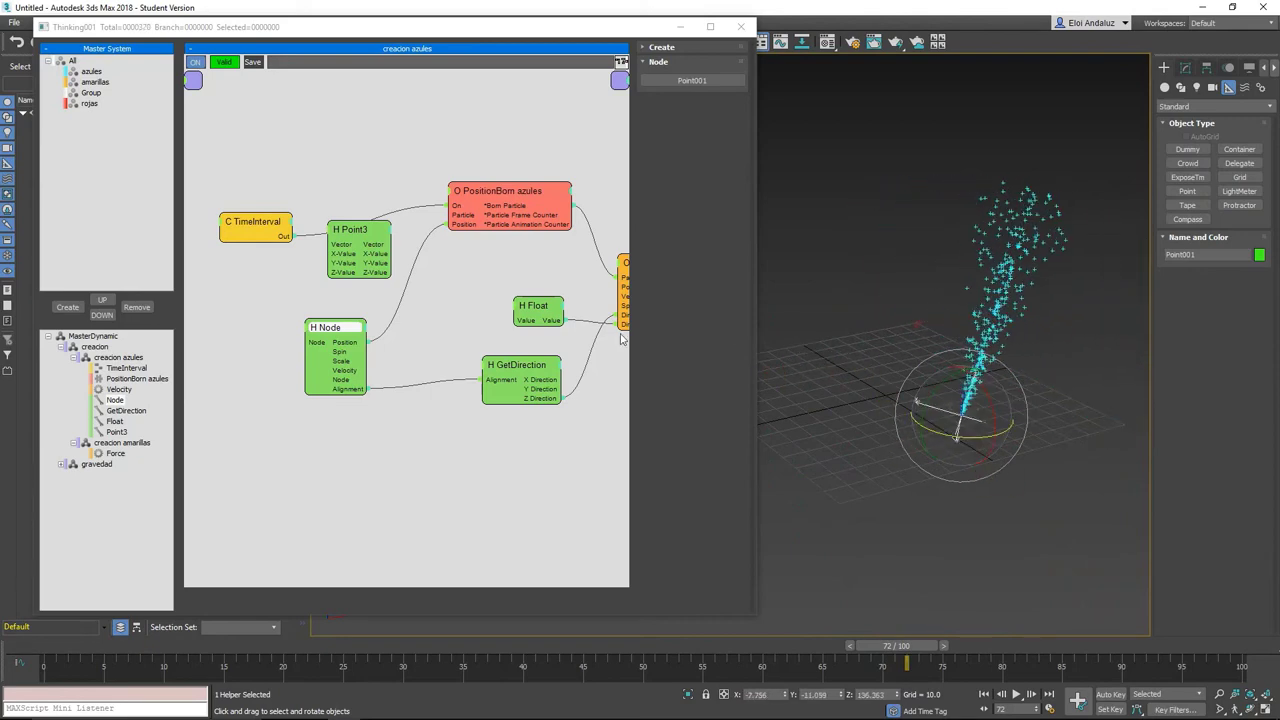
Move the H Node and Point3 boxes, then reroute Node Position from PositionBorn azules into Point3's Vector.
{"action": "left_click_drag", "start_coordinate": [343, 332], "coordinate": [301, 313]}
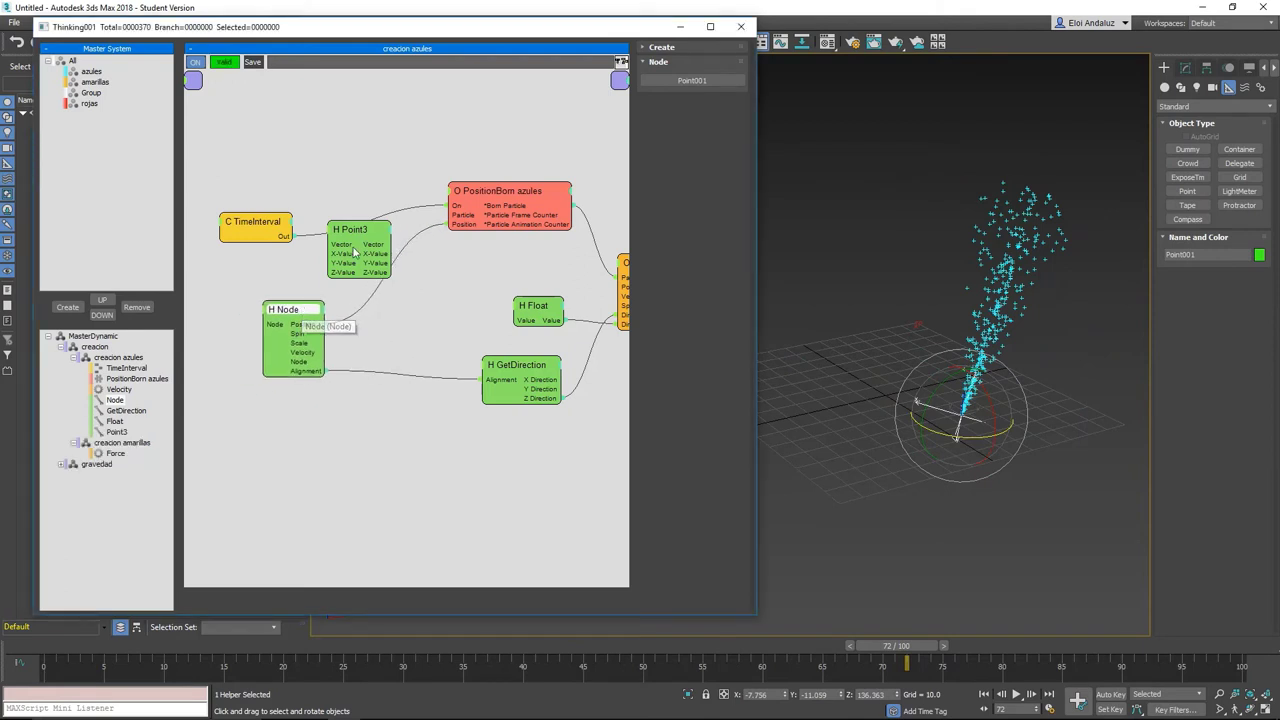
{"action": "mouse_move", "coordinate": [349, 229]}
{"action": "left_mouse_down"}
{"action": "mouse_move", "coordinate": [382, 226]}
{"action": "mouse_move", "coordinate": [392, 281]}
{"action": "left_mouse_up"}
{"action": "left_click_drag", "start_coordinate": [309, 316], "coordinate": [272, 312]}
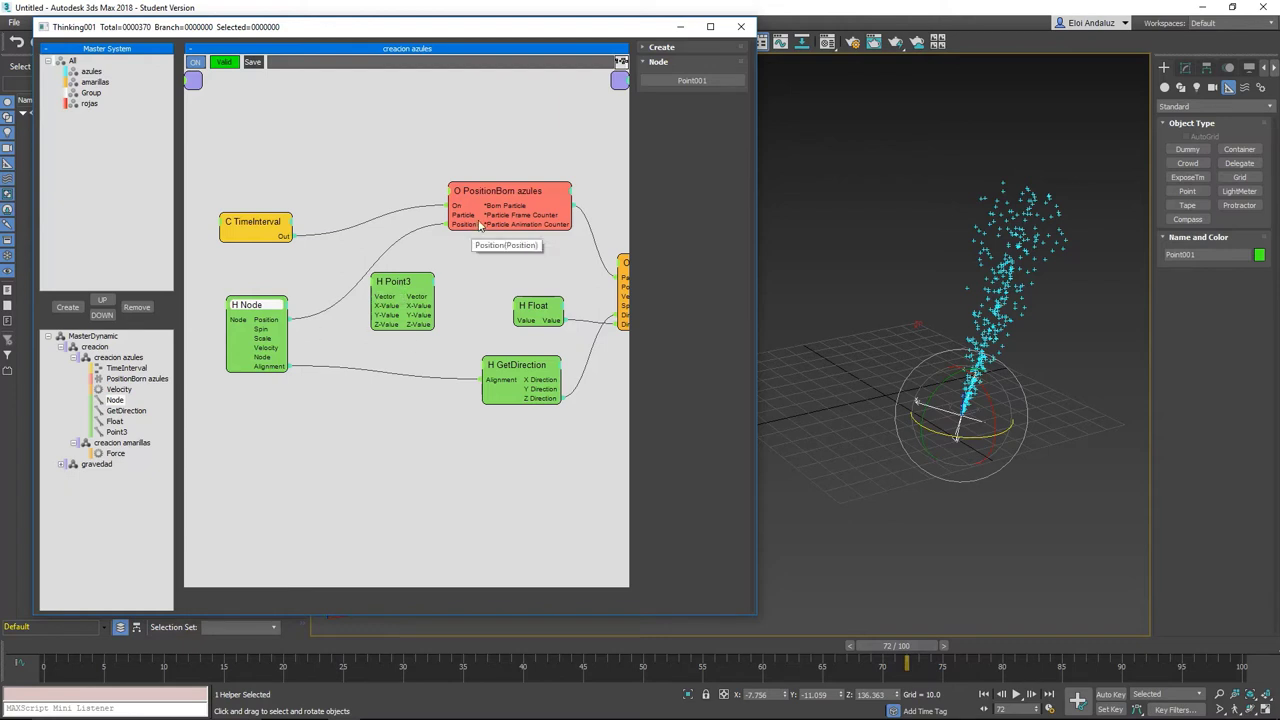
{"action": "left_click_drag", "start_coordinate": [456, 226], "coordinate": [430, 280]}
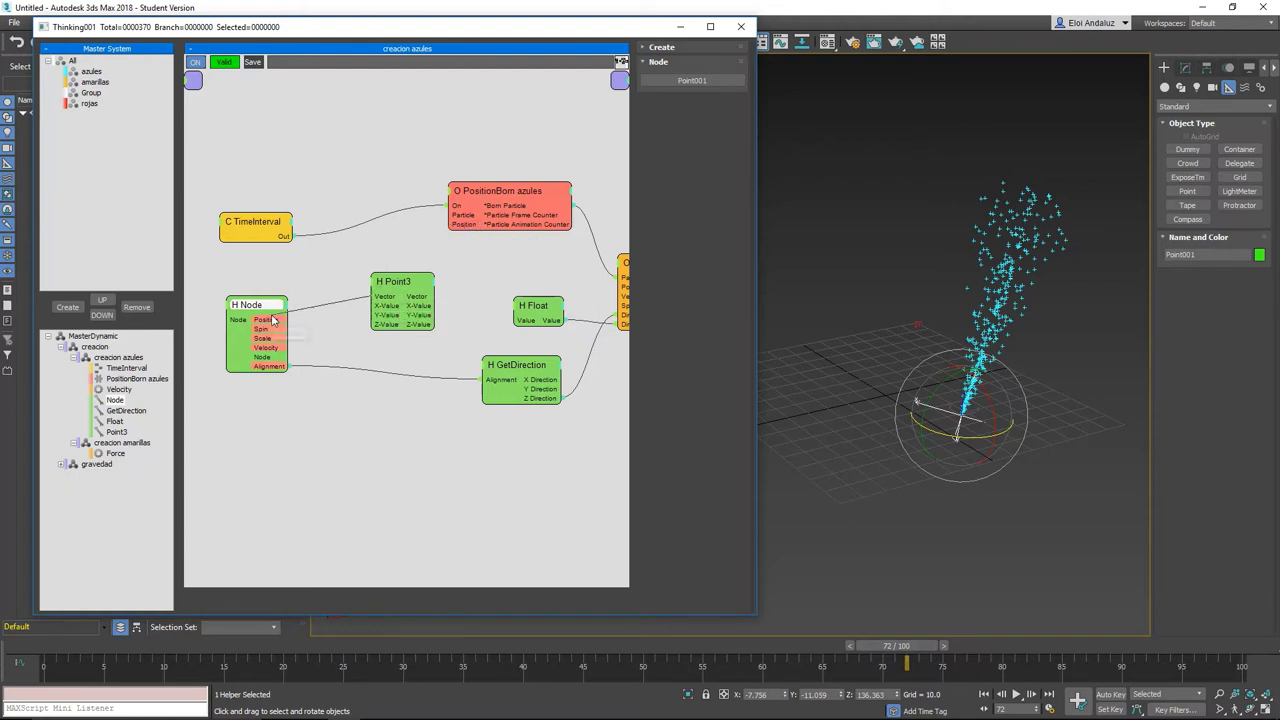
{"action": "left_click_drag", "start_coordinate": [265, 325], "coordinate": [265, 322]}
{"action": "left_click_drag", "start_coordinate": [406, 283], "coordinate": [362, 270]}
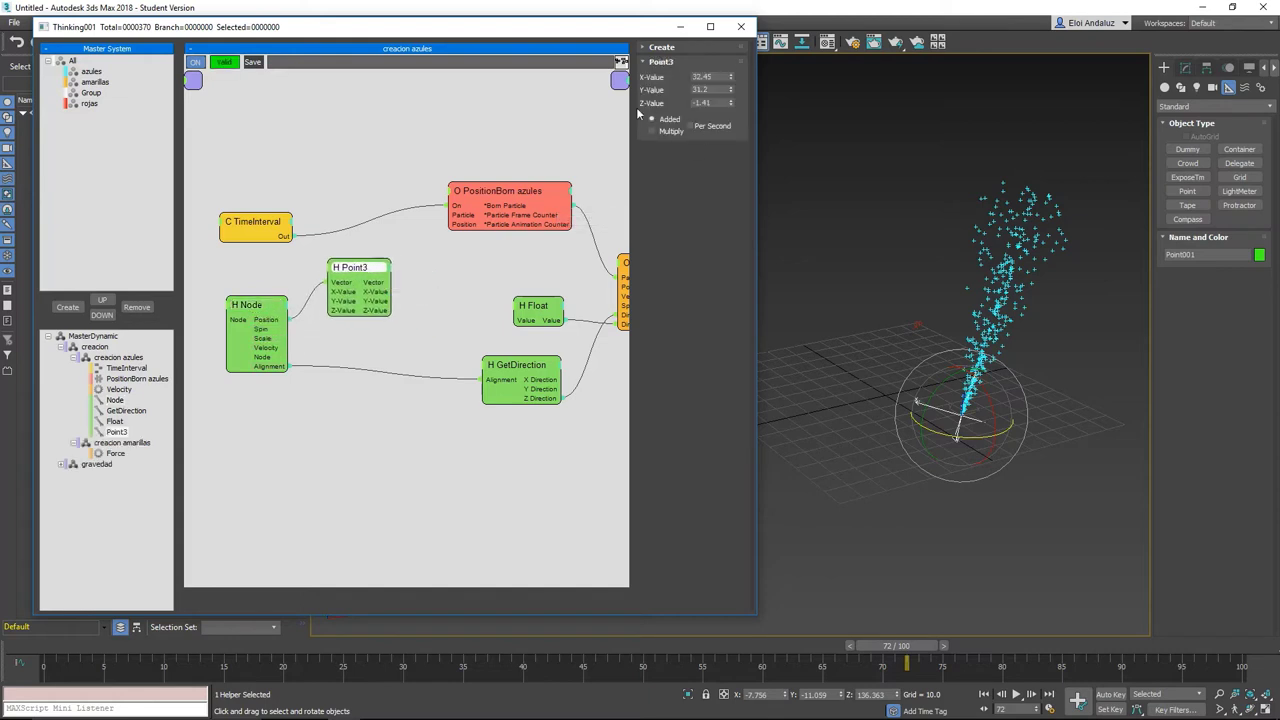
Zero the Point3 X, Y and Z spinners, clearing the 31.2 and -1.41 offsets.
{"action": "right_click", "coordinate": [731, 77]}
{"action": "right_click", "coordinate": [731, 90]}
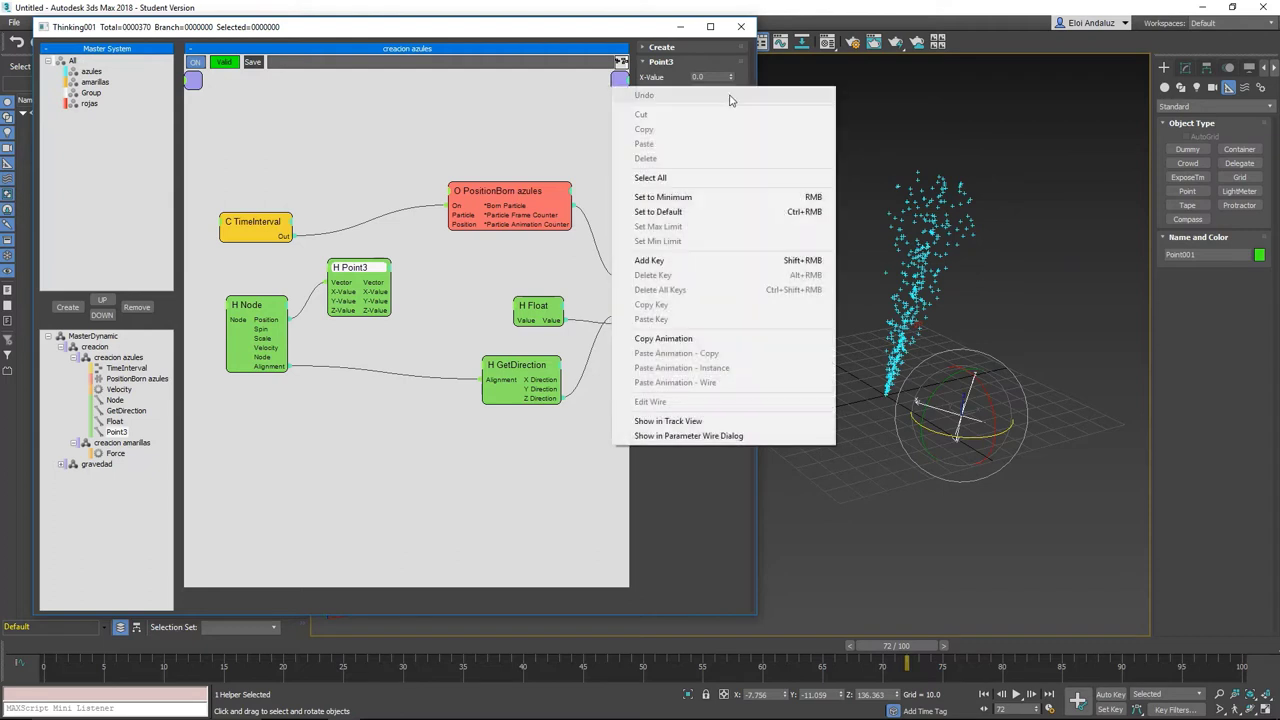
{"action": "right_click", "coordinate": [734, 90]}
{"action": "right_click", "coordinate": [726, 94]}
{"action": "right_click", "coordinate": [732, 90]}
{"action": "right_click", "coordinate": [733, 95]}
{"action": "right_click", "coordinate": [735, 112]}
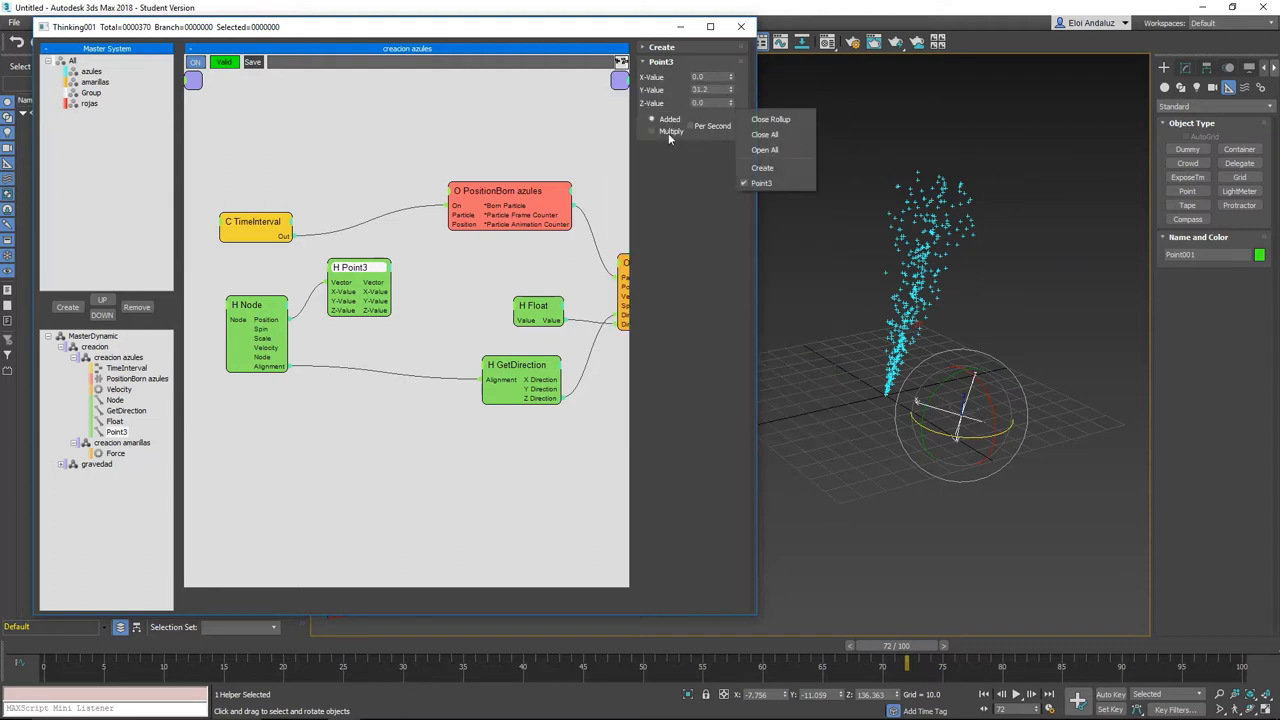
{"action": "right_click", "coordinate": [730, 90]}
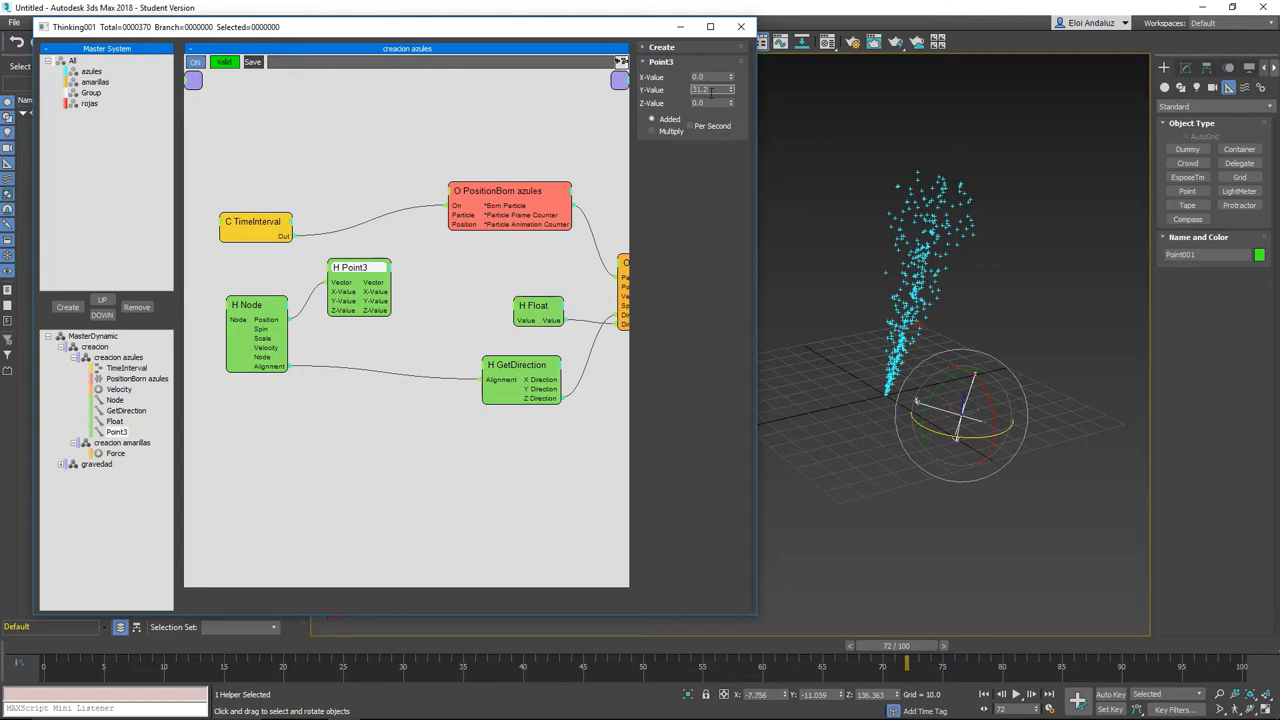
{"action": "right_click", "coordinate": [727, 100]}
{"action": "right_click", "coordinate": [735, 91]}
{"action": "right_click", "coordinate": [673, 152]}
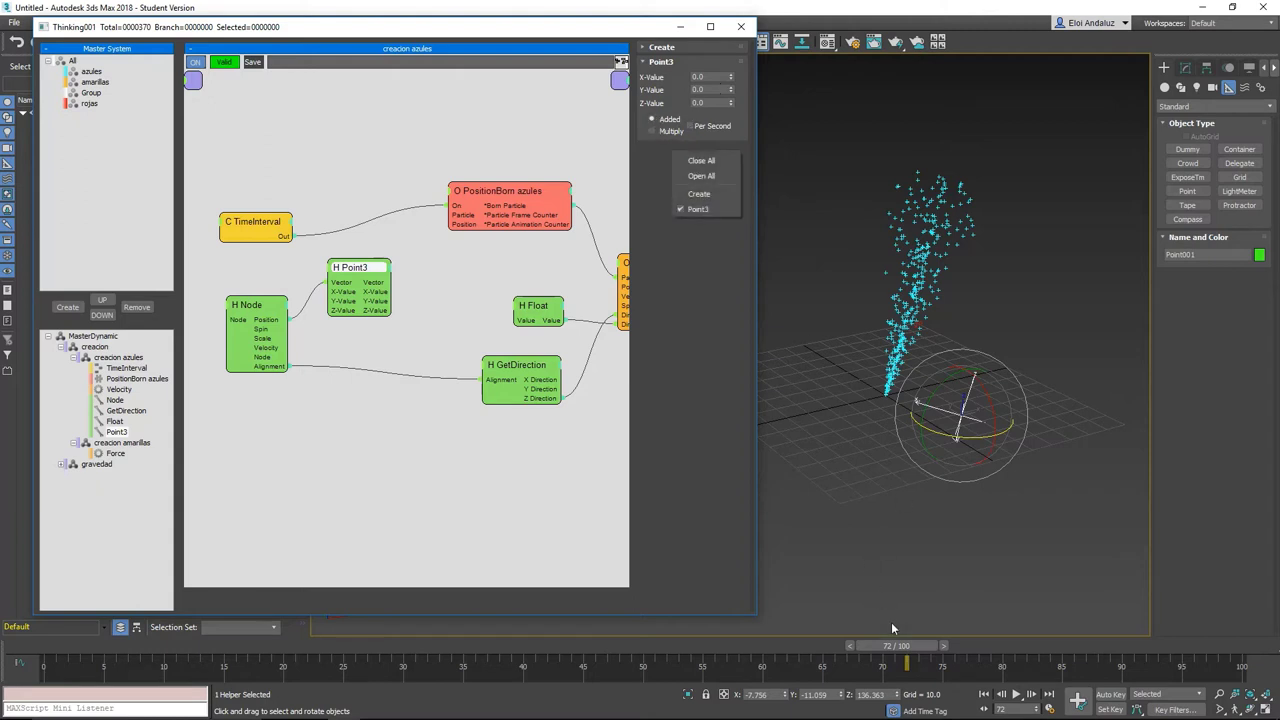
{"action": "left_click", "coordinate": [901, 638]}
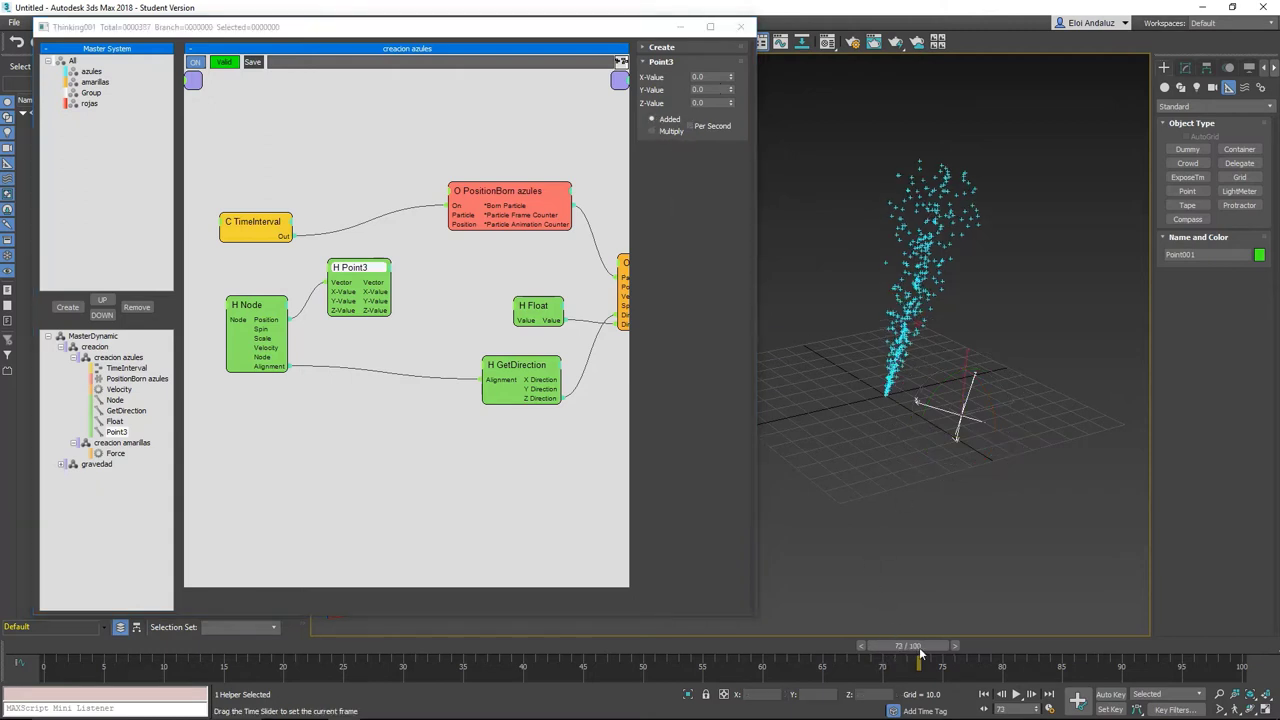
At frame 71, wire Point3 Vector into PositionBorn azules Position and set Z-Value to 20.
{"action": "left_click_drag", "start_coordinate": [884, 652], "coordinate": [885, 650]}
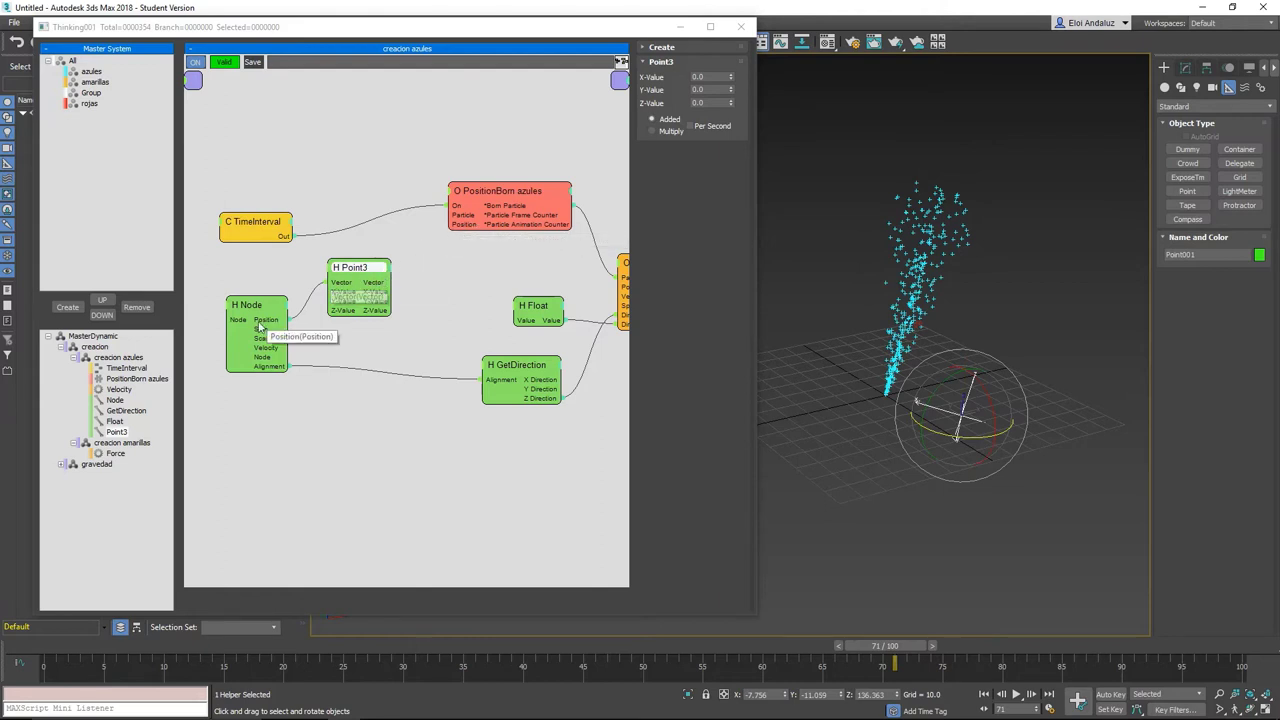
{"action": "mouse_move", "coordinate": [355, 277]}
{"action": "left_mouse_down"}
{"action": "mouse_move", "coordinate": [348, 263]}
{"action": "mouse_move", "coordinate": [453, 225]}
{"action": "left_mouse_up"}
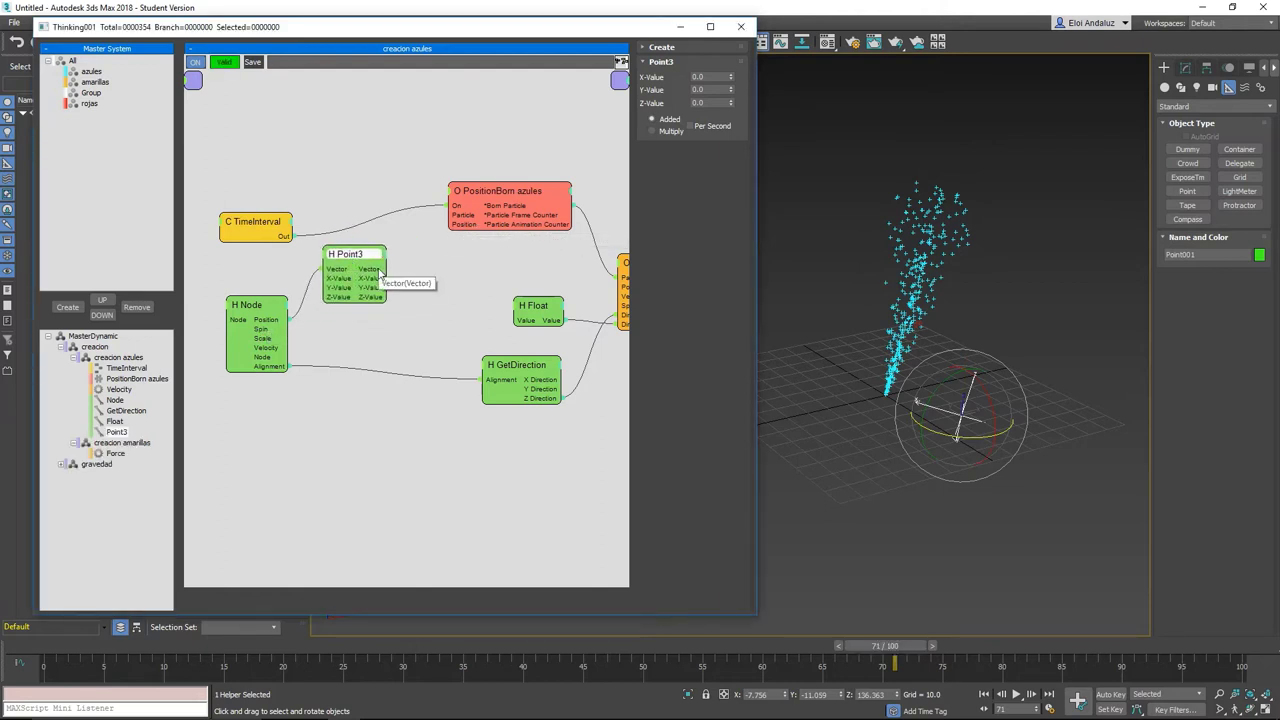
{"action": "left_click_drag", "start_coordinate": [375, 268], "coordinate": [405, 263]}
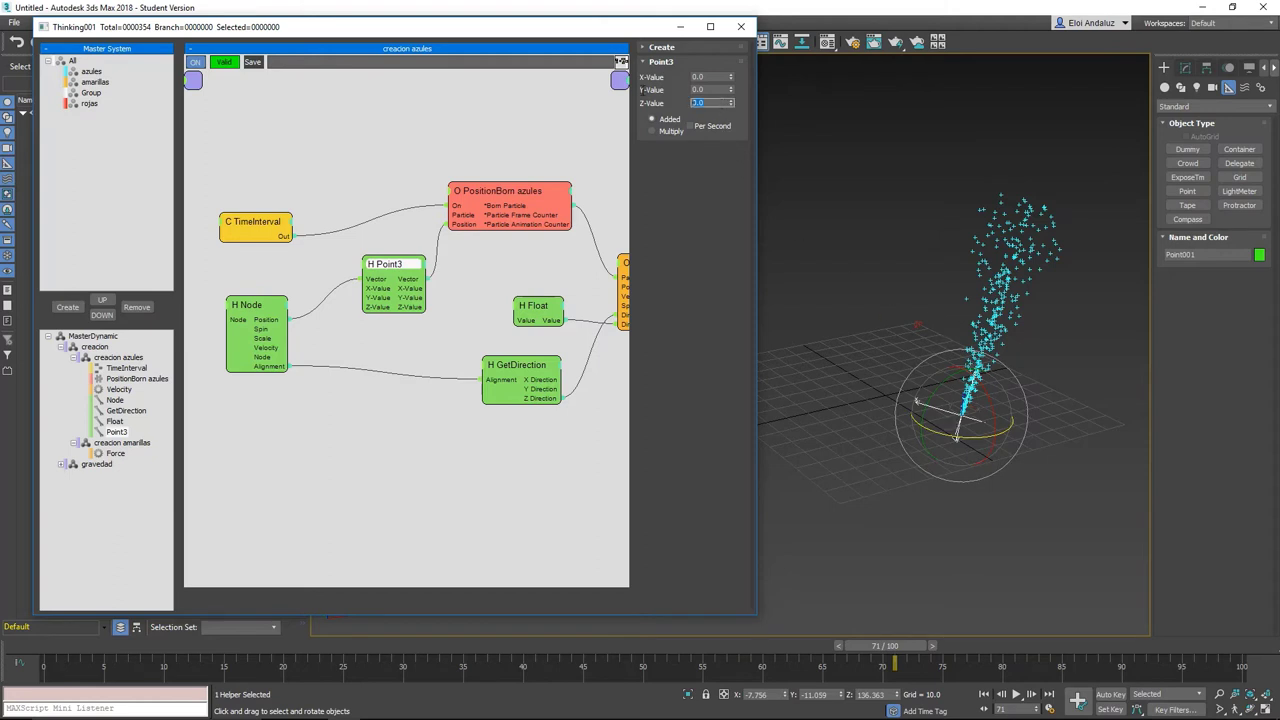
{"action": "type", "text": "20"}
{"action": "key", "text": "Return"}
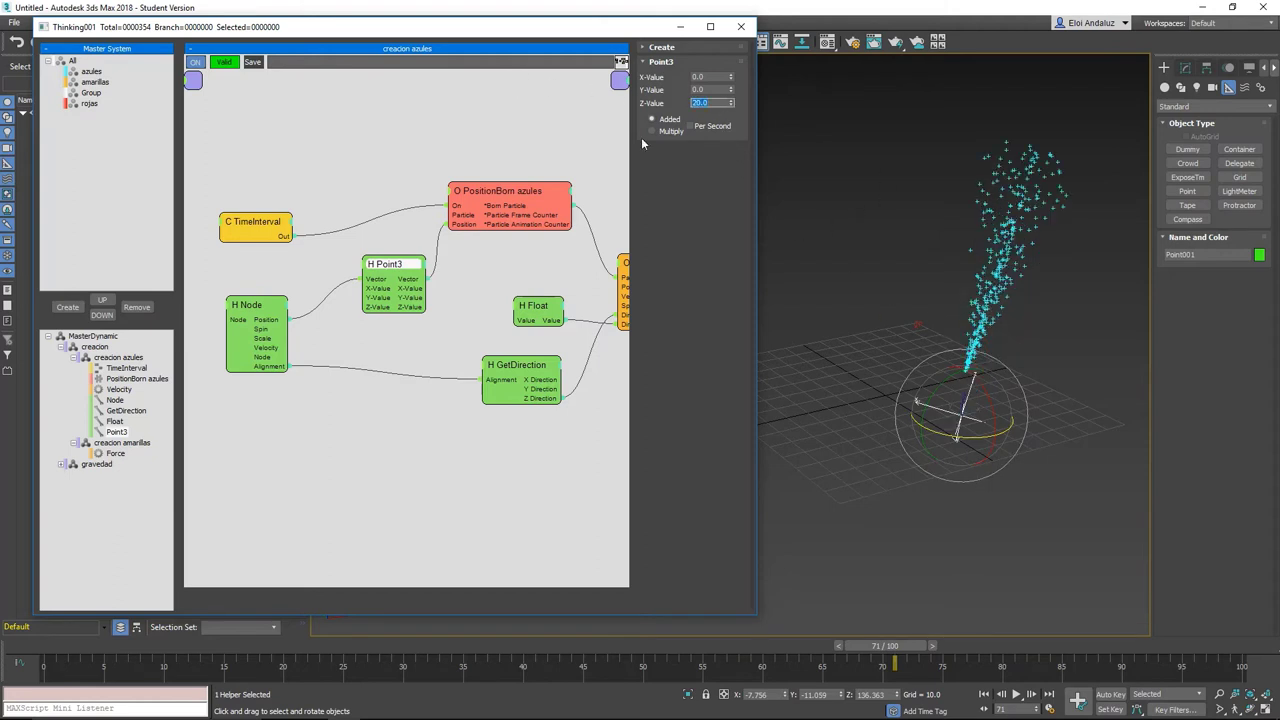
{"action": "mouse_move", "coordinate": [259, 309]}
{"action": "left_mouse_down"}
{"action": "mouse_move", "coordinate": [251, 291]}
{"action": "mouse_move", "coordinate": [236, 321]}
{"action": "left_mouse_up"}
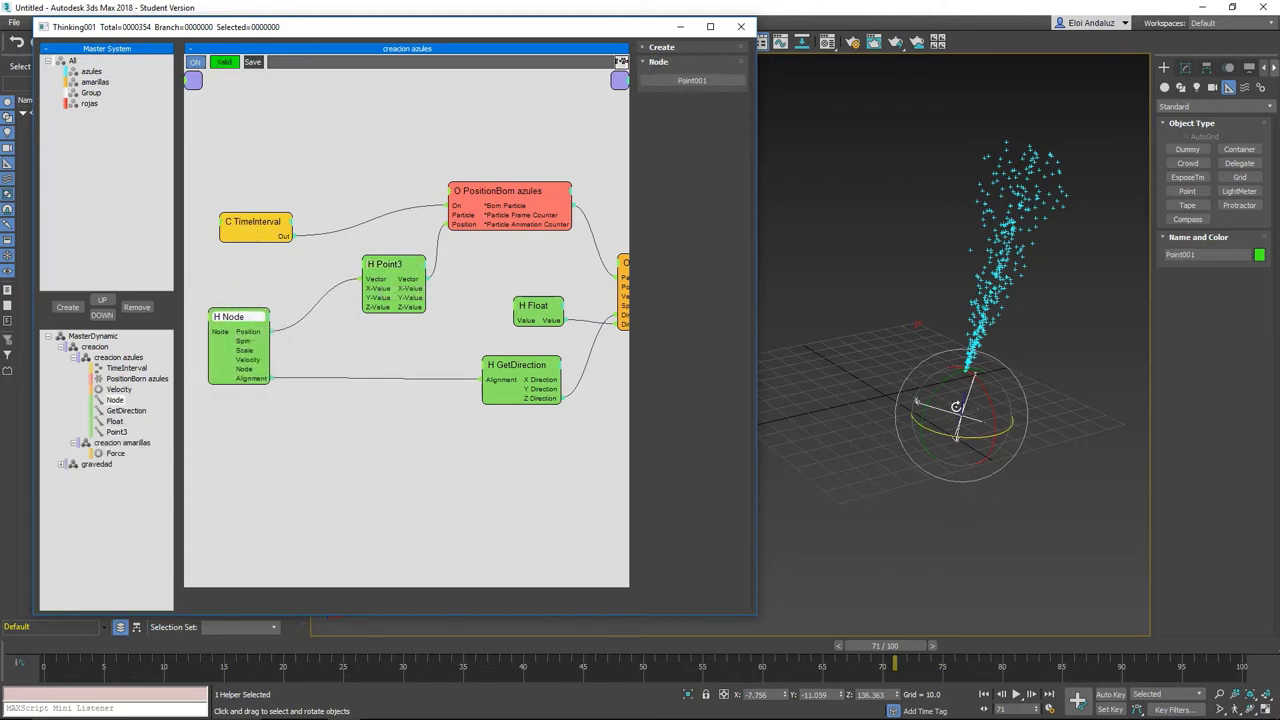
Copy and paste the H Point3 node (Z-Value 20.0), placing the duplicate beside the original.
{"action": "left_click_drag", "start_coordinate": [388, 266], "coordinate": [341, 274]}
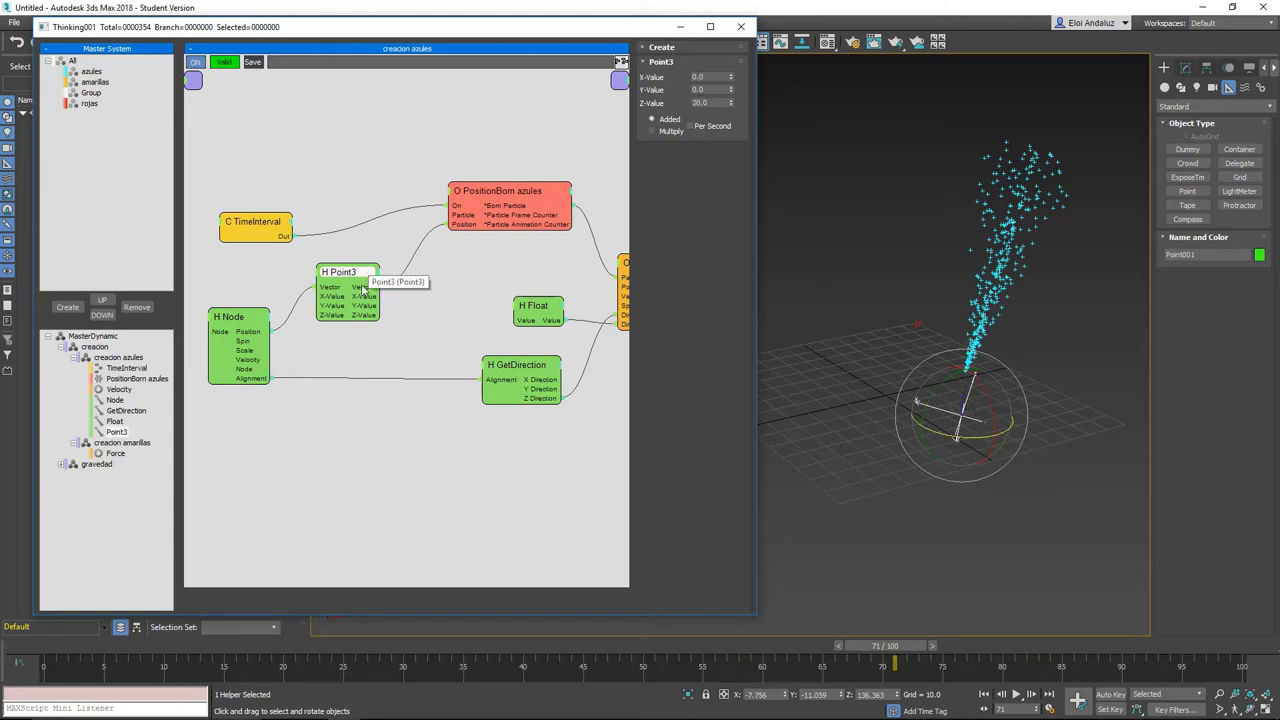
{"action": "left_click_drag", "start_coordinate": [492, 190], "coordinate": [477, 179]}
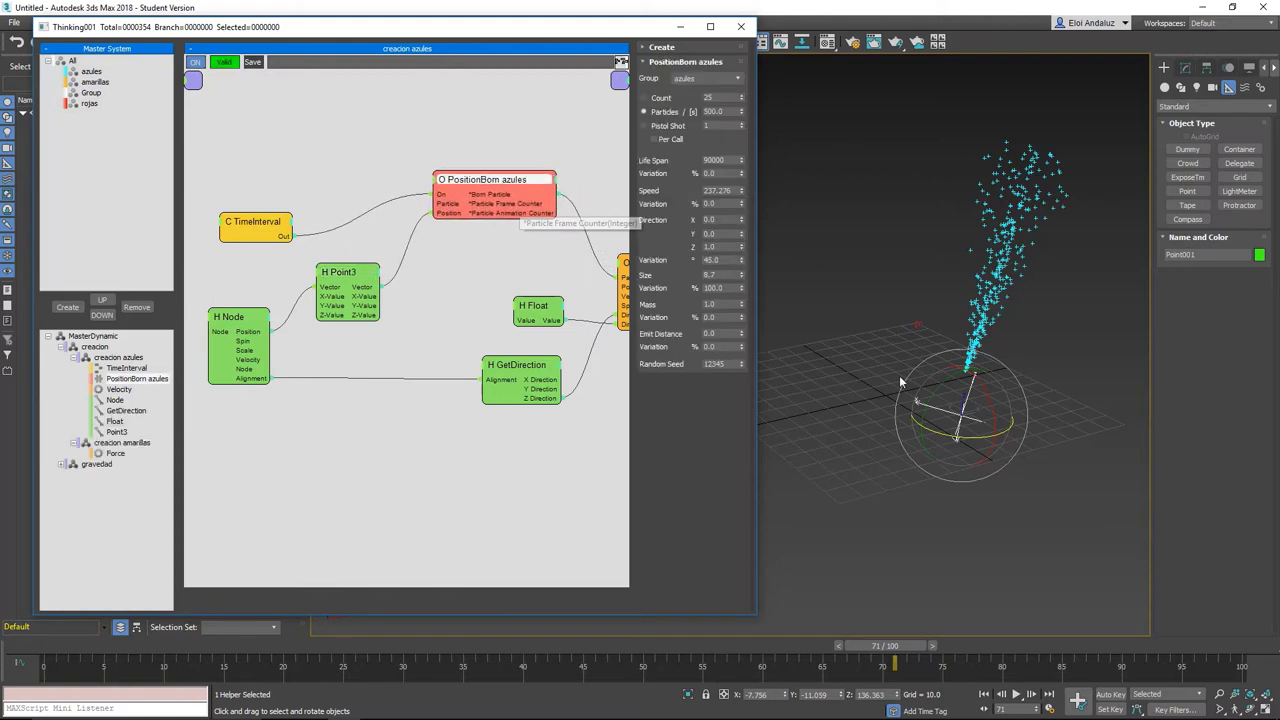
{"action": "middle_click_drag", "start_coordinate": [930, 330], "coordinate": [958, 337], "text": "alt"}
{"action": "middle_click_drag", "start_coordinate": [854, 316], "coordinate": [896, 322], "text": "alt"}
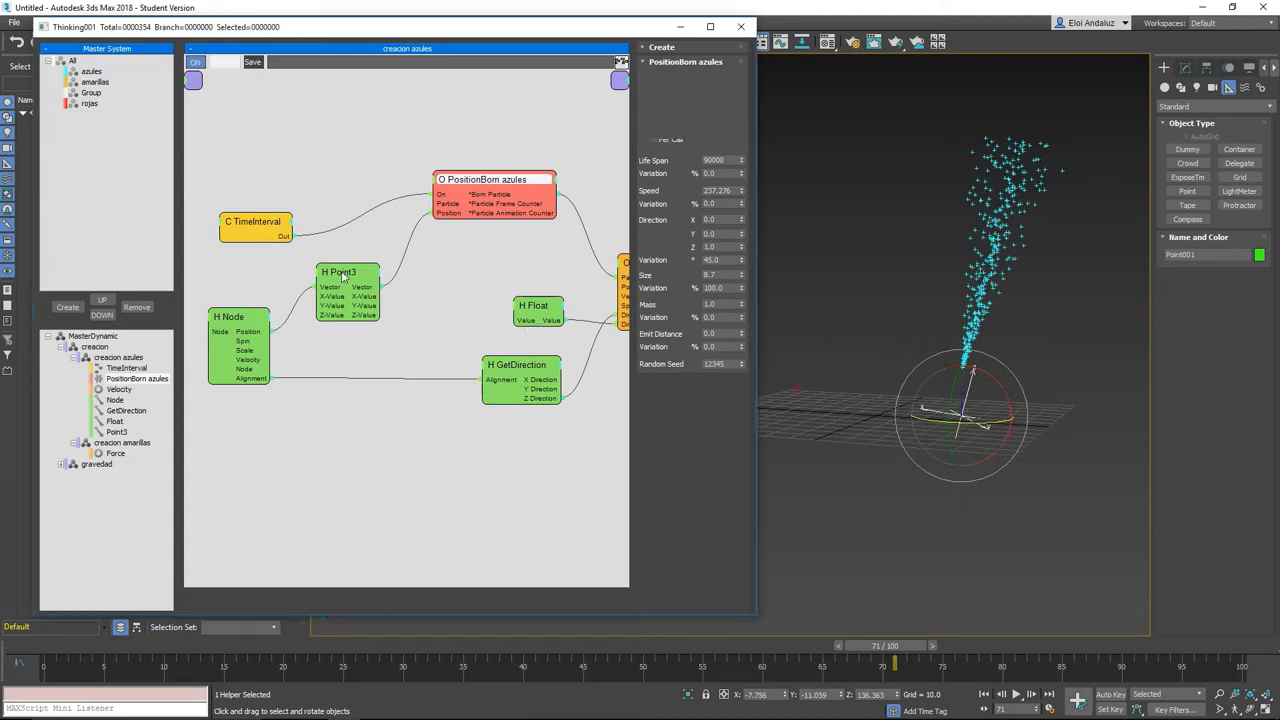
{"action": "left_click_drag", "start_coordinate": [342, 277], "coordinate": [322, 275]}
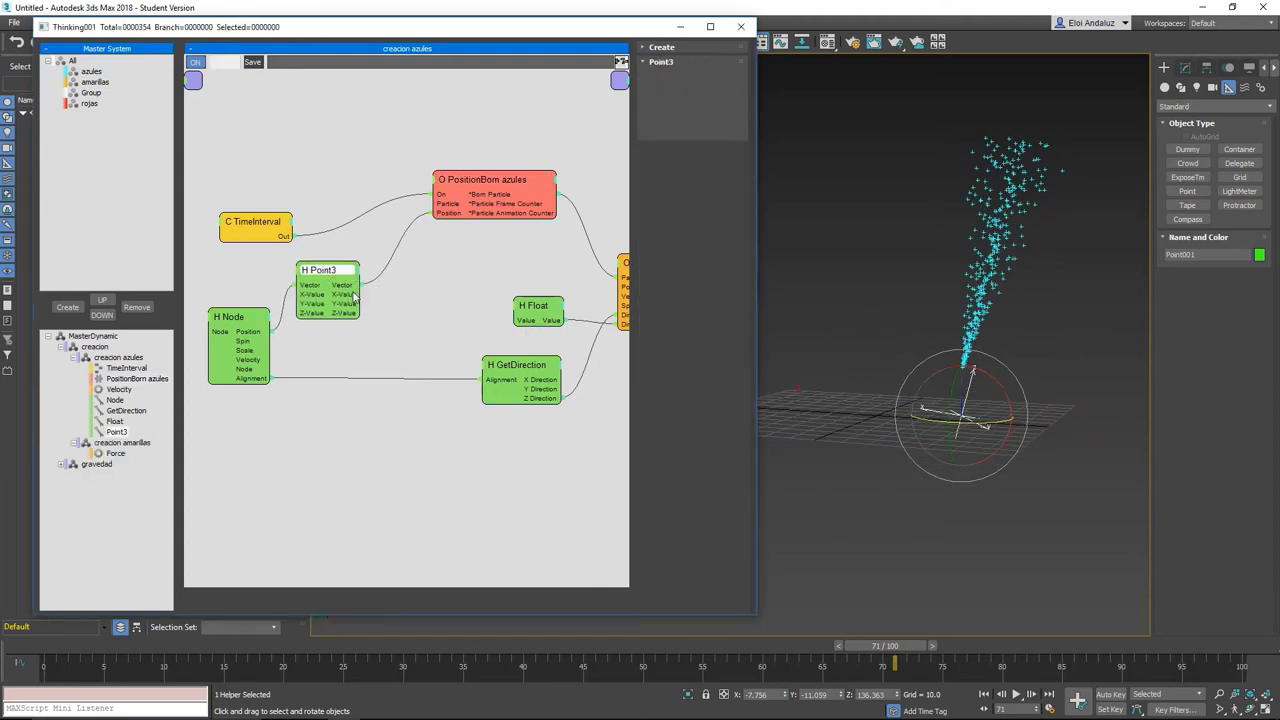
{"action": "key", "text": "ctrl+c"}
{"action": "key", "text": "ctrl+v"}
{"action": "mouse_move", "coordinate": [377, 298]}
{"action": "left_mouse_down"}
{"action": "mouse_move", "coordinate": [320, 267]}
{"action": "mouse_move", "coordinate": [479, 272]}
{"action": "mouse_move", "coordinate": [450, 278]}
{"action": "mouse_move", "coordinate": [418, 258]}
{"action": "left_mouse_up"}
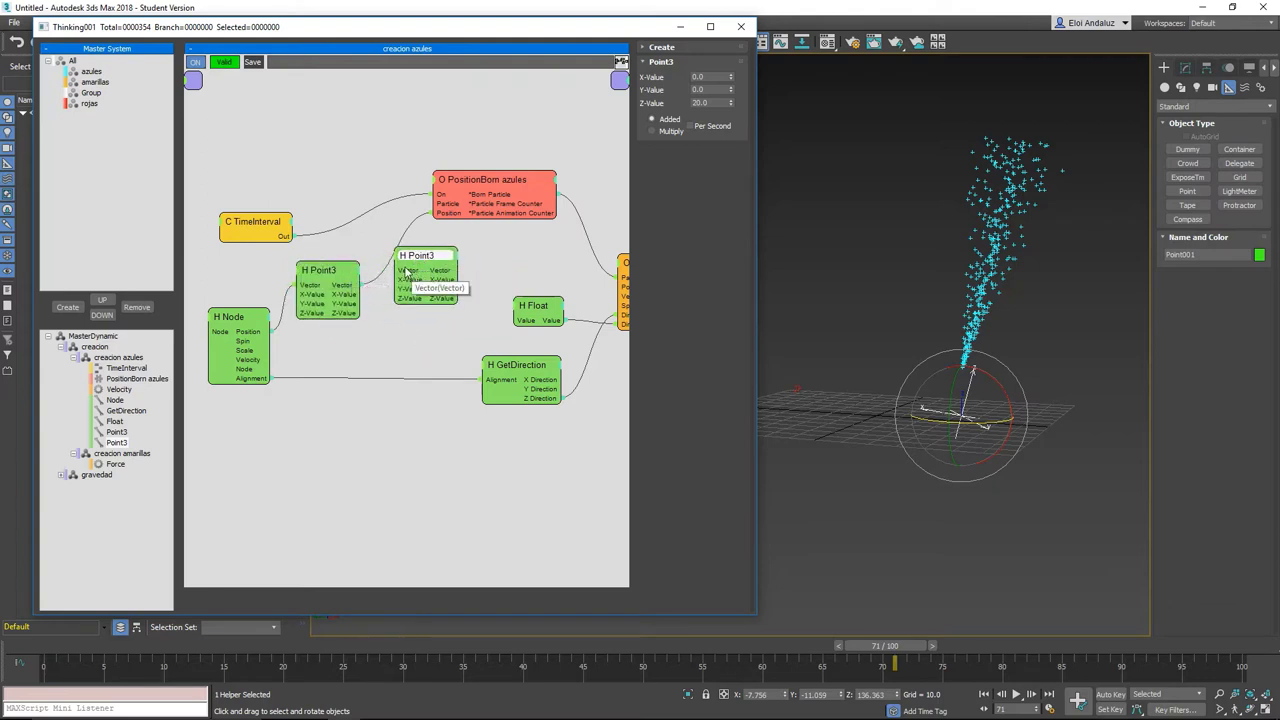
Wire the second Point3 into PositionBorn azules Position, switch it to multiply, Z-Value 1.1.
{"action": "left_click_drag", "start_coordinate": [324, 275], "coordinate": [316, 272]}
{"action": "right_click", "coordinate": [322, 243]}
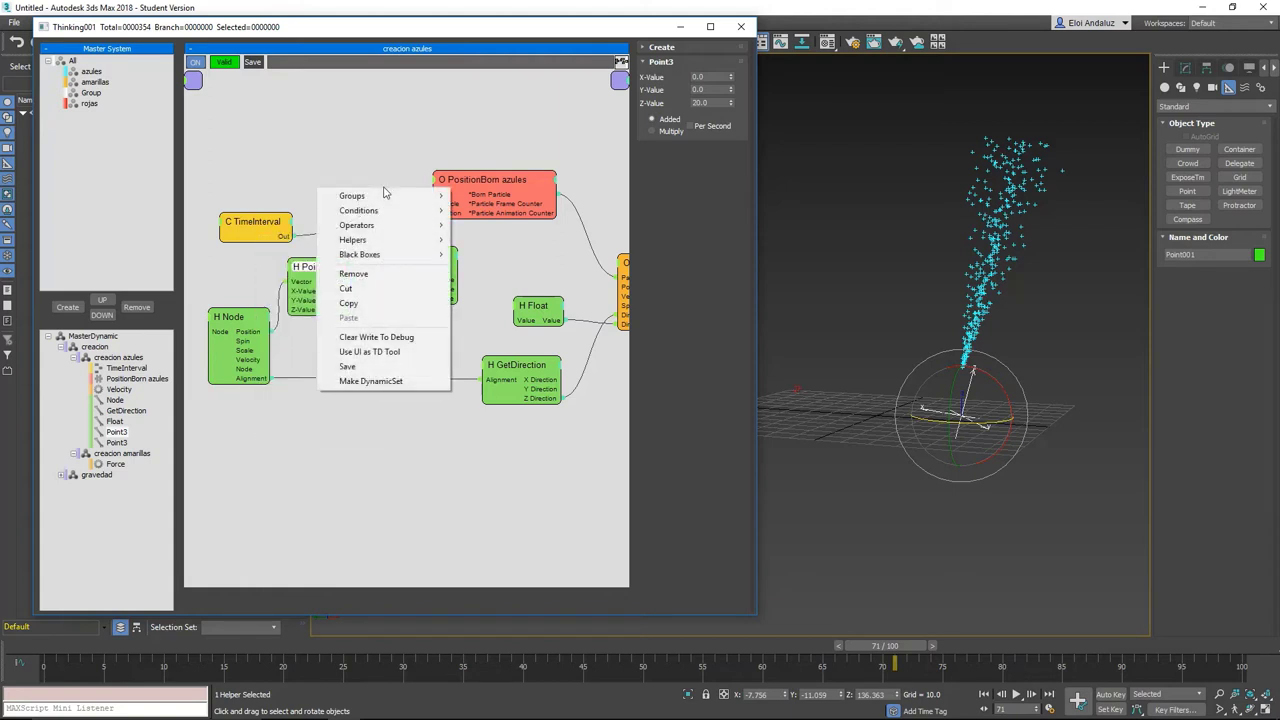
{"action": "left_click", "coordinate": [344, 165]}
{"action": "left_click_drag", "start_coordinate": [418, 265], "coordinate": [389, 263]}
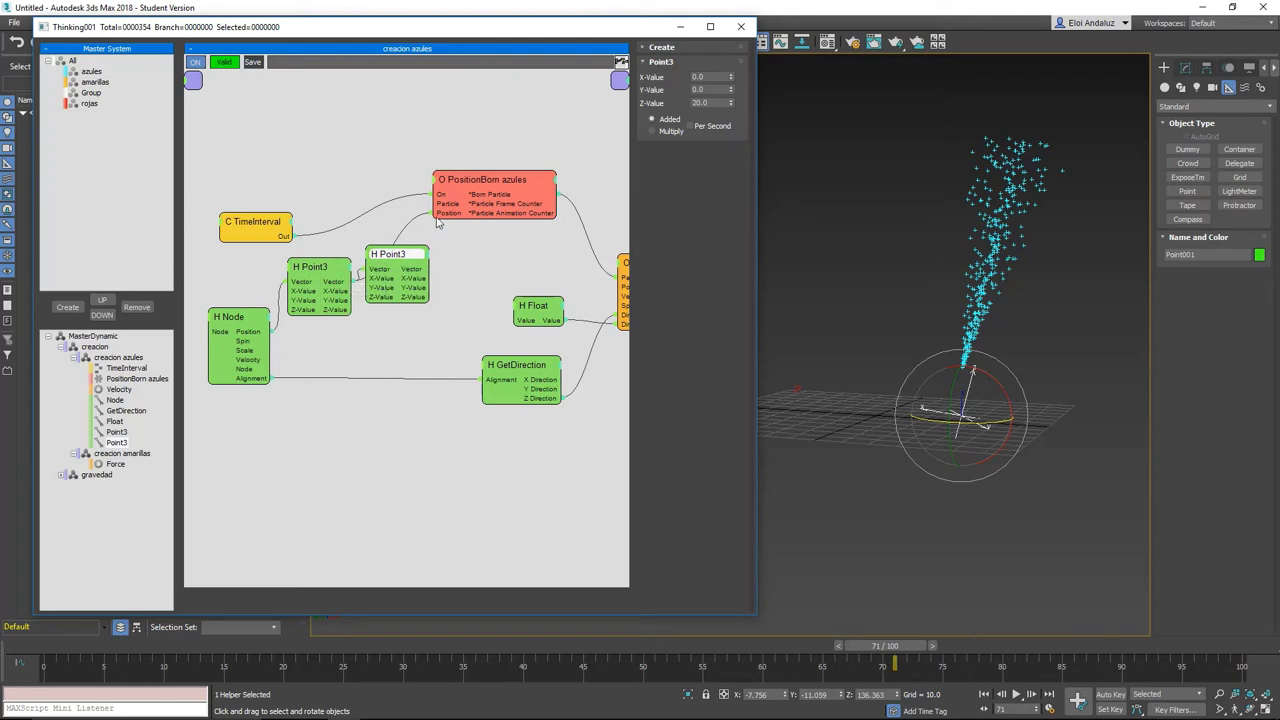
{"action": "mouse_move", "coordinate": [407, 270]}
{"action": "left_mouse_down"}
{"action": "mouse_move", "coordinate": [434, 213]}
{"action": "mouse_move", "coordinate": [396, 247]}
{"action": "left_mouse_up"}
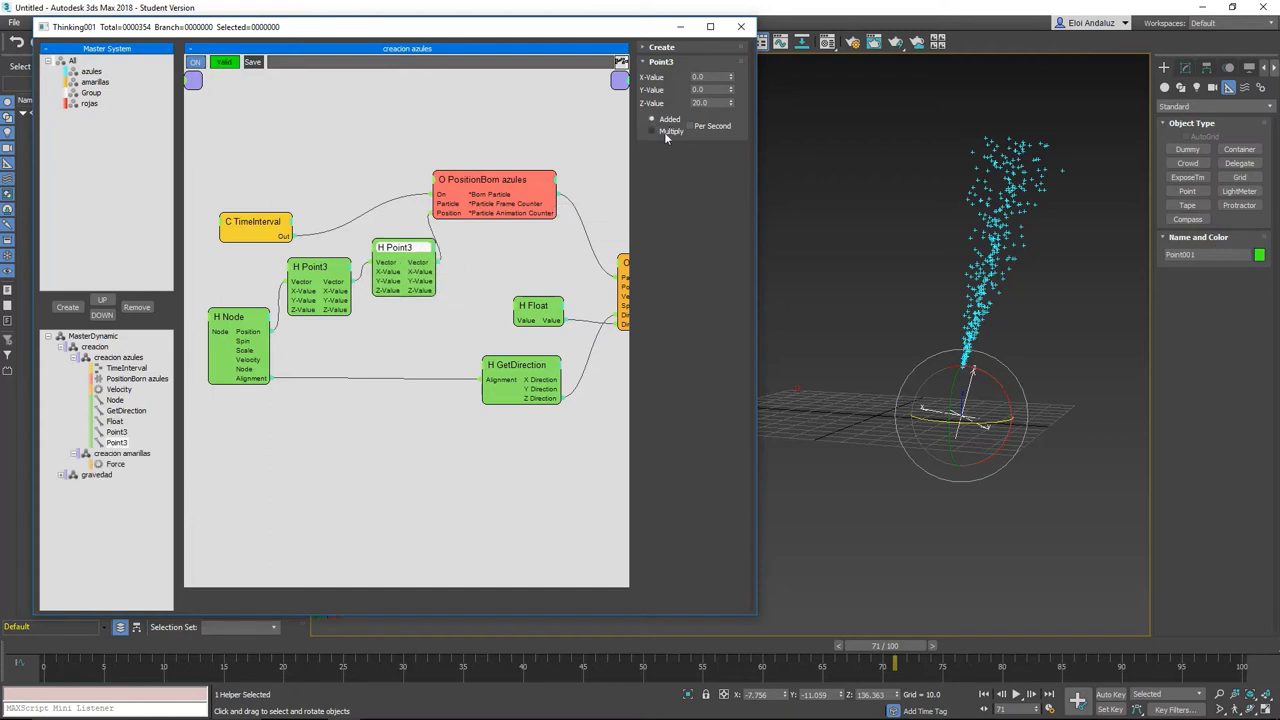
{"action": "left_click", "coordinate": [652, 132]}
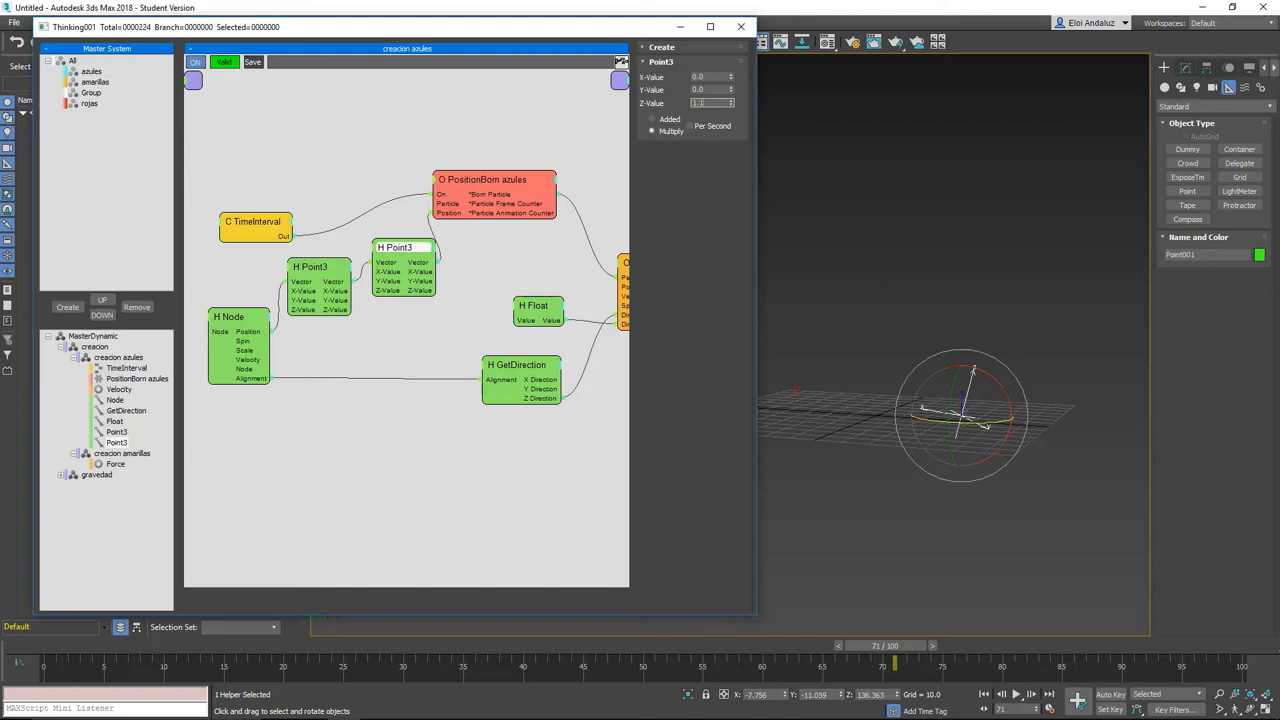
{"action": "key", "text": "Return"}
{"action": "mouse_move", "coordinate": [950, 300]}
{"action": "middle_mouse_down", "text": "alt"}
{"action": "mouse_move", "coordinate": [945, 290]}
{"action": "mouse_move", "coordinate": [782, 337]}
{"action": "middle_mouse_up", "text": "alt"}
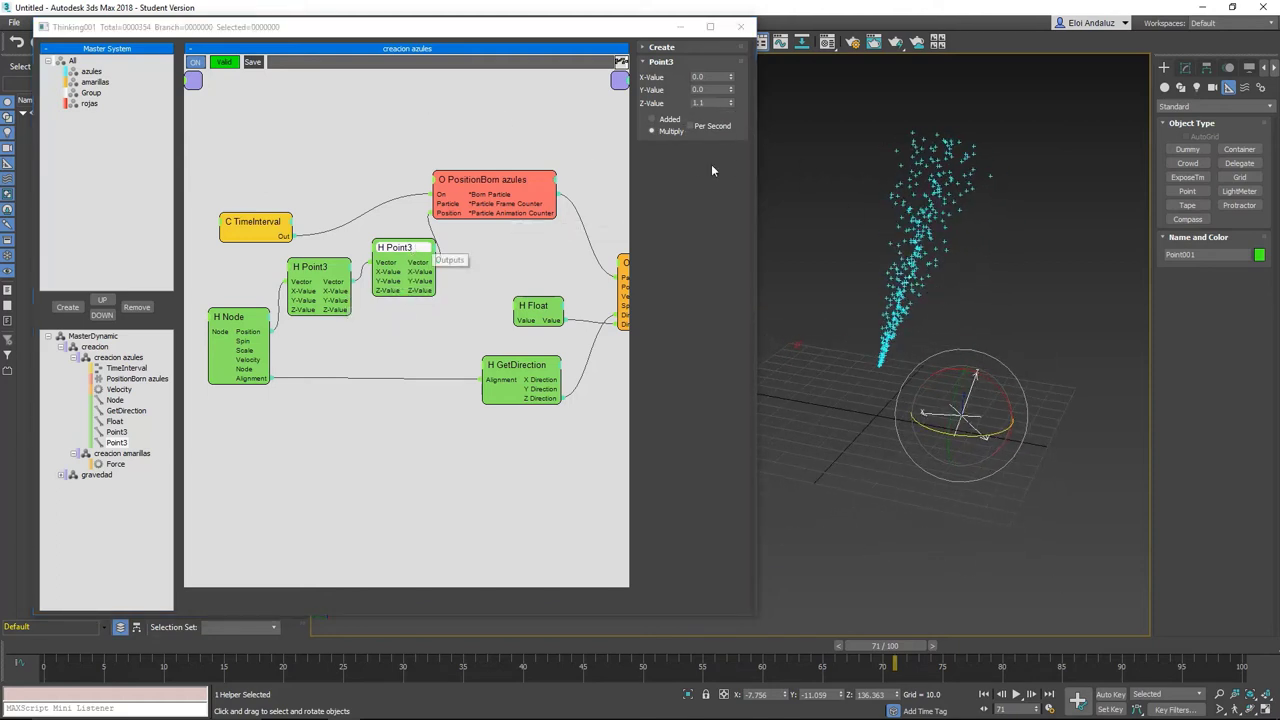
Set the second Point3's Y and X values to 1.0 and raise Z to 2.717.
{"action": "left_click", "coordinate": [713, 89]}
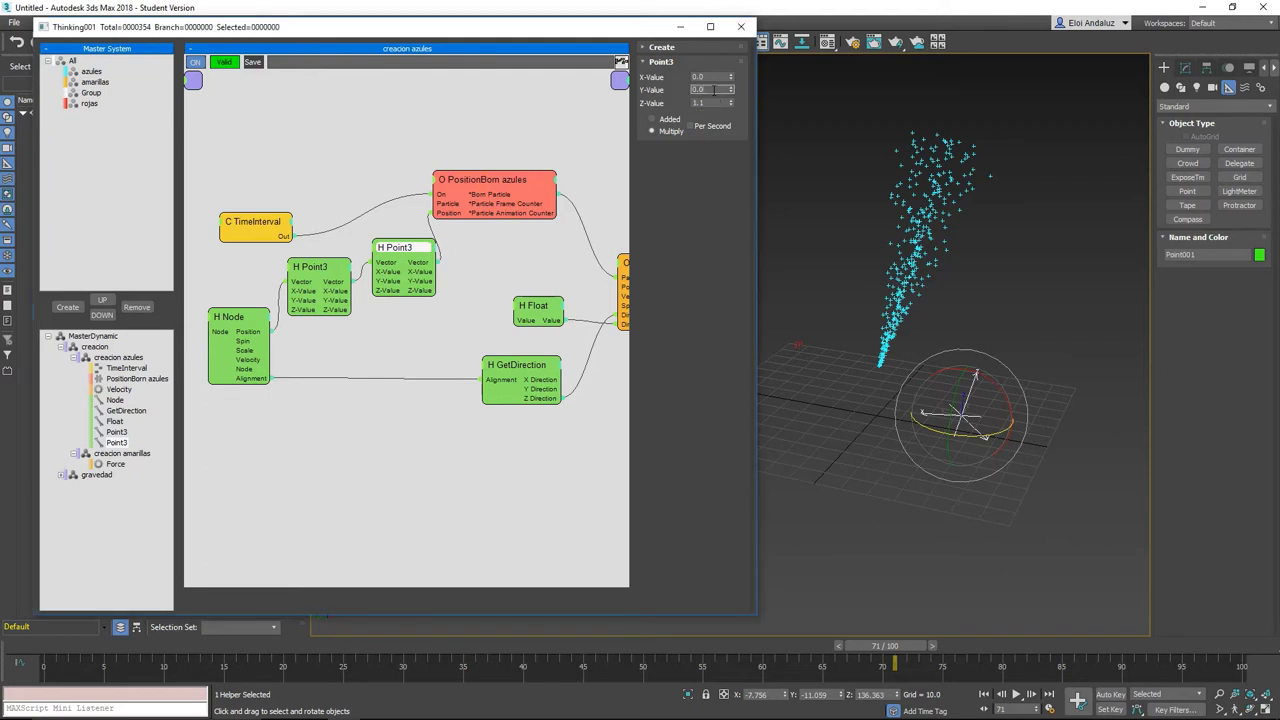
{"action": "type", "text": "1"}
{"action": "key", "text": "Return"}
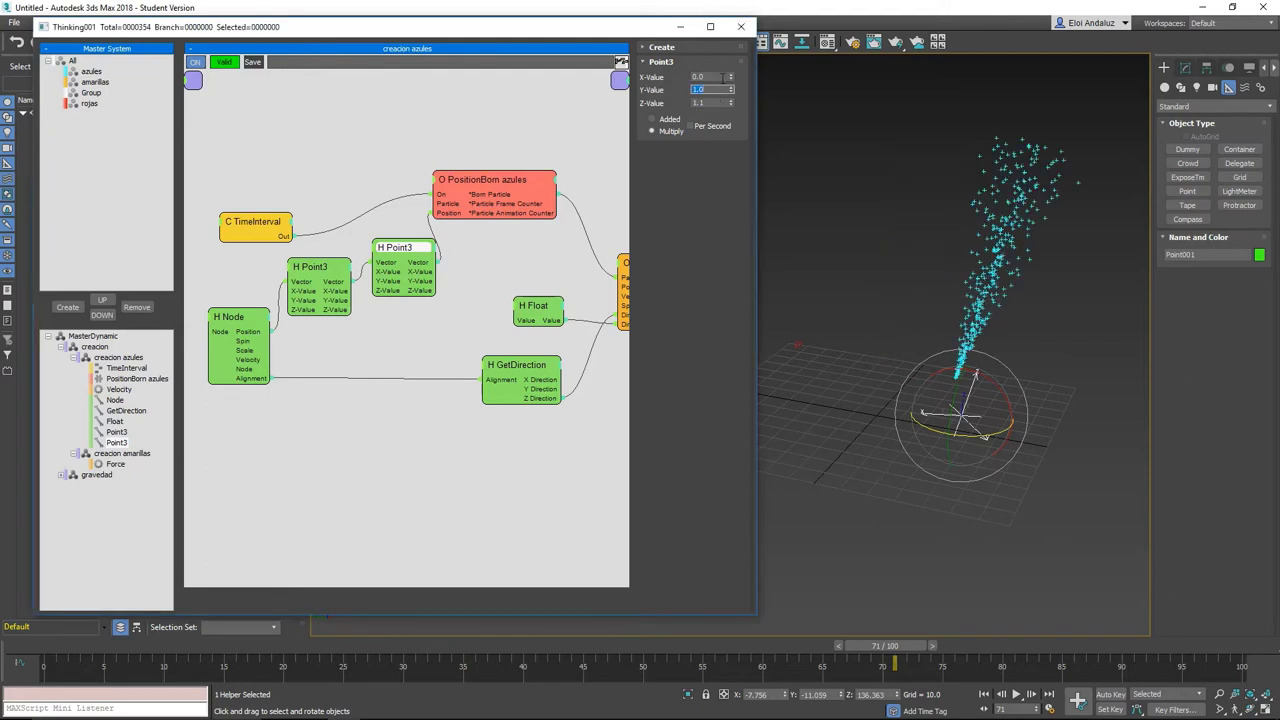
{"action": "type", "text": "1"}
{"action": "key", "text": "Return"}
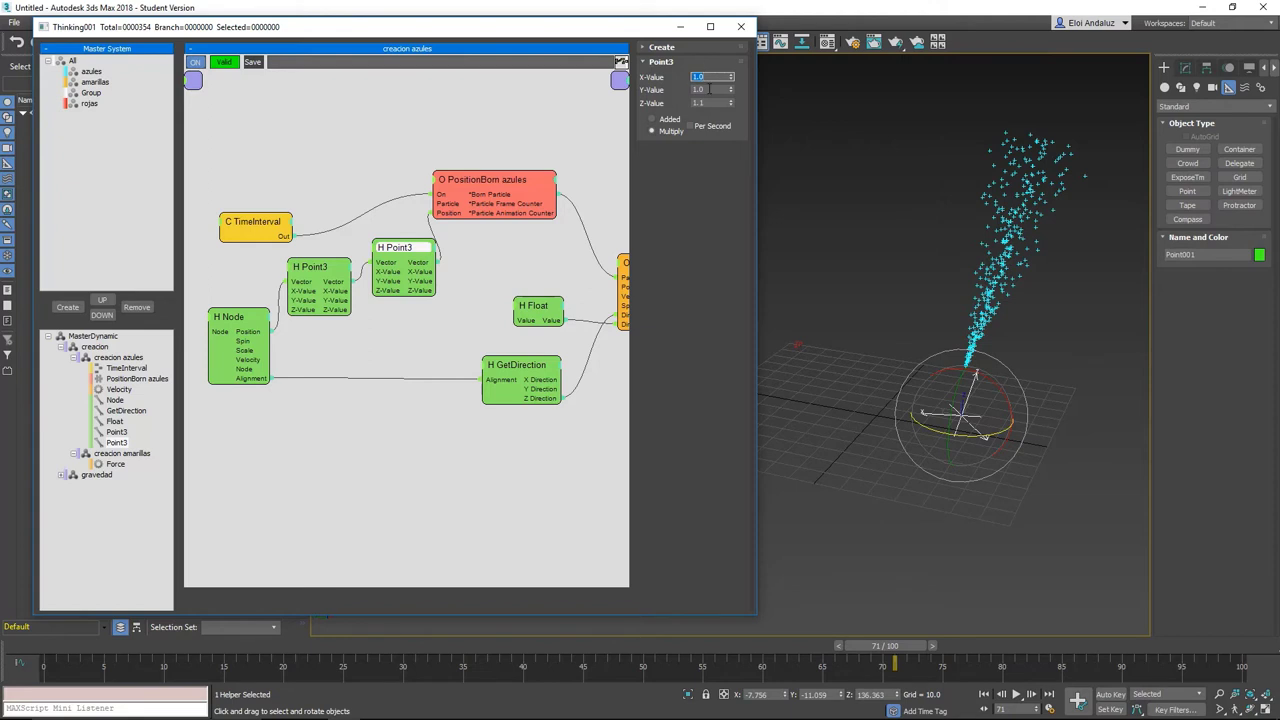
{"action": "middle_click_drag", "start_coordinate": [882, 192], "coordinate": [888, 224], "text": "alt"}
{"action": "left_click_drag", "start_coordinate": [730, 103], "coordinate": [655, 15]}
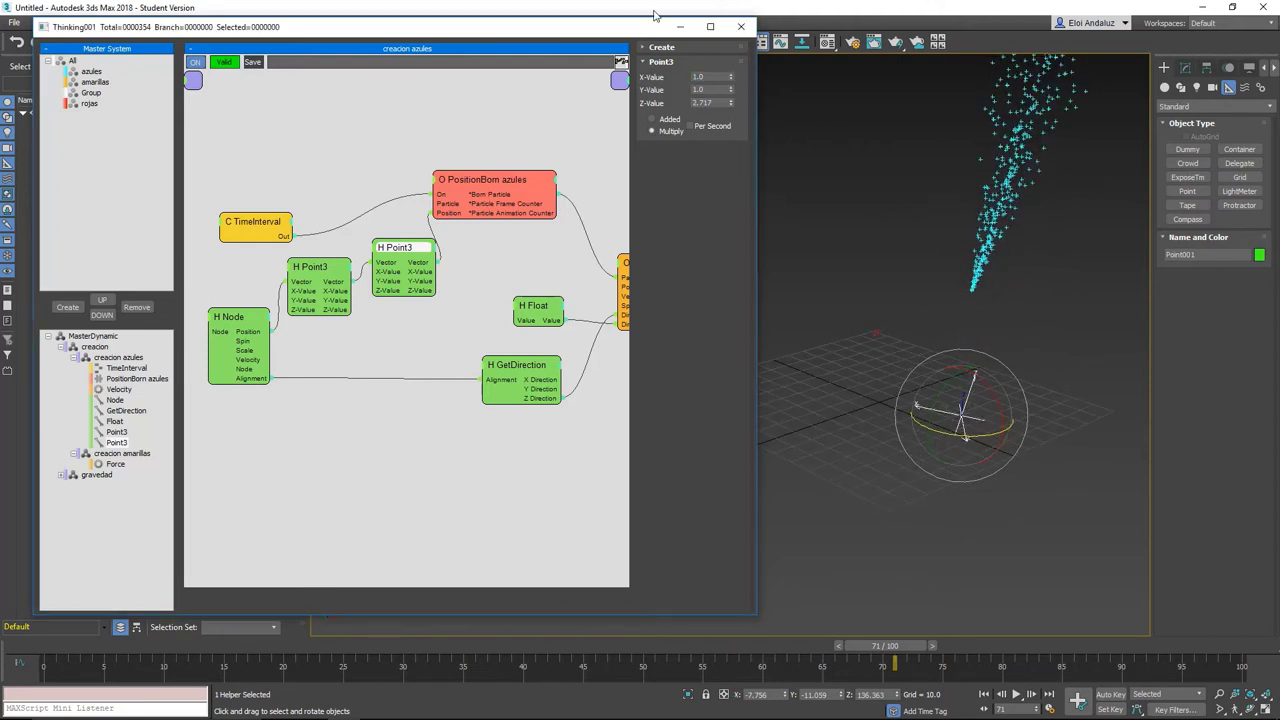
Connect the first Point3 to PositionBorn azules Position and delete the duplicate Point3.
{"action": "left_click_drag", "start_coordinate": [335, 265], "coordinate": [410, 252]}
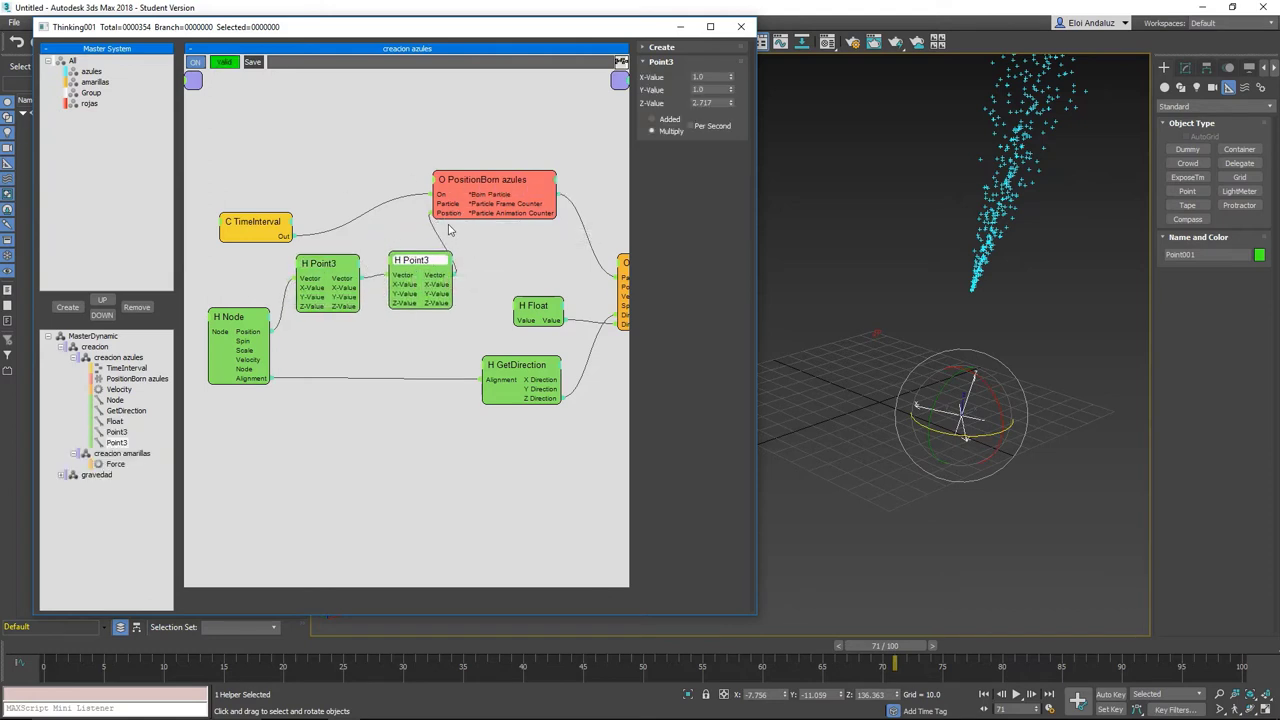
{"action": "left_click_drag", "start_coordinate": [446, 224], "coordinate": [451, 214]}
{"action": "key", "text": "Delete"}
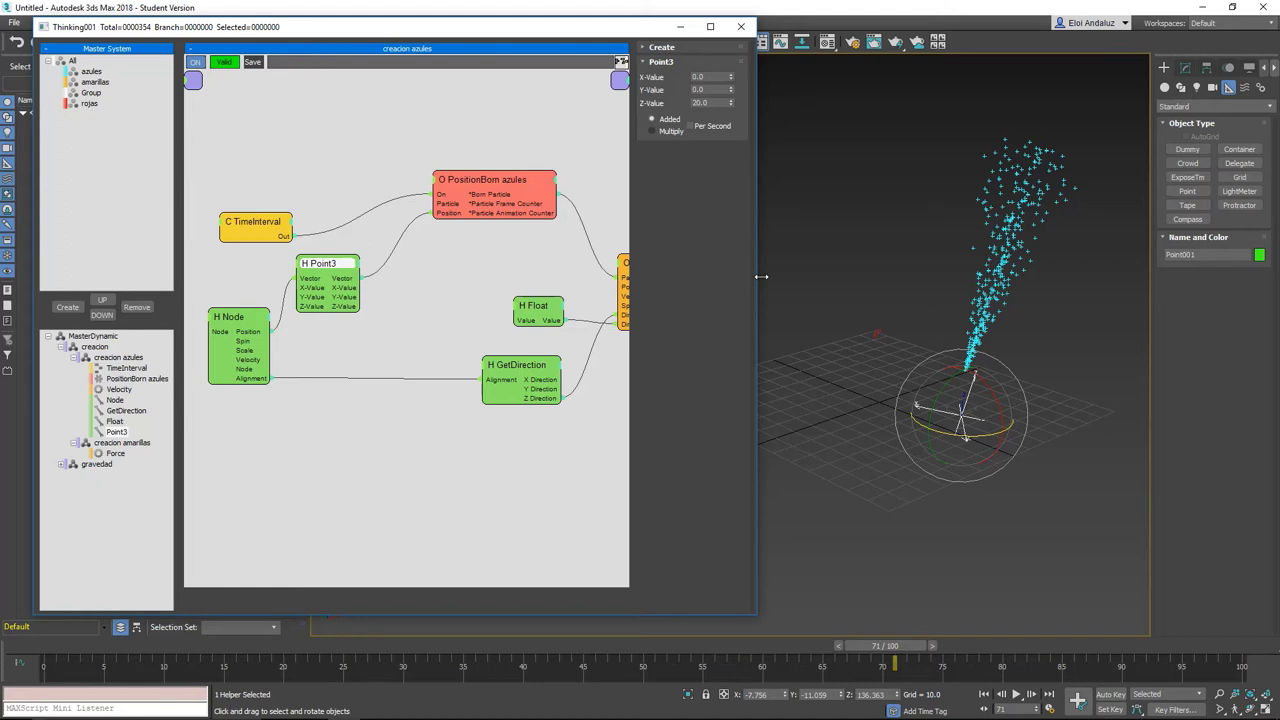
Widen the Thinking window and check the port lists of the H Node and PositionBorn azules.
{"action": "left_click_drag", "start_coordinate": [760, 276], "coordinate": [855, 270]}
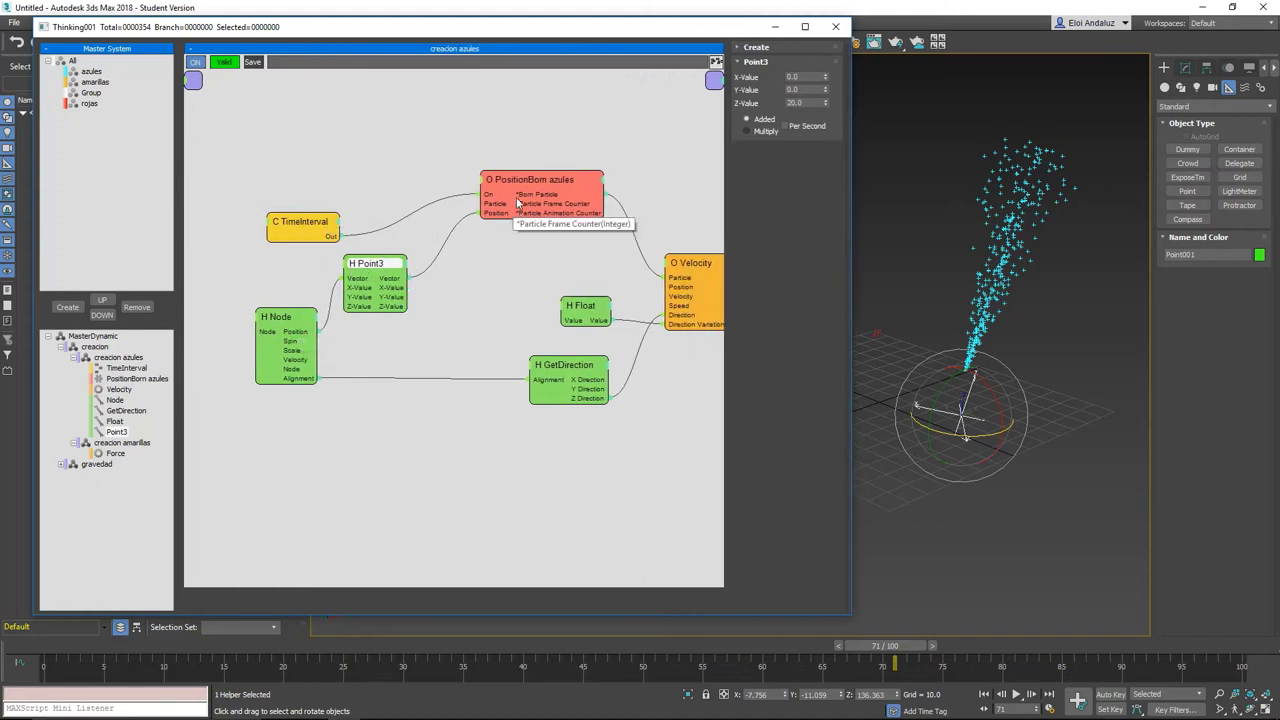
{"action": "left_click_drag", "start_coordinate": [518, 203], "coordinate": [512, 189]}
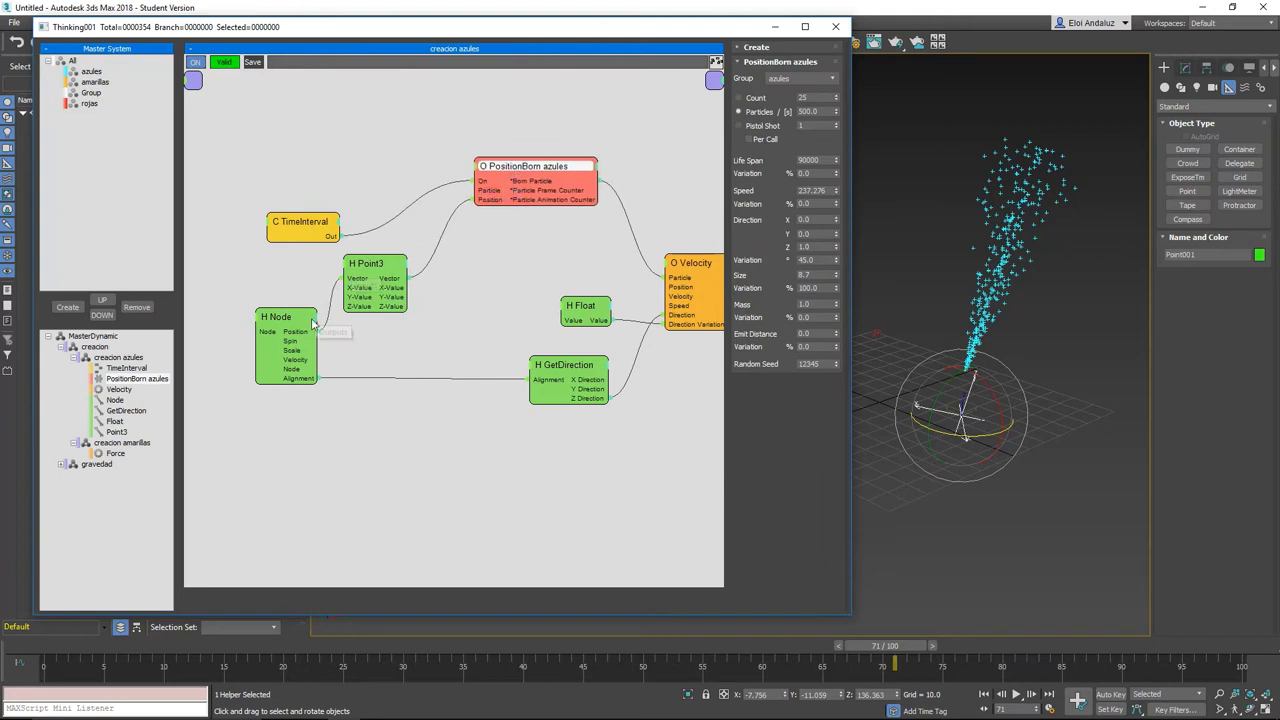
{"action": "left_click_drag", "start_coordinate": [314, 320], "coordinate": [315, 316]}
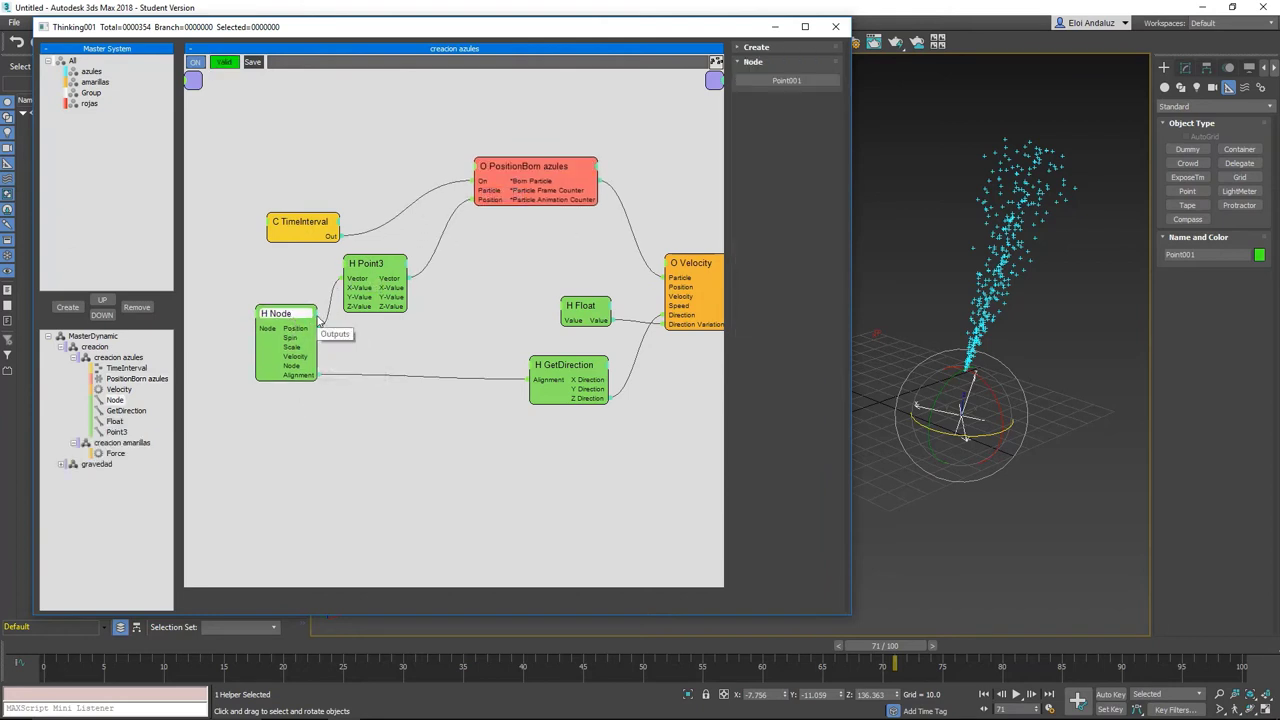
{"action": "right_click", "coordinate": [318, 322]}
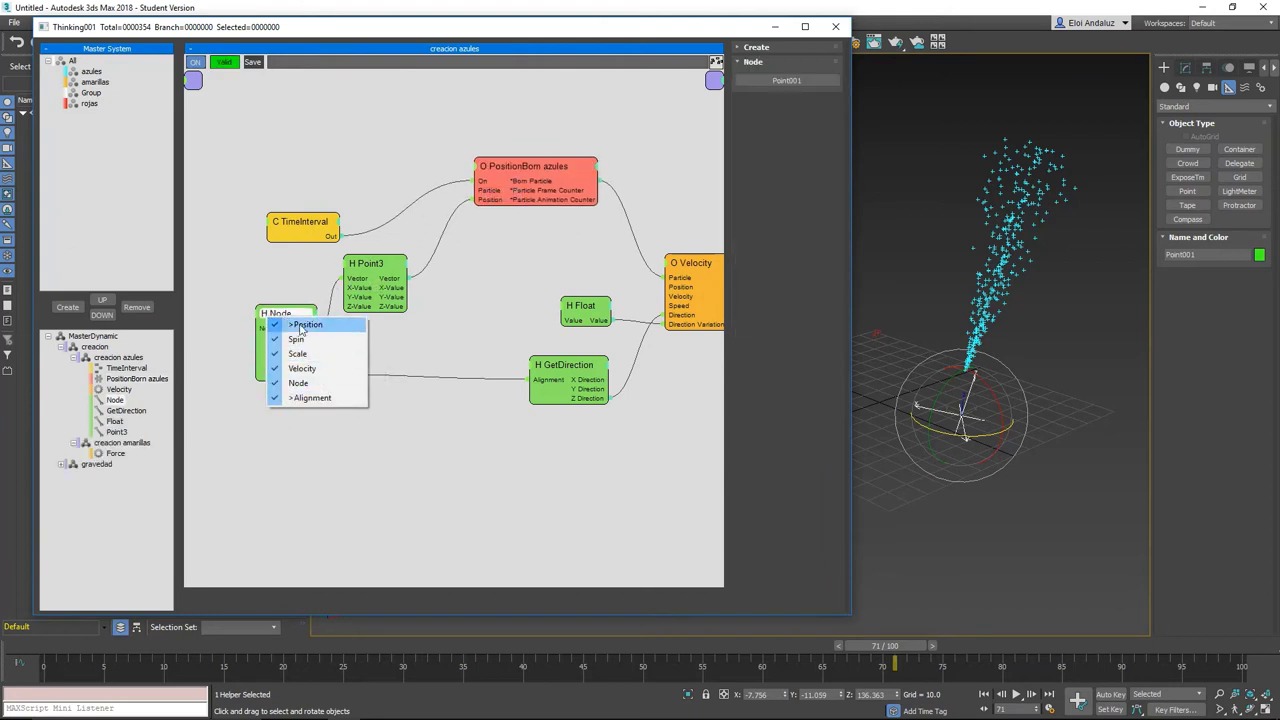
{"action": "left_click", "coordinate": [386, 262]}
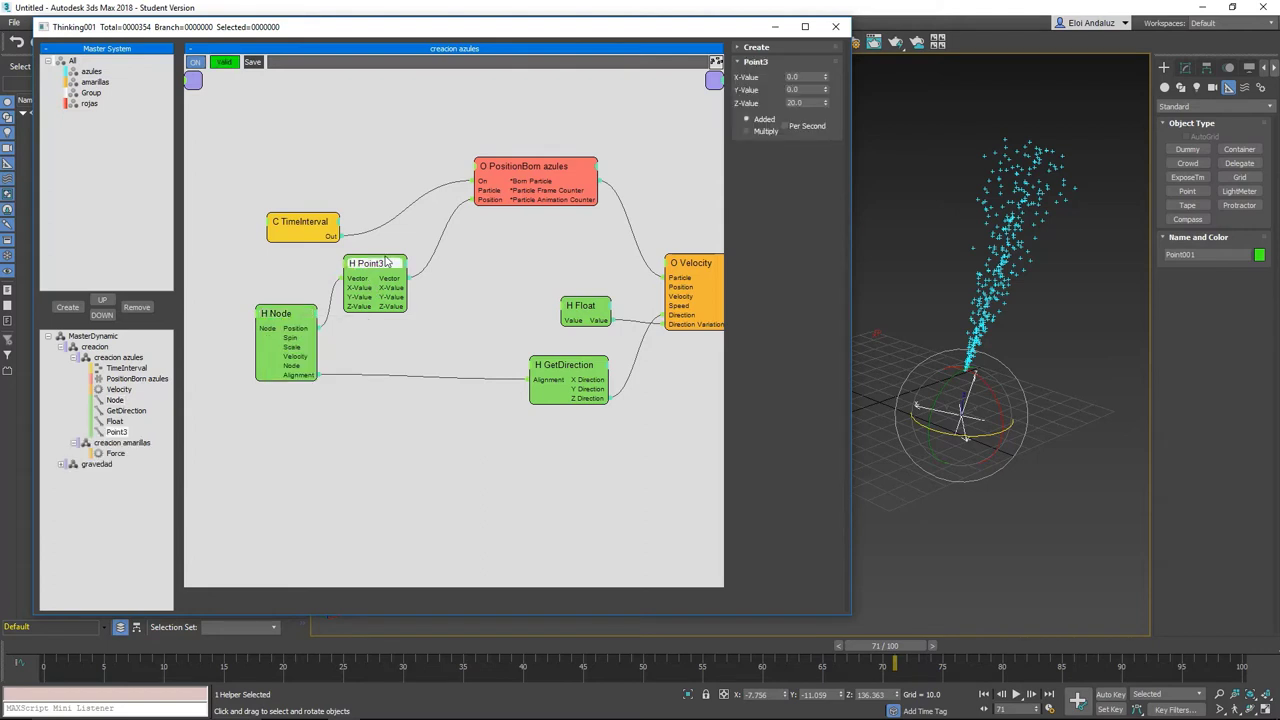
{"action": "right_click", "coordinate": [475, 168]}
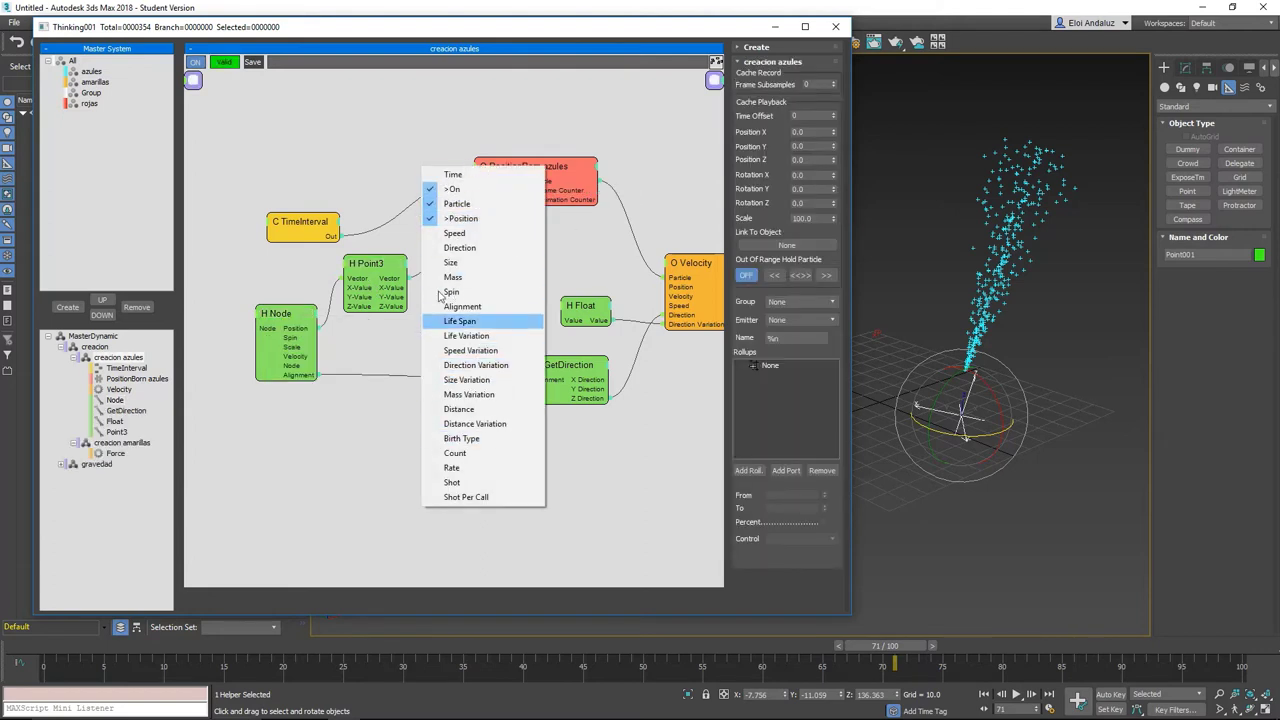
{"action": "left_click", "coordinate": [418, 312]}
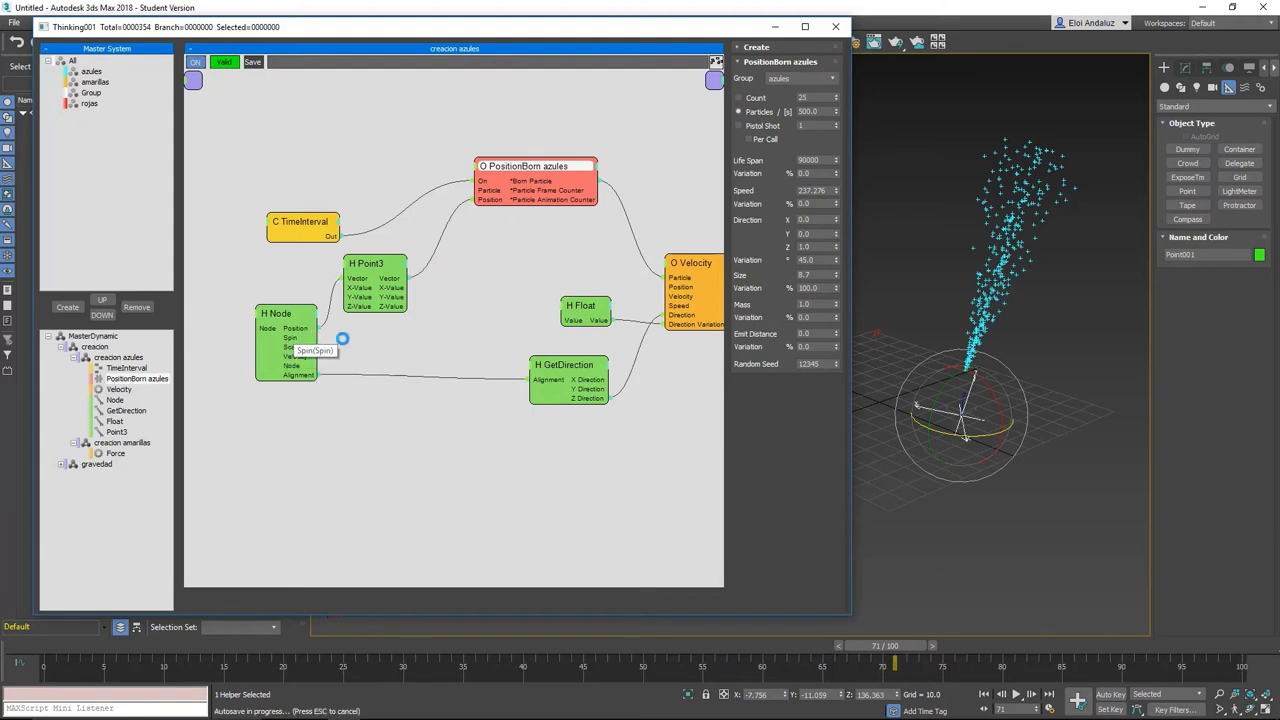
Collapse the H Node, reposition it, and expand it to show only its connected ports.
{"action": "double_click", "coordinate": [284, 313]}
{"action": "left_click_drag", "start_coordinate": [284, 316], "coordinate": [244, 333]}
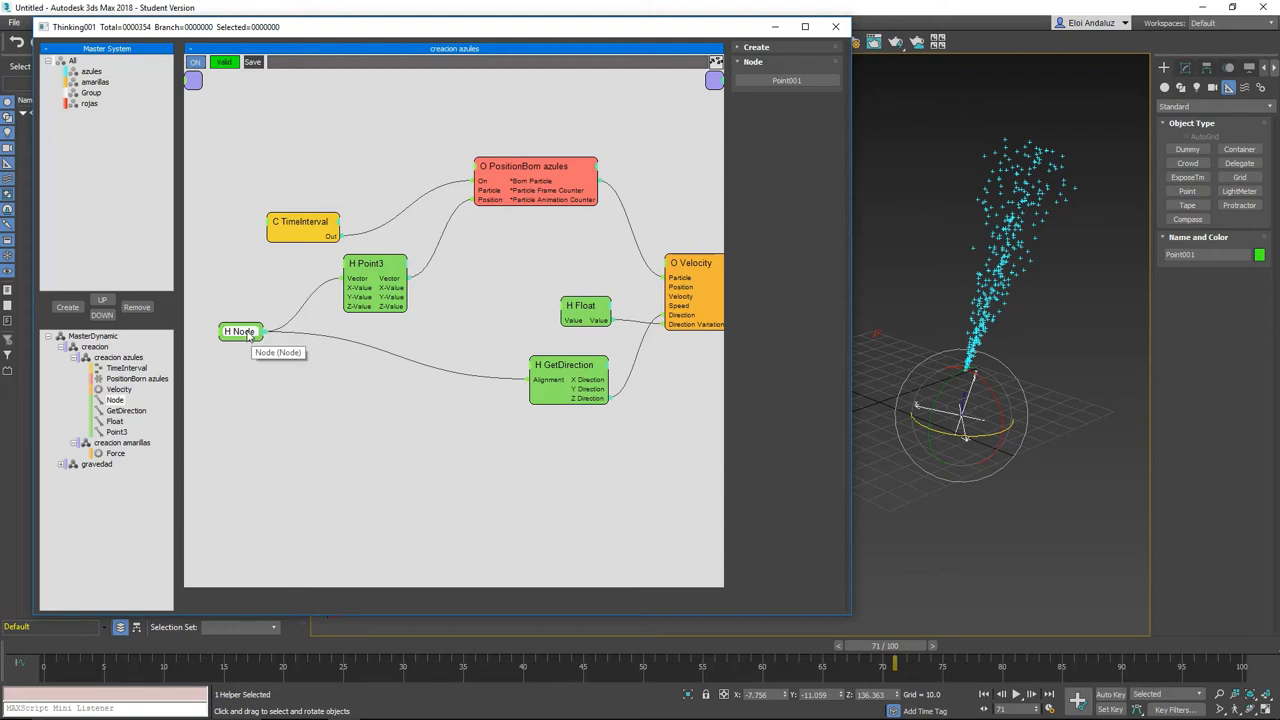
{"action": "double_click", "coordinate": [243, 334]}
{"action": "left_click_drag", "start_coordinate": [253, 348], "coordinate": [268, 341]}
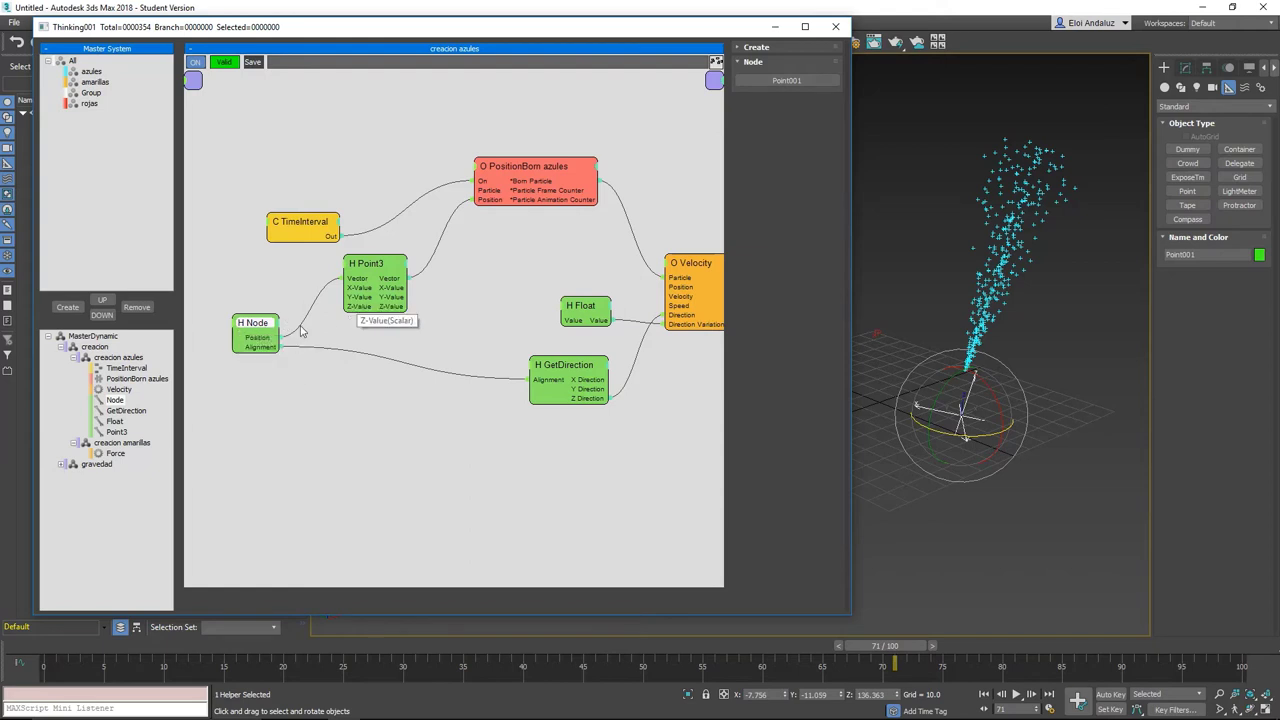
{"action": "right_click", "coordinate": [281, 329]}
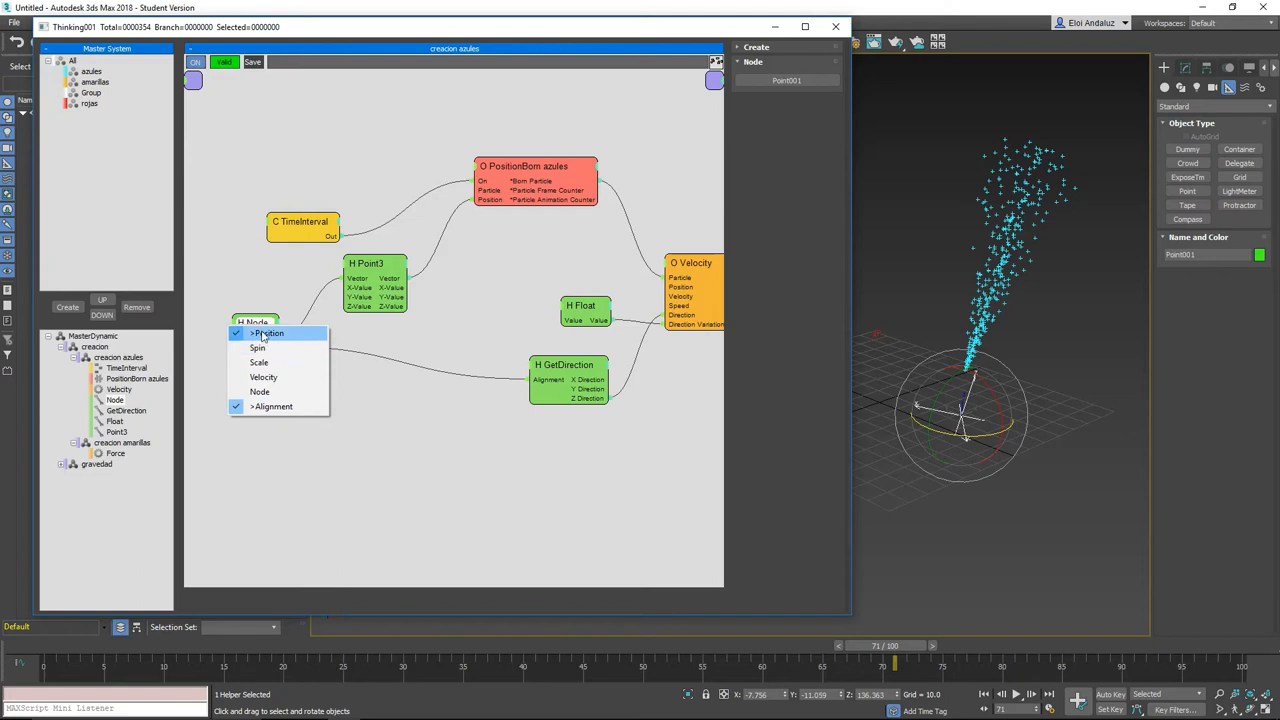
{"action": "left_click", "coordinate": [264, 336]}
Collapse Point3 to its title and reduce GetDirection and Velocity to their wired ports.
{"action": "left_click", "coordinate": [369, 264]}
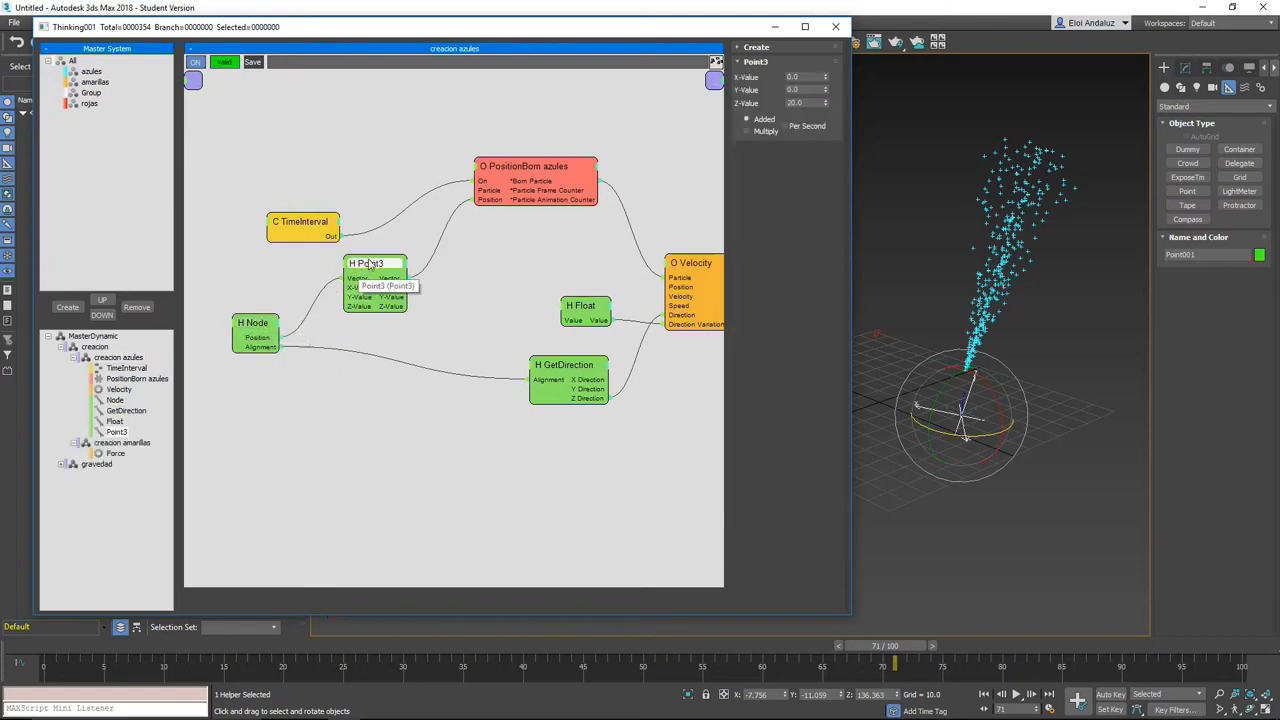
{"action": "double_click", "coordinate": [369, 264]}
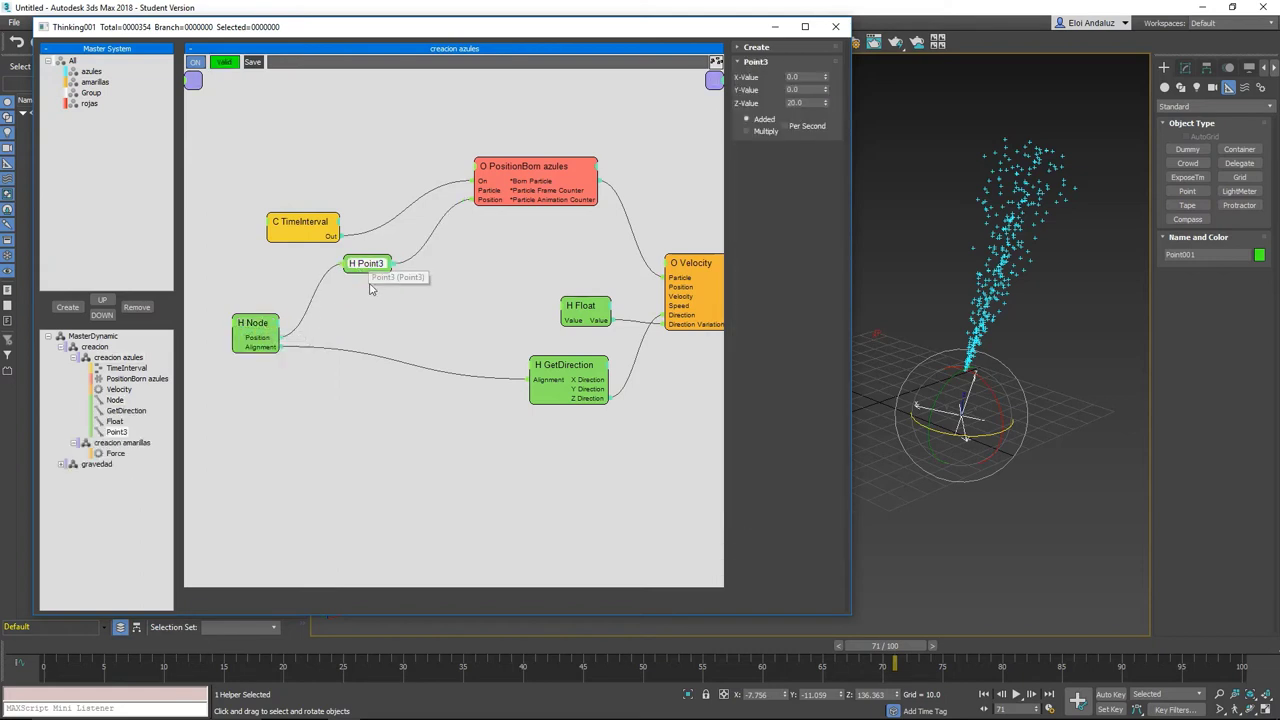
{"action": "double_click", "coordinate": [563, 363]}
{"action": "left_click_drag", "start_coordinate": [565, 366], "coordinate": [503, 369]}
{"action": "double_click", "coordinate": [503, 366]}
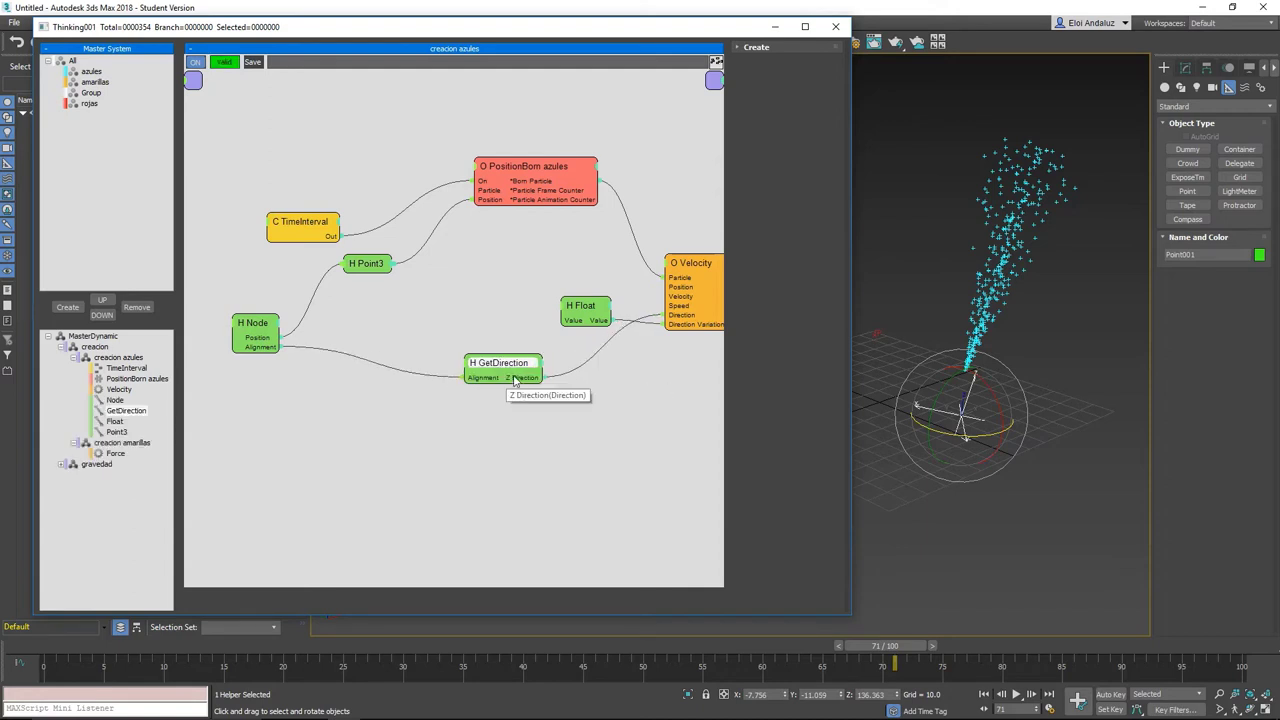
{"action": "middle_click_drag", "start_coordinate": [511, 261], "coordinate": [425, 257]}
{"action": "double_click", "coordinate": [629, 263]}
{"action": "double_click", "coordinate": [629, 263]}
{"action": "left_click_drag", "start_coordinate": [630, 262], "coordinate": [660, 270]}
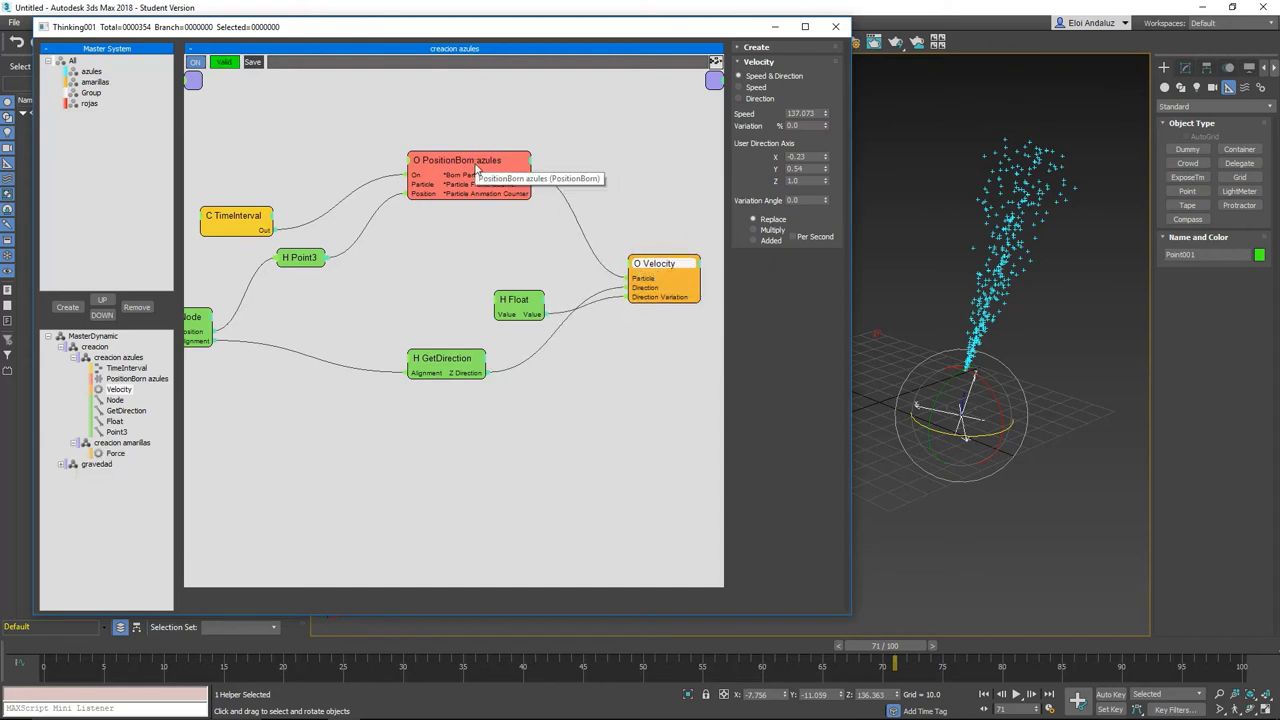
Line up PositionBorn azules, H Node, Point3 and TimeInterval neatly beside Velocity.
{"action": "left_click", "coordinate": [476, 170]}
{"action": "left_click_drag", "start_coordinate": [470, 170], "coordinate": [452, 250]}
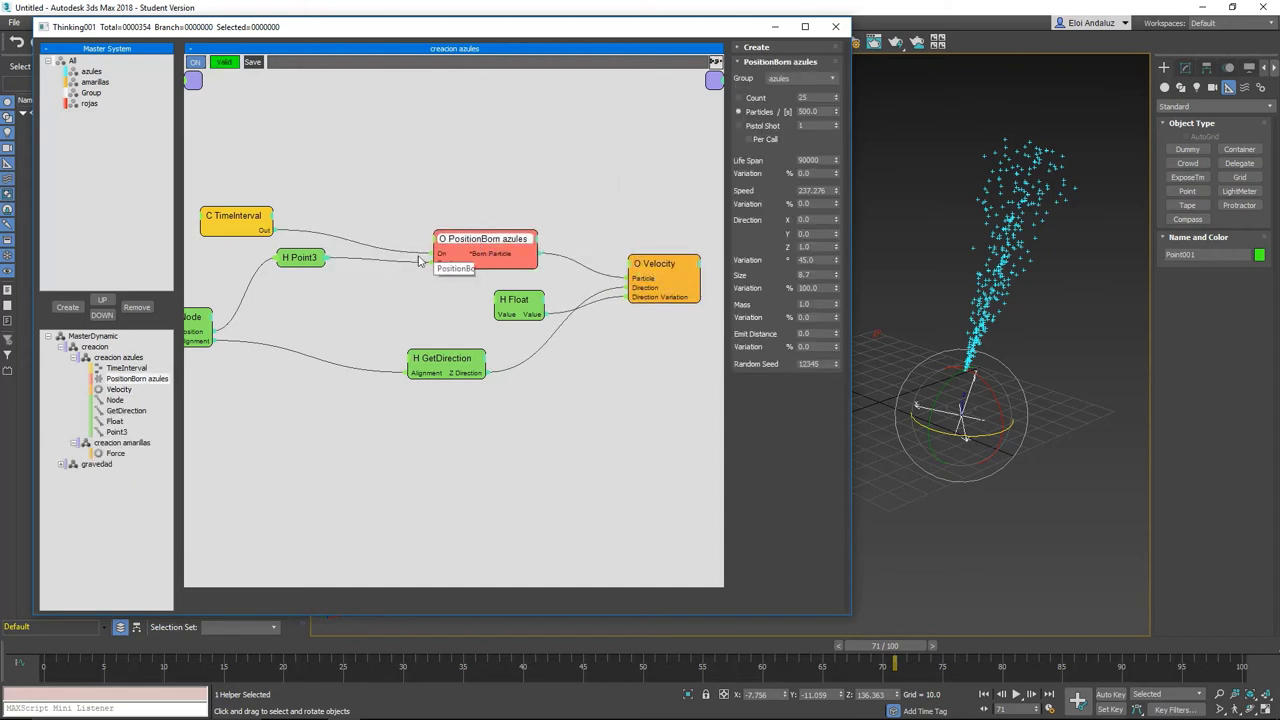
{"action": "middle_click_drag", "start_coordinate": [345, 318], "coordinate": [520, 287]}
{"action": "left_click_drag", "start_coordinate": [370, 290], "coordinate": [462, 306]}
{"action": "left_click_drag", "start_coordinate": [483, 222], "coordinate": [569, 254]}
{"action": "left_click_drag", "start_coordinate": [421, 180], "coordinate": [519, 208]}
{"action": "mouse_move", "coordinate": [559, 109]}
{"action": "middle_mouse_down"}
{"action": "mouse_move", "coordinate": [514, 143]}
{"action": "mouse_move", "coordinate": [385, 152]}
{"action": "middle_mouse_up"}
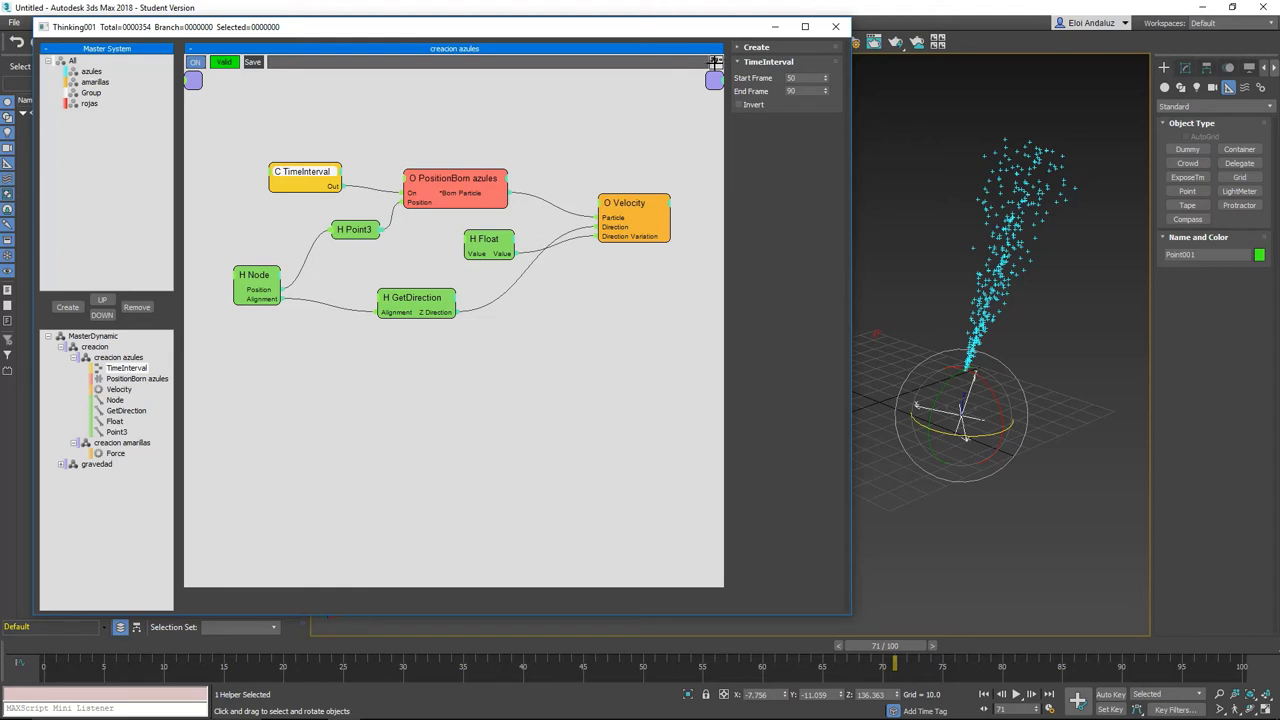
Centre the network in the editor and display the creacion azules set's settings.
{"action": "left_click_drag", "start_coordinate": [716, 57], "coordinate": [716, 62]}
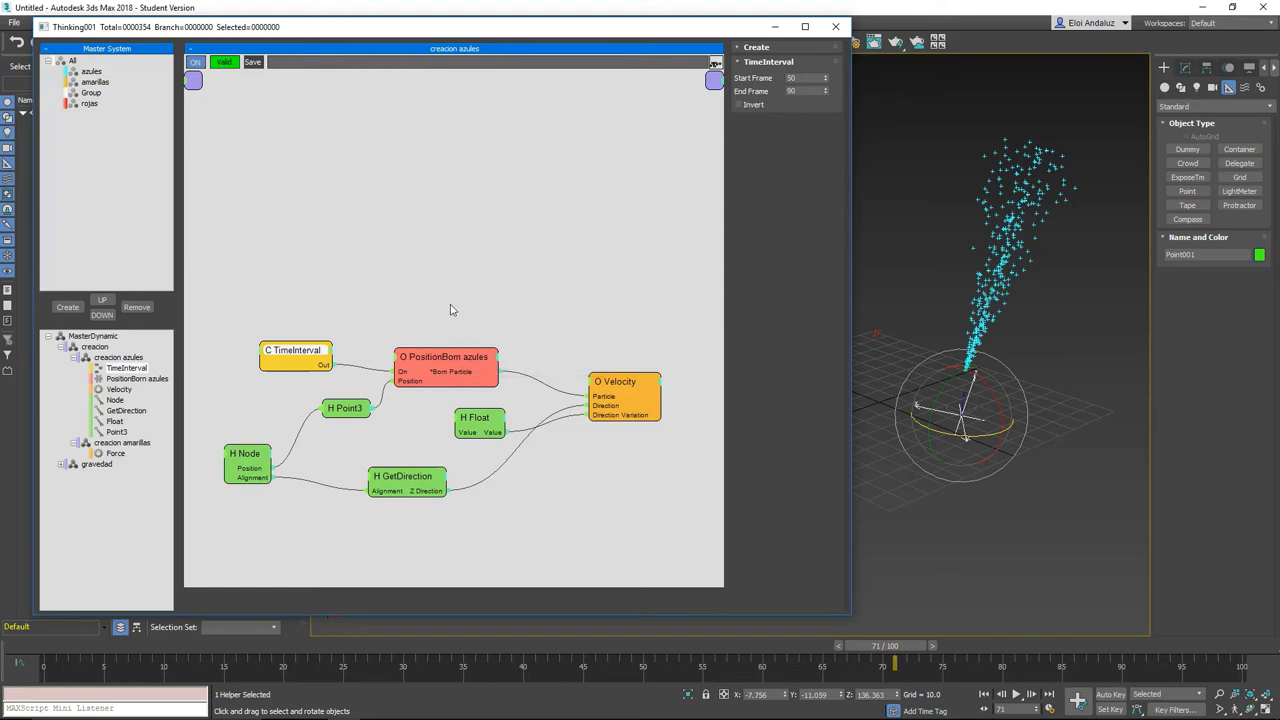
{"action": "scroll", "coordinate": [450, 310], "scroll_direction": "down", "scroll_amount": 5}
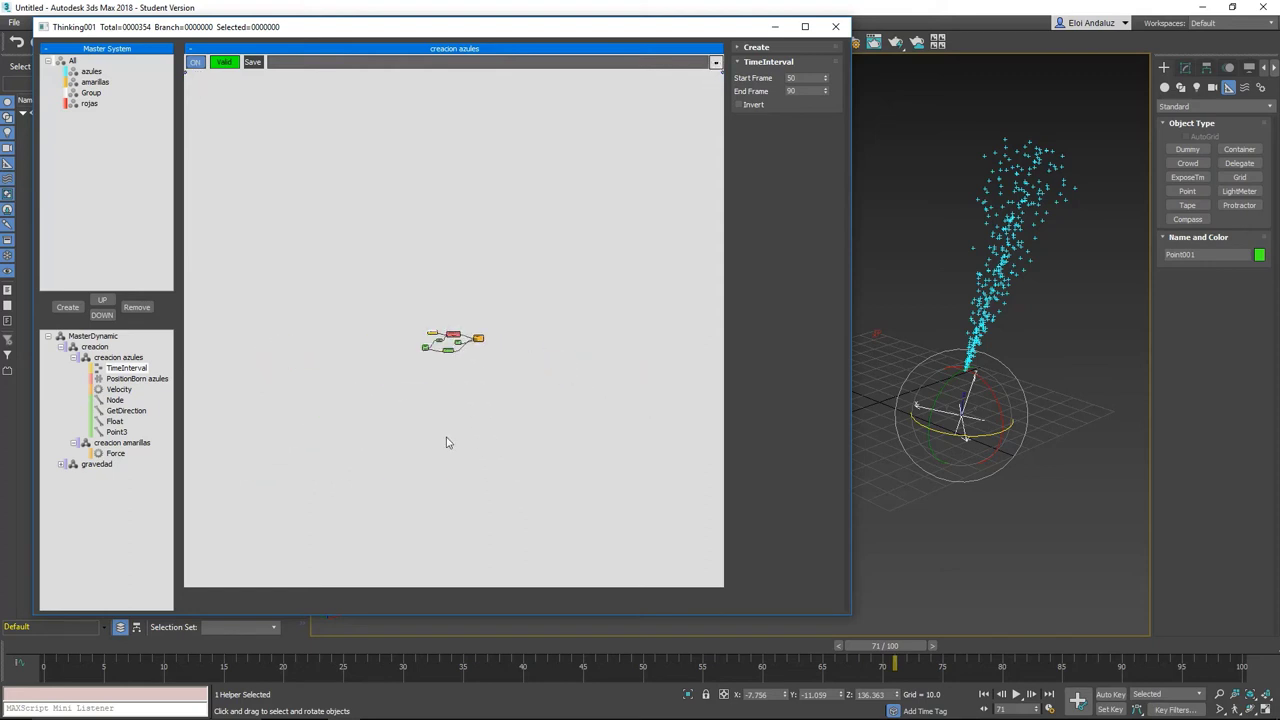
{"action": "scroll", "coordinate": [447, 440], "scroll_direction": "up", "scroll_amount": 3}
{"action": "scroll", "coordinate": [447, 432], "scroll_direction": "up", "scroll_amount": 3}
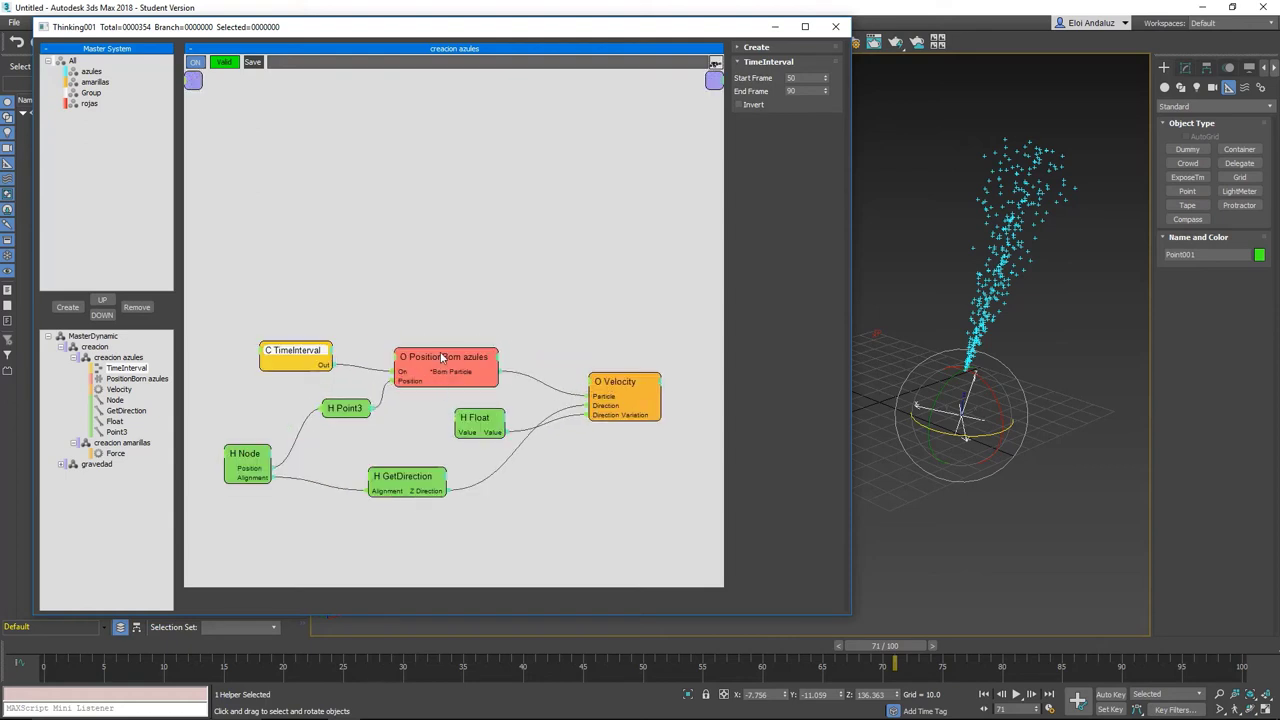
{"action": "mouse_move", "coordinate": [432, 294]}
{"action": "middle_mouse_down"}
{"action": "mouse_move", "coordinate": [408, 184]}
{"action": "mouse_move", "coordinate": [503, 191]}
{"action": "mouse_move", "coordinate": [453, 121]}
{"action": "mouse_move", "coordinate": [329, 194]}
{"action": "mouse_move", "coordinate": [403, 266]}
{"action": "mouse_move", "coordinate": [540, 209]}
{"action": "mouse_move", "coordinate": [469, 112]}
{"action": "mouse_move", "coordinate": [397, 177]}
{"action": "middle_mouse_up"}
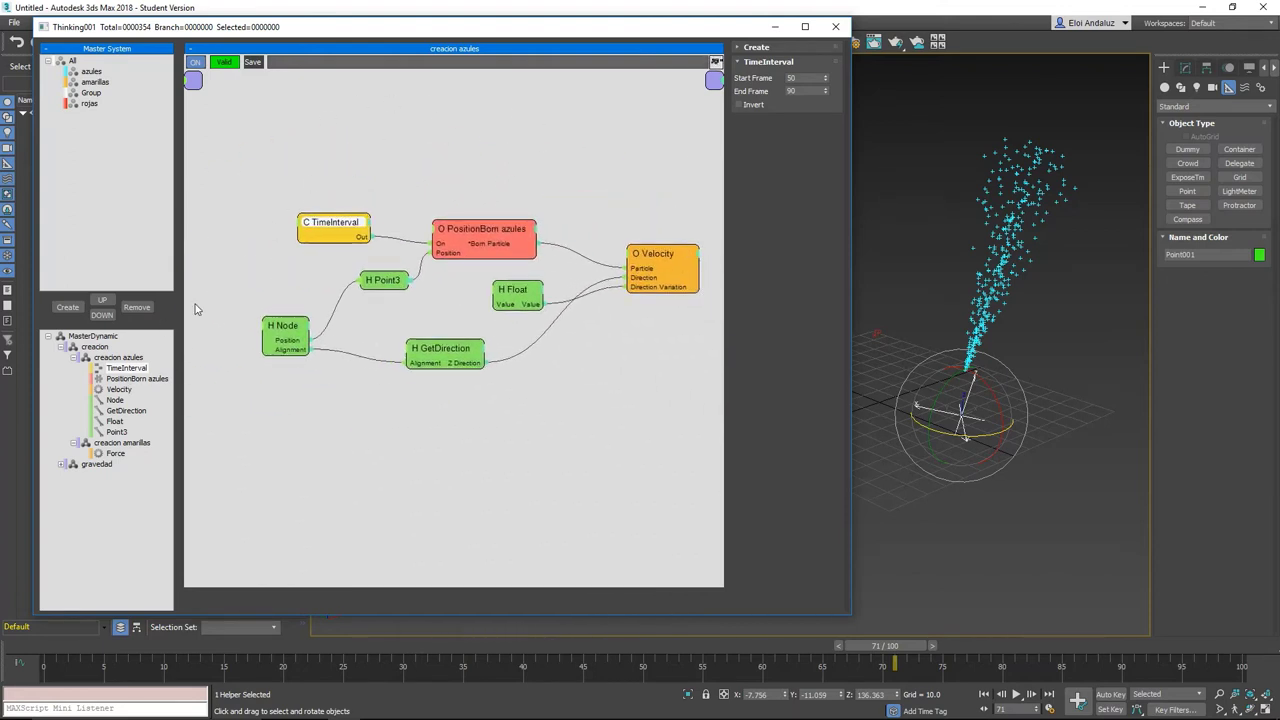
{"action": "left_click", "coordinate": [118, 357]}
{"action": "type", "text": "asdfasdf"}
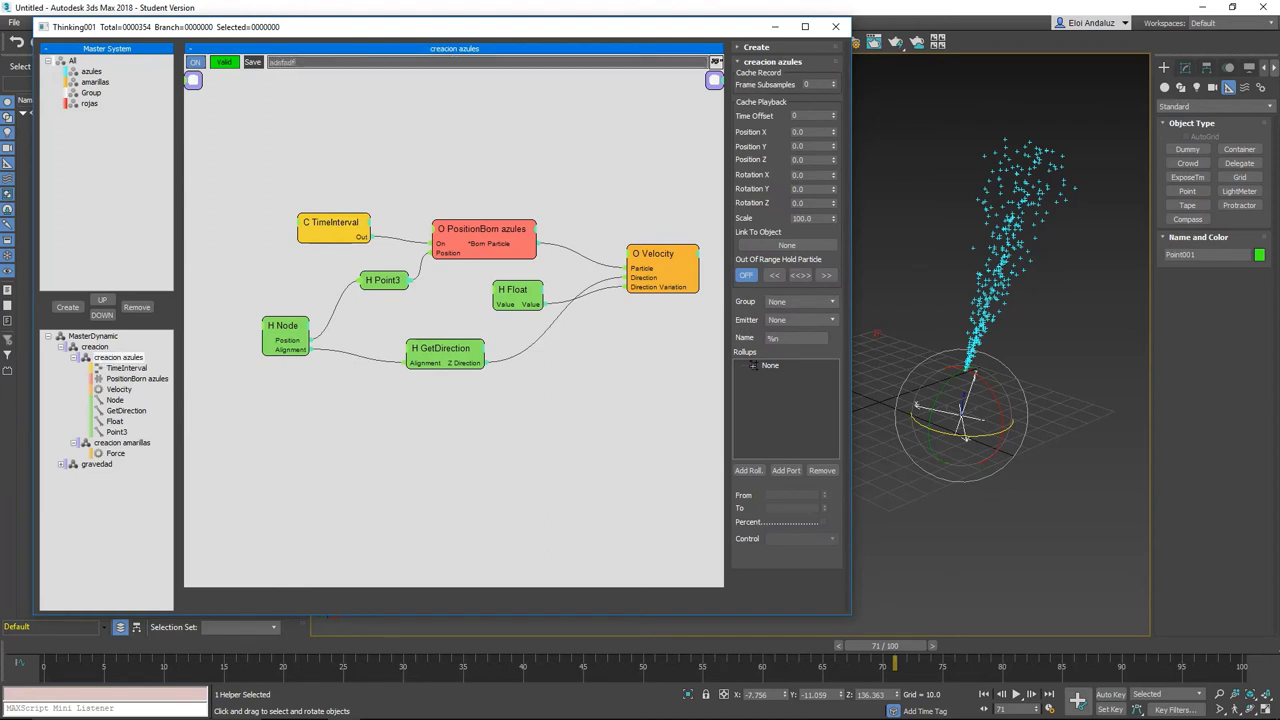
Clean stray characters from the 'Aqui creamo las particulas azules.' comment in creacion azules.
{"action": "key", "text": "BackSpace"}
{"action": "key", "text": "BackSpace"}
{"action": "type", "text": "Aqui creamo las particulas azules."}
{"action": "scroll", "coordinate": [280, 140], "scroll_direction": "down", "scroll_amount": 1}
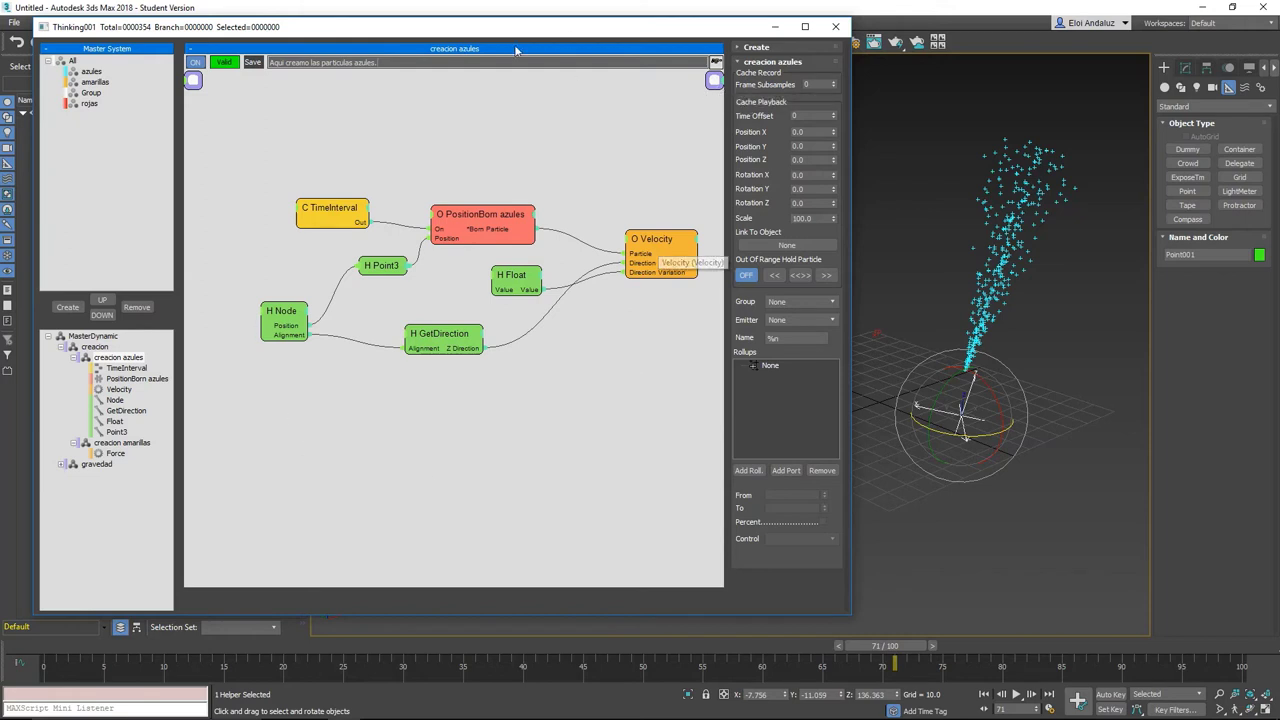
{"action": "scroll", "coordinate": [440, 177], "scroll_direction": "down", "scroll_amount": 1}
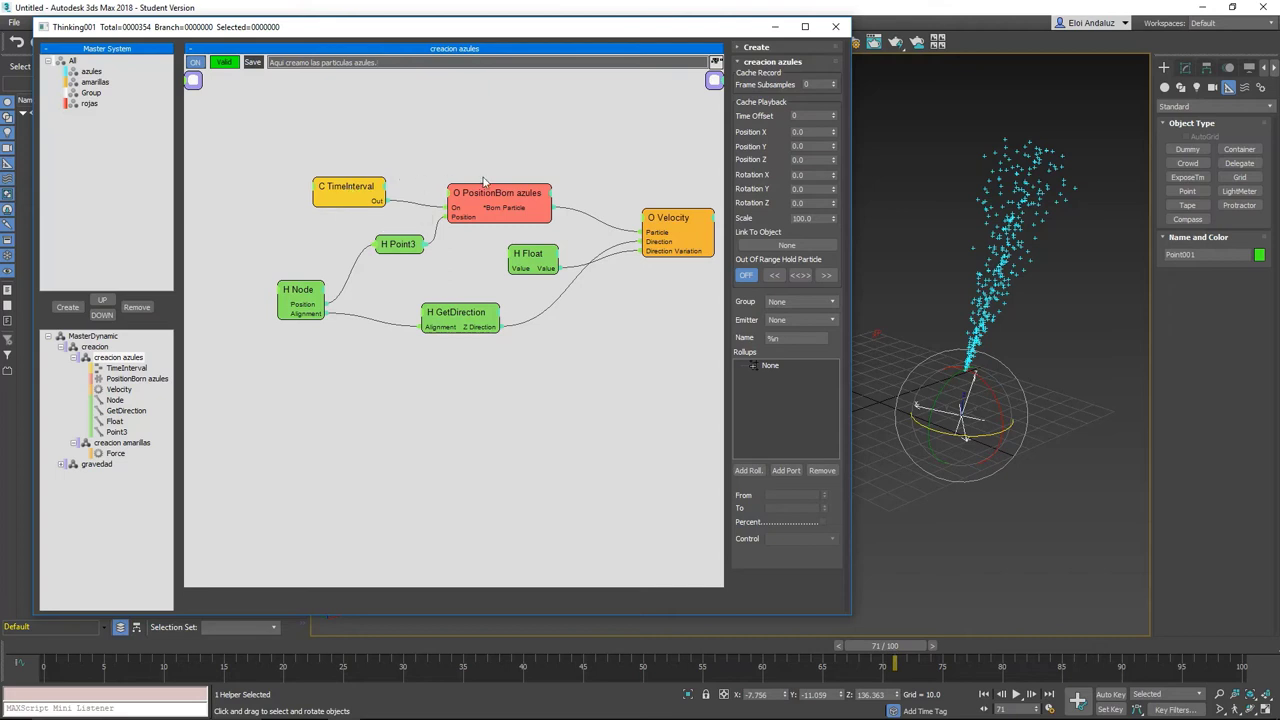
Reset the Point3 node's Z value to 0 so X, Y and Z read 0.0.
{"action": "middle_click_drag", "start_coordinate": [491, 149], "coordinate": [477, 131]}
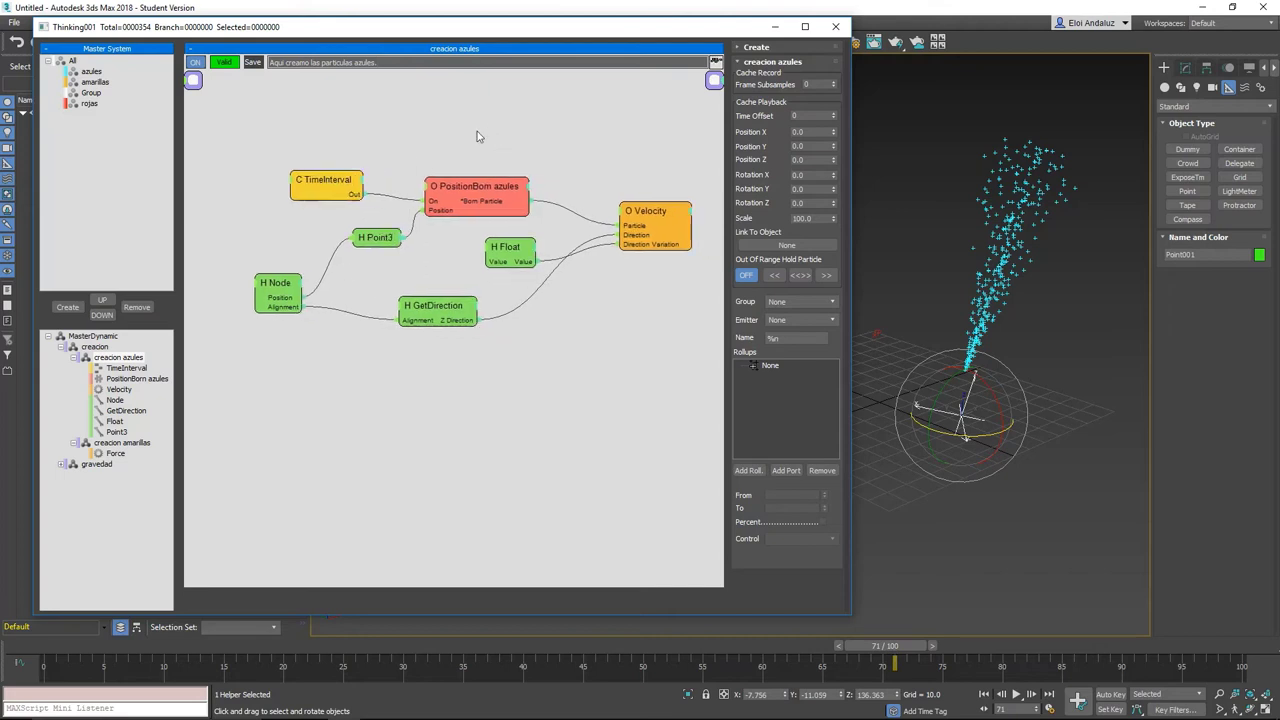
{"action": "mouse_move", "coordinate": [615, 154]}
{"action": "middle_mouse_down"}
{"action": "mouse_move", "coordinate": [607, 134]}
{"action": "mouse_move", "coordinate": [570, 145]}
{"action": "middle_mouse_up"}
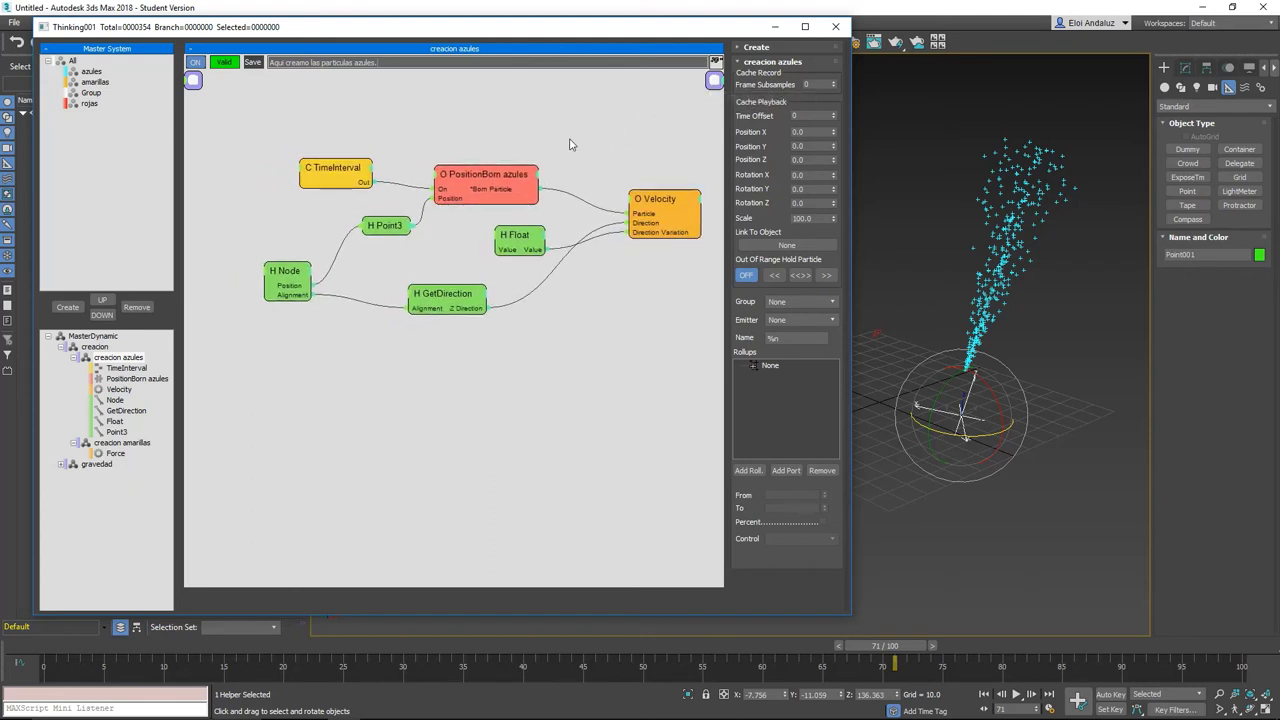
{"action": "left_click", "coordinate": [385, 225]}
{"action": "right_click", "coordinate": [824, 105]}
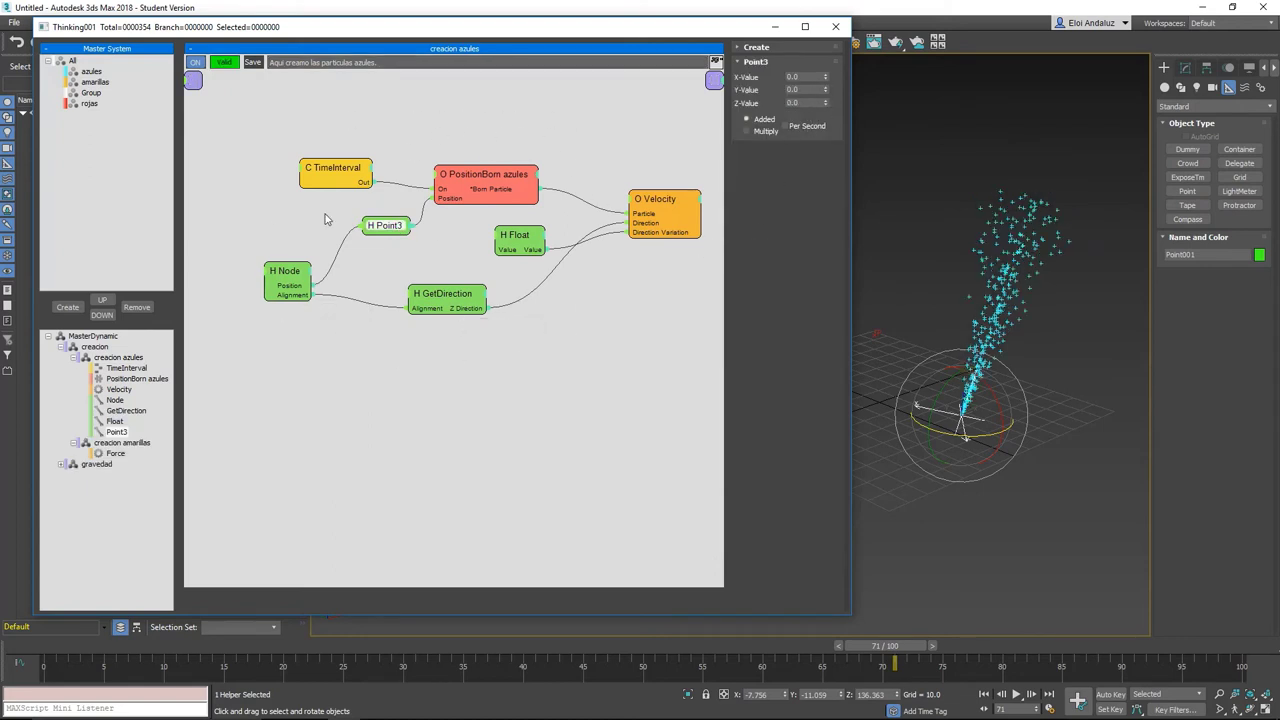
Remove the Force node so the creacion amarillas event is empty.
{"action": "left_click", "coordinate": [120, 443]}
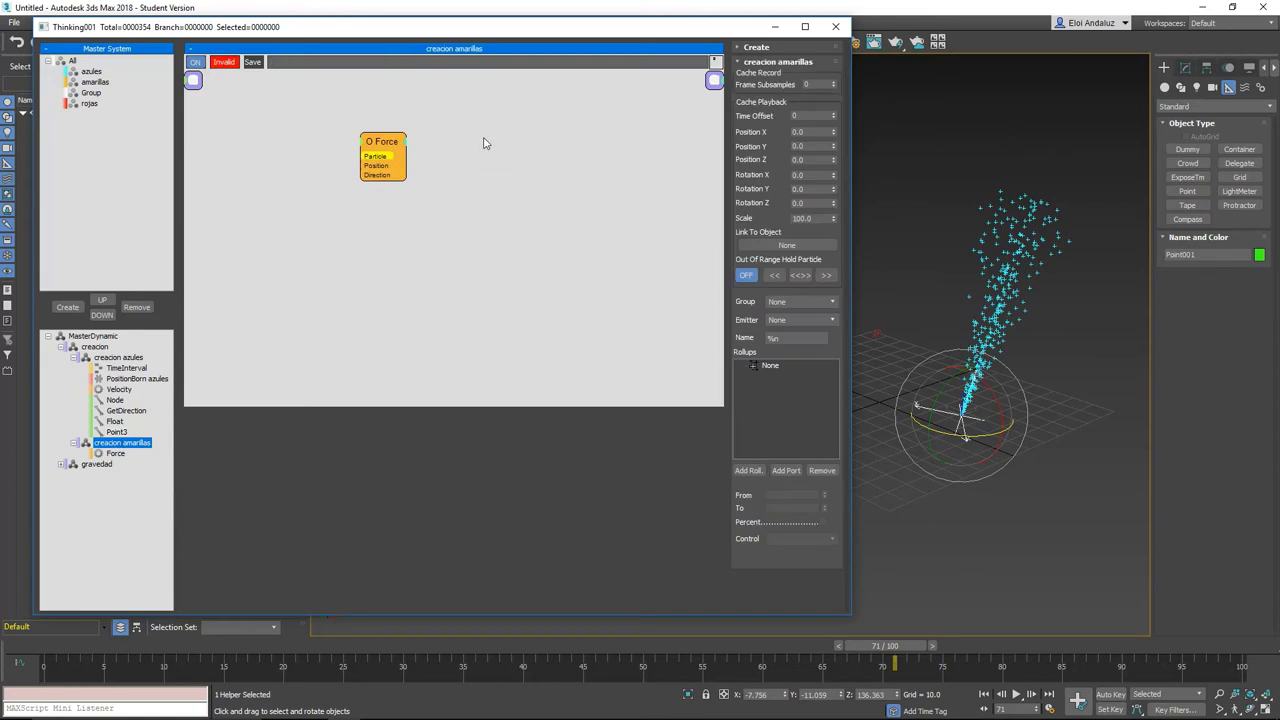
{"action": "right_click", "coordinate": [440, 126]}
{"action": "left_click", "coordinate": [486, 209]}
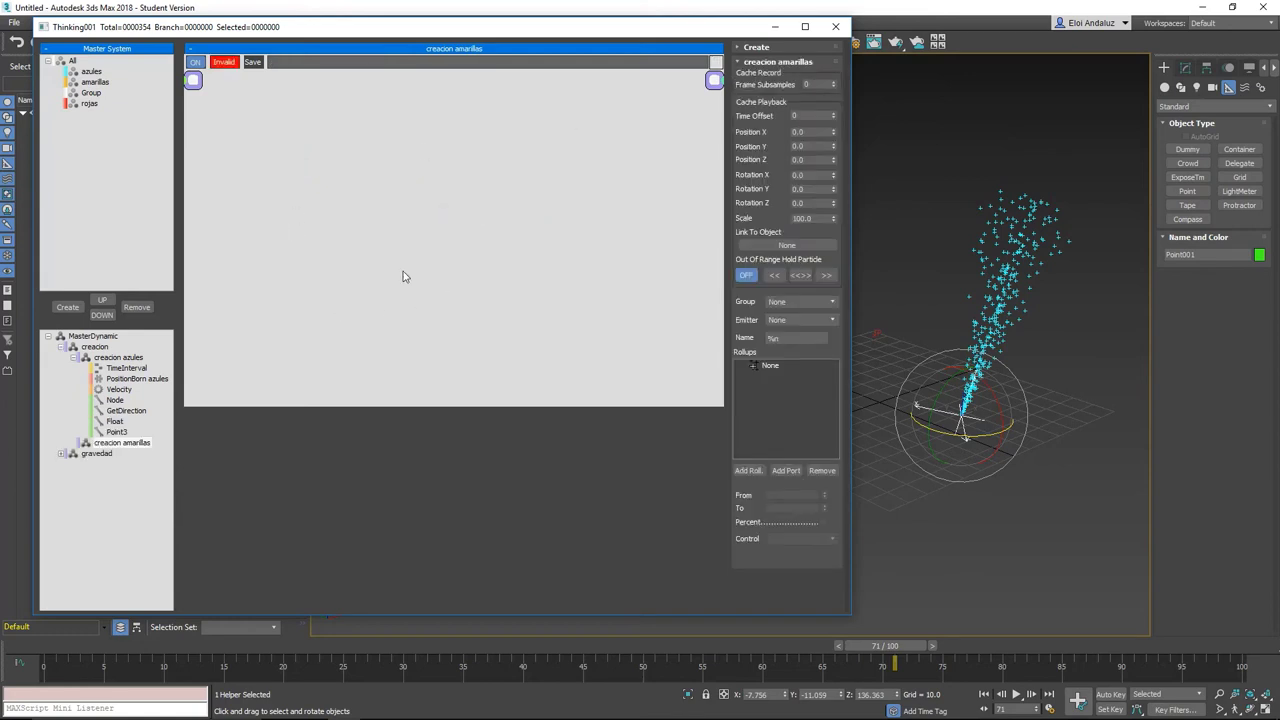
{"action": "left_click", "coordinate": [125, 369]}
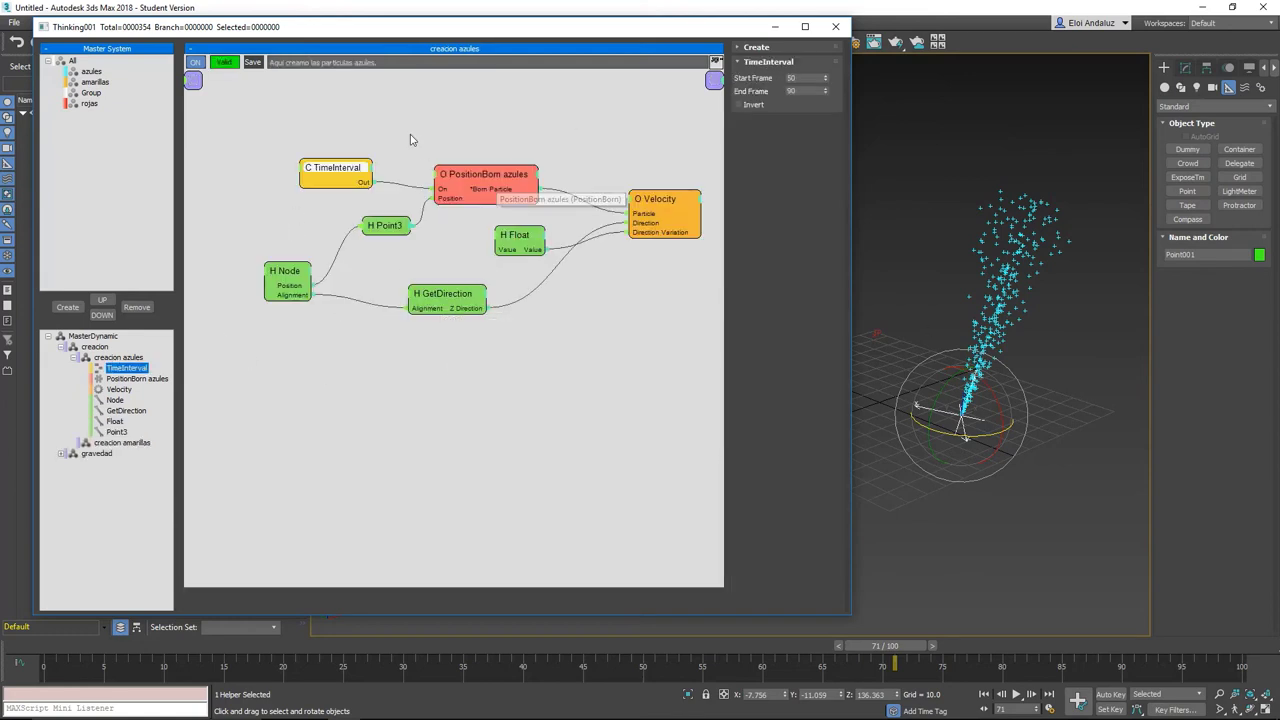
{"action": "left_click", "coordinate": [126, 444]}
In creacion azules, select all nodes and move Velocity closer to Float and PositionBorn azules.
{"action": "left_click", "coordinate": [137, 378]}
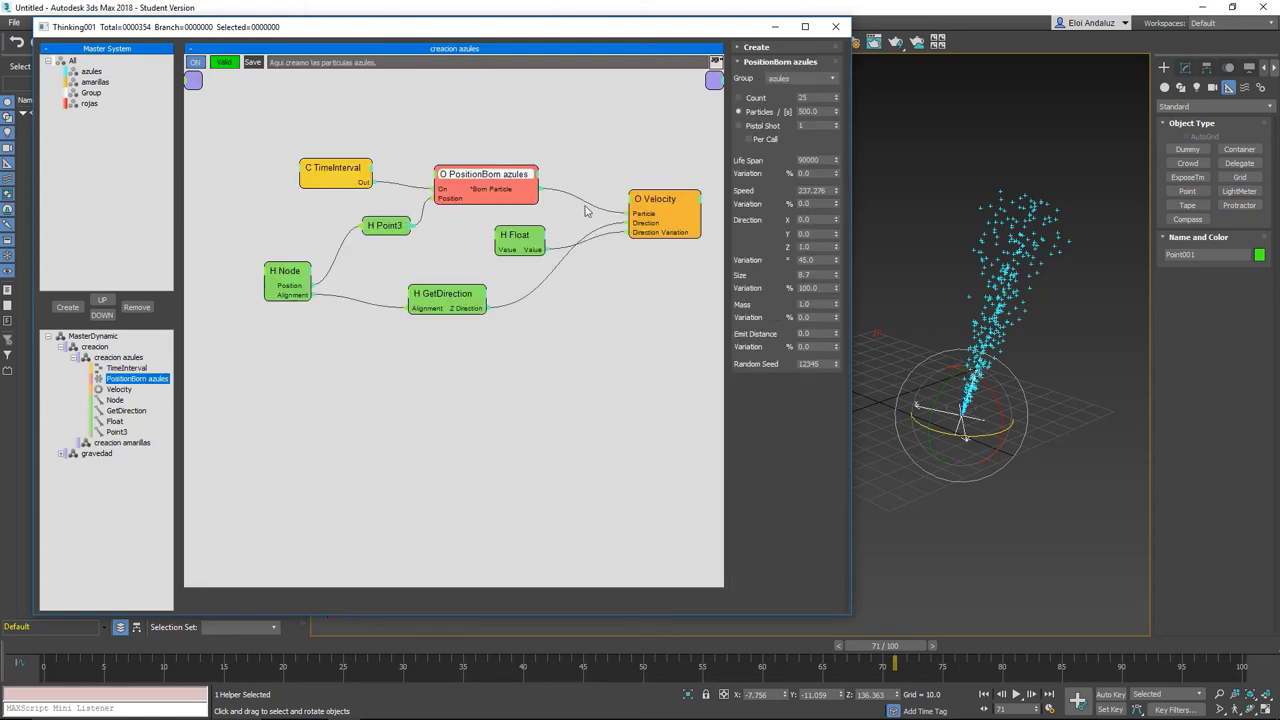
{"action": "mouse_move", "coordinate": [672, 126]}
{"action": "left_mouse_down"}
{"action": "mouse_move", "coordinate": [272, 389]}
{"action": "mouse_move", "coordinate": [297, 337]}
{"action": "left_mouse_up"}
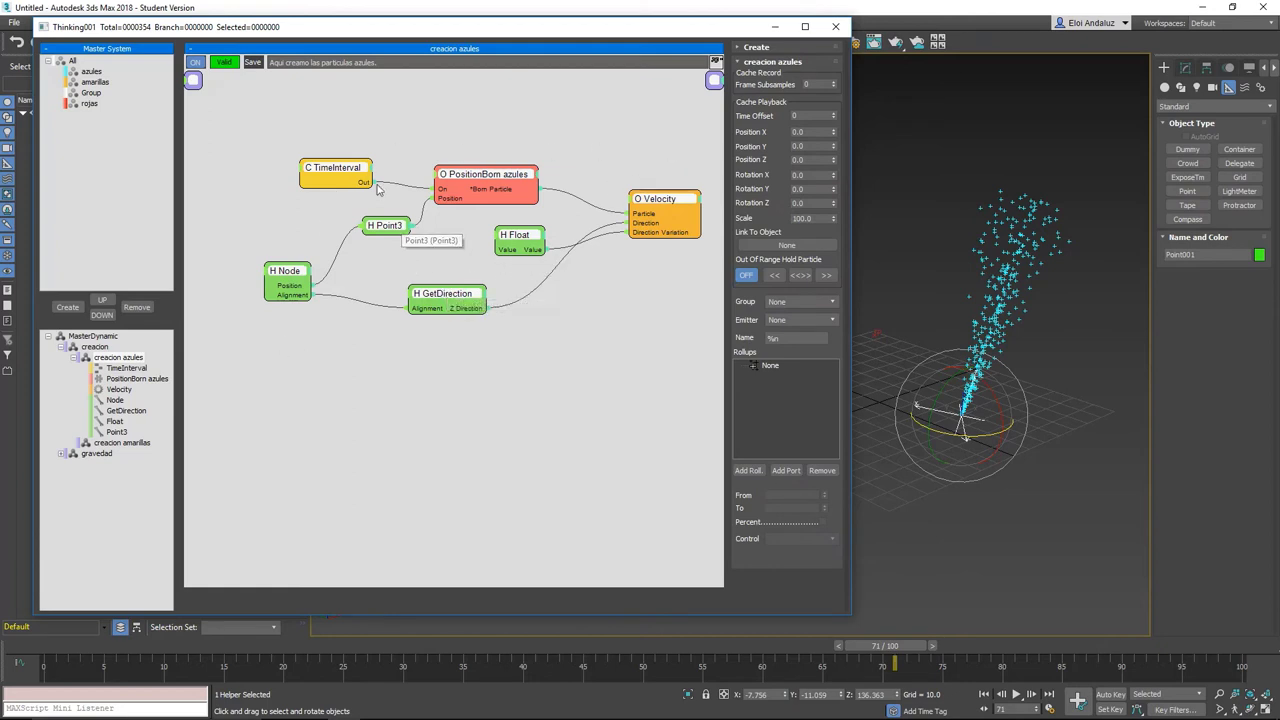
{"action": "left_click_drag", "start_coordinate": [684, 121], "coordinate": [236, 416]}
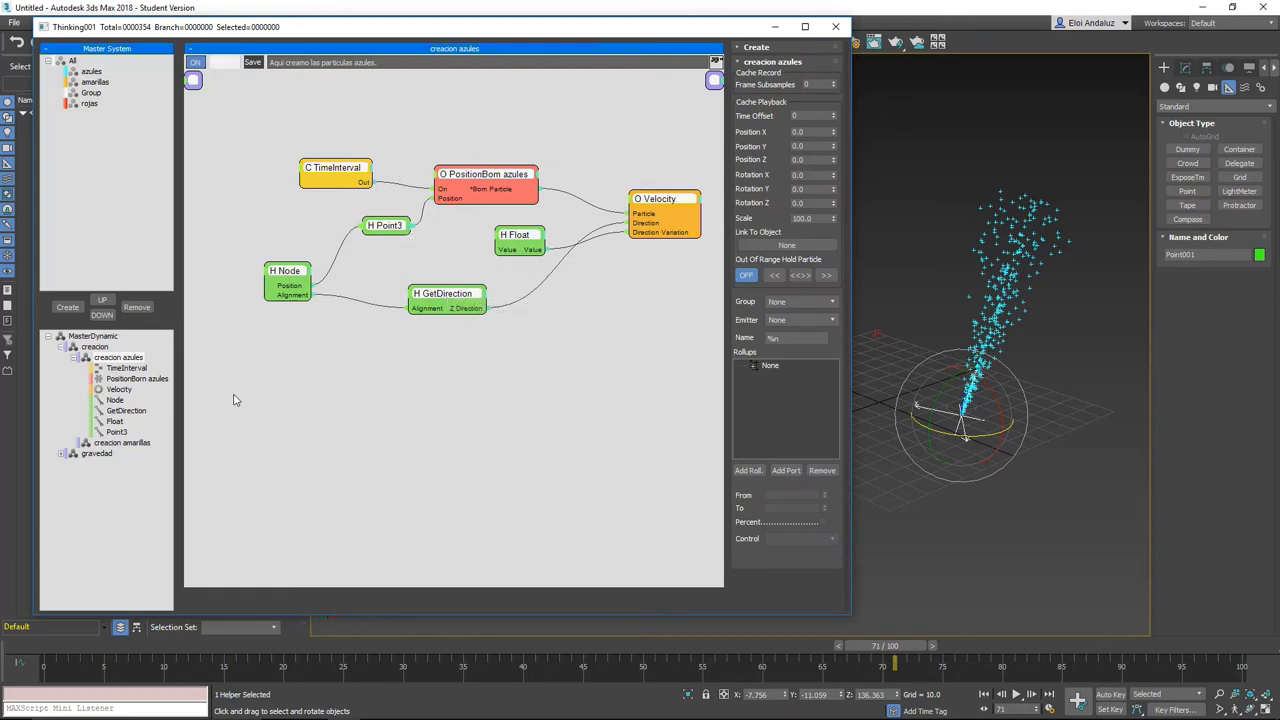
{"action": "left_click_drag", "start_coordinate": [660, 199], "coordinate": [645, 219]}
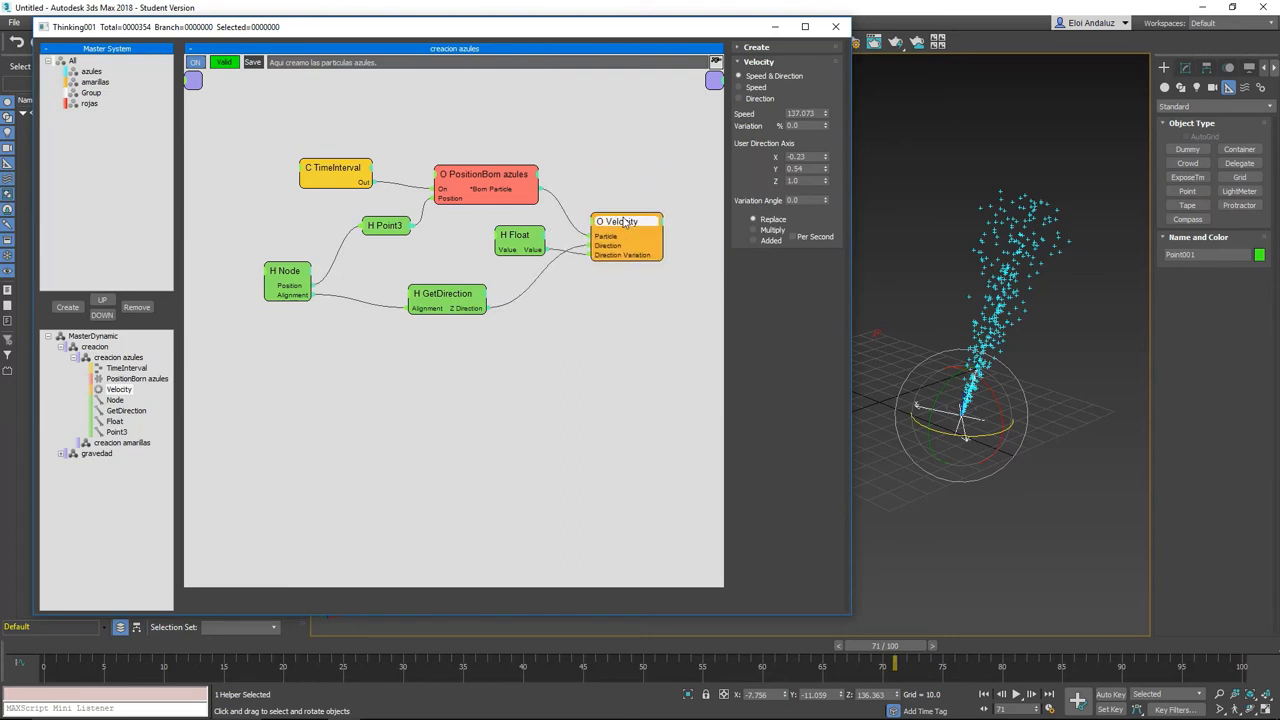
{"action": "mouse_move", "coordinate": [651, 94]}
{"action": "left_mouse_down"}
{"action": "mouse_move", "coordinate": [533, 288]}
{"action": "mouse_move", "coordinate": [246, 408]}
{"action": "left_mouse_up"}
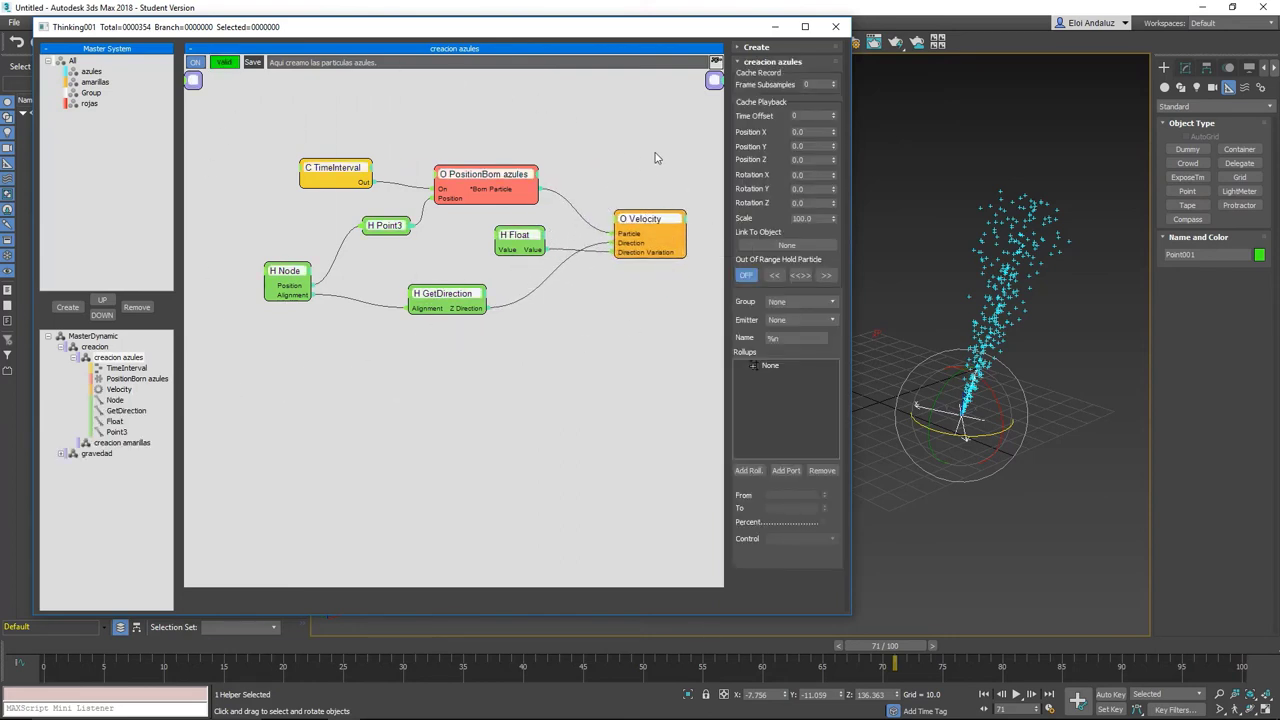
{"action": "left_click_drag", "start_coordinate": [661, 218], "coordinate": [718, 291]}
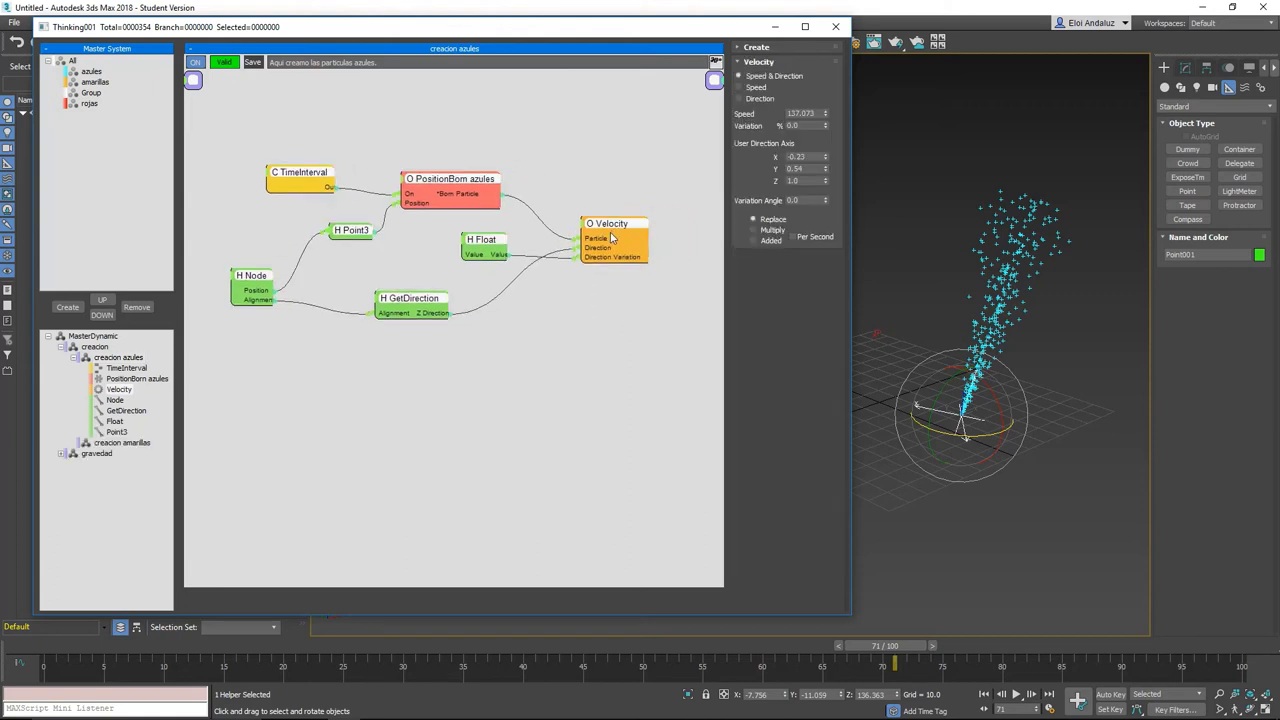
{"action": "mouse_move", "coordinate": [718, 291]}
{"action": "middle_mouse_down"}
{"action": "mouse_move", "coordinate": [530, 145]}
{"action": "mouse_move", "coordinate": [725, 293]}
{"action": "mouse_move", "coordinate": [505, 200]}
{"action": "mouse_move", "coordinate": [617, 153]}
{"action": "mouse_move", "coordinate": [604, 195]}
{"action": "middle_mouse_up"}
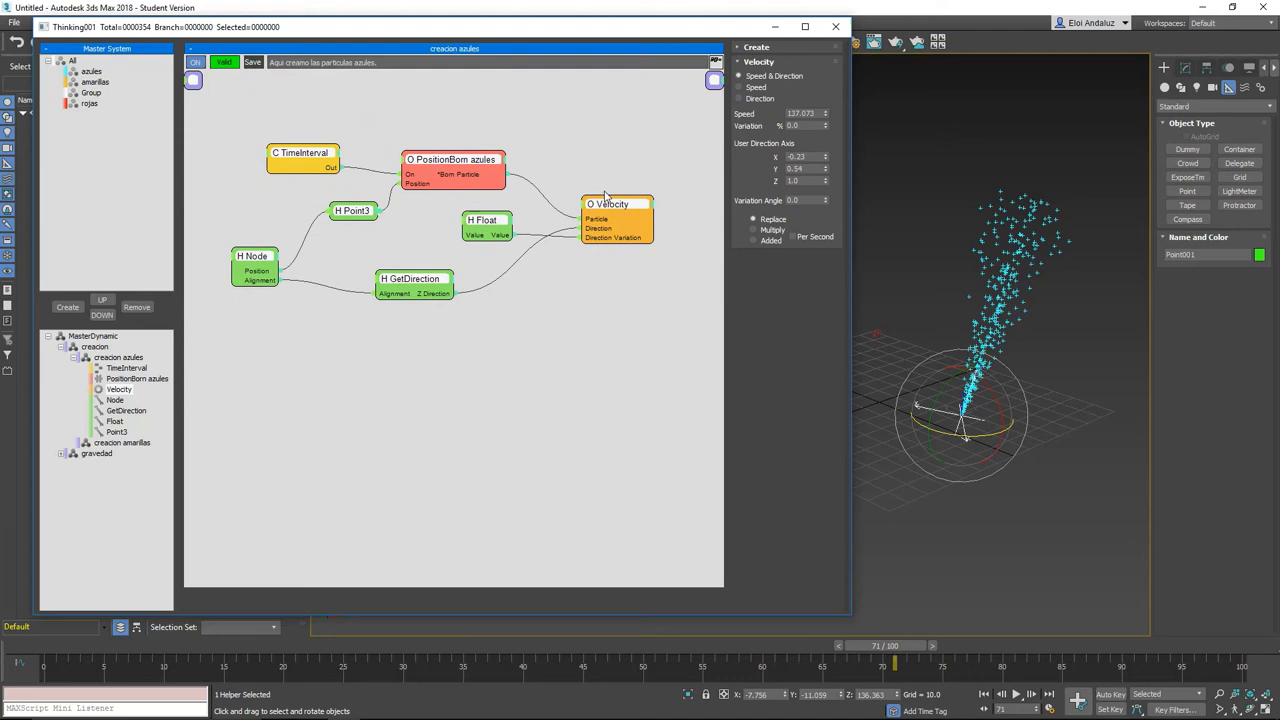
Copy the azules network nodes and paste them into the creacion amarillas event.
{"action": "right_click", "coordinate": [590, 137]}
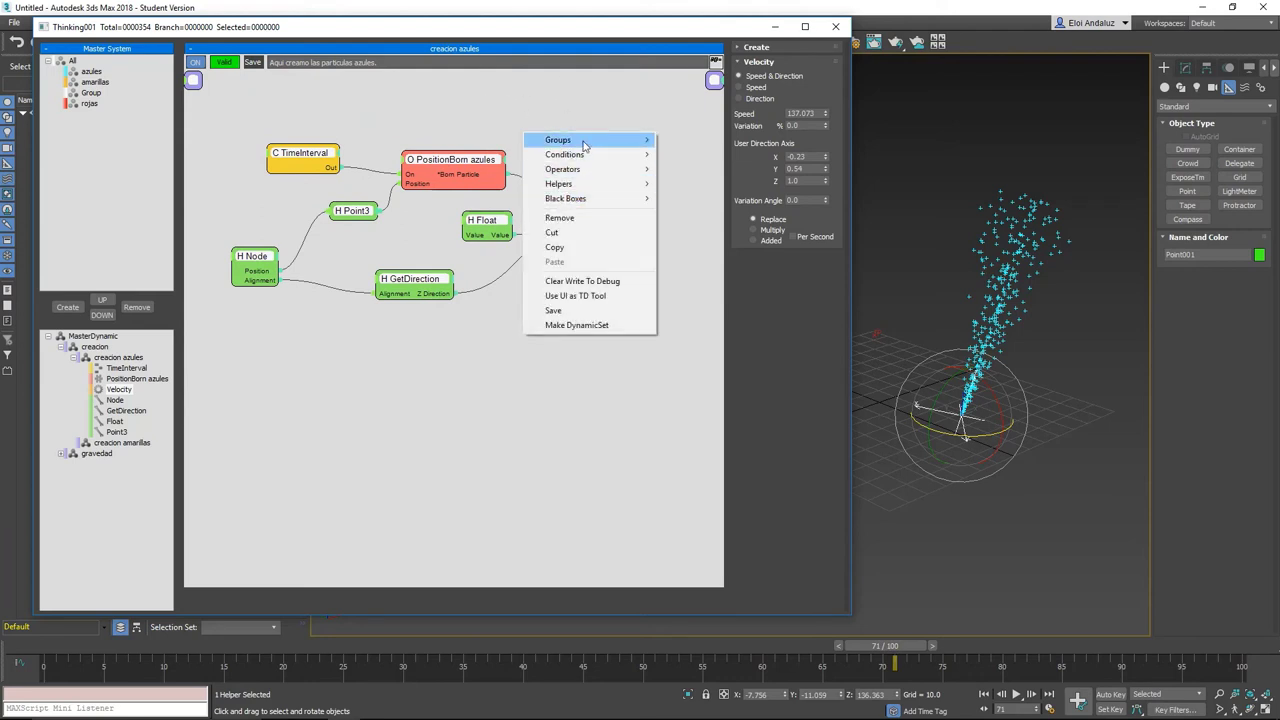
{"action": "left_click", "coordinate": [573, 247]}
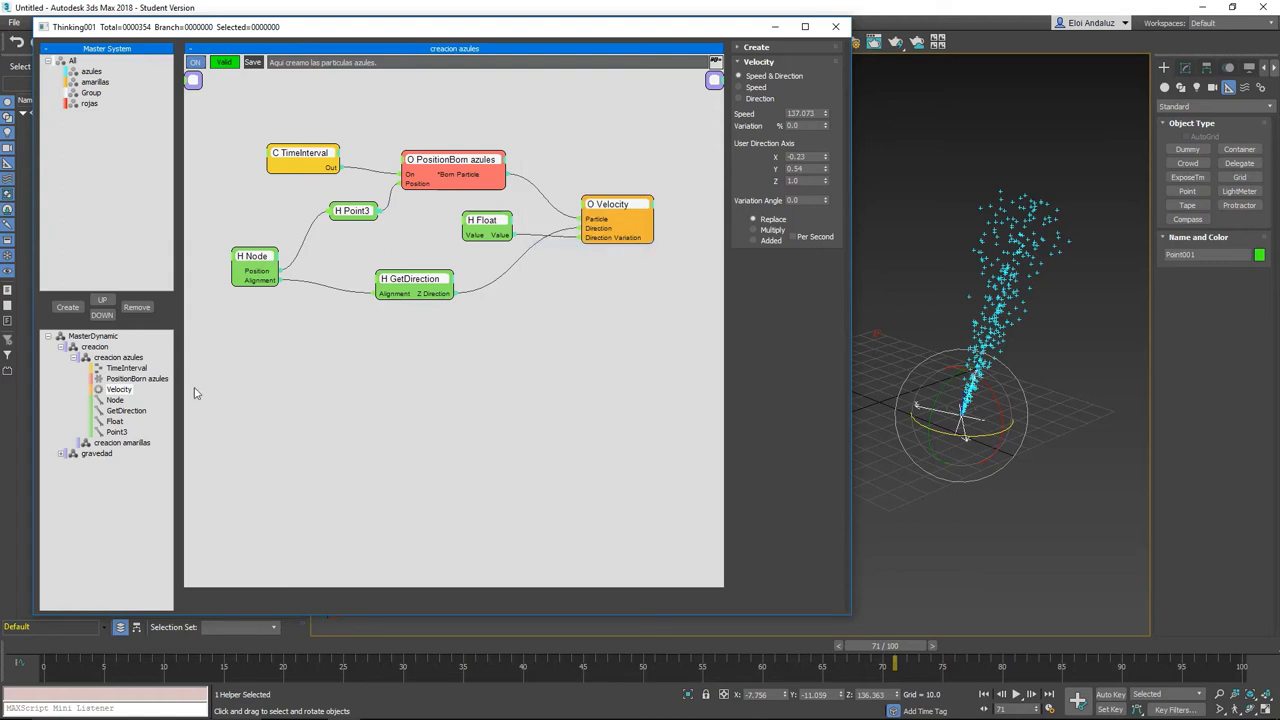
{"action": "left_click", "coordinate": [125, 445]}
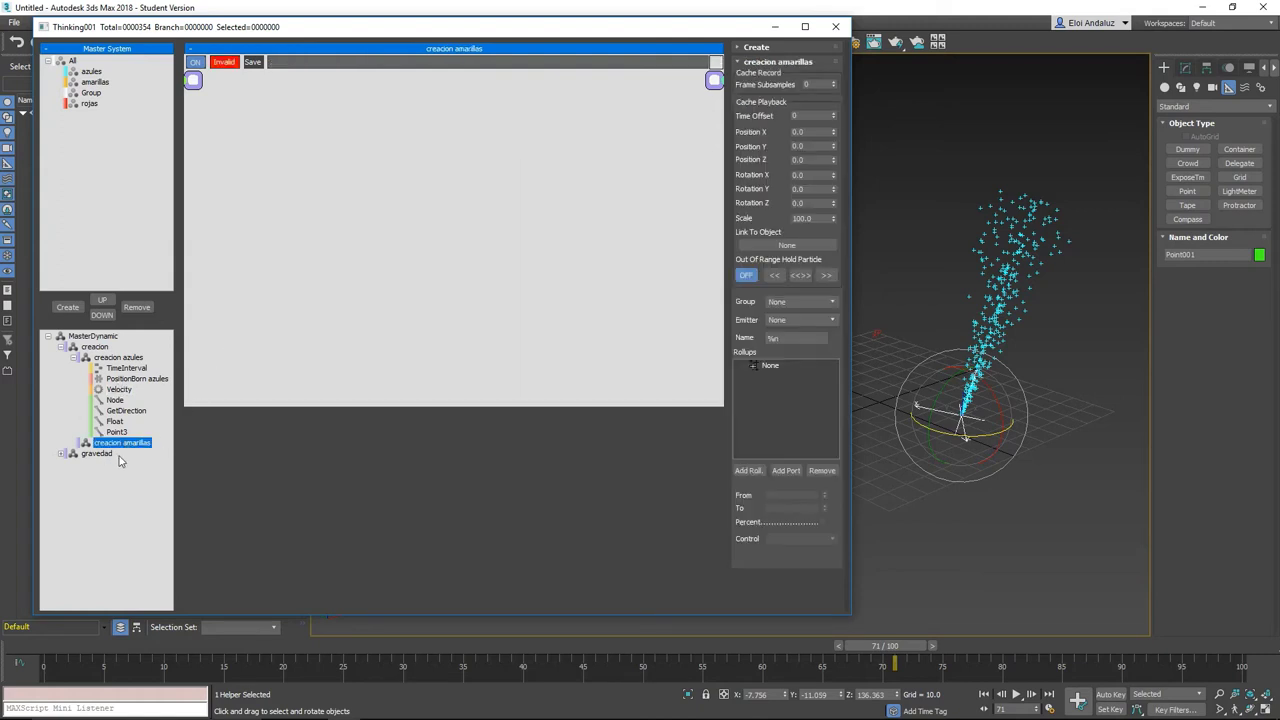
{"action": "right_click", "coordinate": [290, 137]}
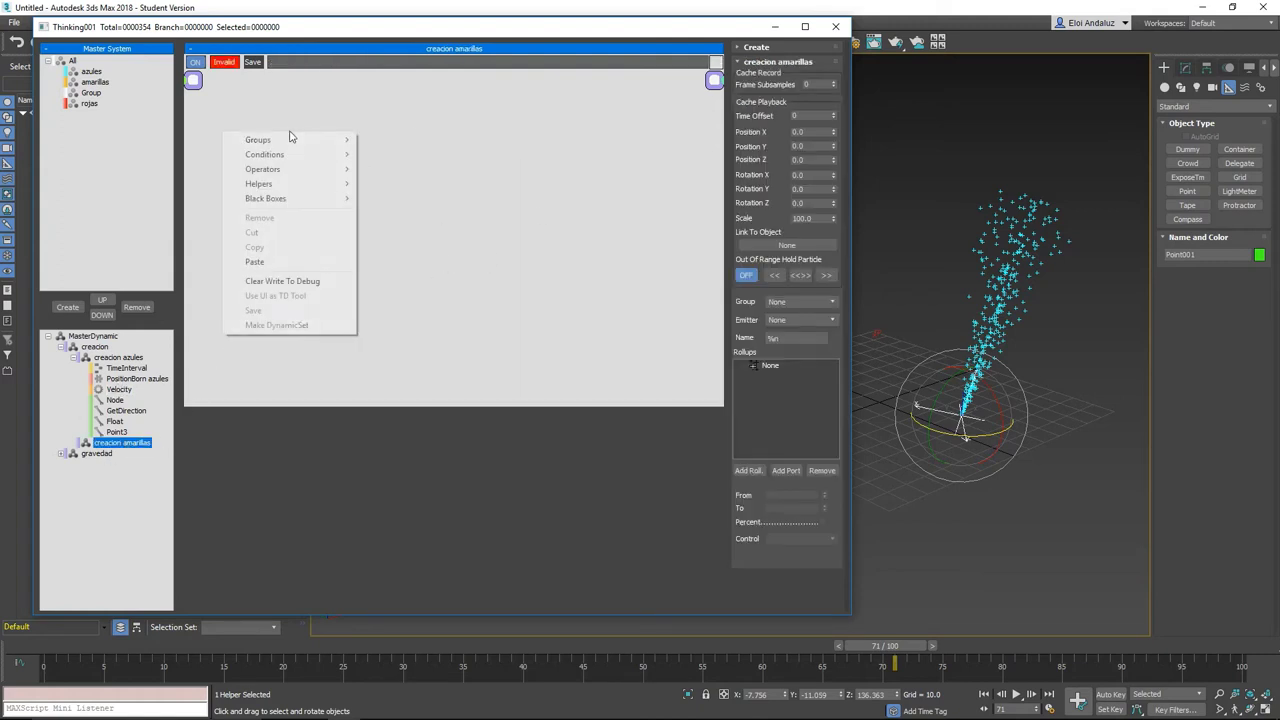
{"action": "left_click", "coordinate": [293, 262]}
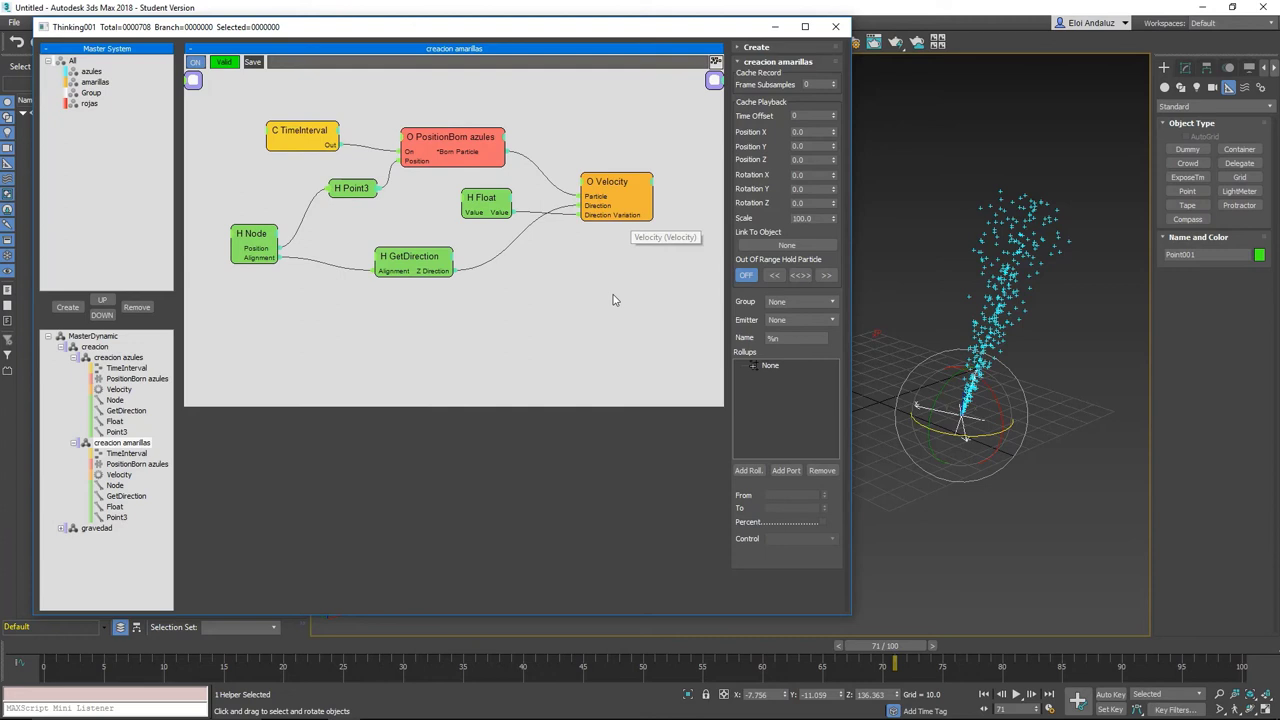
Rename the pasted PositionBorn node to 'PositionBorn amarillas'.
{"action": "left_click", "coordinate": [435, 147]}
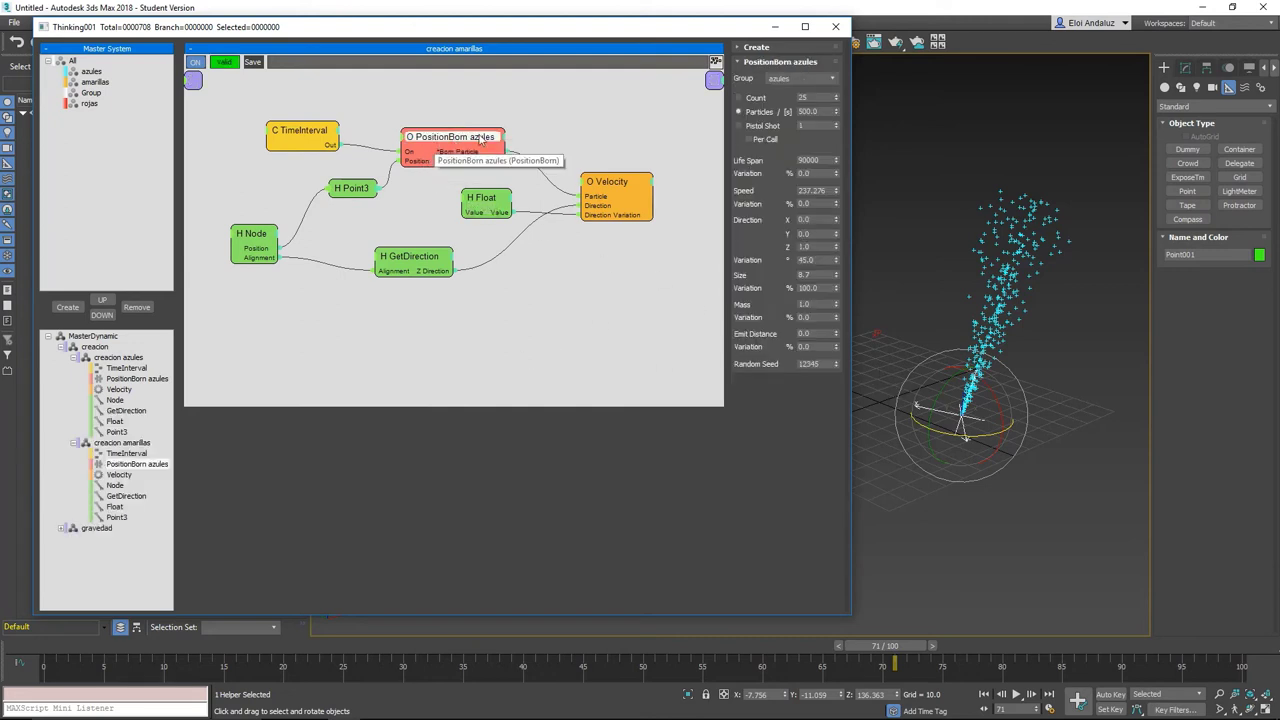
{"action": "right_click", "coordinate": [480, 139]}
{"action": "left_click", "coordinate": [476, 158]}
{"action": "left_click_drag", "start_coordinate": [488, 140], "coordinate": [454, 139]}
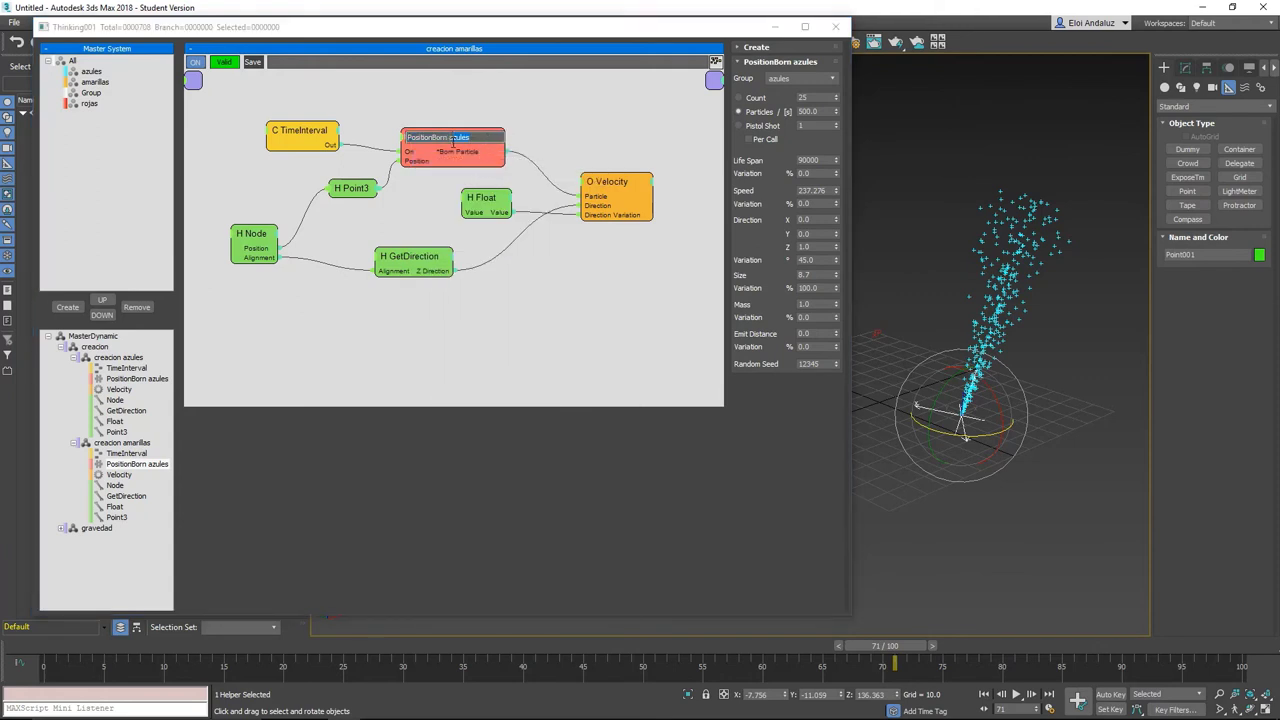
{"action": "type", "text": "marilla"}
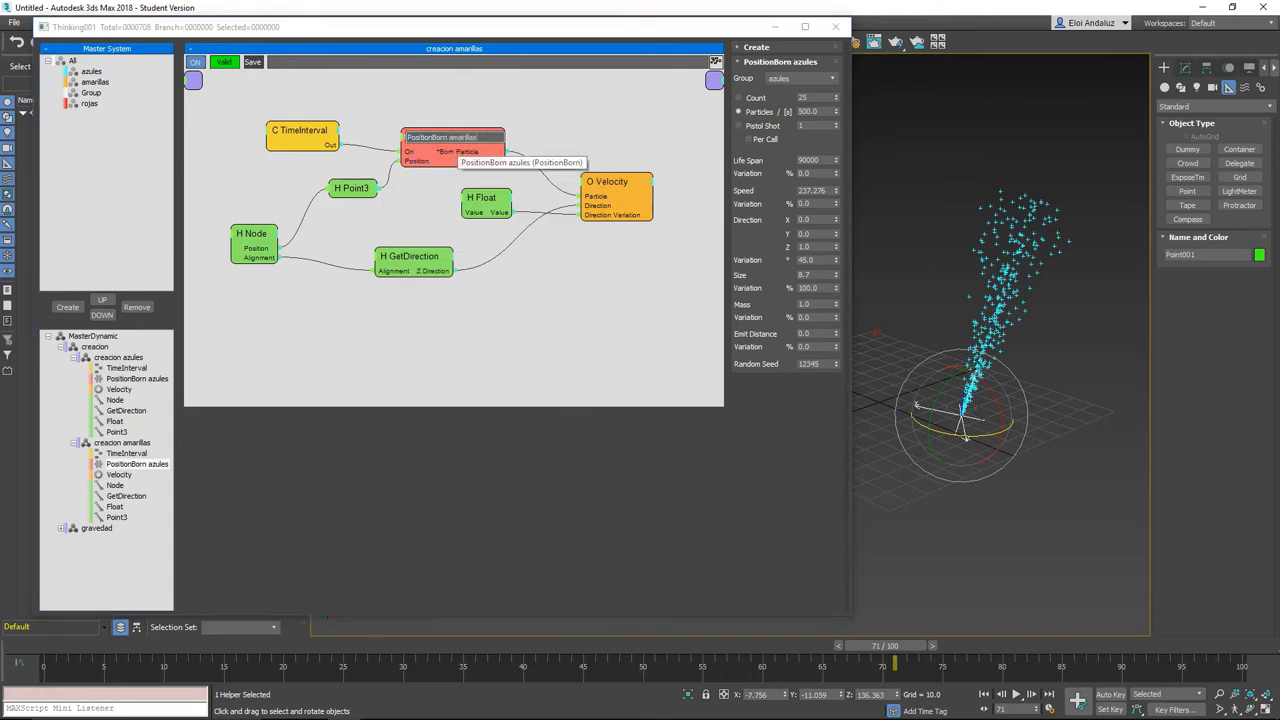
{"action": "key", "text": "Return"}
{"action": "left_click", "coordinate": [458, 145]}
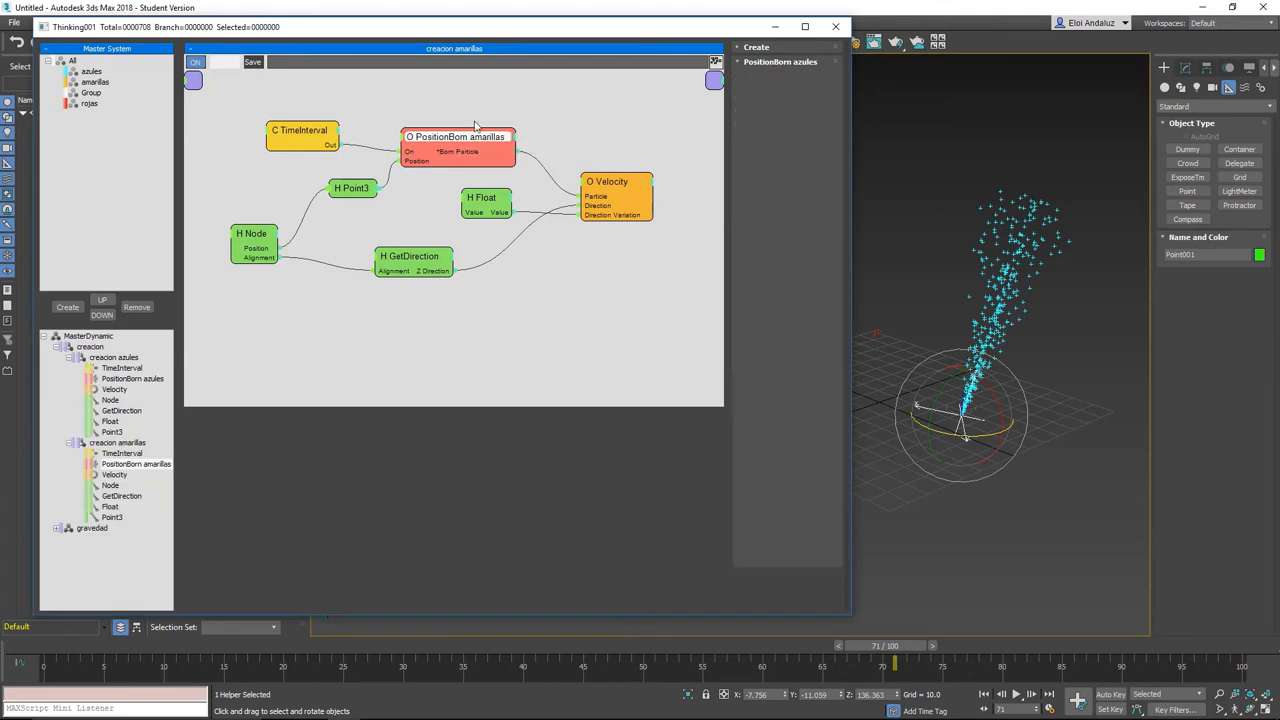
{"action": "left_click_drag", "start_coordinate": [453, 138], "coordinate": [480, 130]}
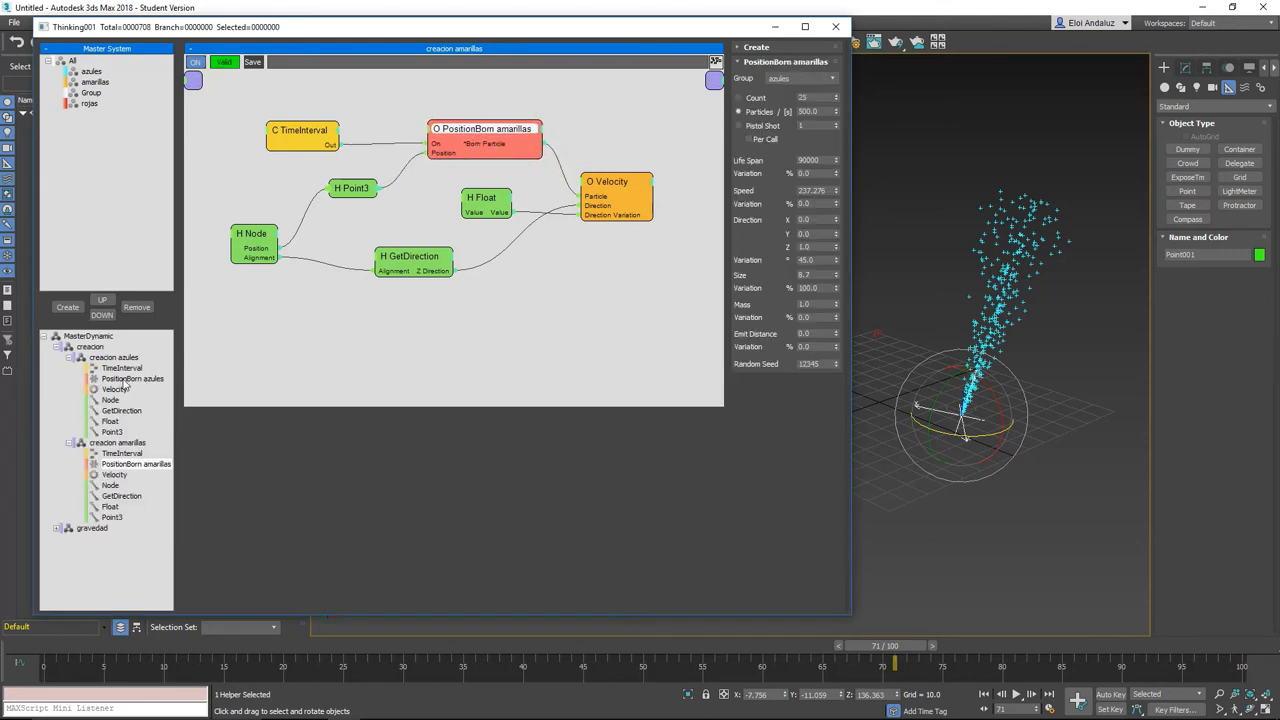
Set PositionBorn amarillas to emit the amarillas particle group.
{"action": "left_click", "coordinate": [797, 78]}
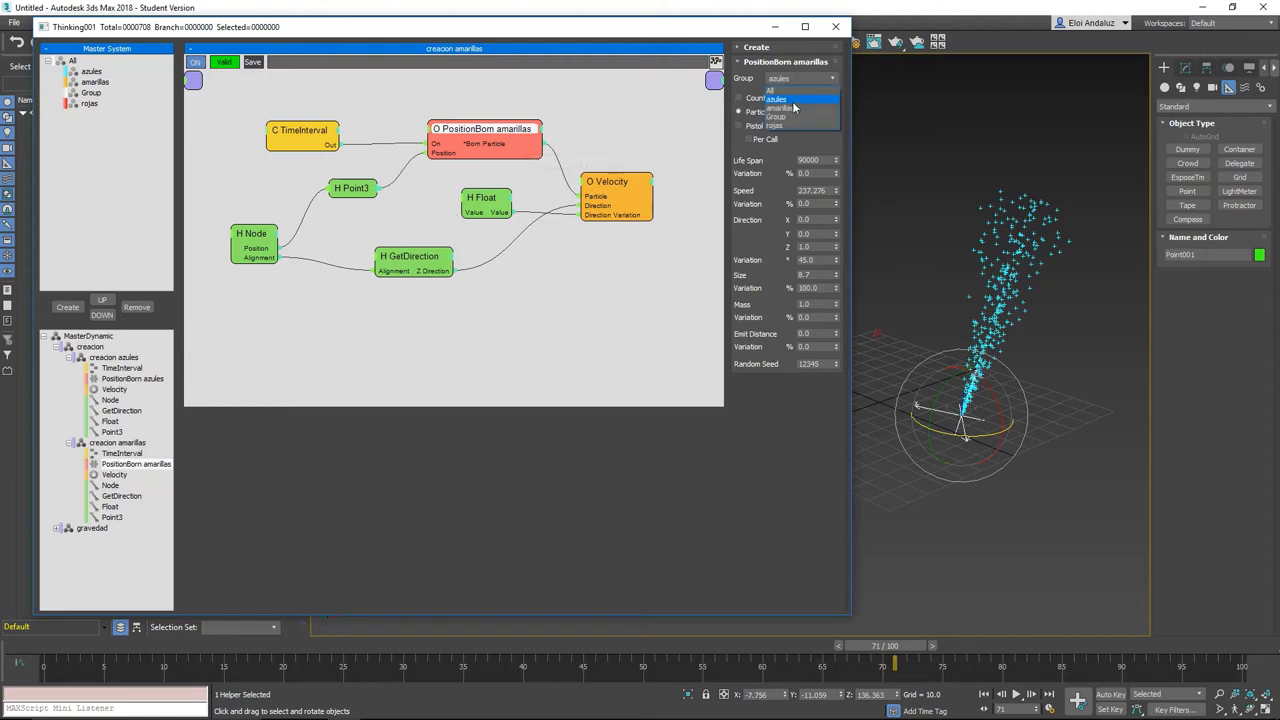
{"action": "left_click", "coordinate": [794, 107]}
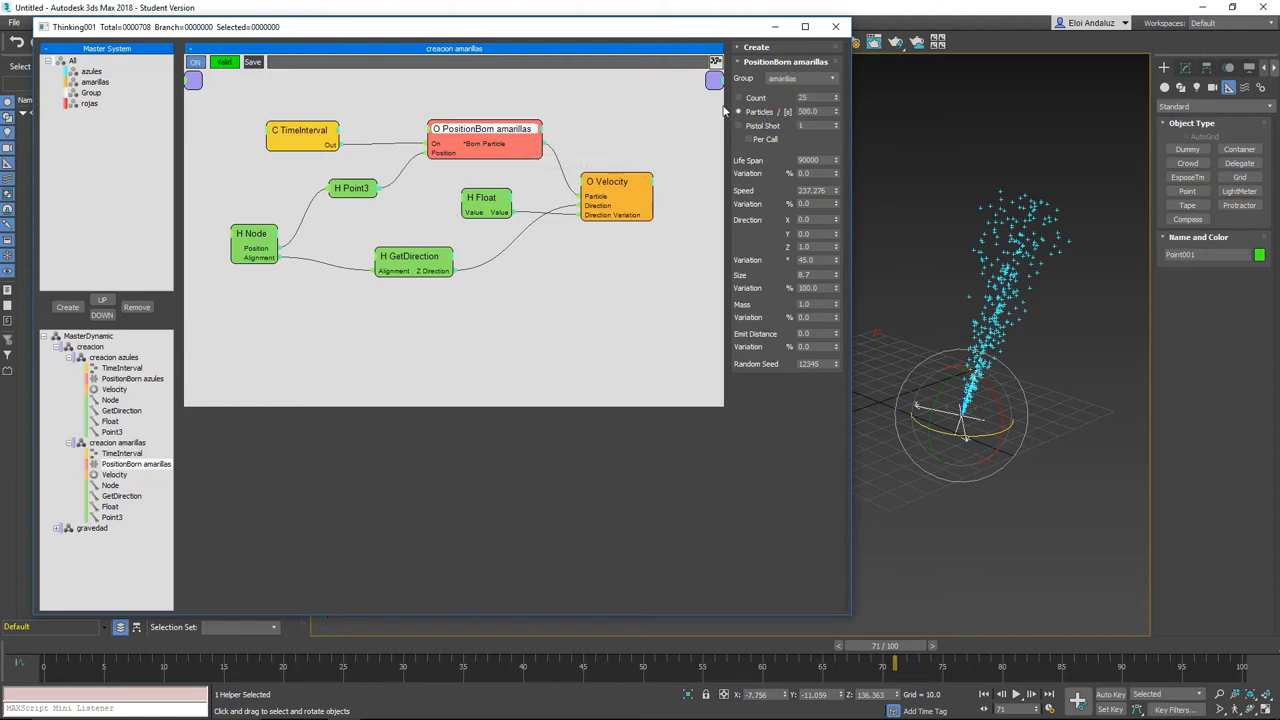
{"action": "left_click", "coordinate": [100, 83]}
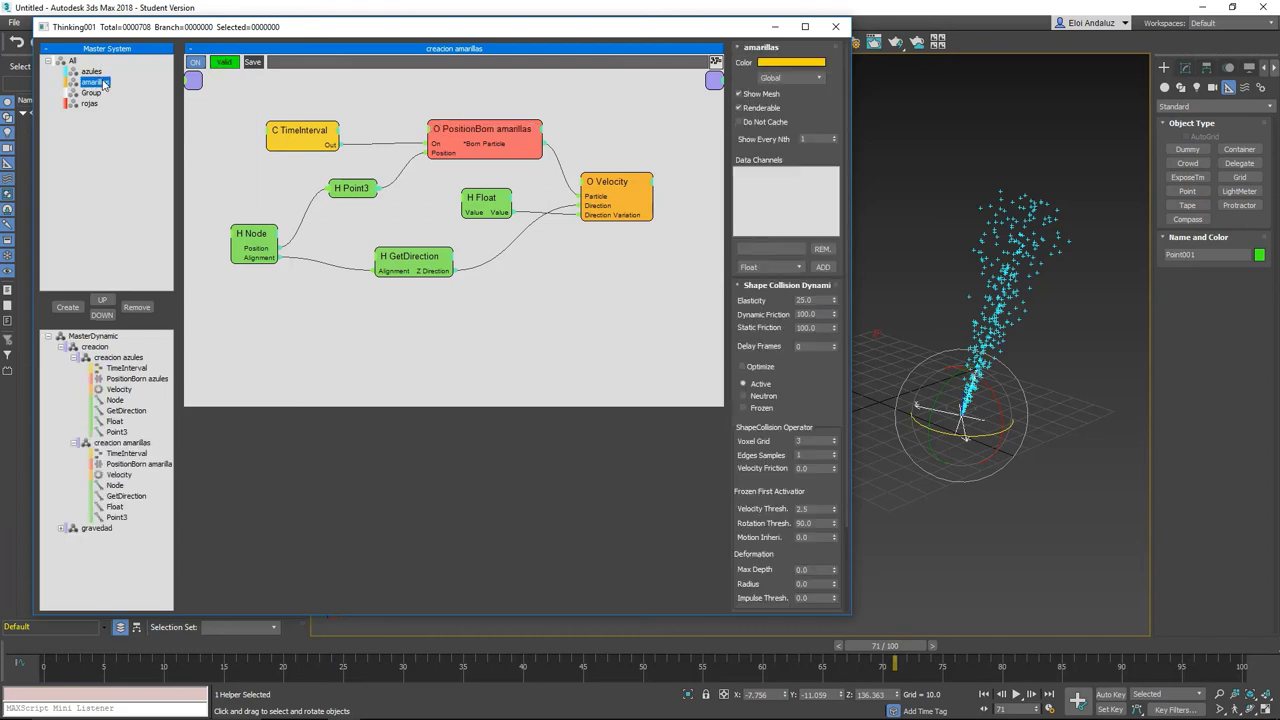
{"action": "left_click", "coordinate": [103, 82]}
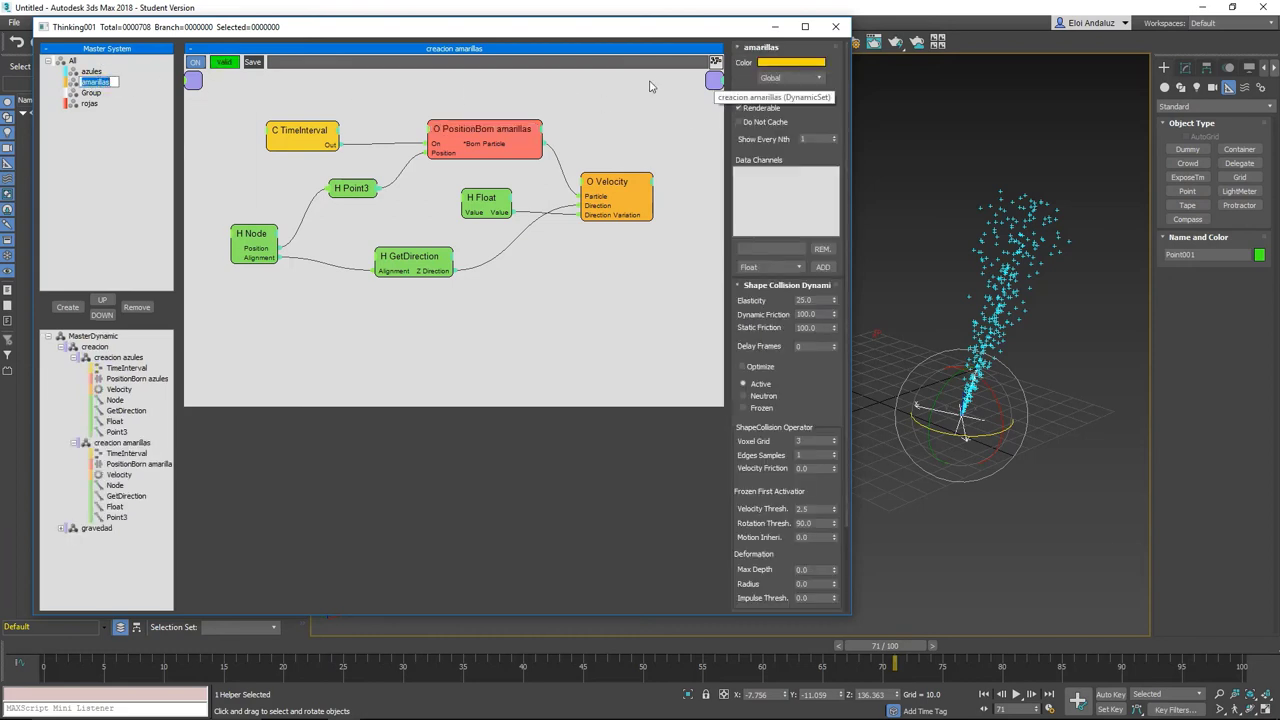
{"action": "left_click", "coordinate": [503, 131]}
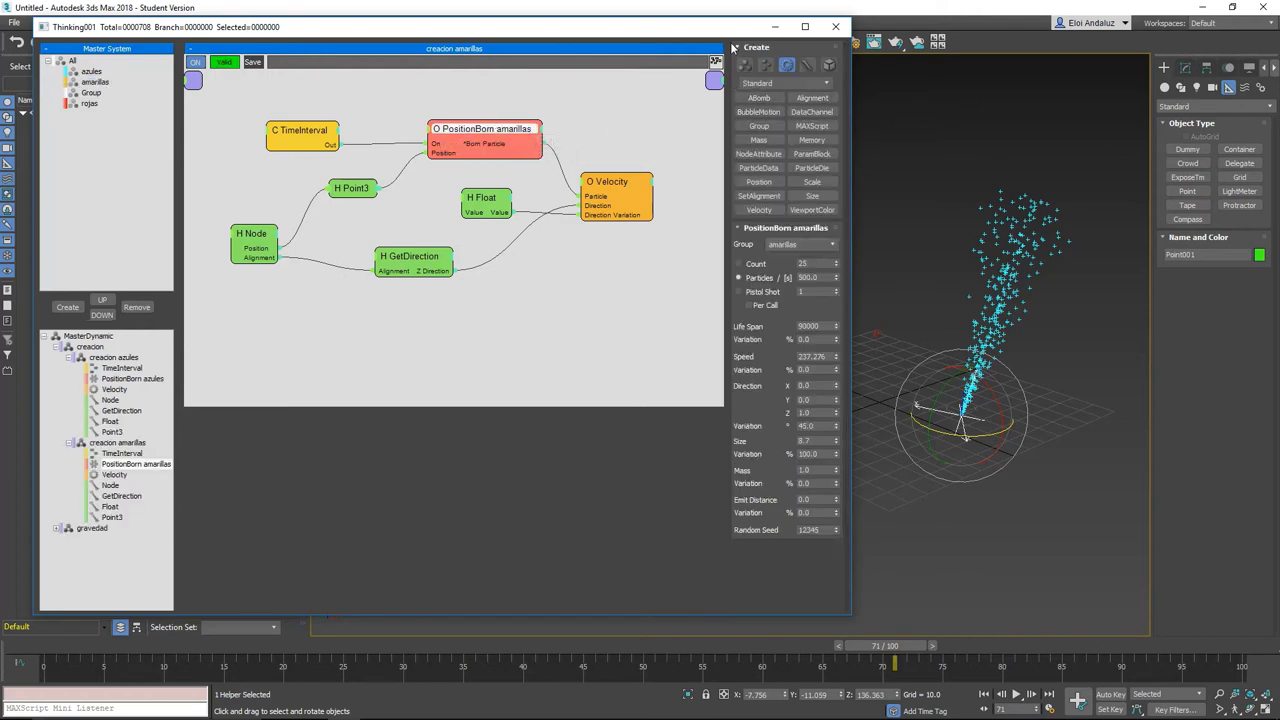
{"action": "scroll", "coordinate": [780, 150], "scroll_direction": "down", "scroll_amount": 5}
{"action": "left_click", "coordinate": [819, 80]}
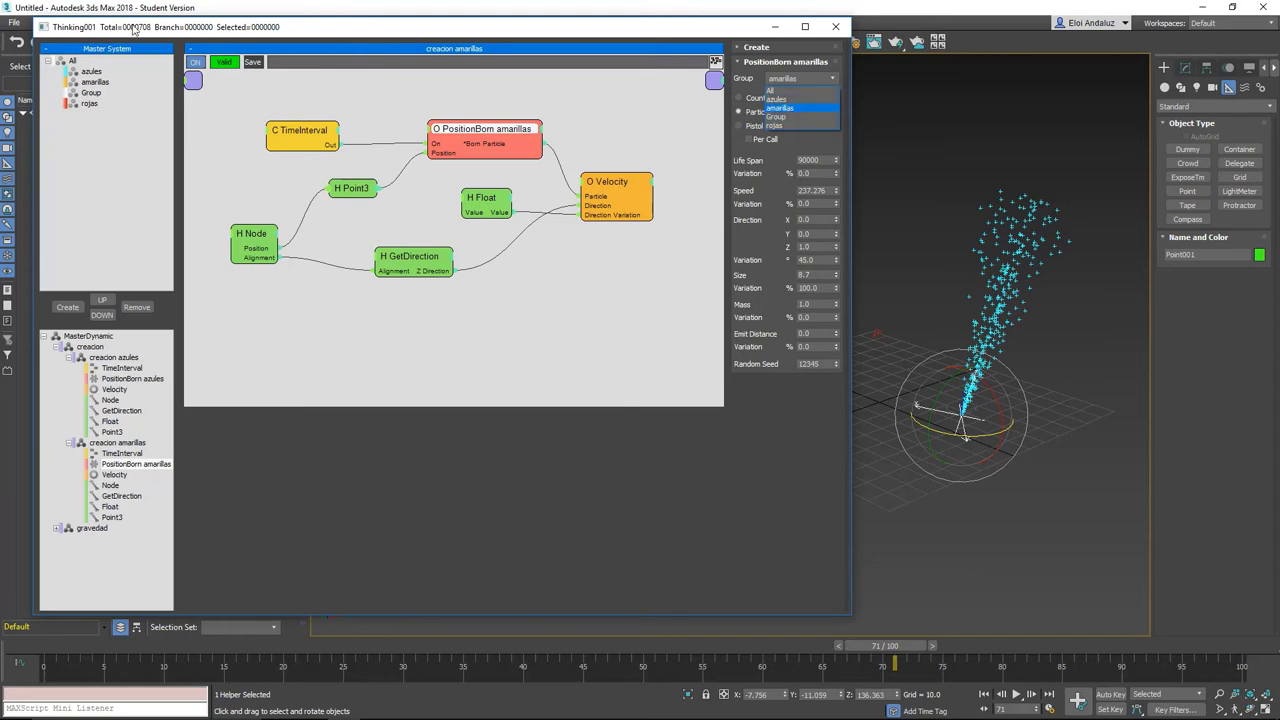
Keep amarillas as the emitted group and tilt Point001 at frame 65 to lean the stream.
{"action": "left_click", "coordinate": [797, 110]}
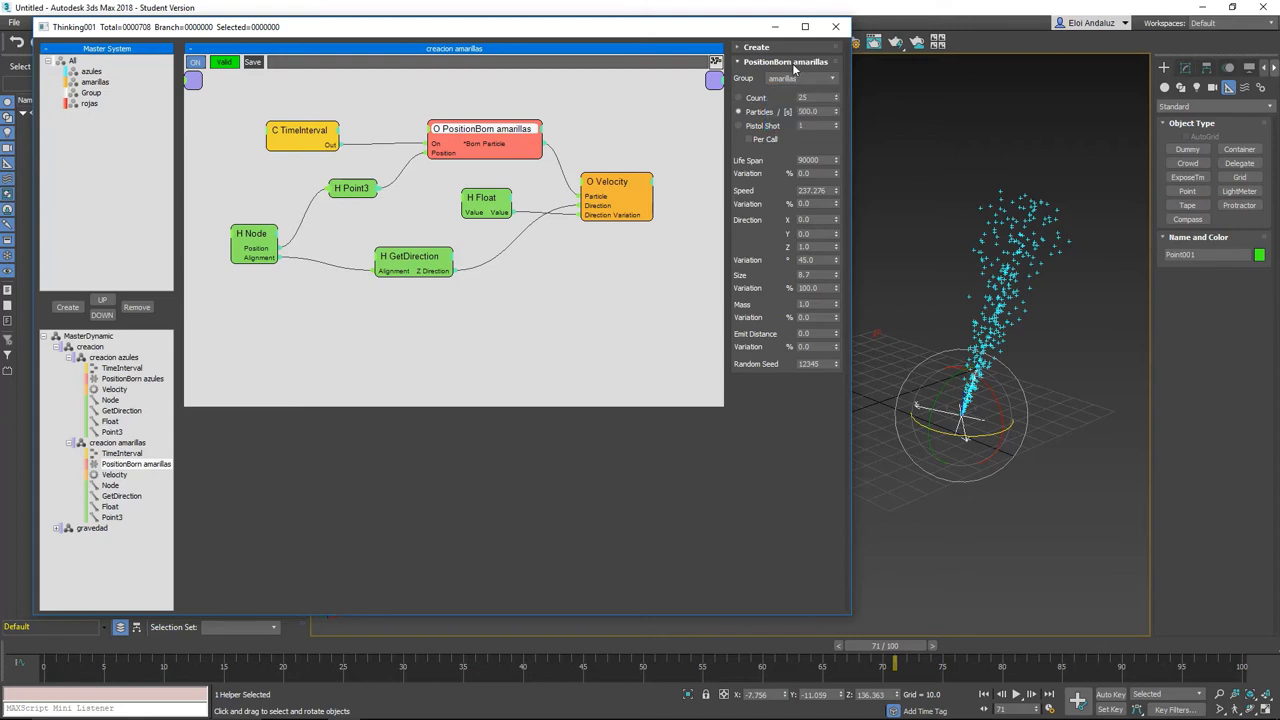
{"action": "middle_click_drag", "start_coordinate": [917, 609], "coordinate": [942, 614]}
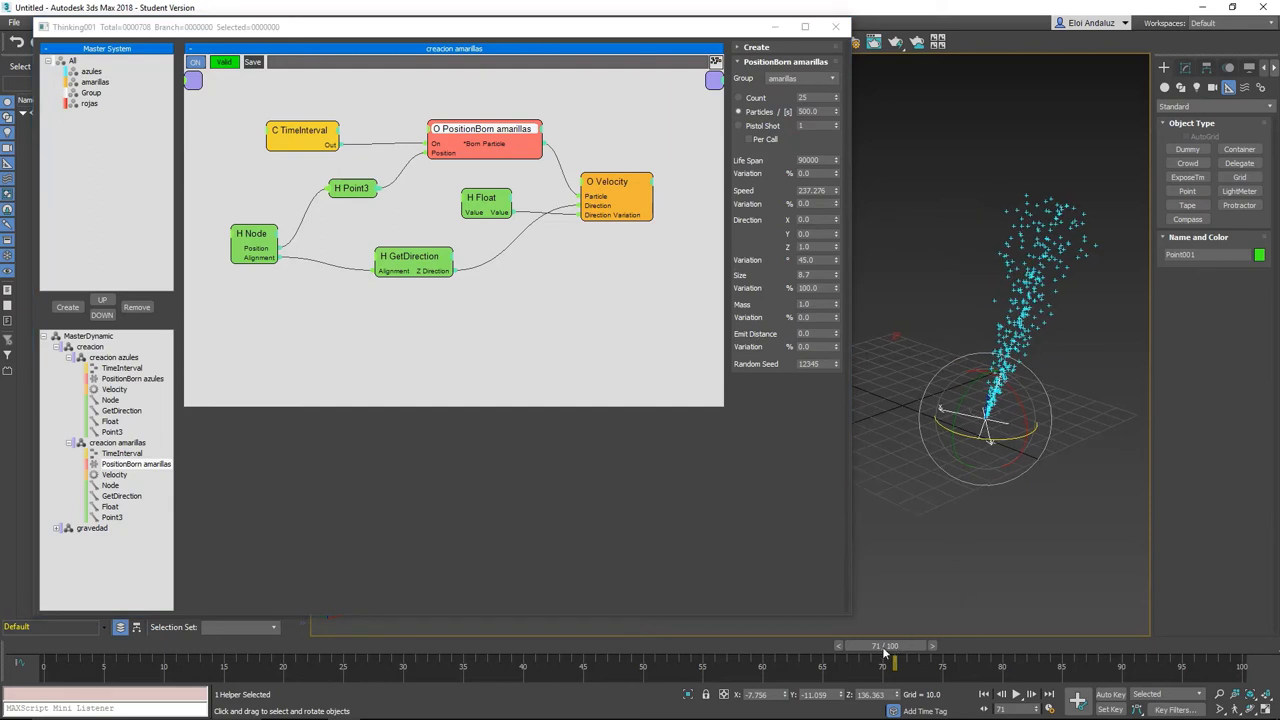
{"action": "left_click_drag", "start_coordinate": [884, 654], "coordinate": [821, 647]}
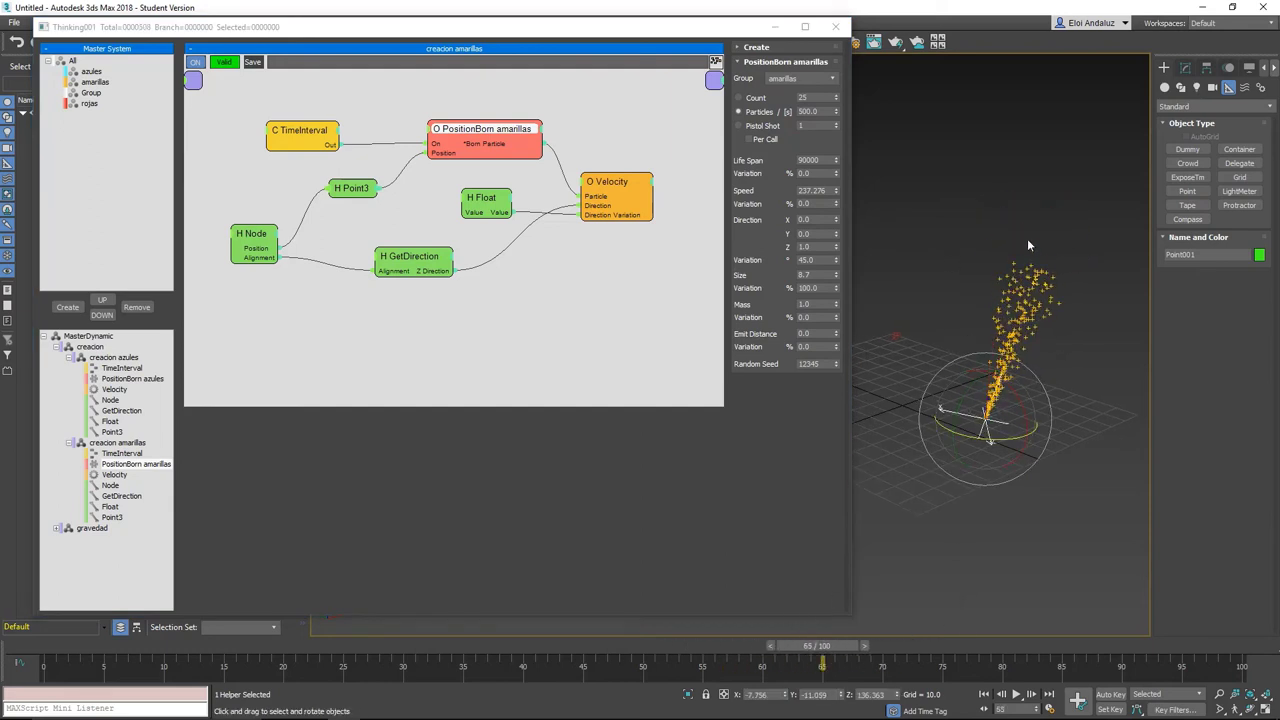
{"action": "left_click_drag", "start_coordinate": [988, 410], "coordinate": [986, 428]}
Clone Point001 to the left as a copy named Point002.
{"action": "key", "text": "w"}
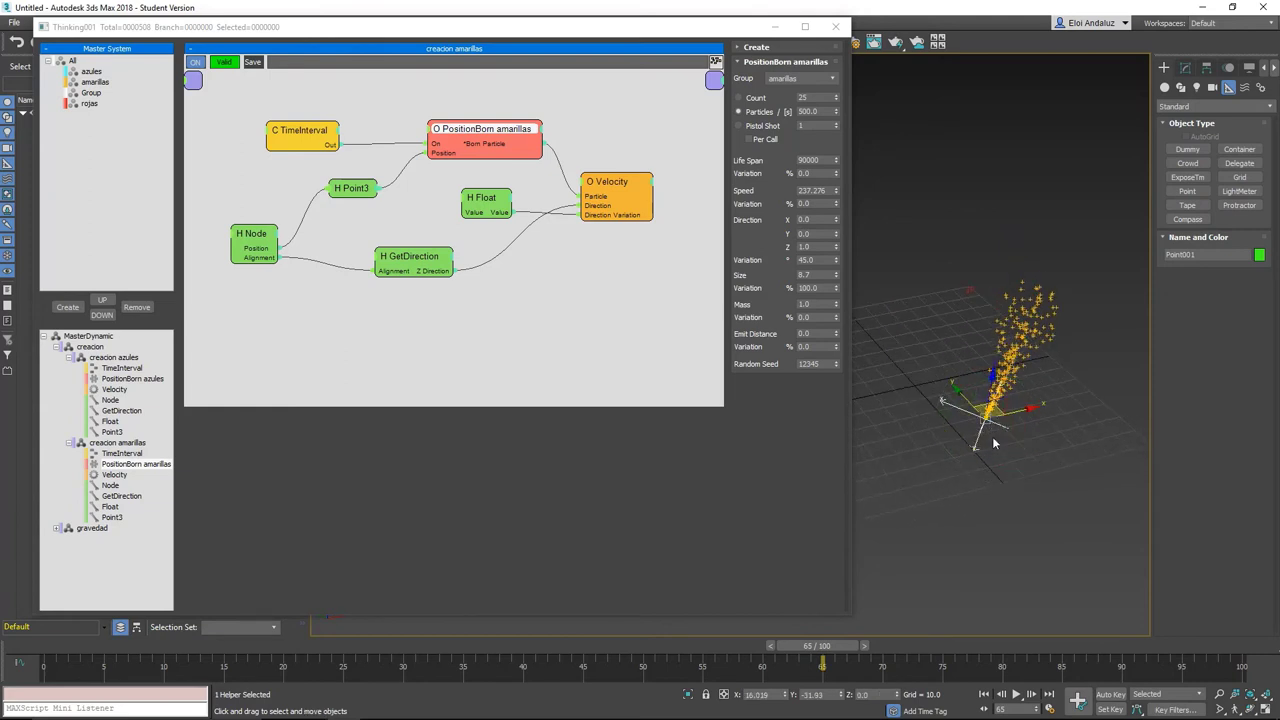
{"action": "left_click", "coordinate": [1030, 412]}
{"action": "left_click", "coordinate": [990, 418]}
{"action": "left_click_drag", "start_coordinate": [1002, 412], "coordinate": [928, 432], "text": "shift"}
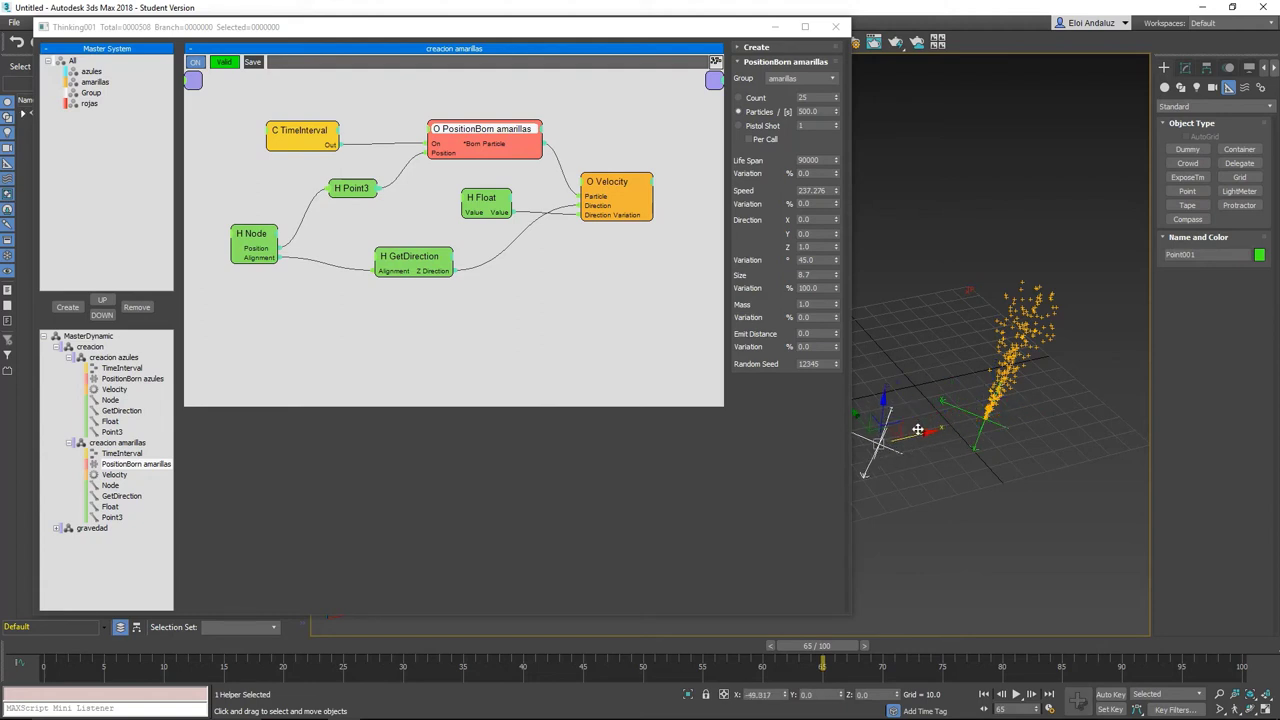
{"action": "left_click", "coordinate": [643, 424]}
{"action": "middle_click_drag", "start_coordinate": [862, 412], "coordinate": [955, 362]}
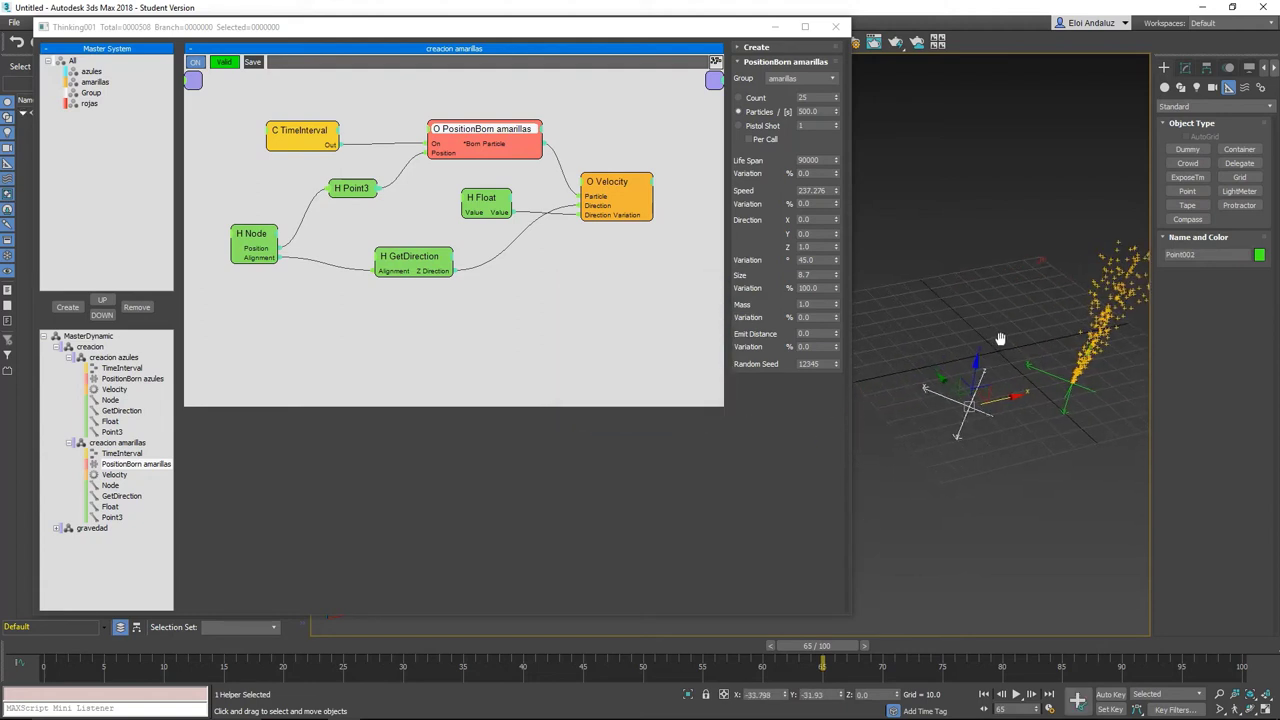
Set the H Node to Point002 so the yellow particles emit from it.
{"action": "left_click", "coordinate": [258, 240]}
{"action": "left_click", "coordinate": [777, 75]}
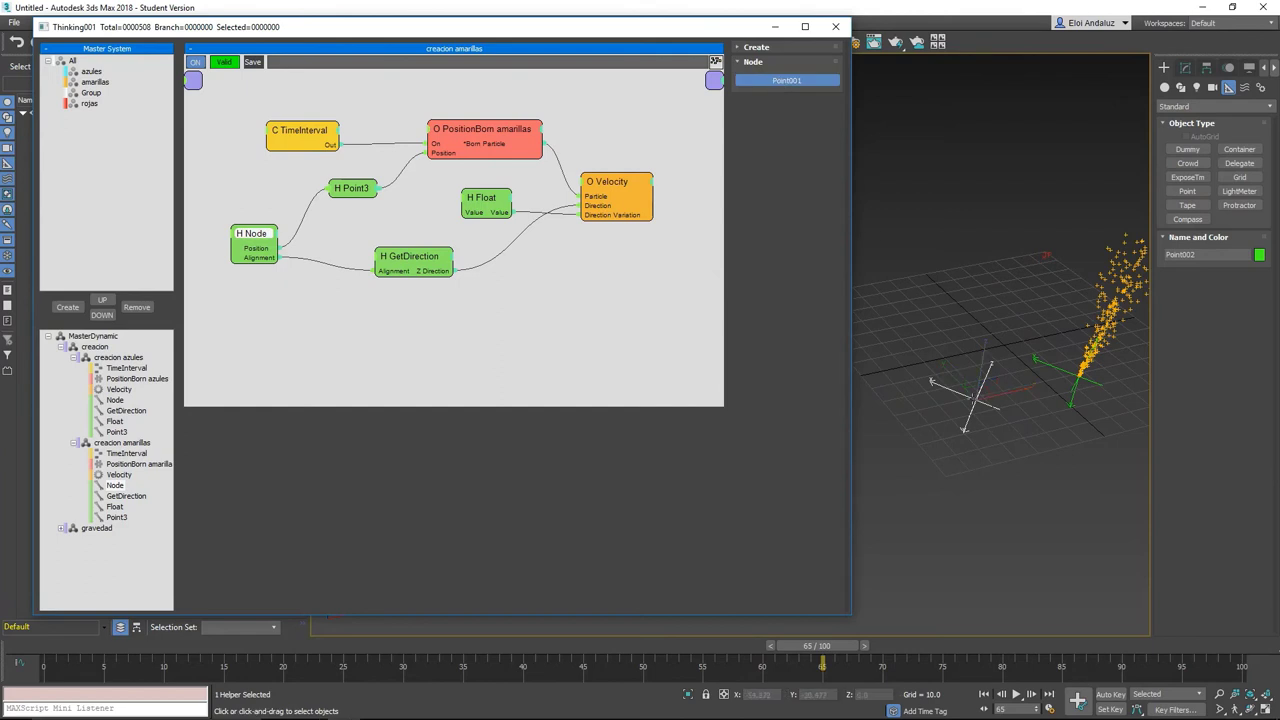
{"action": "left_click", "coordinate": [972, 396]}
Rotate Point002 and Point001 to tilt the yellow and blue particle streams.
{"action": "middle_click_drag", "start_coordinate": [975, 400], "coordinate": [989, 397], "text": "alt"}
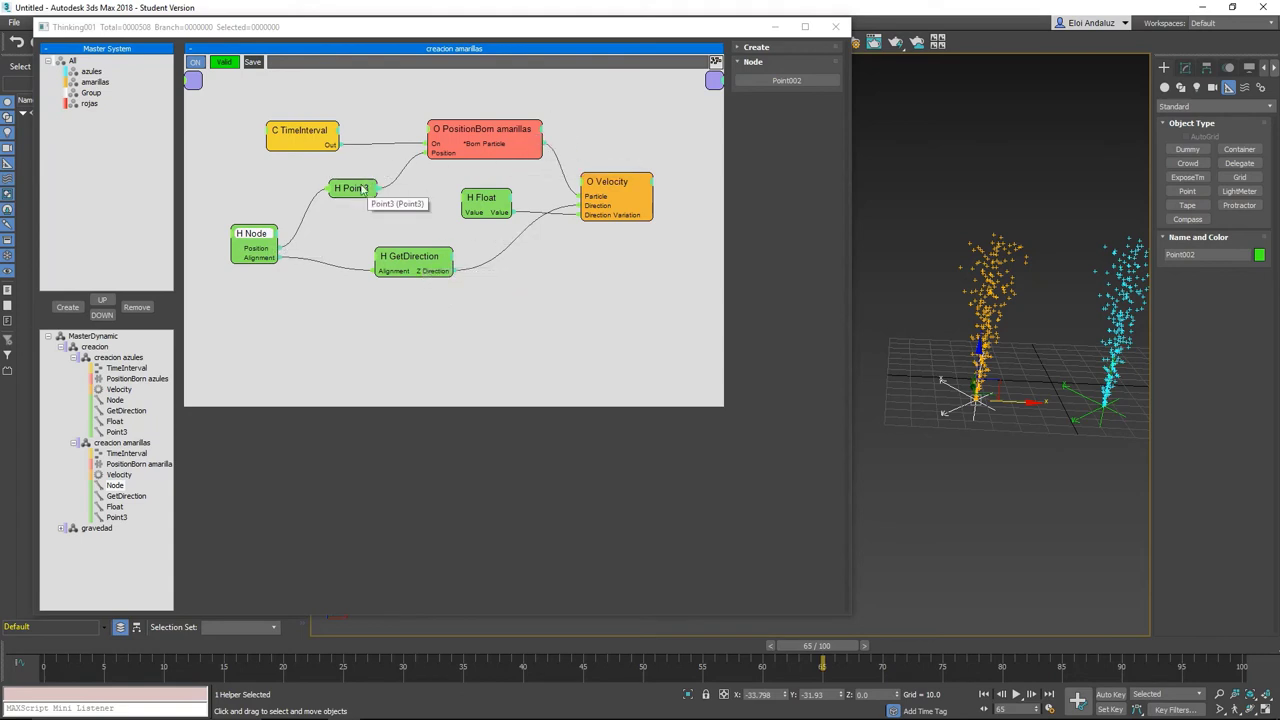
{"action": "key", "text": "e"}
{"action": "mouse_move", "coordinate": [926, 397]}
{"action": "left_mouse_down"}
{"action": "mouse_move", "coordinate": [966, 355]}
{"action": "mouse_move", "coordinate": [1094, 373]}
{"action": "left_mouse_up"}
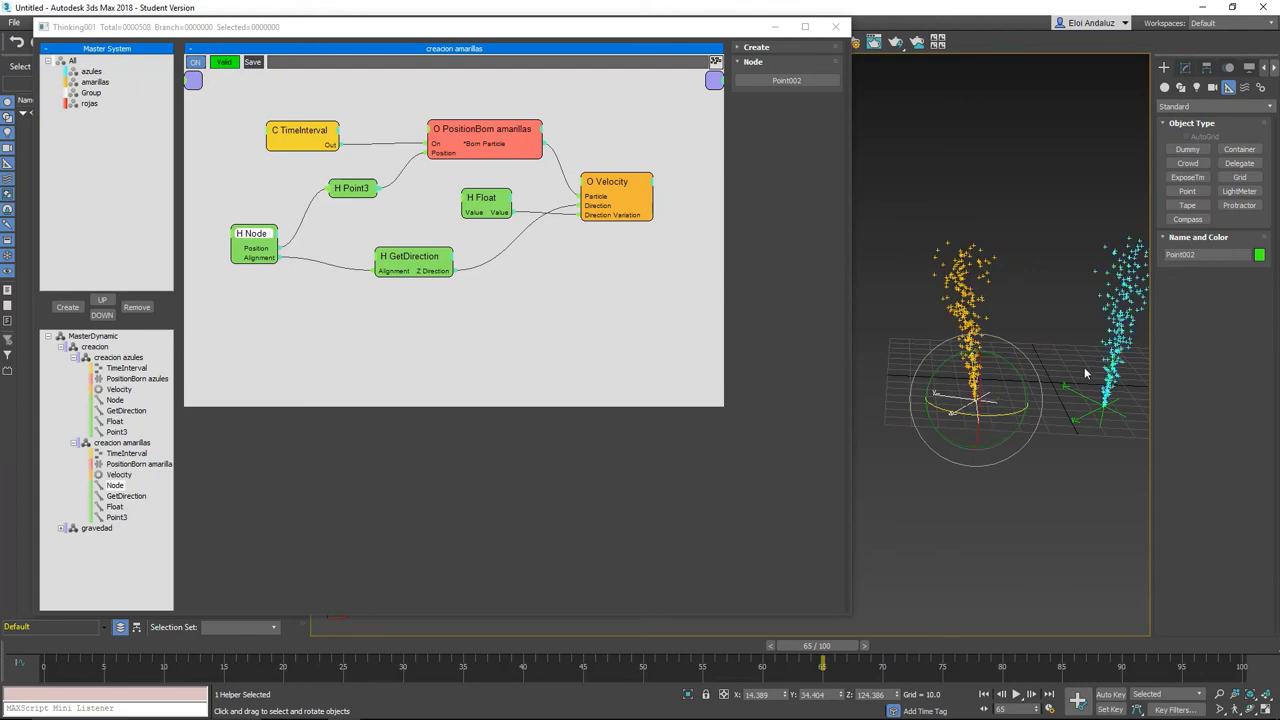
{"action": "left_click", "coordinate": [1088, 418]}
{"action": "mouse_move", "coordinate": [1088, 418]}
{"action": "left_mouse_down"}
{"action": "mouse_move", "coordinate": [1115, 355]}
{"action": "mouse_move", "coordinate": [1095, 410]}
{"action": "left_mouse_up"}
{"action": "middle_click_drag", "start_coordinate": [317, 138], "coordinate": [347, 162]}
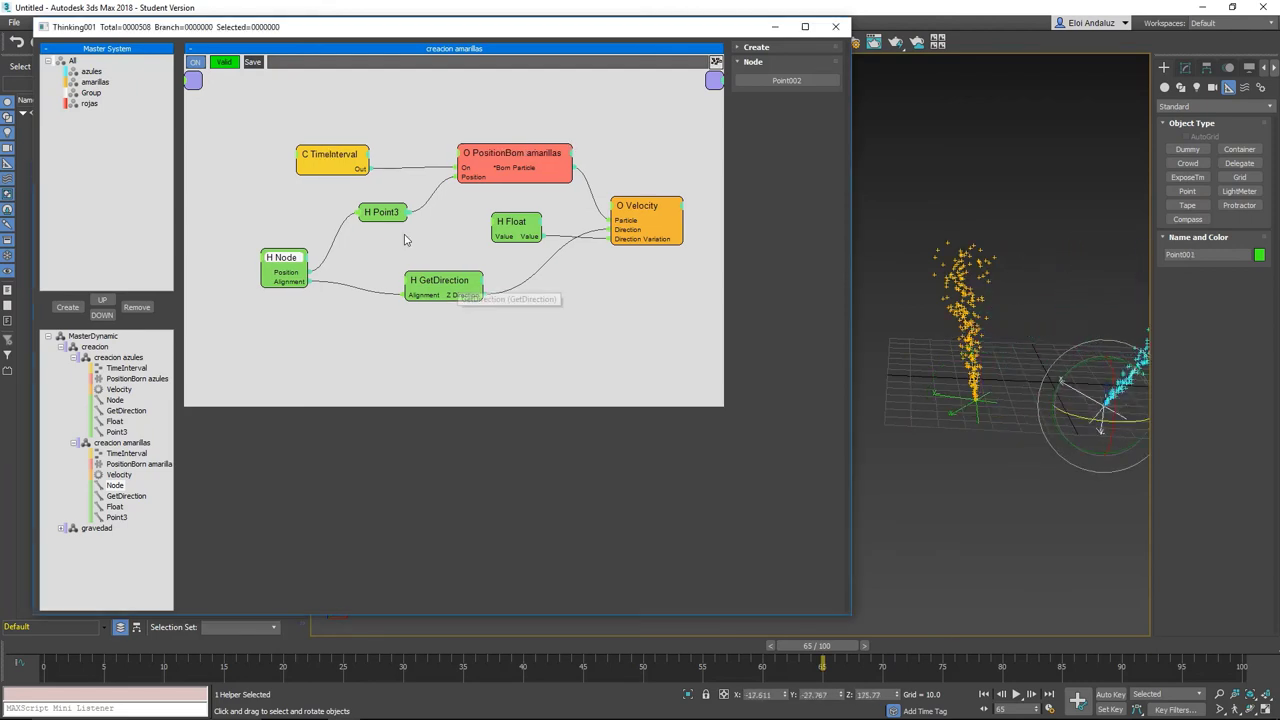
{"action": "left_click", "coordinate": [347, 162]}
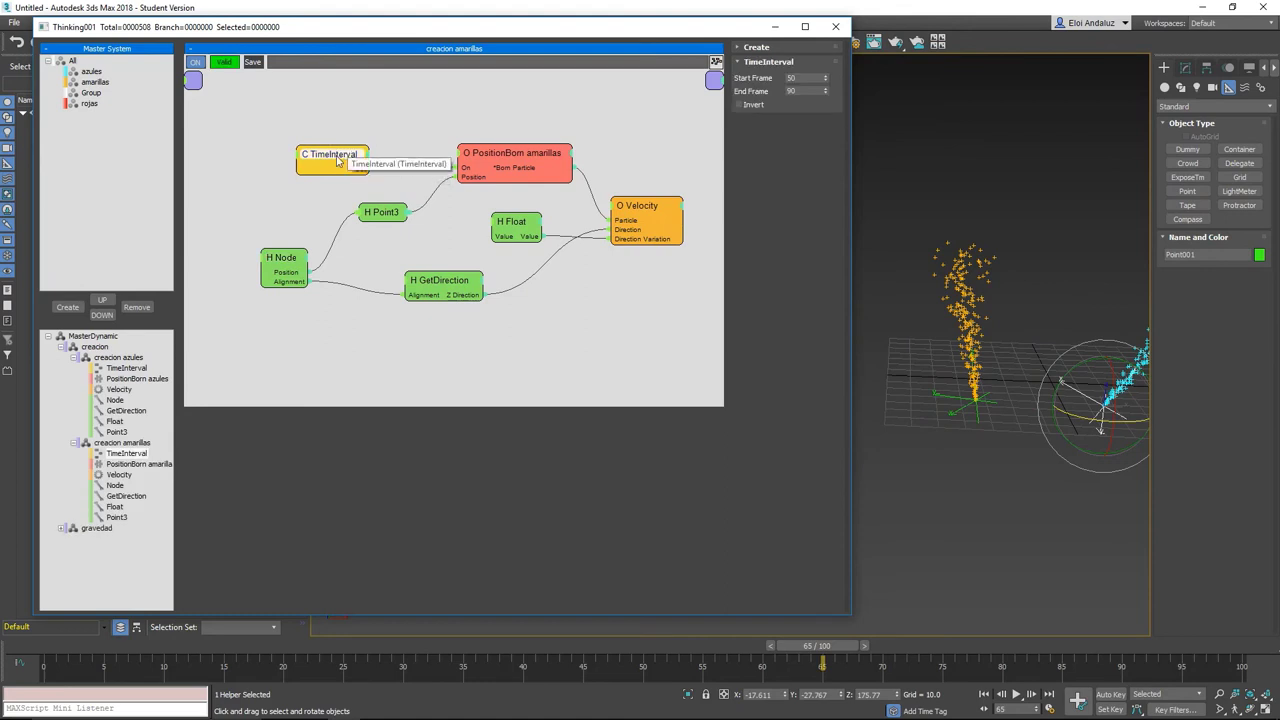
Reset the TimeInterval Start Frame from 50 to 0 and scrub to preview the yellow particles.
{"action": "right_click", "coordinate": [826, 78]}
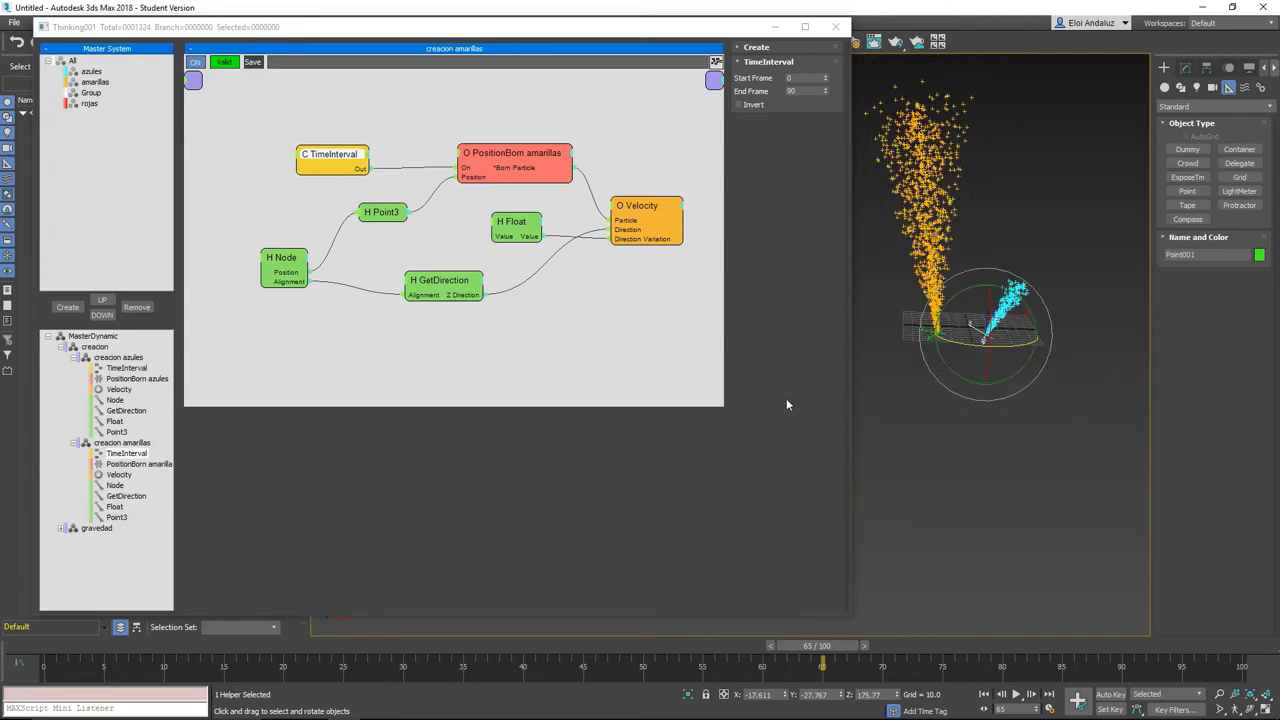
{"action": "mouse_move", "coordinate": [178, 664]}
{"action": "left_mouse_down"}
{"action": "mouse_move", "coordinate": [763, 565]}
{"action": "mouse_move", "coordinate": [206, 462]}
{"action": "left_mouse_up"}
{"action": "key", "text": "e"}
{"action": "left_click", "coordinate": [130, 444]}
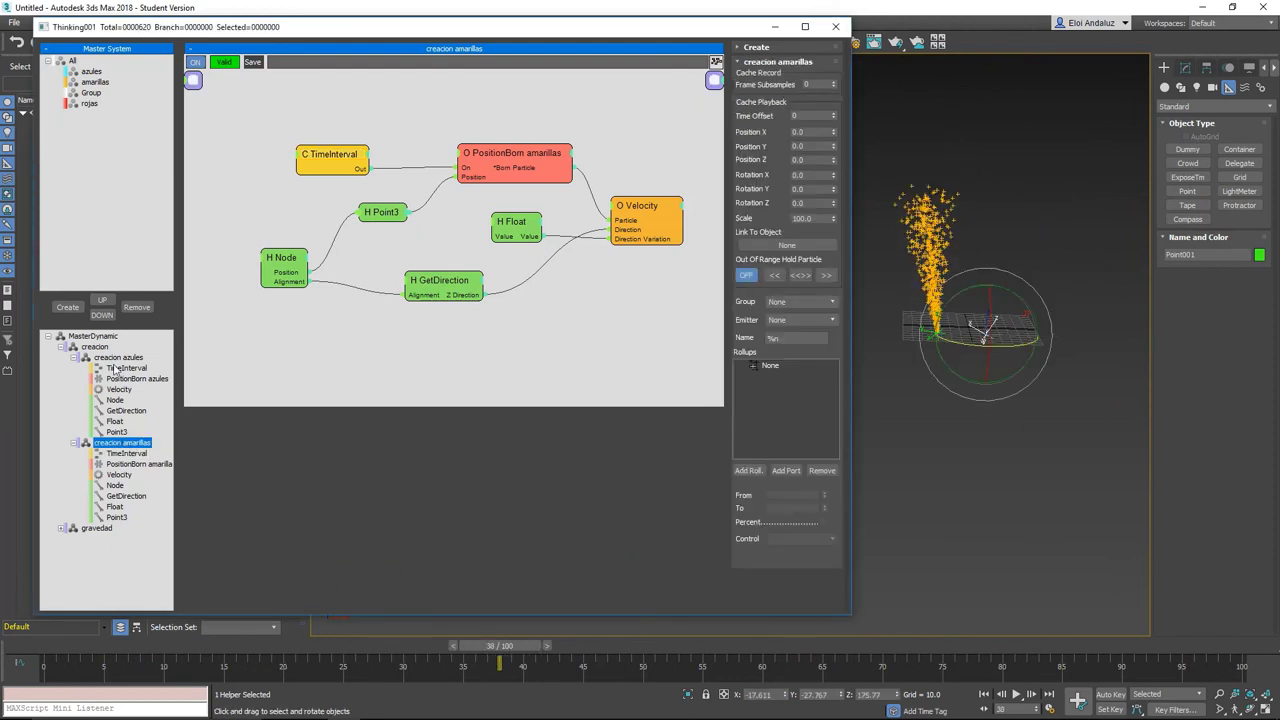
Inspect the creacion azules graph, selecting all its nodes, and preview both streams at frame 67.
{"action": "left_click", "coordinate": [113, 358]}
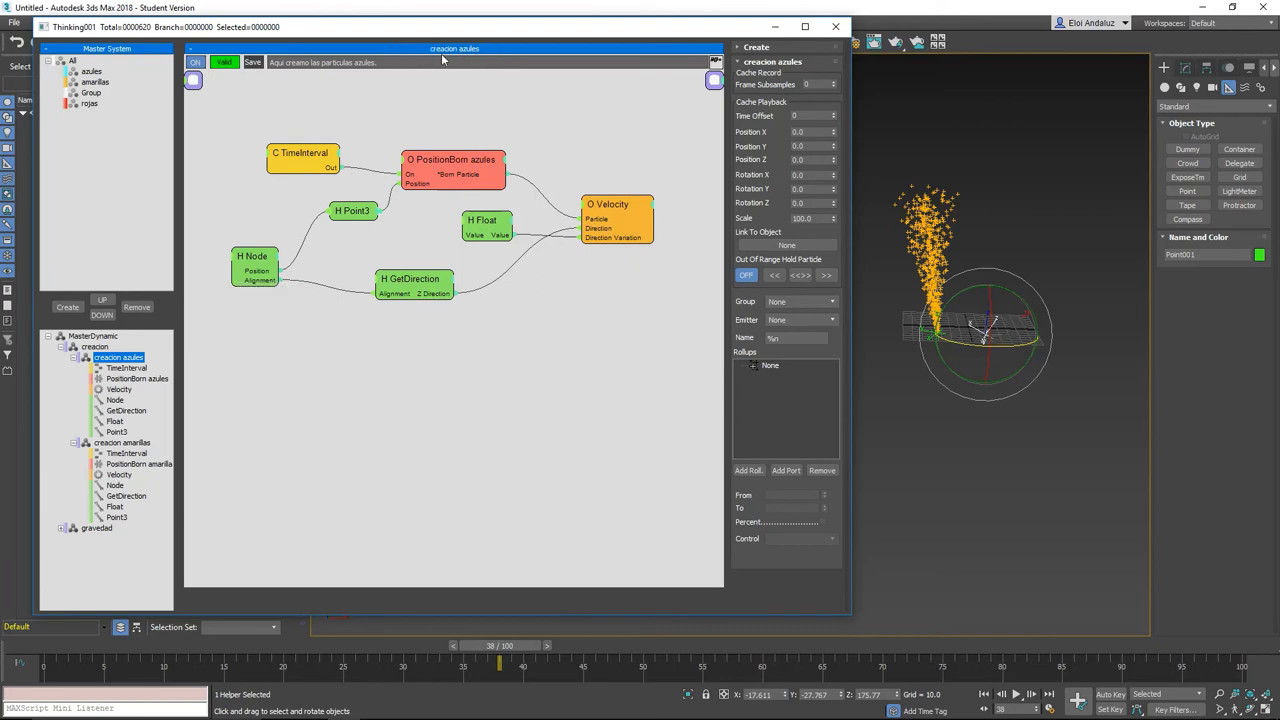
{"action": "left_click_drag", "start_coordinate": [667, 121], "coordinate": [266, 395]}
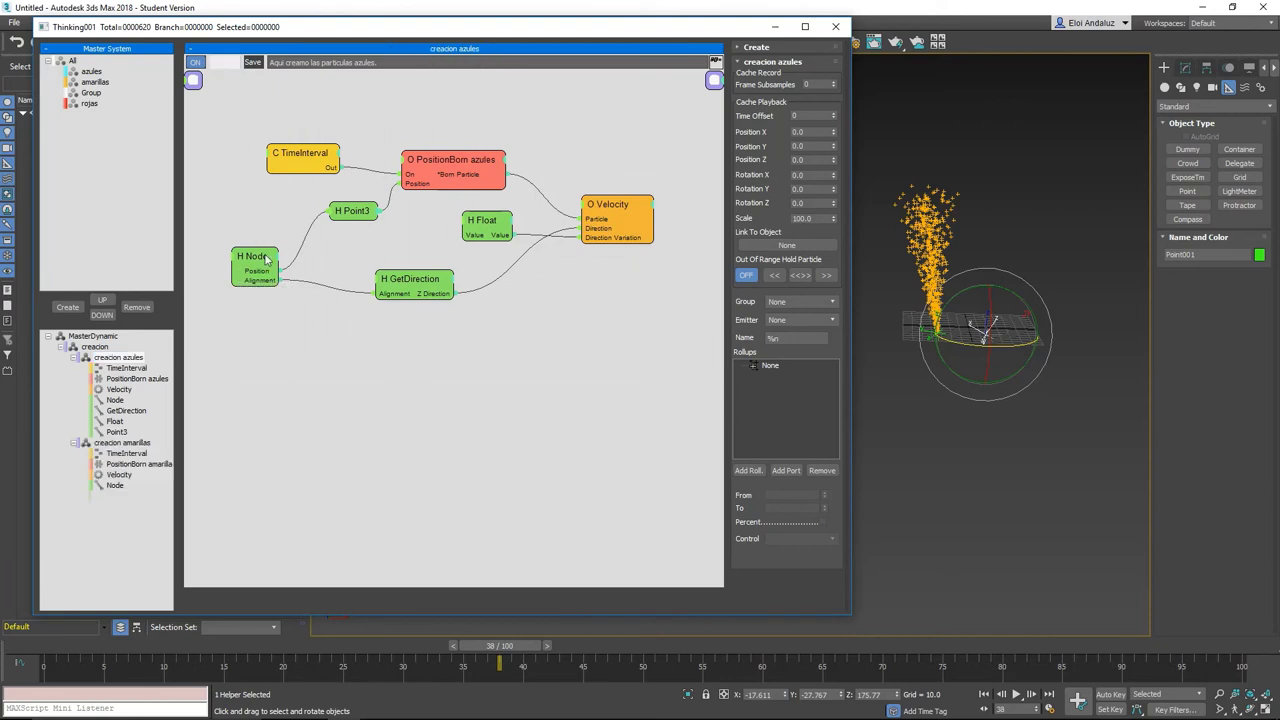
{"action": "left_click_drag", "start_coordinate": [530, 640], "coordinate": [842, 645]}
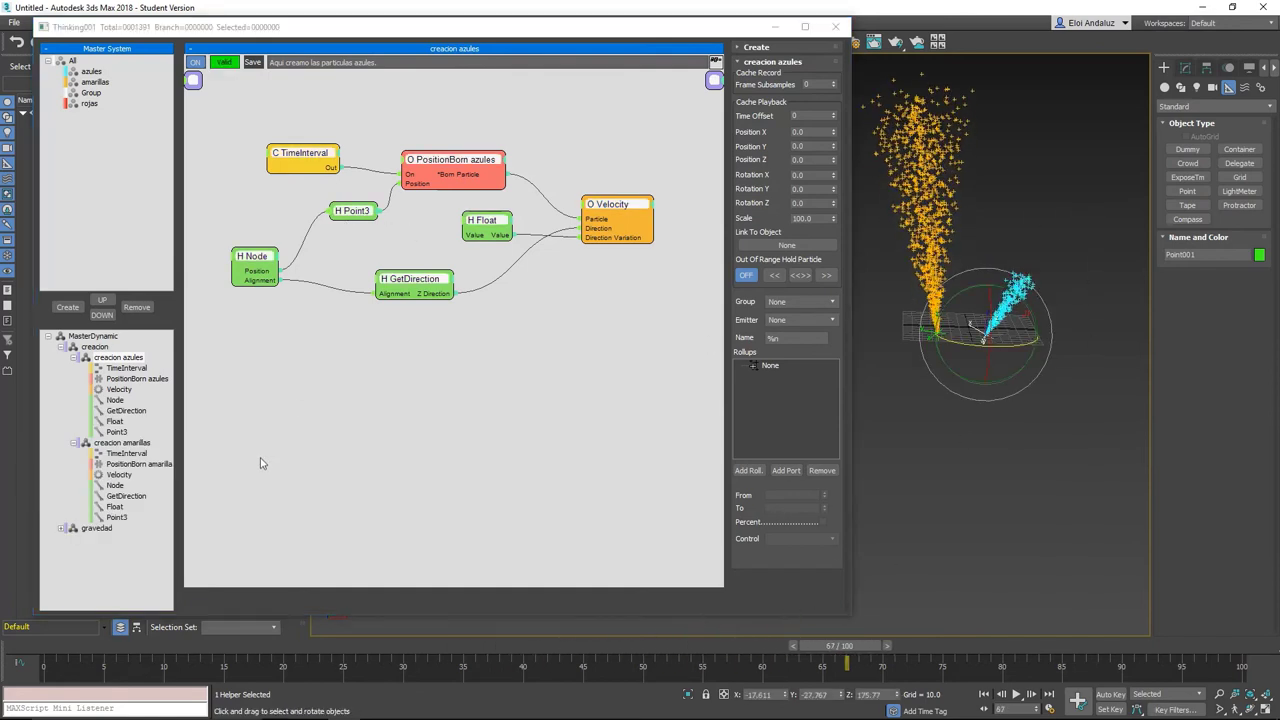
Return to creacion amarillas, show PositionBorn amarillas settings, and enlarge the node graph area.
{"action": "left_click", "coordinate": [122, 443]}
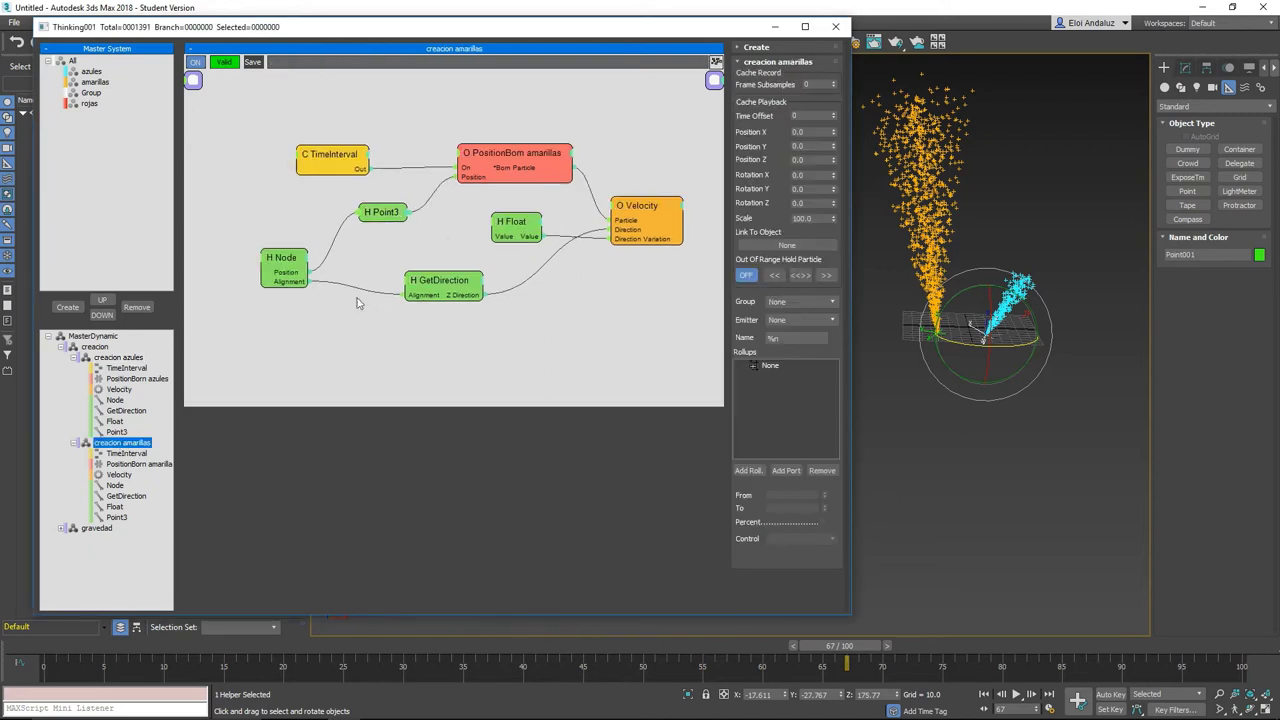
{"action": "left_click", "coordinate": [518, 152]}
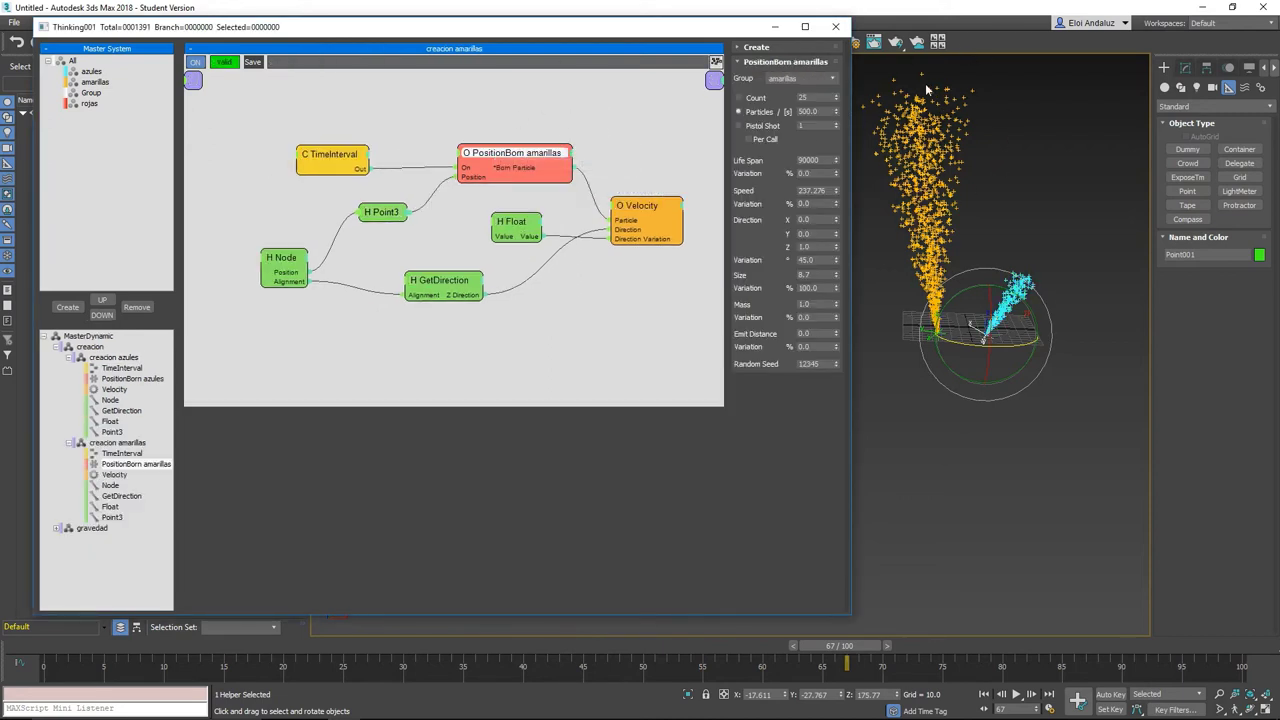
{"action": "left_click_drag", "start_coordinate": [488, 403], "coordinate": [501, 496]}
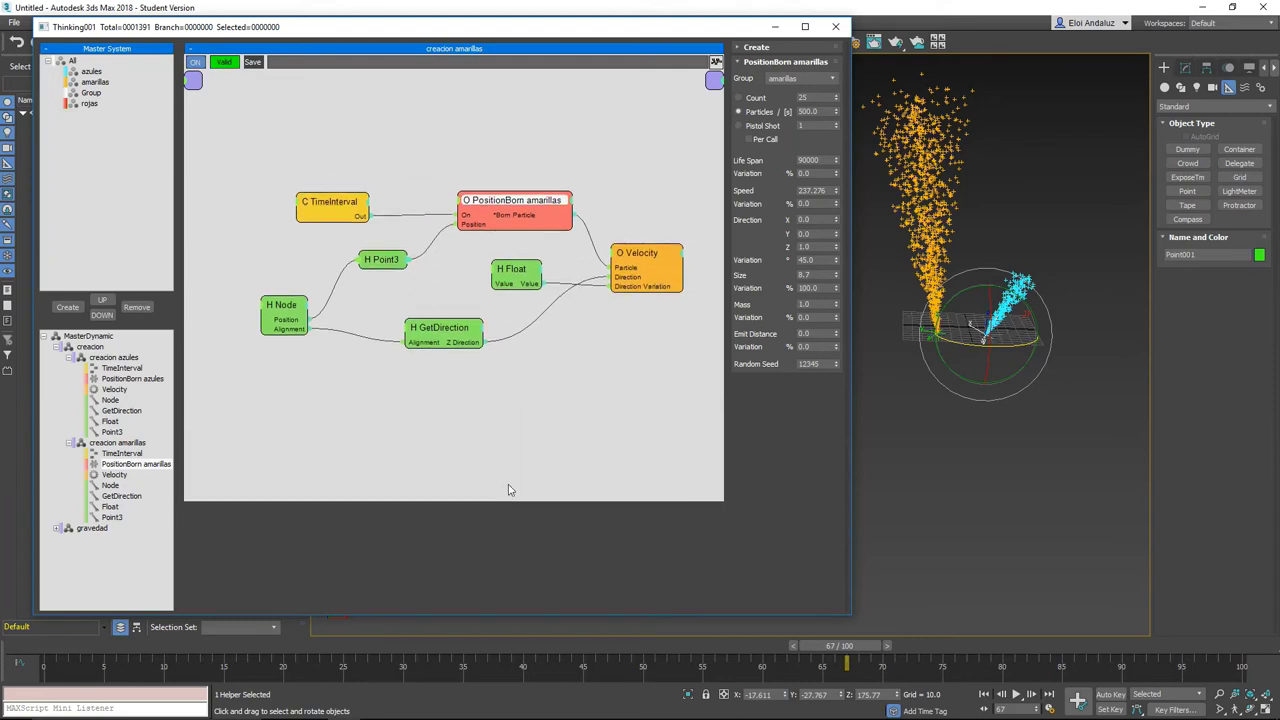
{"action": "middle_click_drag", "start_coordinate": [958, 393], "coordinate": [933, 399]}
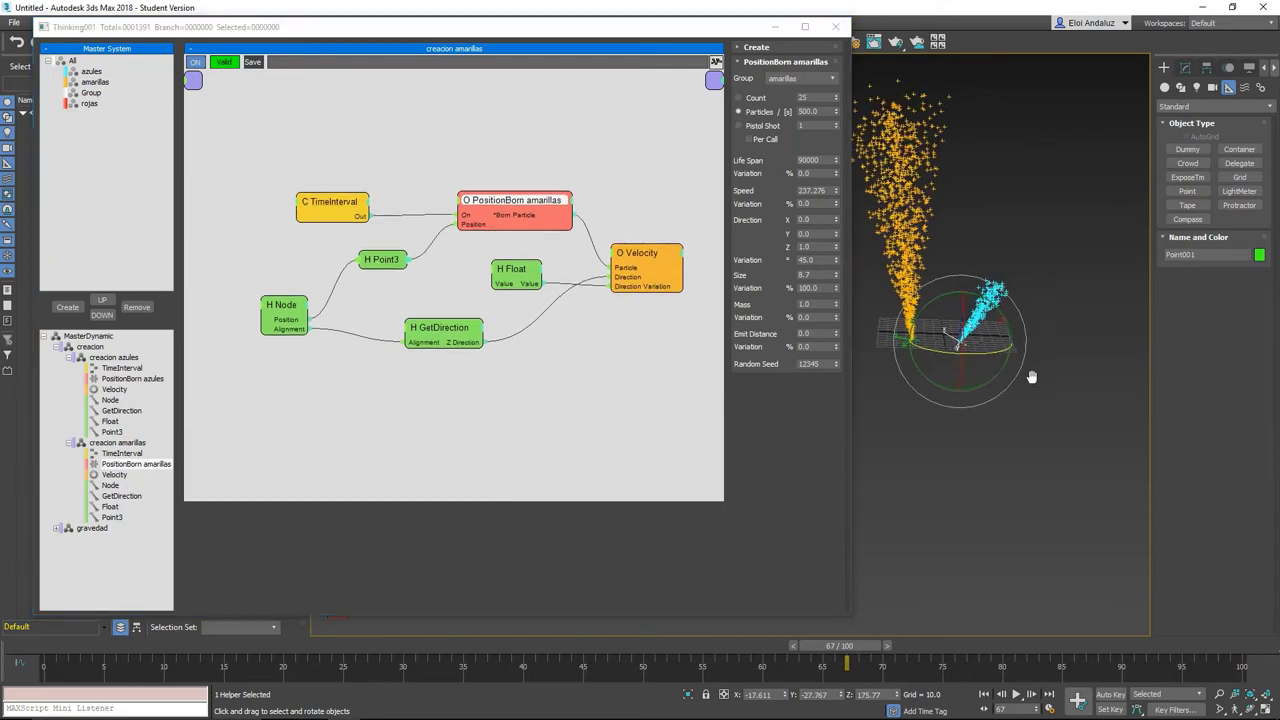
{"action": "left_click_drag", "start_coordinate": [541, 210], "coordinate": [541, 190]}
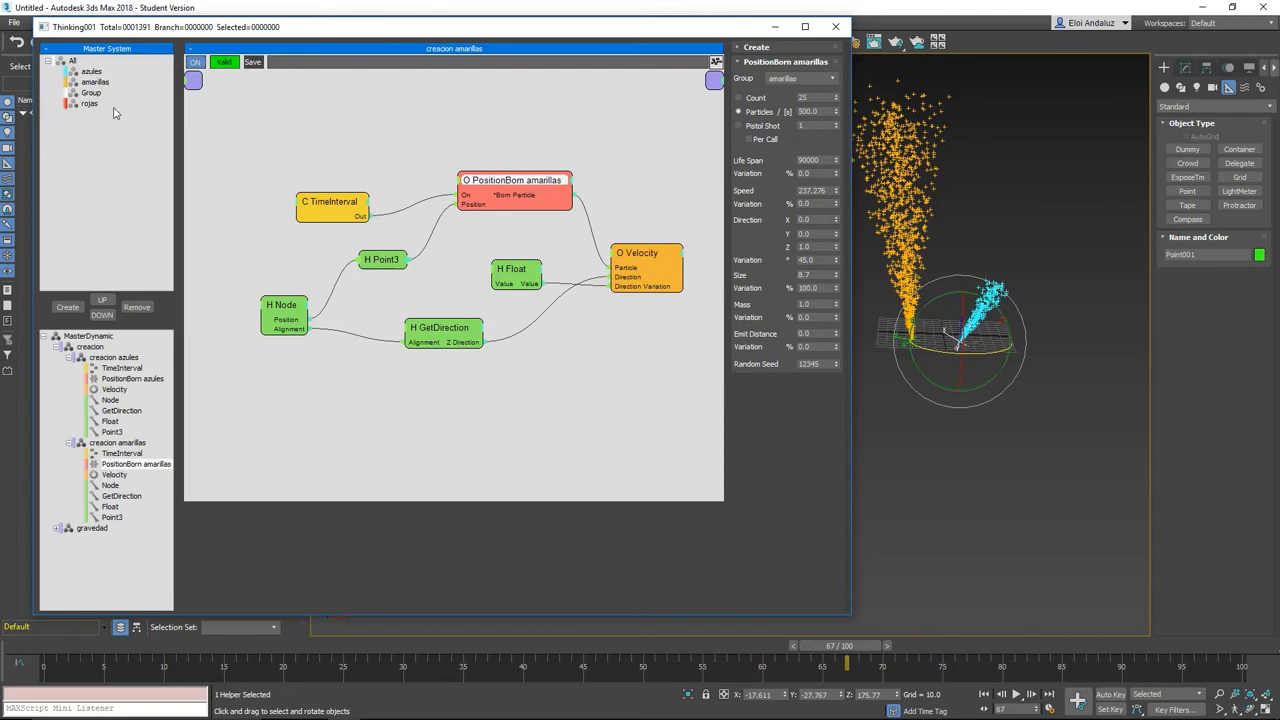
Deselect the helper and expand the gravedad system to list its four DynamicSets.
{"action": "left_click_drag", "start_coordinate": [539, 180], "coordinate": [531, 199]}
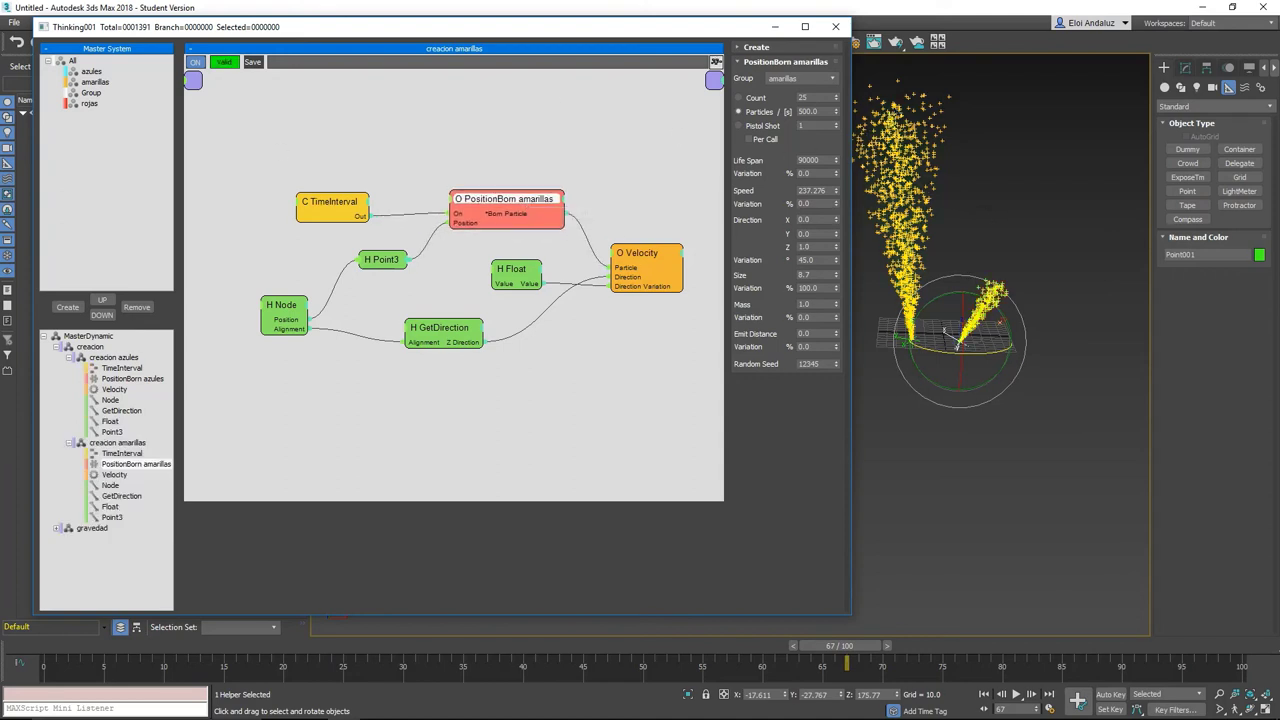
{"action": "left_click", "coordinate": [1090, 207]}
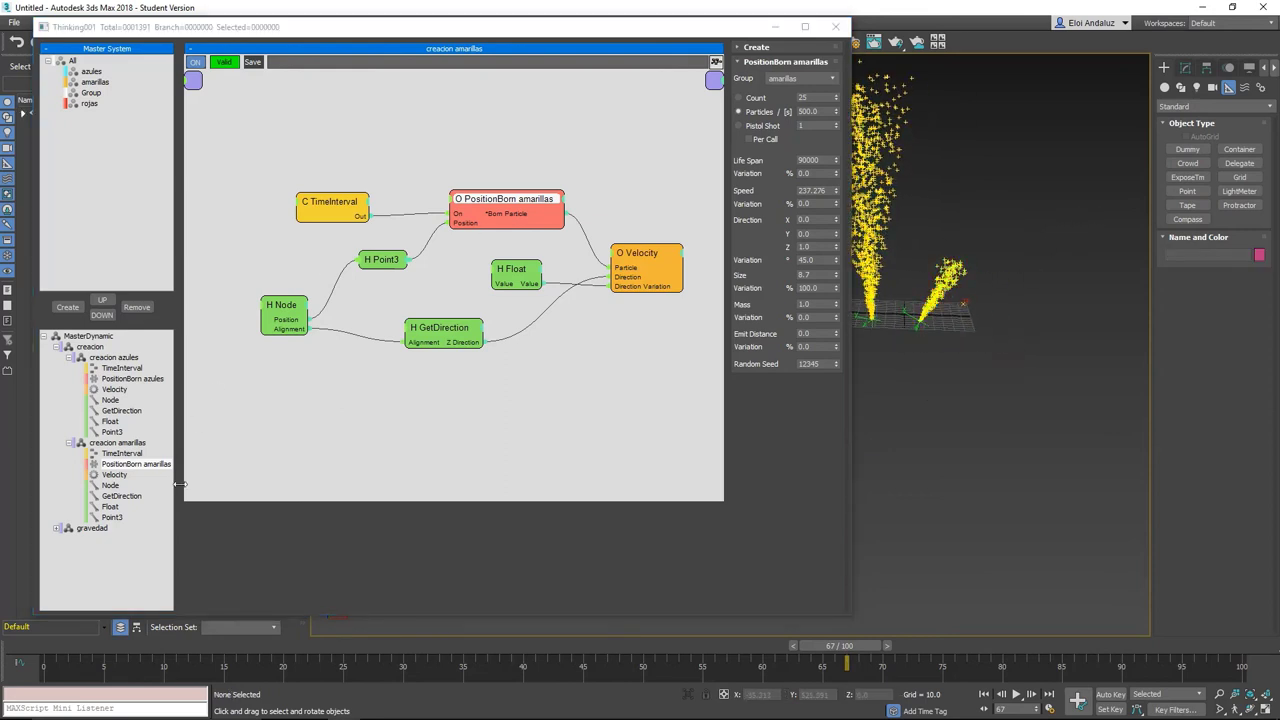
{"action": "left_click", "coordinate": [96, 529]}
{"action": "left_click", "coordinate": [58, 530]}
Open the first gravedad DynamicSet, enlarge its area, and inspect the PositionBorn azules node.
{"action": "left_click", "coordinate": [124, 540]}
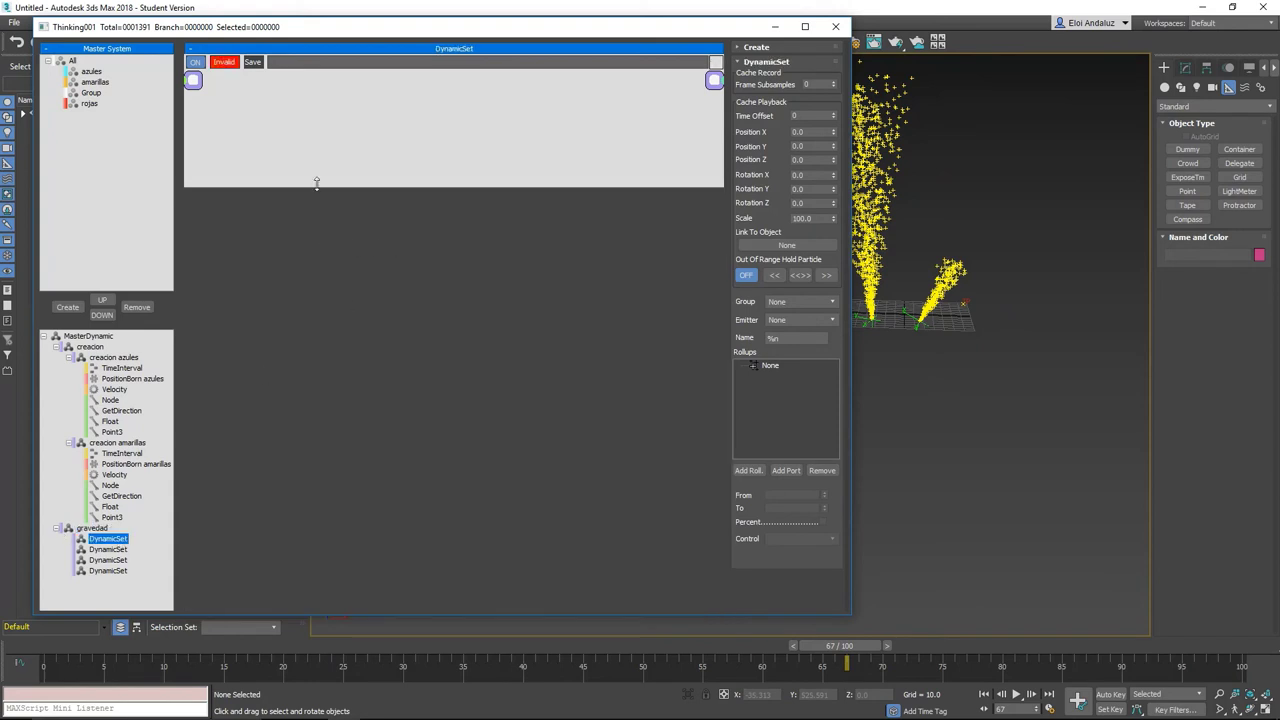
{"action": "left_click_drag", "start_coordinate": [316, 183], "coordinate": [131, 413]}
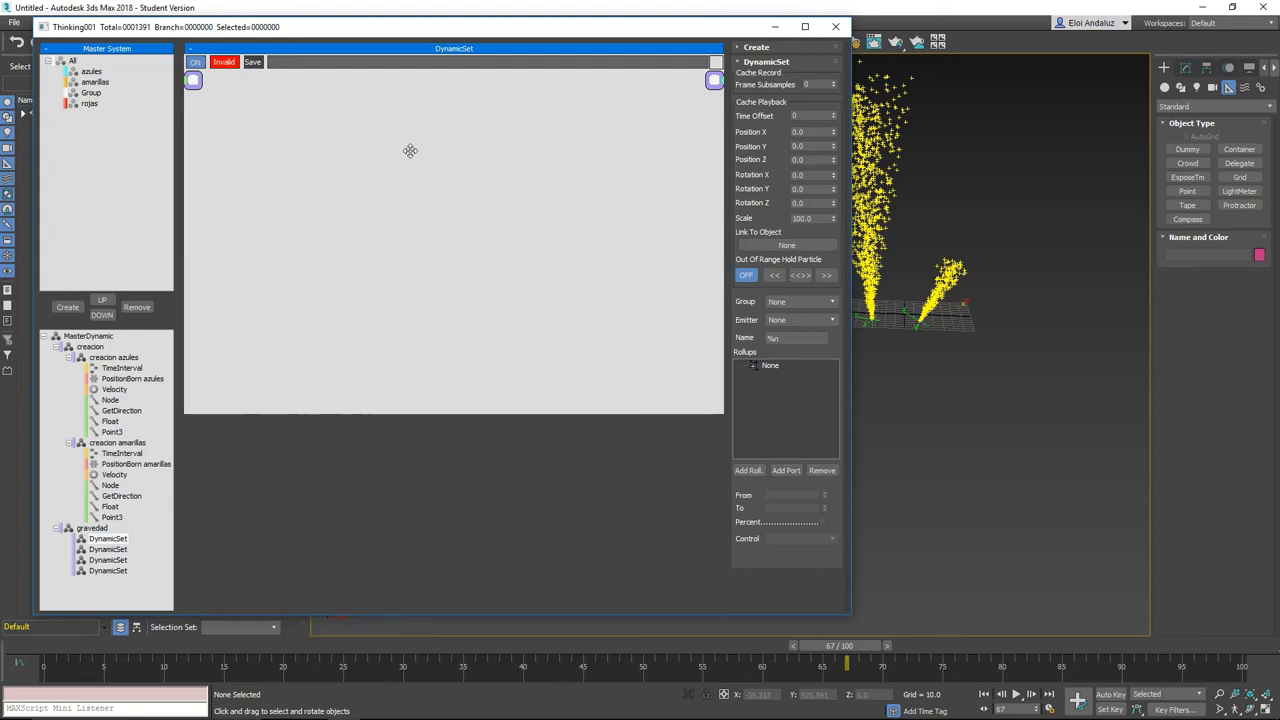
{"action": "scroll", "coordinate": [930, 247], "scroll_direction": "up", "scroll_amount": 2}
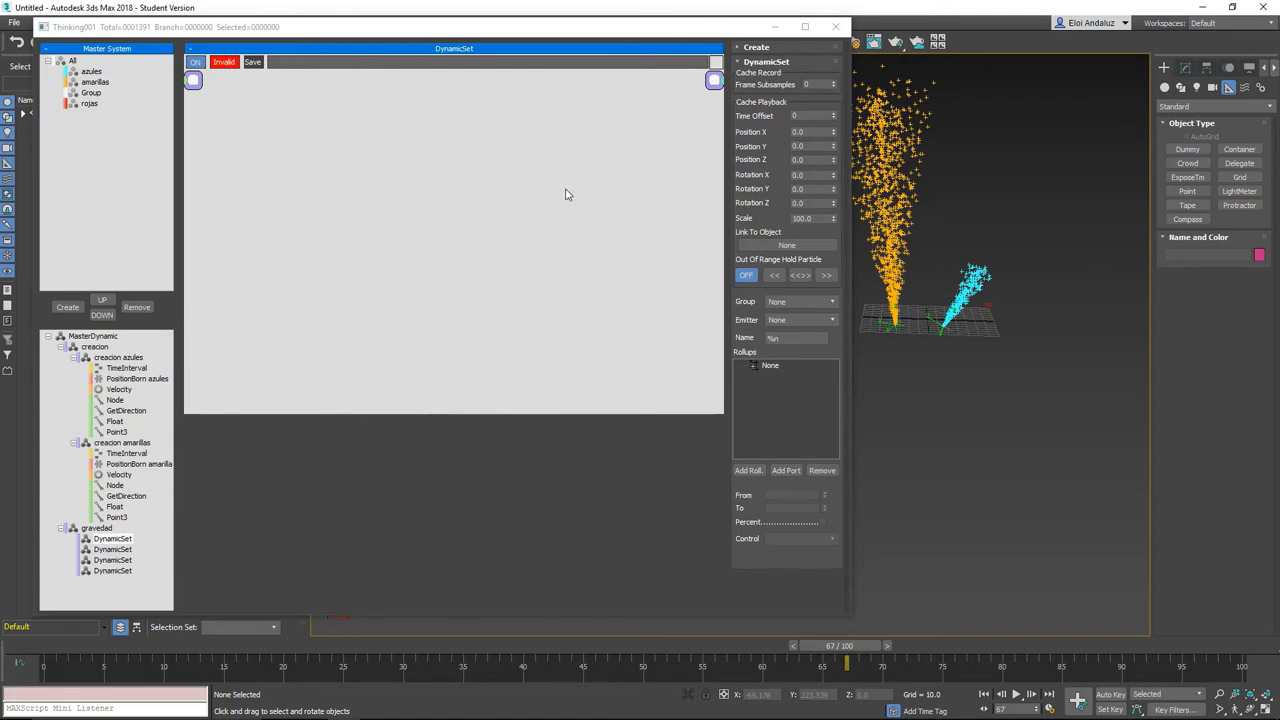
{"action": "left_click", "coordinate": [142, 377]}
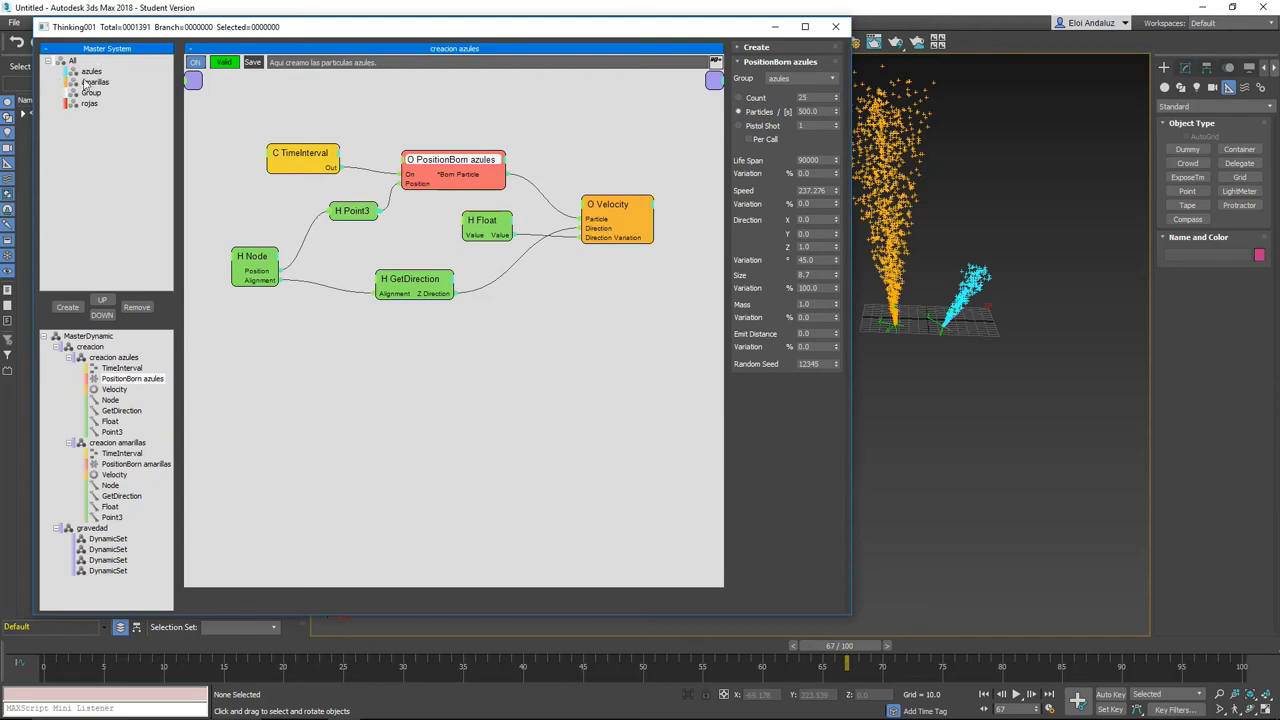
Review PositionBorn amarillas settings, then return to the empty first gravedad DynamicSet.
{"action": "left_click", "coordinate": [132, 443]}
{"action": "left_click", "coordinate": [505, 202]}
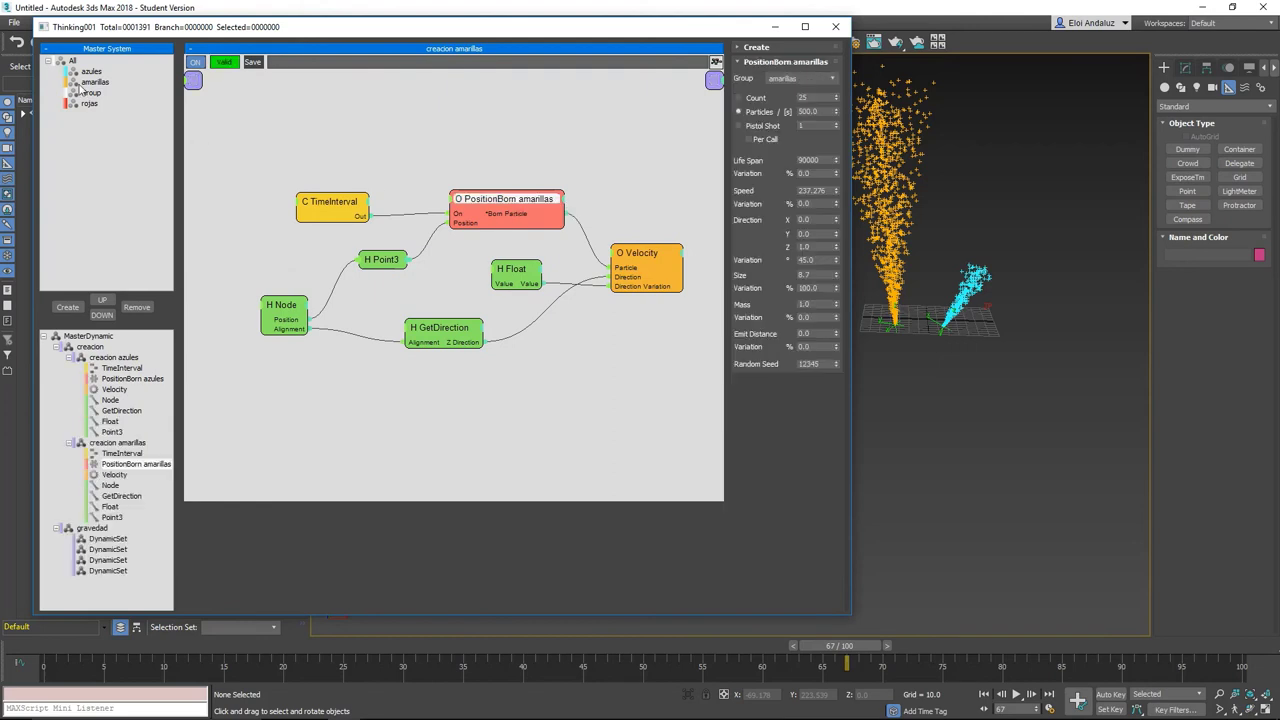
{"action": "left_click", "coordinate": [108, 539]}
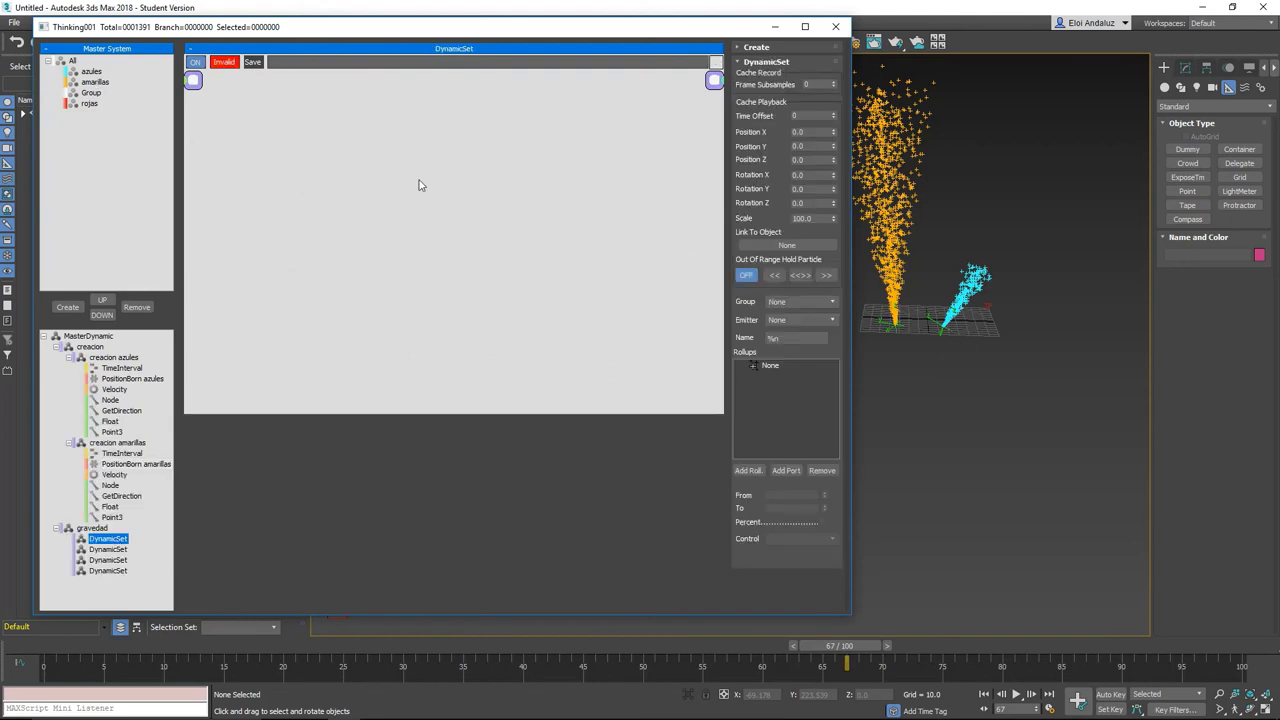
{"action": "left_click", "coordinate": [738, 53]}
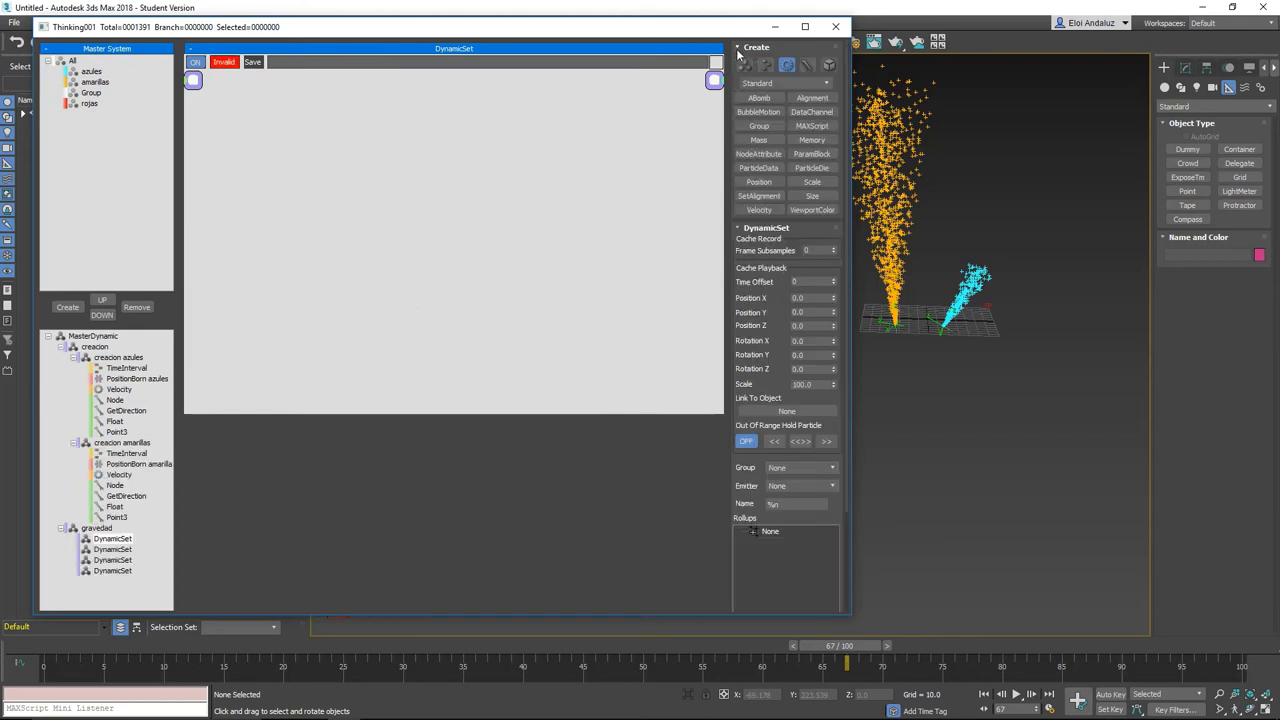
Drag the azules group from the Master System list into the DynamicSet as a node.
{"action": "left_click", "coordinate": [745, 64]}
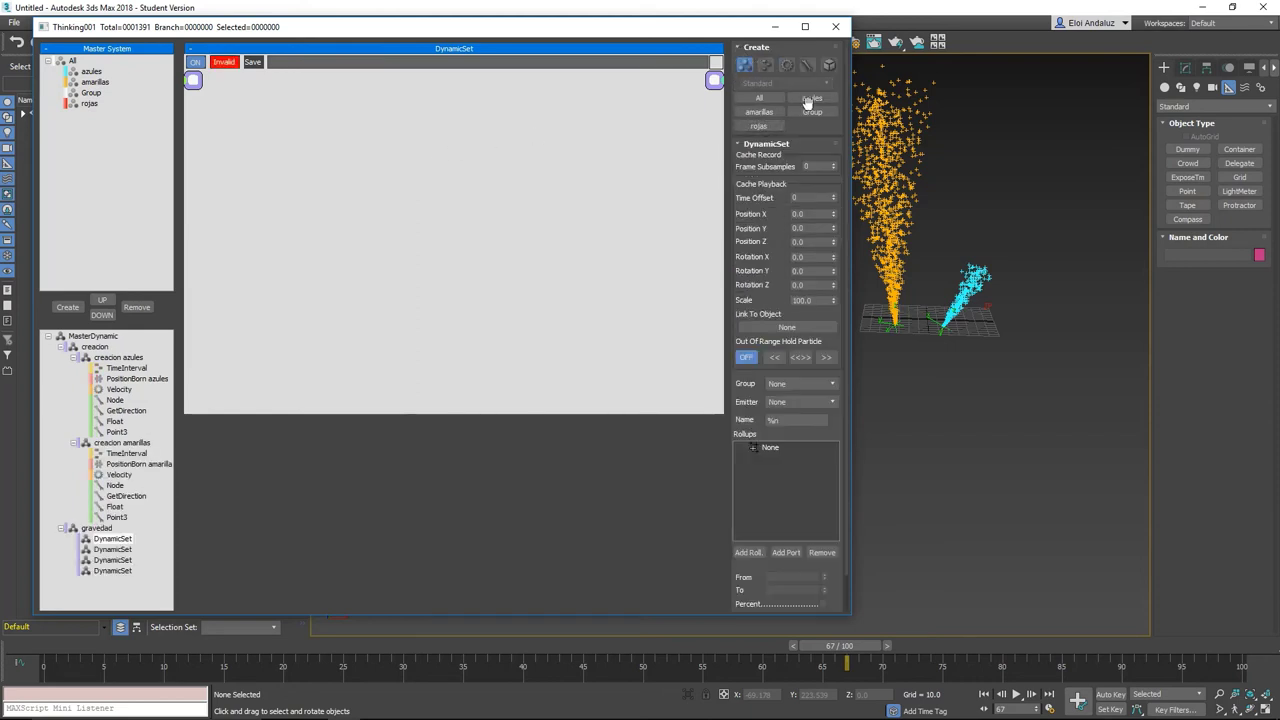
{"action": "left_click", "coordinate": [739, 49]}
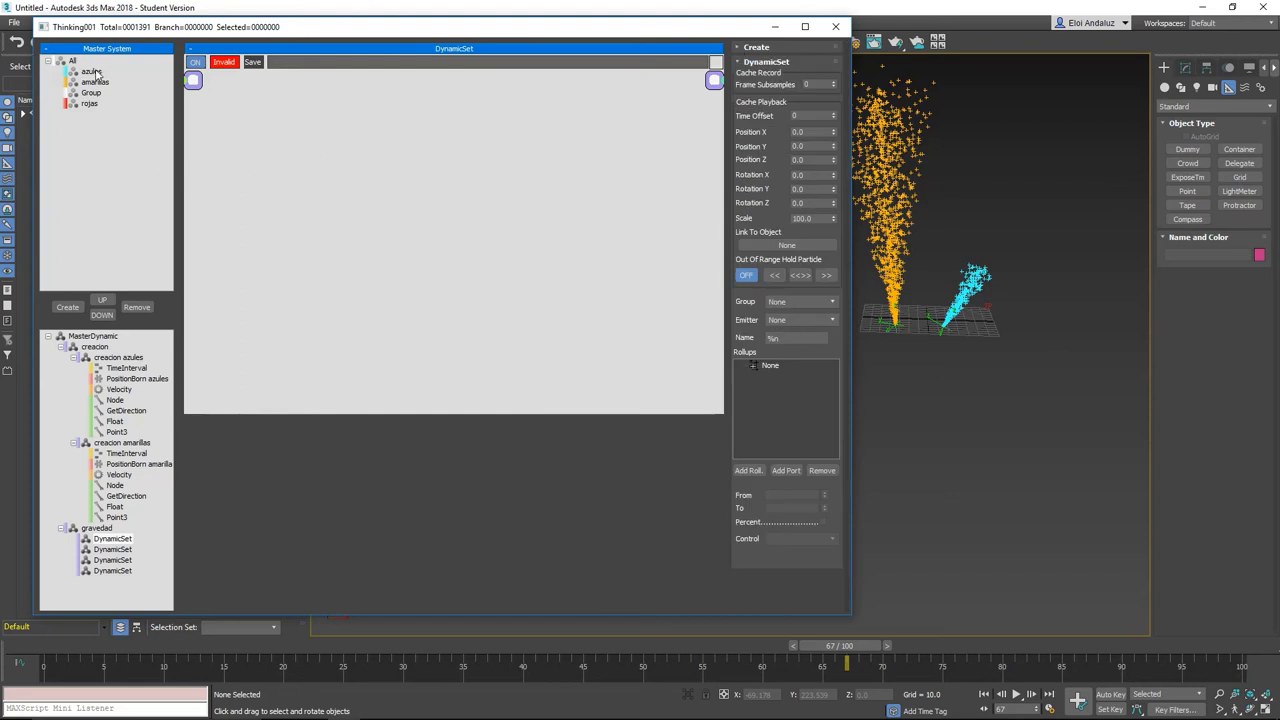
{"action": "left_click_drag", "start_coordinate": [95, 72], "coordinate": [291, 132]}
{"action": "mouse_move", "coordinate": [291, 132]}
{"action": "left_mouse_down"}
{"action": "mouse_move", "coordinate": [306, 170]}
{"action": "mouse_move", "coordinate": [288, 158]}
{"action": "mouse_move", "coordinate": [340, 204]}
{"action": "left_mouse_up"}
Try wiring from the azules node's output, then bring up the operator menu on the canvas.
{"action": "left_click_drag", "start_coordinate": [307, 160], "coordinate": [460, 210]}
{"action": "left_click_drag", "start_coordinate": [307, 160], "coordinate": [495, 168]}
{"action": "mouse_move", "coordinate": [307, 160]}
{"action": "left_mouse_down"}
{"action": "mouse_move", "coordinate": [477, 163]}
{"action": "mouse_move", "coordinate": [385, 166]}
{"action": "left_mouse_up"}
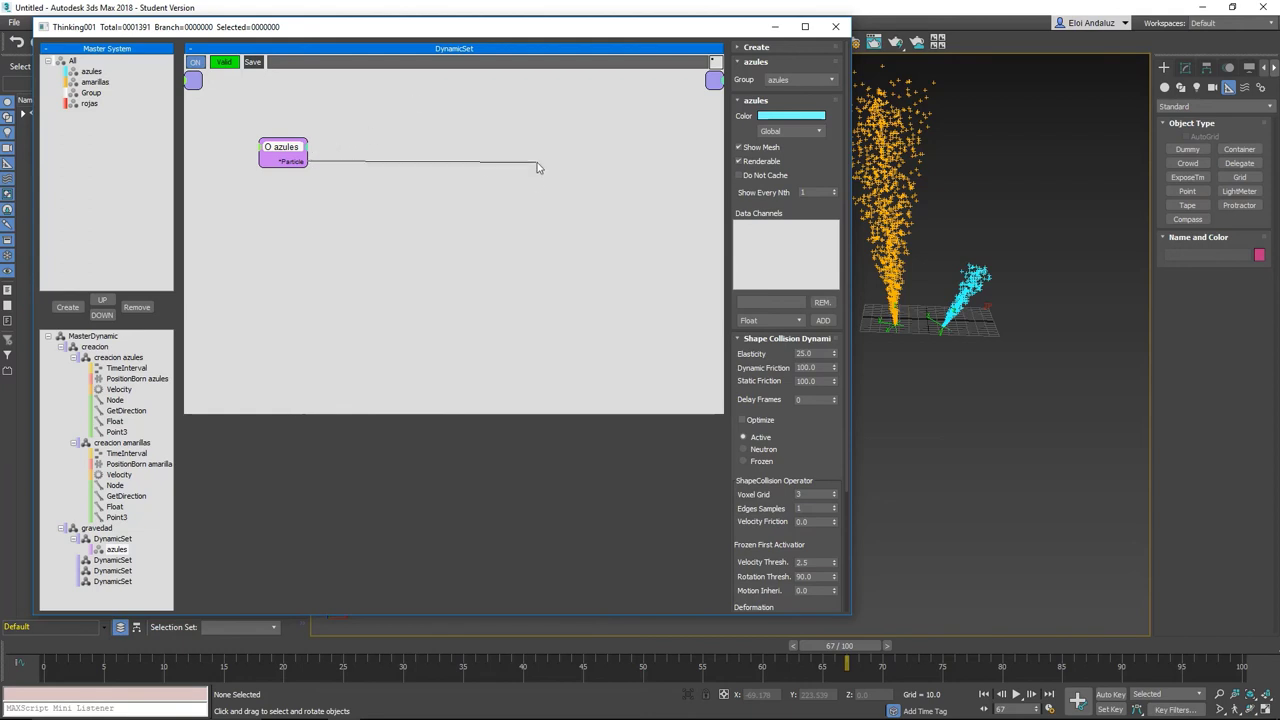
{"action": "left_click_drag", "start_coordinate": [307, 160], "coordinate": [420, 225]}
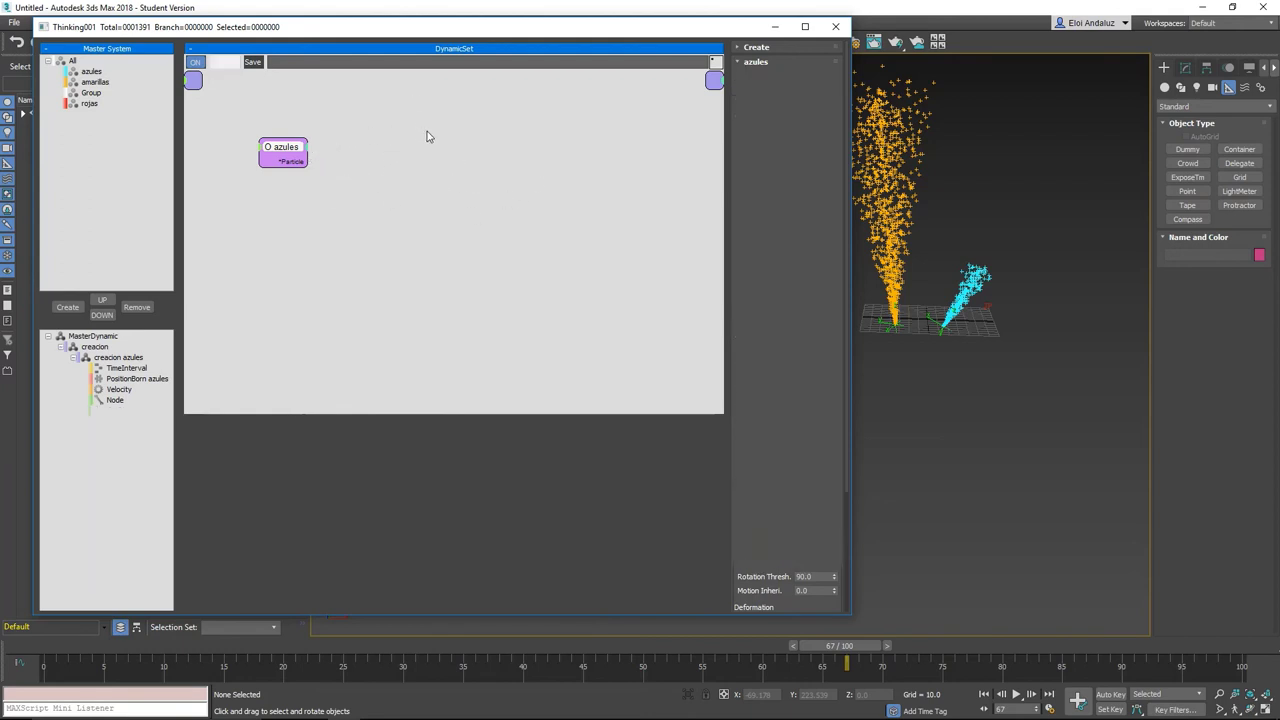
{"action": "right_click", "coordinate": [362, 133]}
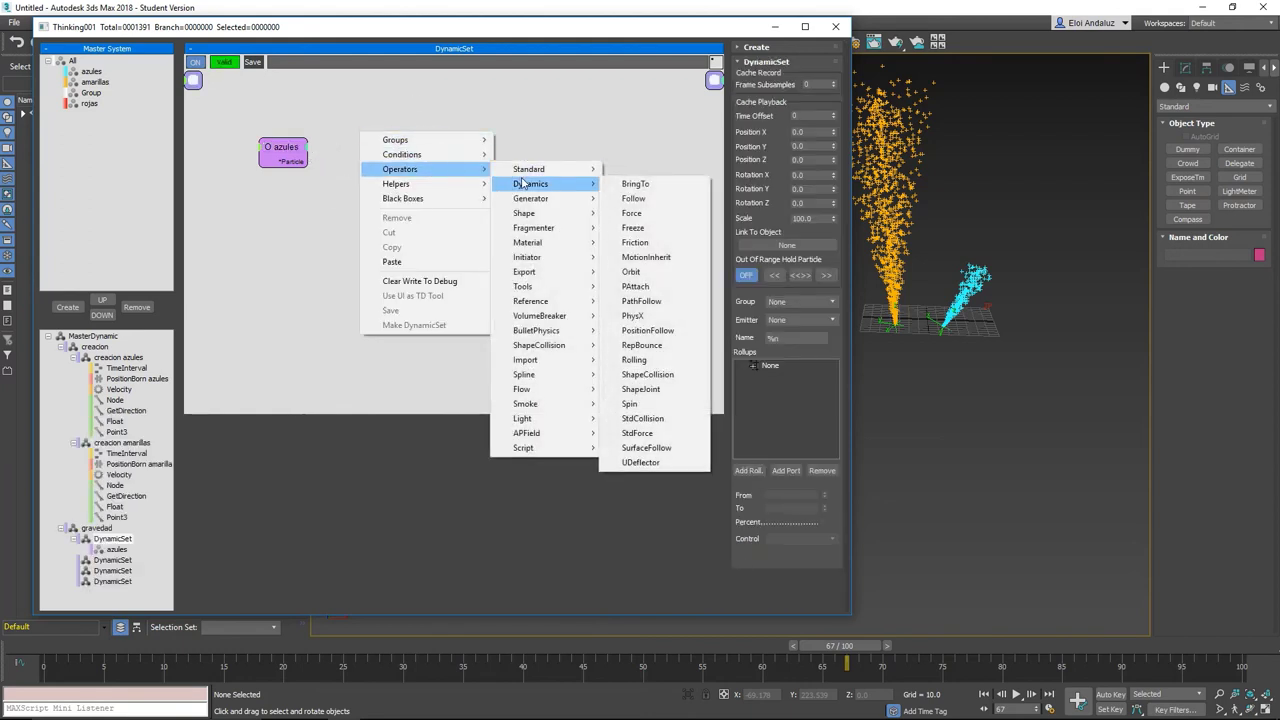
{"action": "mouse_move", "coordinate": [530, 184]}
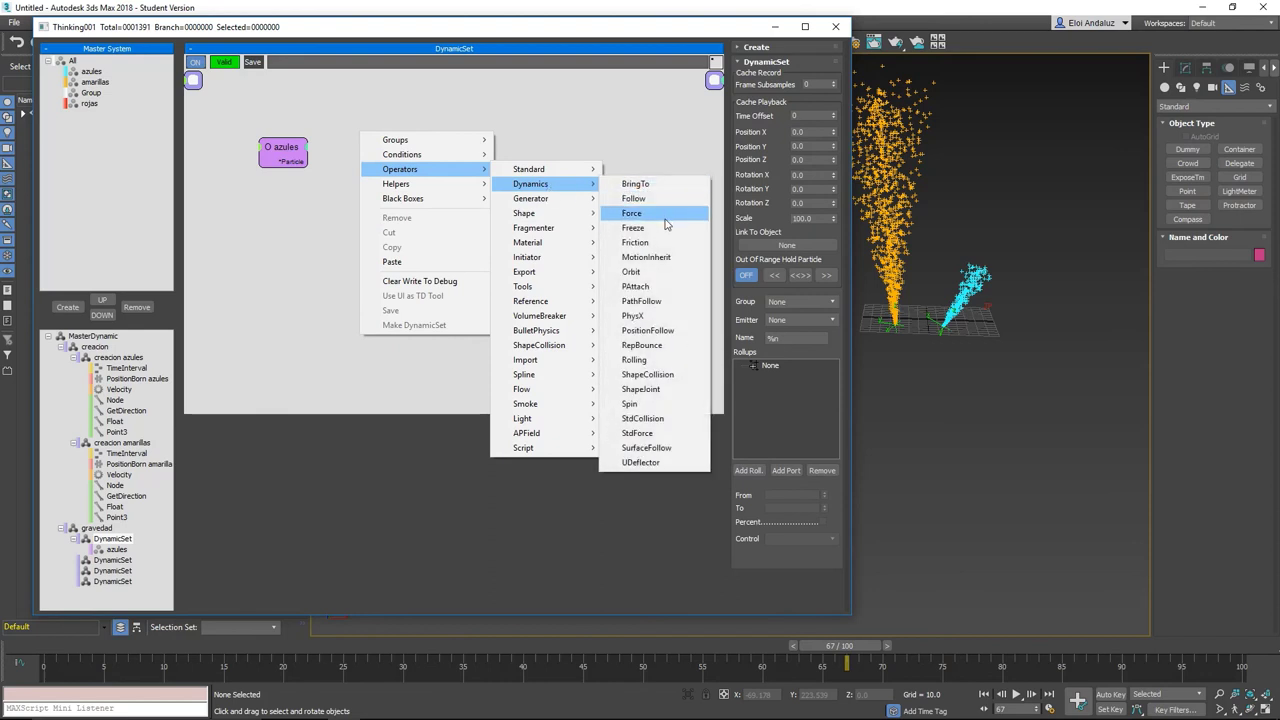
Add a Force operator fed by the azules particles and set its Strength to -98.
{"action": "left_click", "coordinate": [632, 213]}
{"action": "mouse_move", "coordinate": [432, 155]}
{"action": "left_mouse_down"}
{"action": "mouse_move", "coordinate": [296, 161]}
{"action": "mouse_move", "coordinate": [327, 136]}
{"action": "left_mouse_up"}
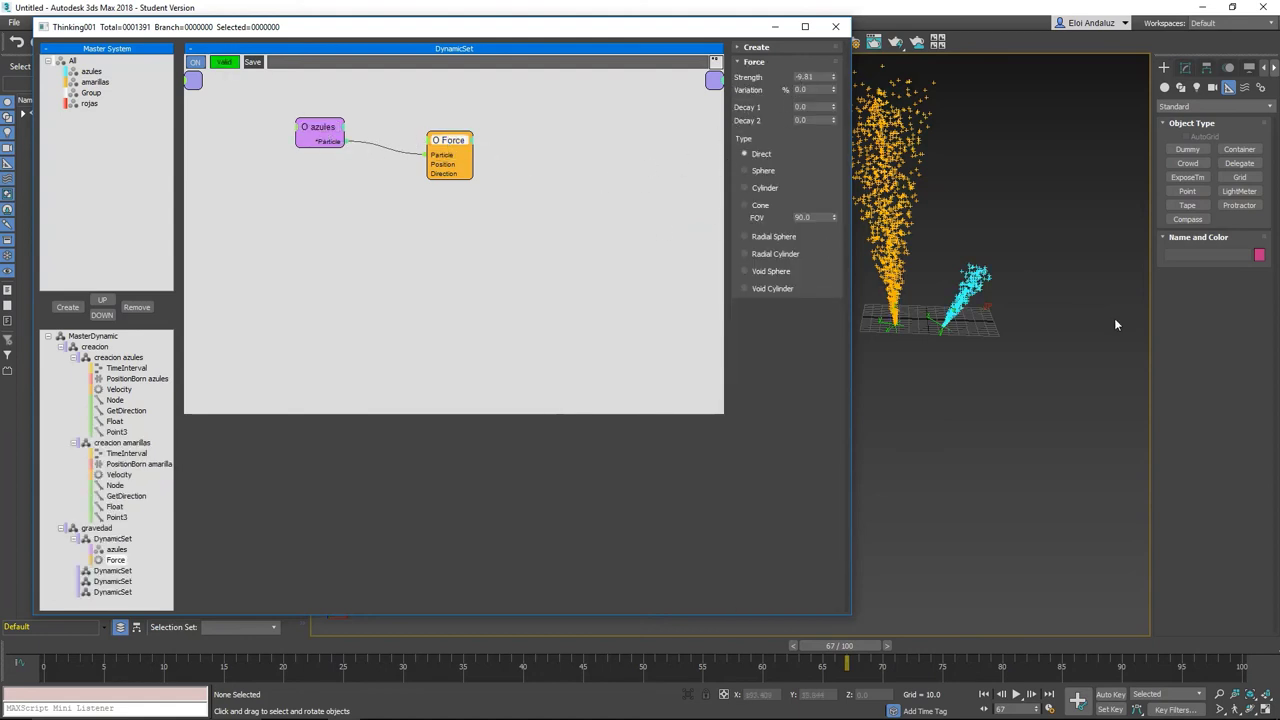
{"action": "double_click", "coordinate": [805, 77]}
{"action": "type", "text": "-98"}
{"action": "key", "text": "Return"}
Extend the timeline to 182 frames and scrub frames 95–168 to watch the blue stream arc down.
{"action": "middle_click_drag", "start_coordinate": [1016, 303], "coordinate": [1021, 280], "text": "alt"}
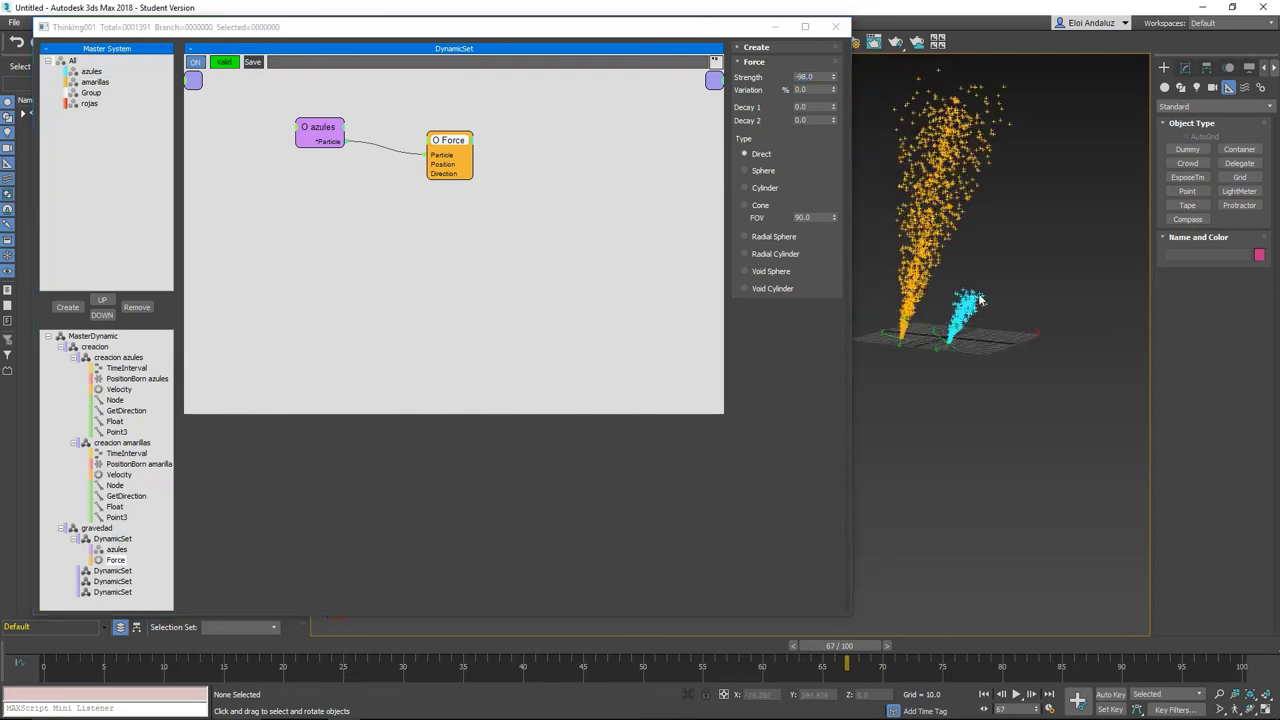
{"action": "left_click_drag", "start_coordinate": [865, 645], "coordinate": [1178, 665]}
{"action": "right_click_drag", "start_coordinate": [1178, 665], "coordinate": [558, 670], "text": "ctrl+alt"}
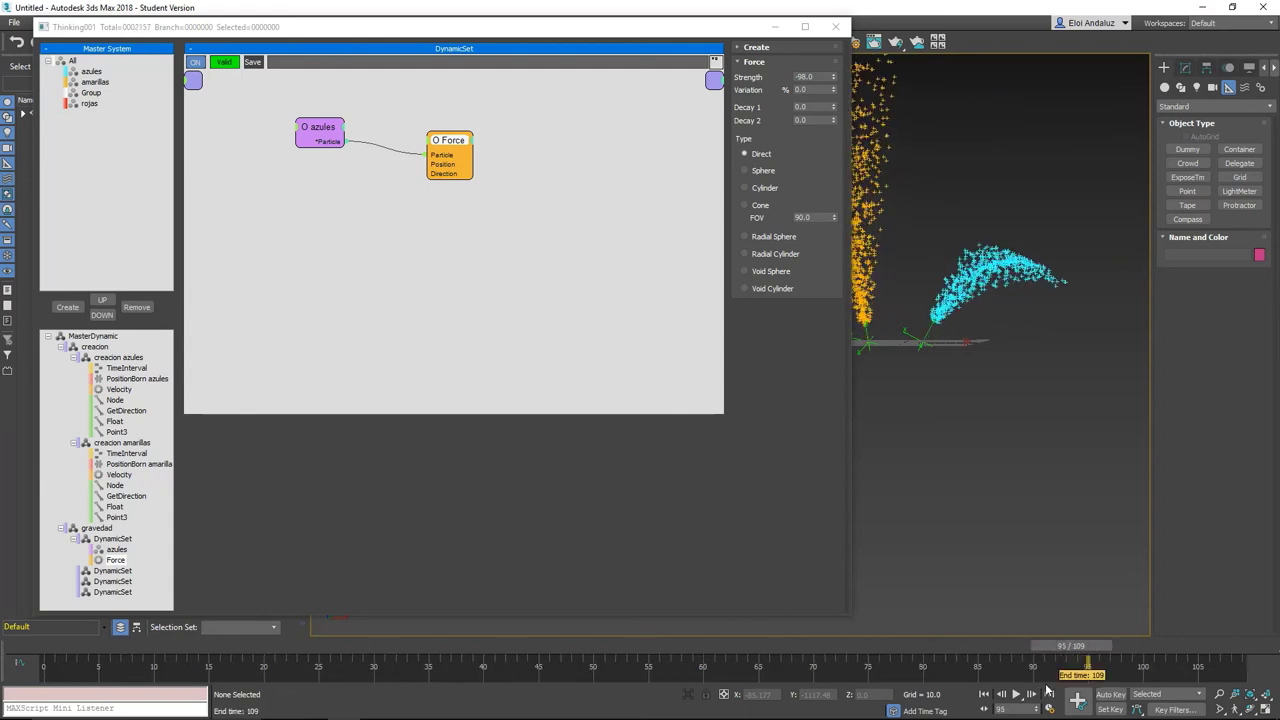
{"action": "left_click_drag", "start_coordinate": [668, 648], "coordinate": [1160, 648]}
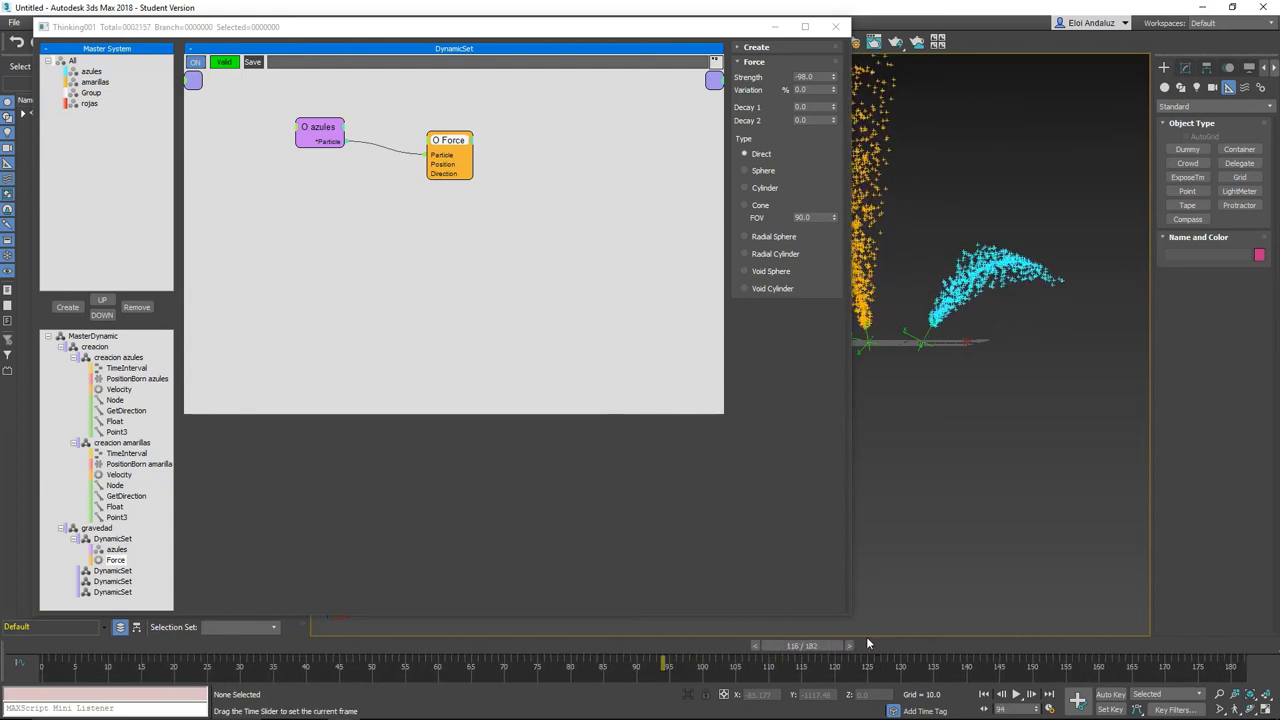
{"action": "mouse_move", "coordinate": [425, 643]}
{"action": "left_mouse_down"}
{"action": "mouse_move", "coordinate": [305, 645]}
{"action": "mouse_move", "coordinate": [851, 645]}
{"action": "left_mouse_up"}
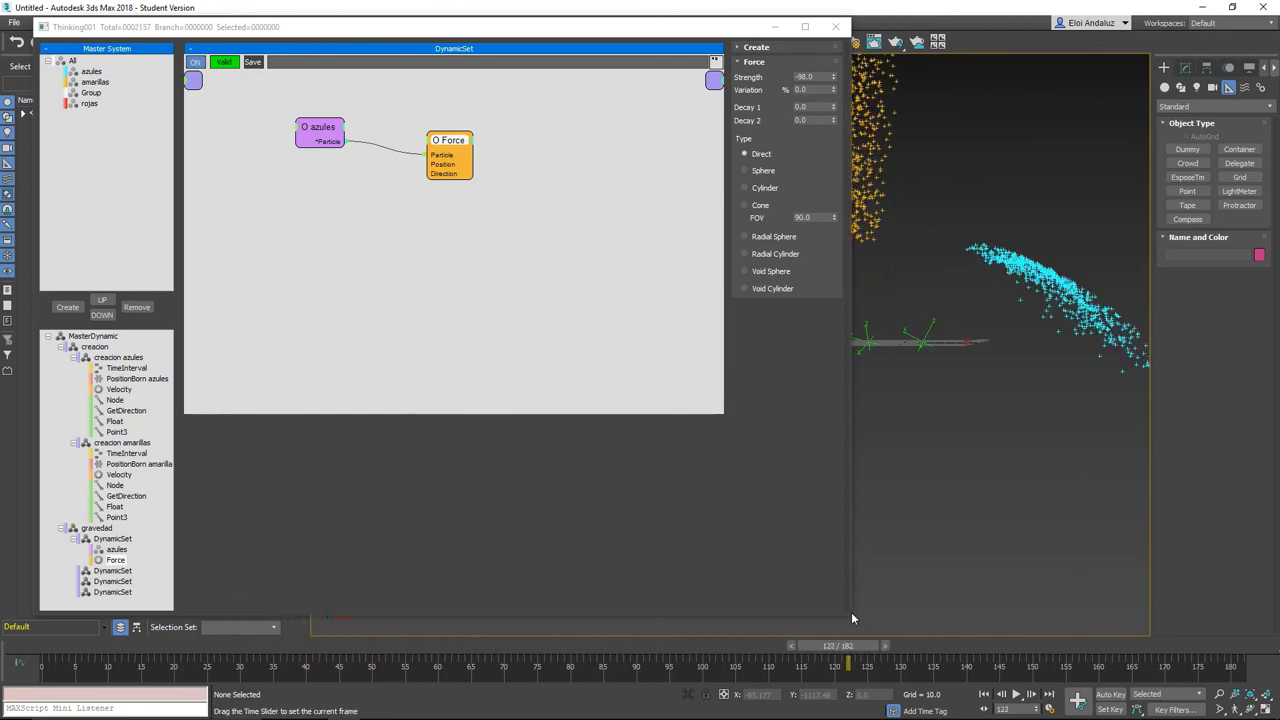
{"action": "left_click_drag", "start_coordinate": [322, 132], "coordinate": [293, 147]}
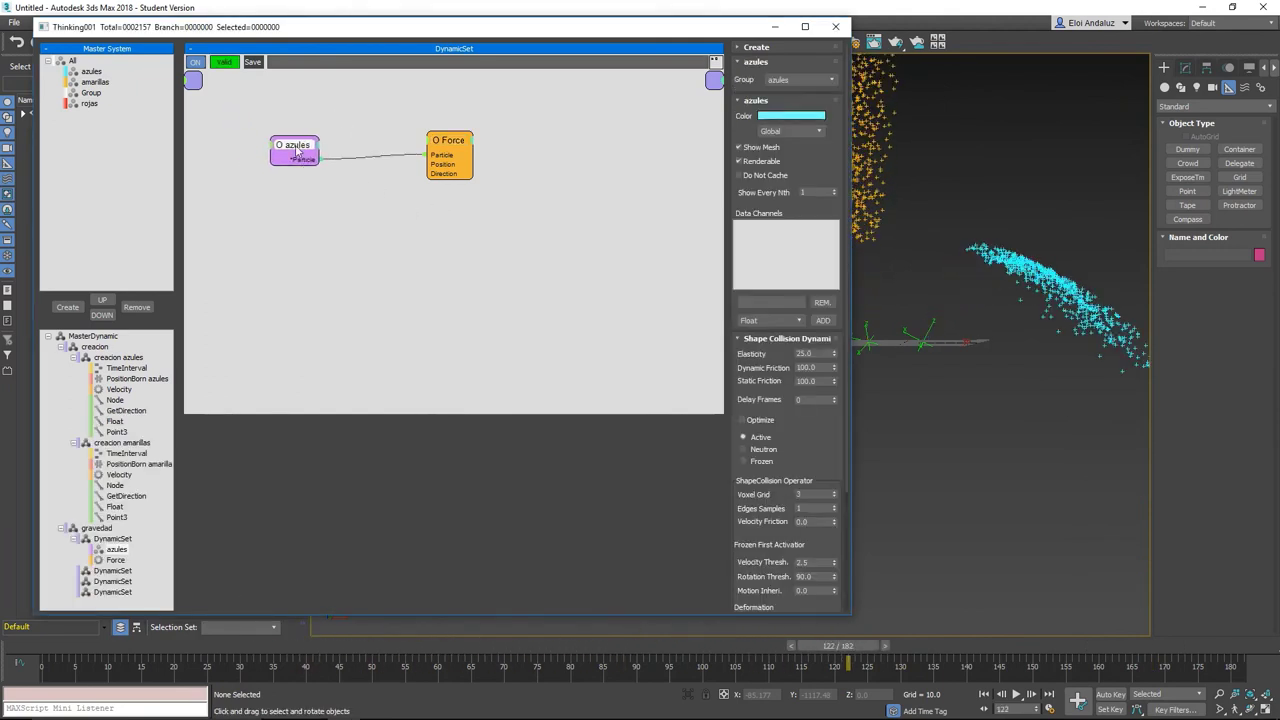
{"action": "left_click_drag", "start_coordinate": [848, 645], "coordinate": [672, 645]}
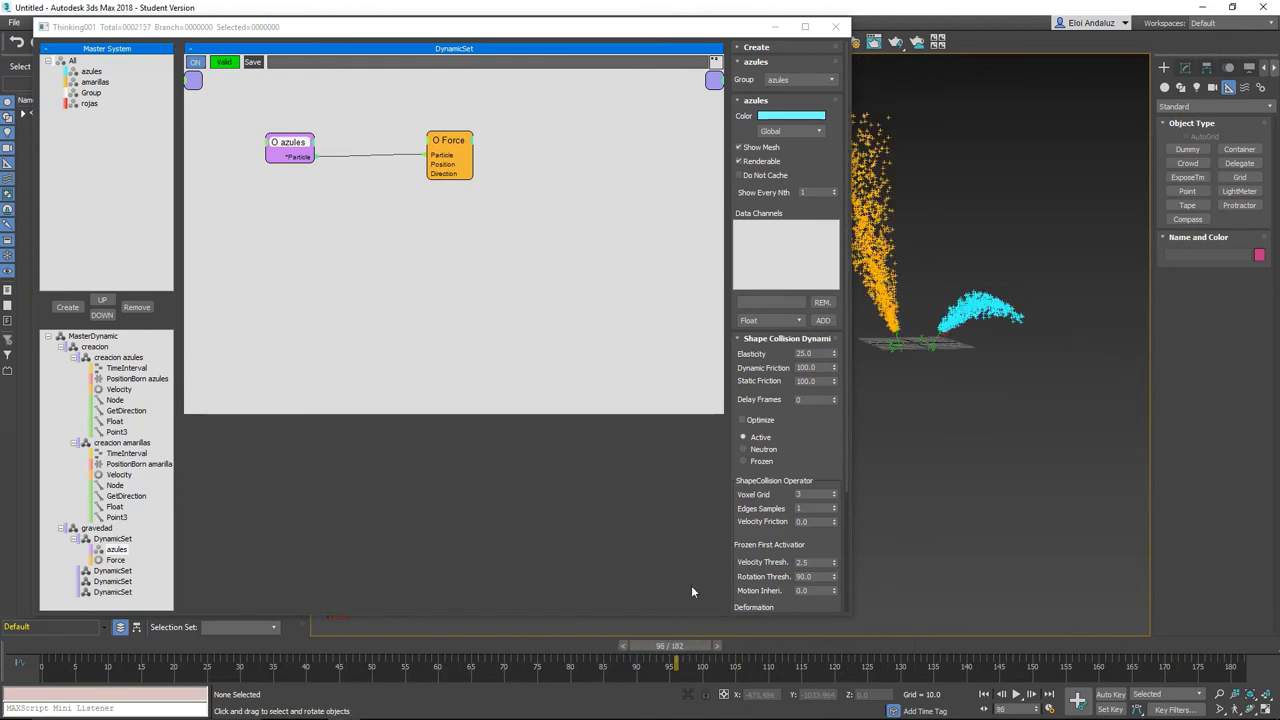
Switch the DynamicSet particle node from azules to amarillas and scrub to see the yellow arc.
{"action": "left_click", "coordinate": [302, 146]}
{"action": "mouse_move", "coordinate": [302, 146]}
{"action": "left_mouse_down"}
{"action": "mouse_move", "coordinate": [344, 131]}
{"action": "mouse_move", "coordinate": [285, 145]}
{"action": "left_mouse_up"}
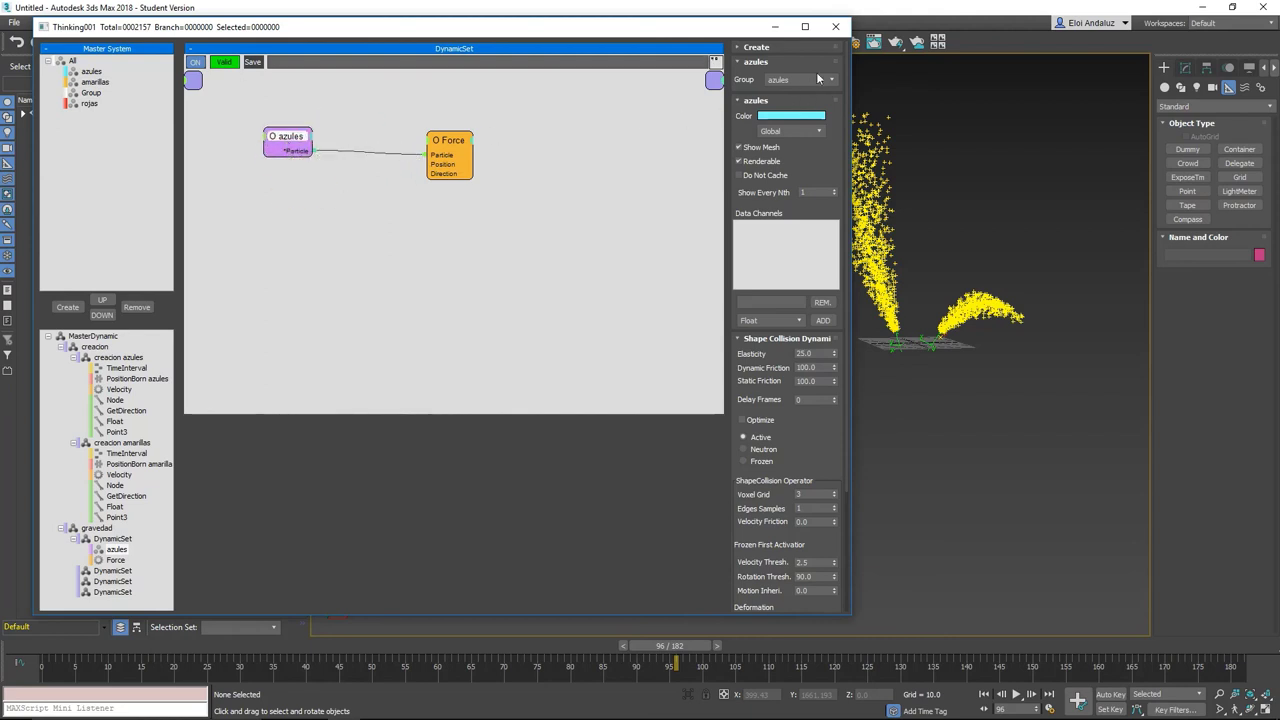
{"action": "left_click", "coordinate": [817, 77]}
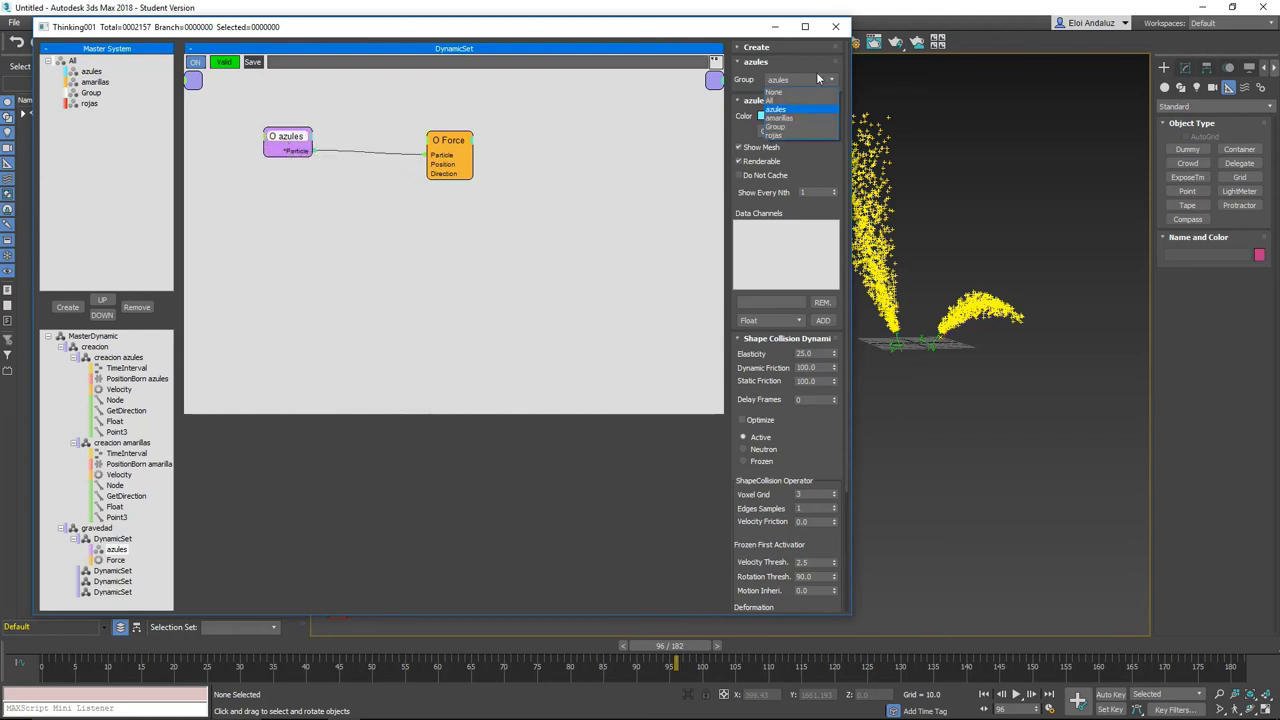
{"action": "left_click", "coordinate": [779, 119]}
{"action": "left_click_drag", "start_coordinate": [718, 645], "coordinate": [766, 612]}
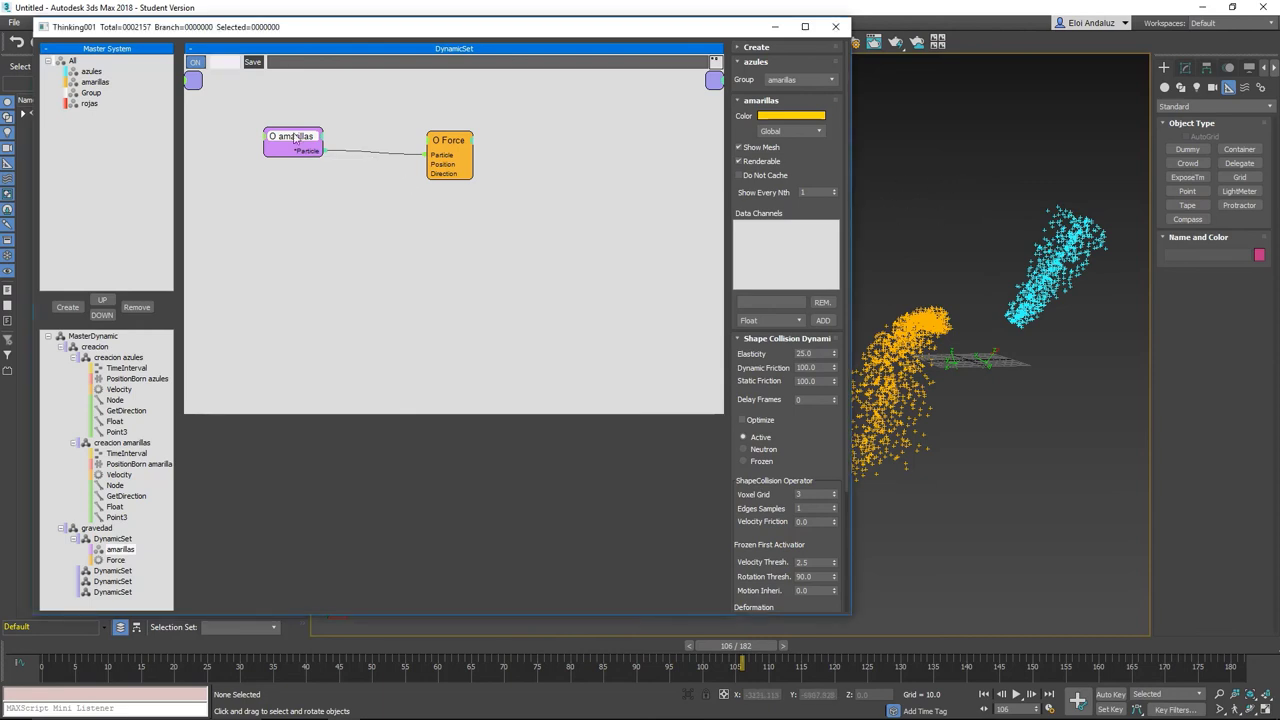
Clone the amarillas node below the original and set the copy's group to azules.
{"action": "left_click_drag", "start_coordinate": [294, 139], "coordinate": [302, 155], "text": "shift"}
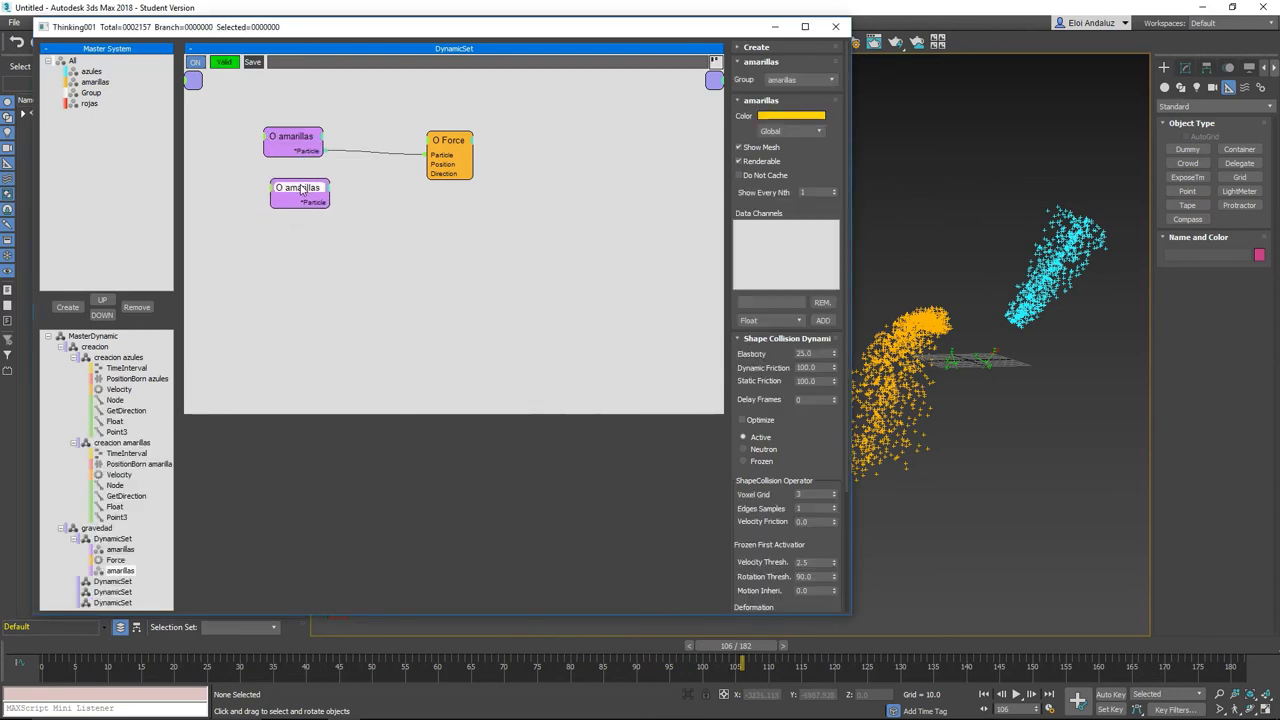
{"action": "left_click", "coordinate": [800, 77]}
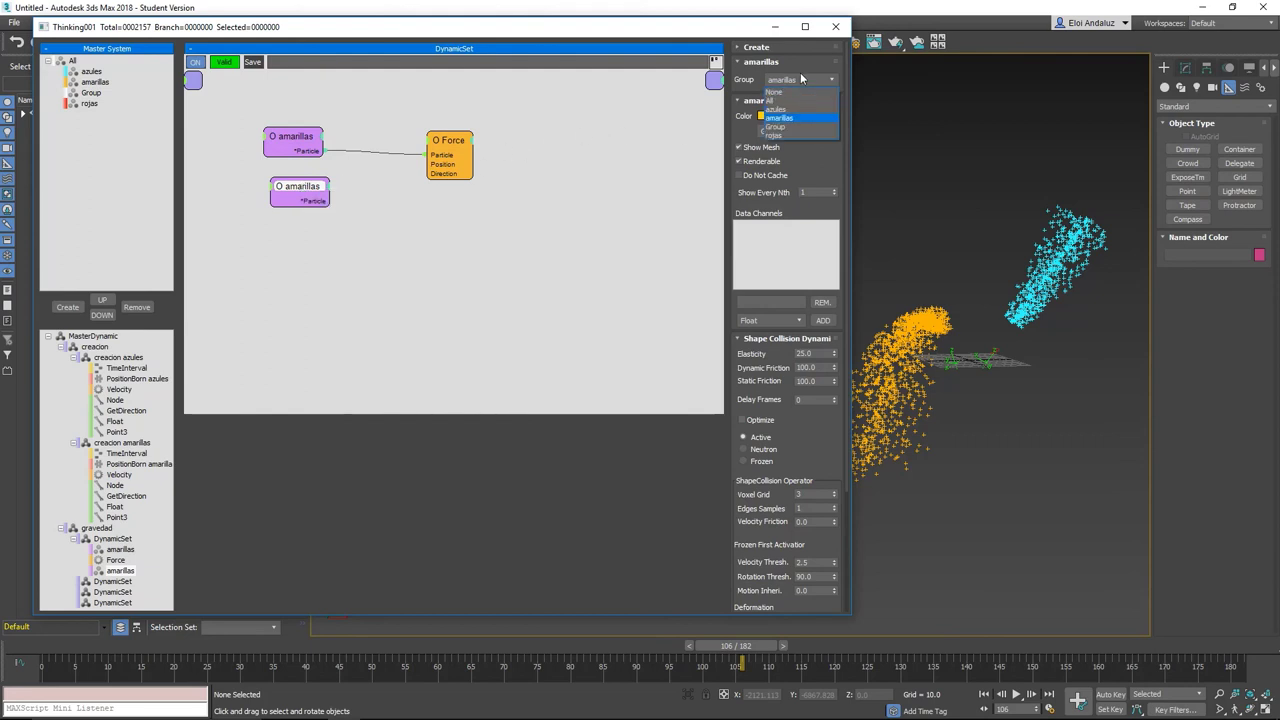
{"action": "left_click", "coordinate": [787, 114]}
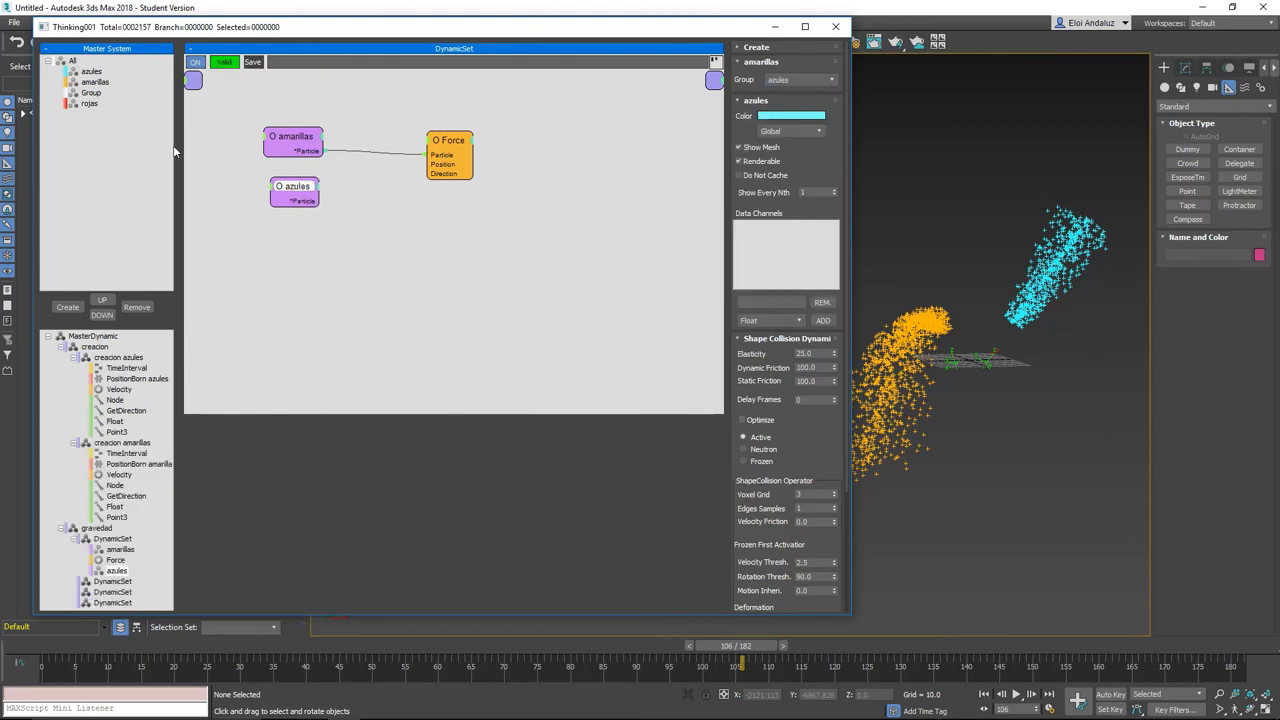
Wire azules into the Force instead of amarillas, move amarillas aside, and preview the result.
{"action": "left_click_drag", "start_coordinate": [316, 199], "coordinate": [437, 160]}
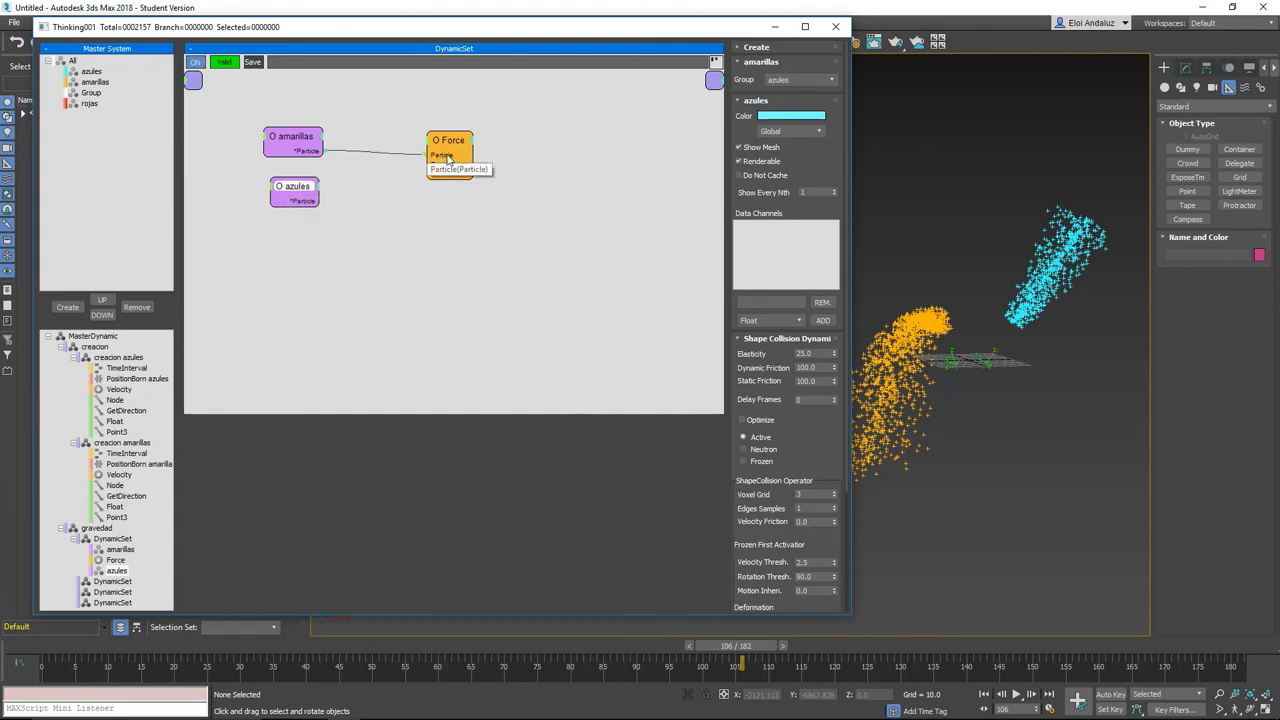
{"action": "left_click_drag", "start_coordinate": [447, 160], "coordinate": [433, 160]}
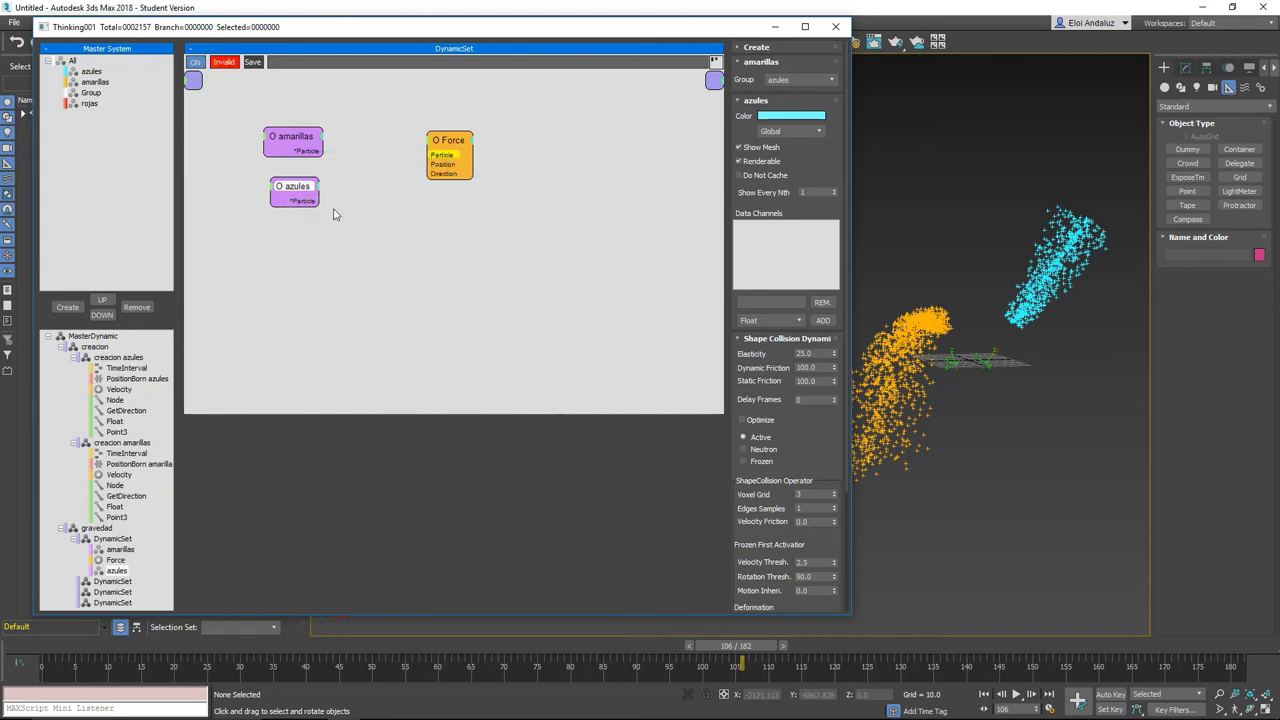
{"action": "left_click_drag", "start_coordinate": [318, 199], "coordinate": [428, 155]}
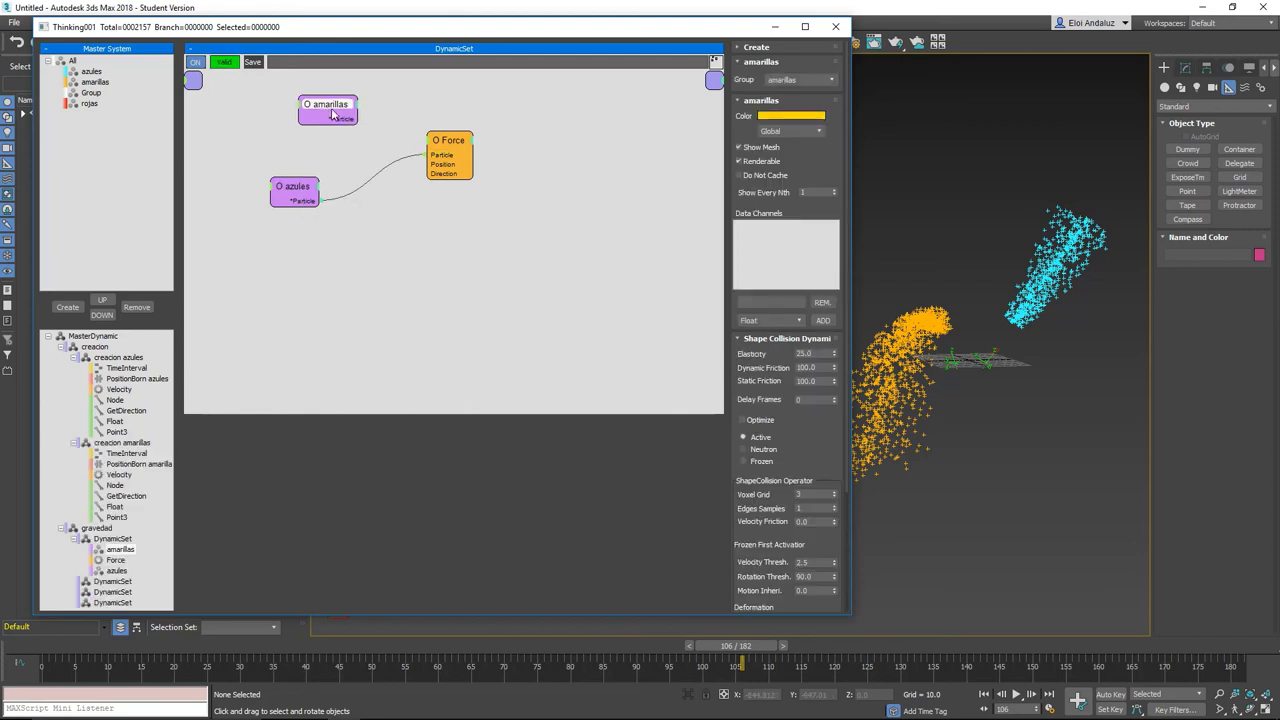
{"action": "left_click_drag", "start_coordinate": [300, 145], "coordinate": [282, 119]}
{"action": "left_click_drag", "start_coordinate": [530, 660], "coordinate": [840, 660]}
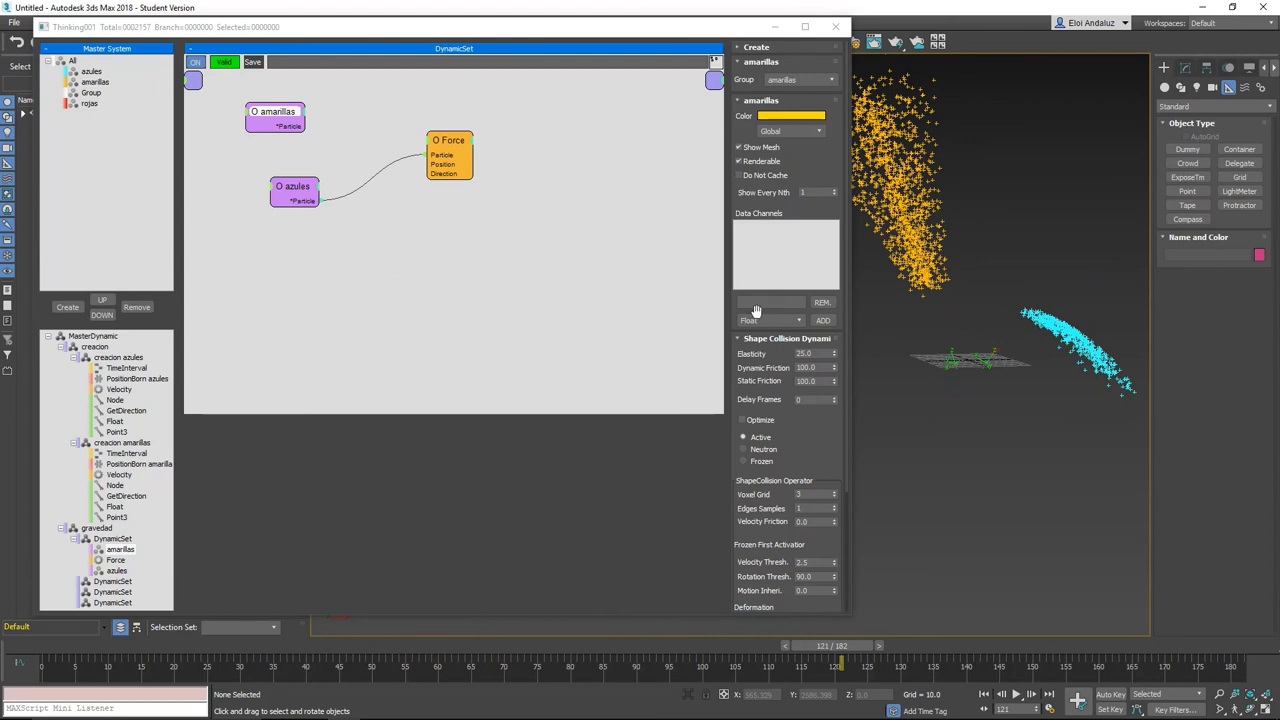
{"action": "left_click", "coordinate": [89, 93]}
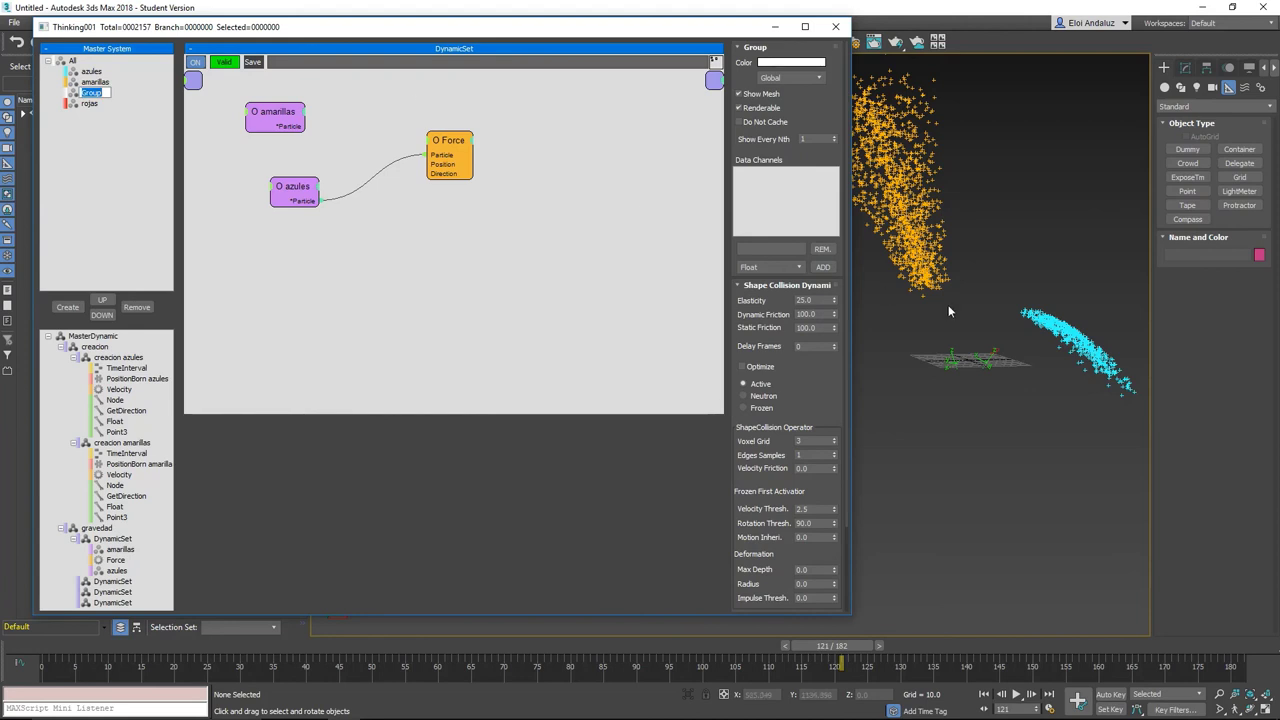
Look down on the grid and collapse the creacion amarillas branch in the tree.
{"action": "middle_click_drag", "start_coordinate": [884, 288], "coordinate": [1073, 405], "text": "alt"}
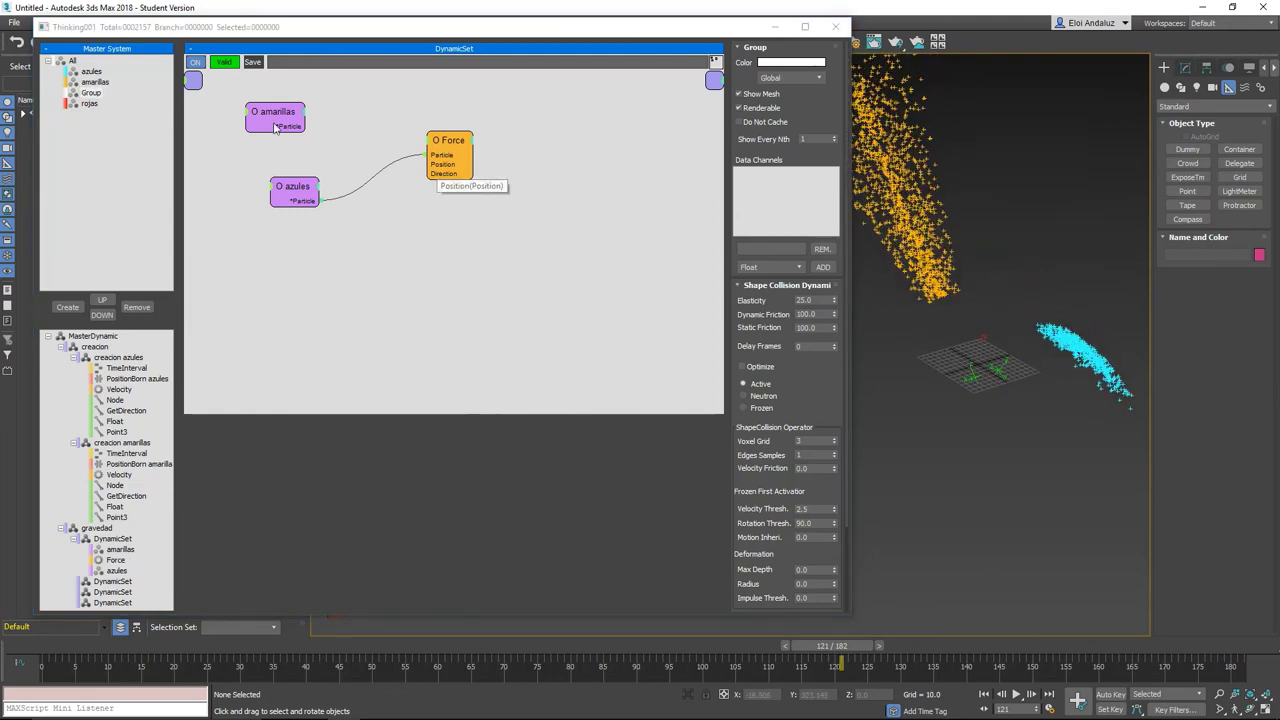
{"action": "left_click", "coordinate": [76, 444]}
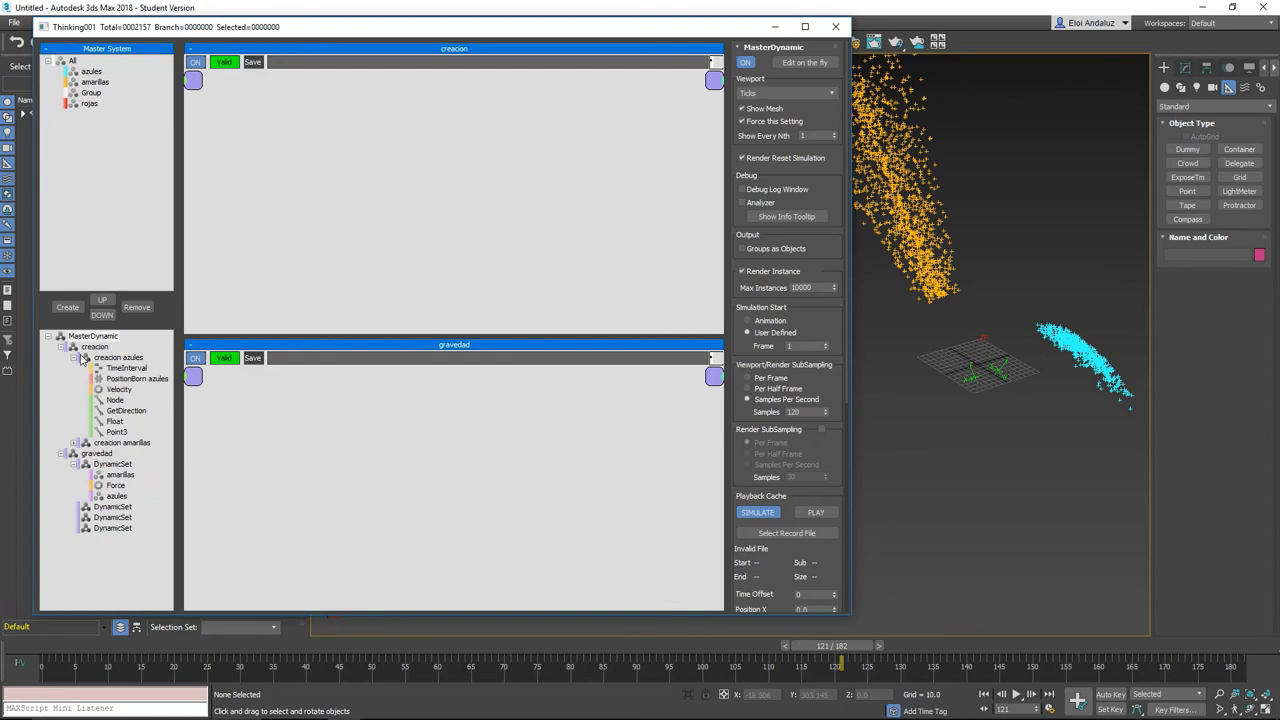
Place the creacion azules set below creacion amarillas in the creacion graph and Shift-drag a copy.
{"action": "left_click", "coordinate": [73, 358]}
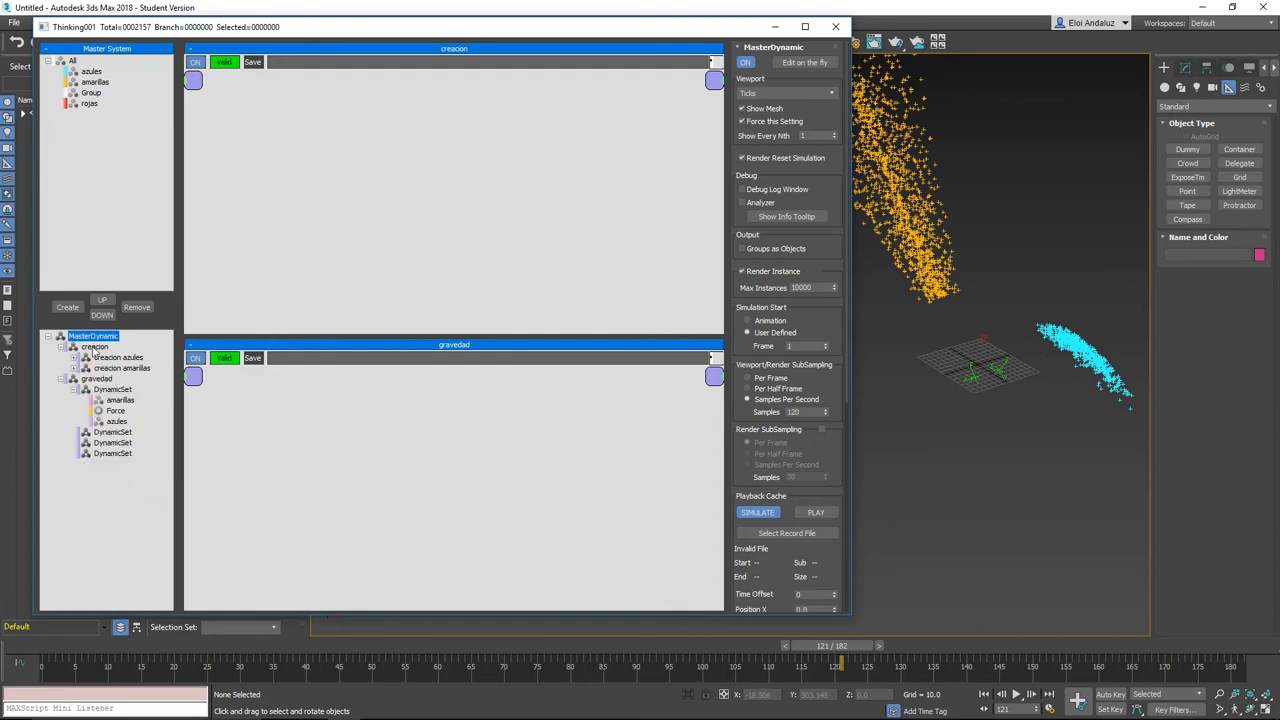
{"action": "left_click", "coordinate": [94, 347]}
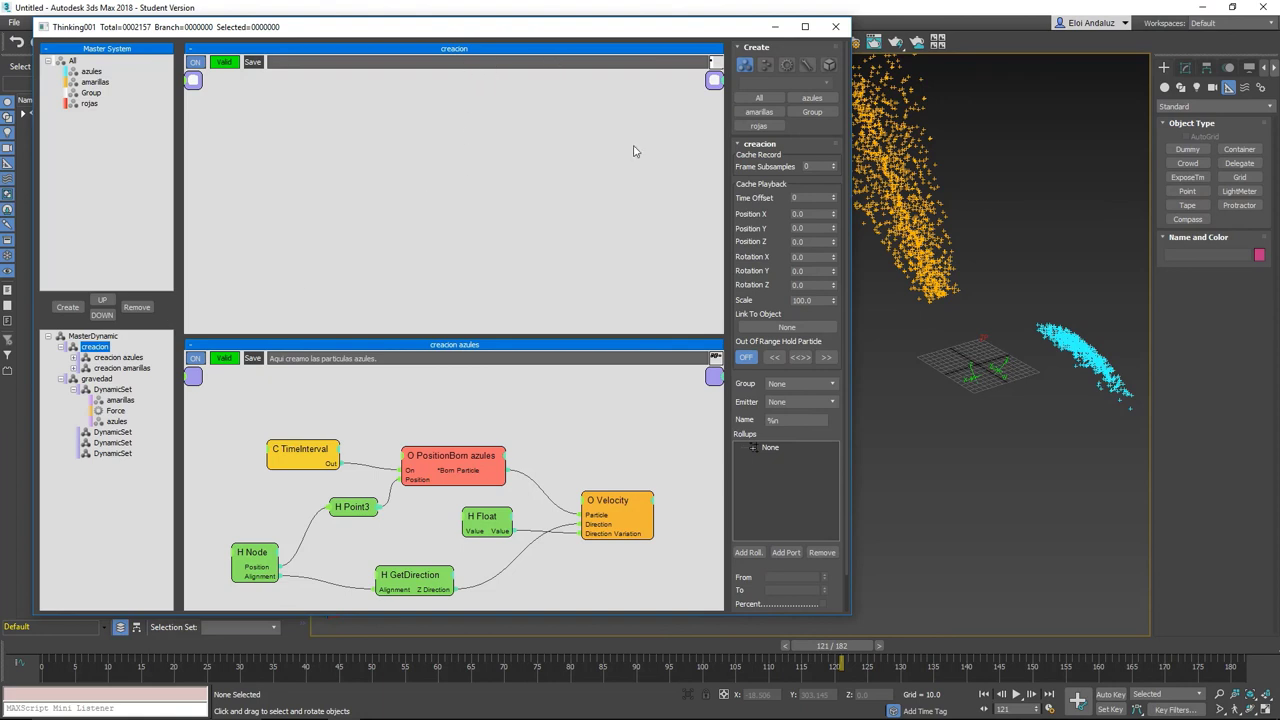
{"action": "left_click_drag", "start_coordinate": [118, 357], "coordinate": [472, 164]}
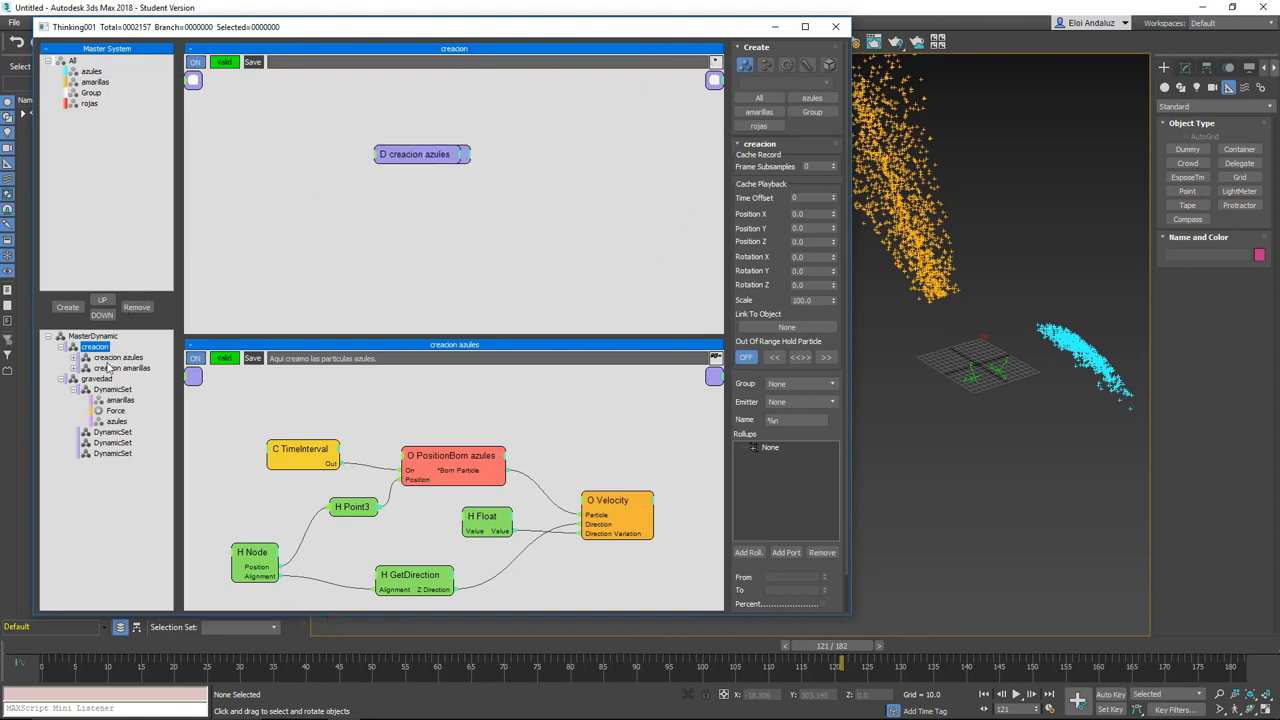
{"action": "mouse_move", "coordinate": [427, 160]}
{"action": "left_mouse_down"}
{"action": "mouse_move", "coordinate": [420, 220]}
{"action": "mouse_move", "coordinate": [415, 192]}
{"action": "left_mouse_up"}
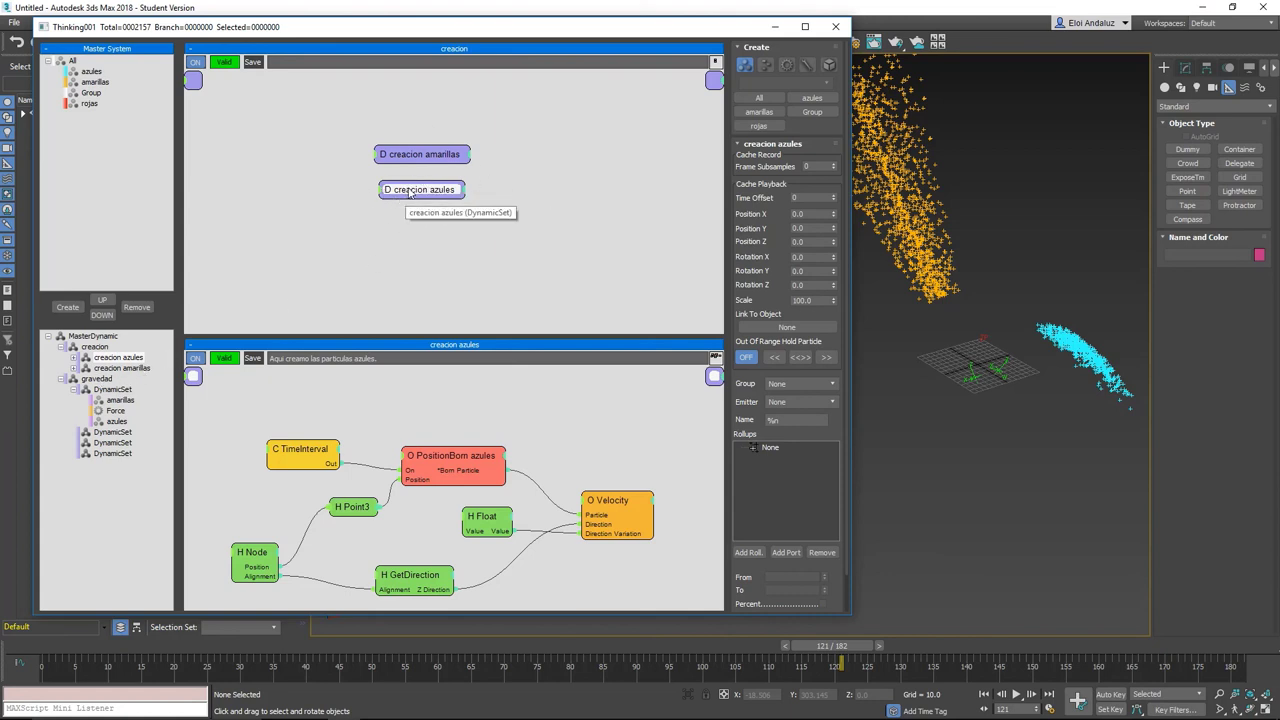
{"action": "left_click_drag", "start_coordinate": [410, 193], "coordinate": [405, 230], "text": "ctrl"}
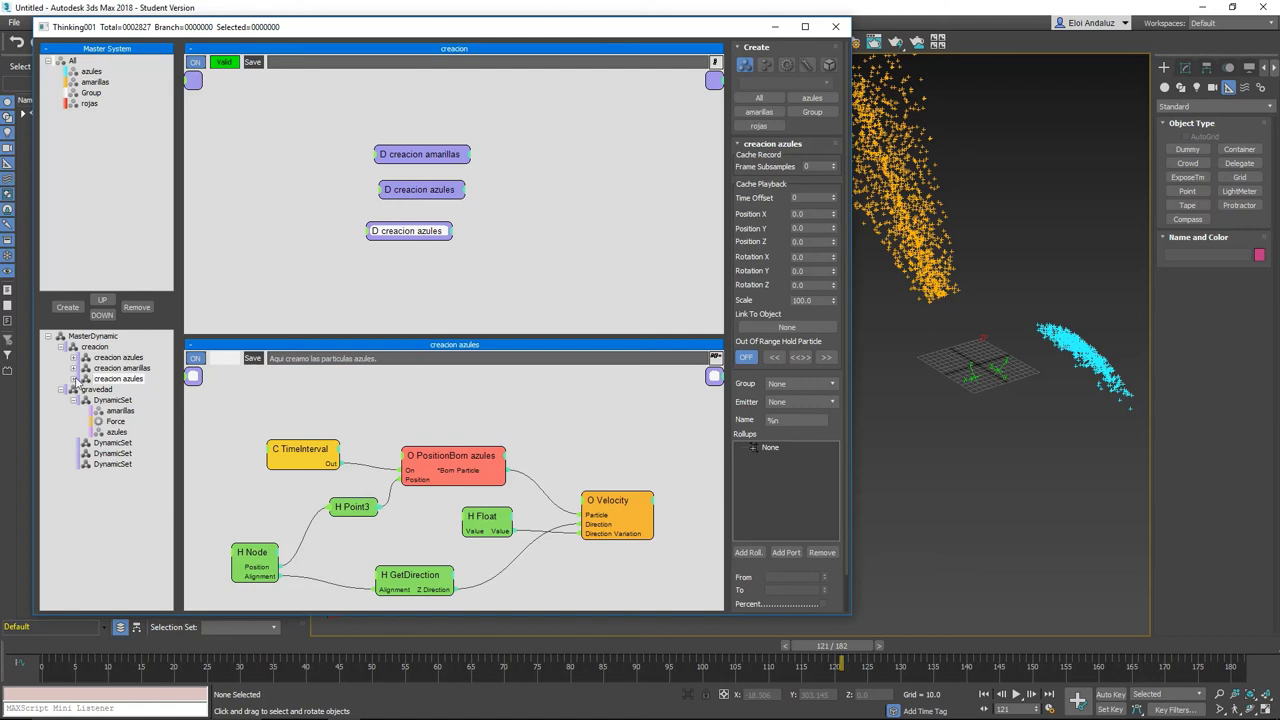
Rename the copied creacion azules set to creacionrojas.
{"action": "left_click", "coordinate": [75, 380]}
{"action": "left_click", "coordinate": [125, 401]}
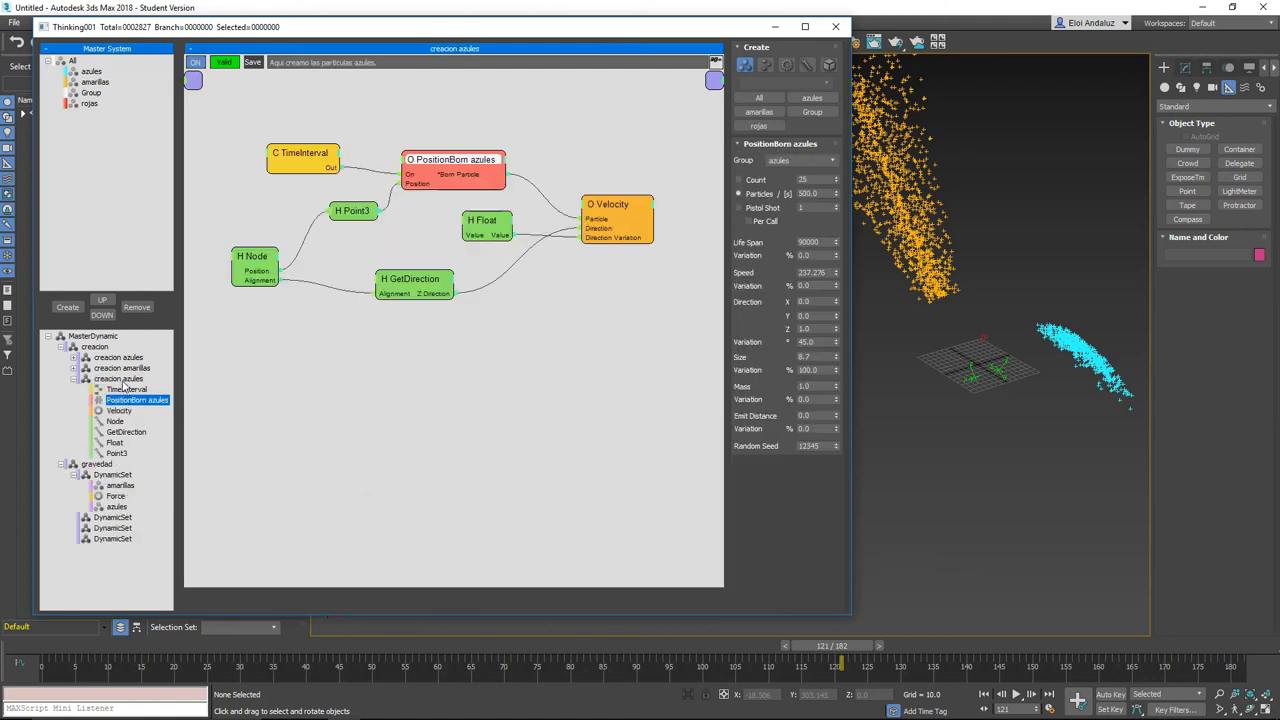
{"action": "left_click", "coordinate": [121, 380]}
{"action": "left_click", "coordinate": [143, 384]}
{"action": "type", "text": "creacion roj"}
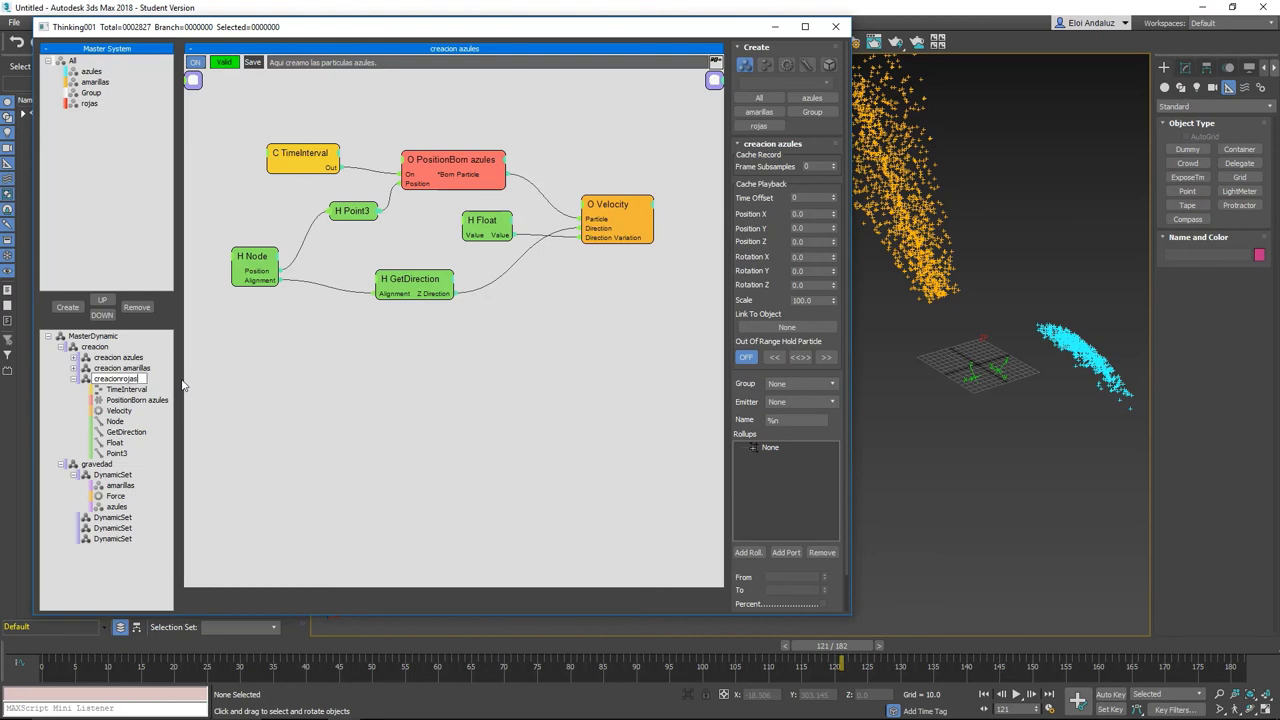
{"action": "key", "text": "Return"}
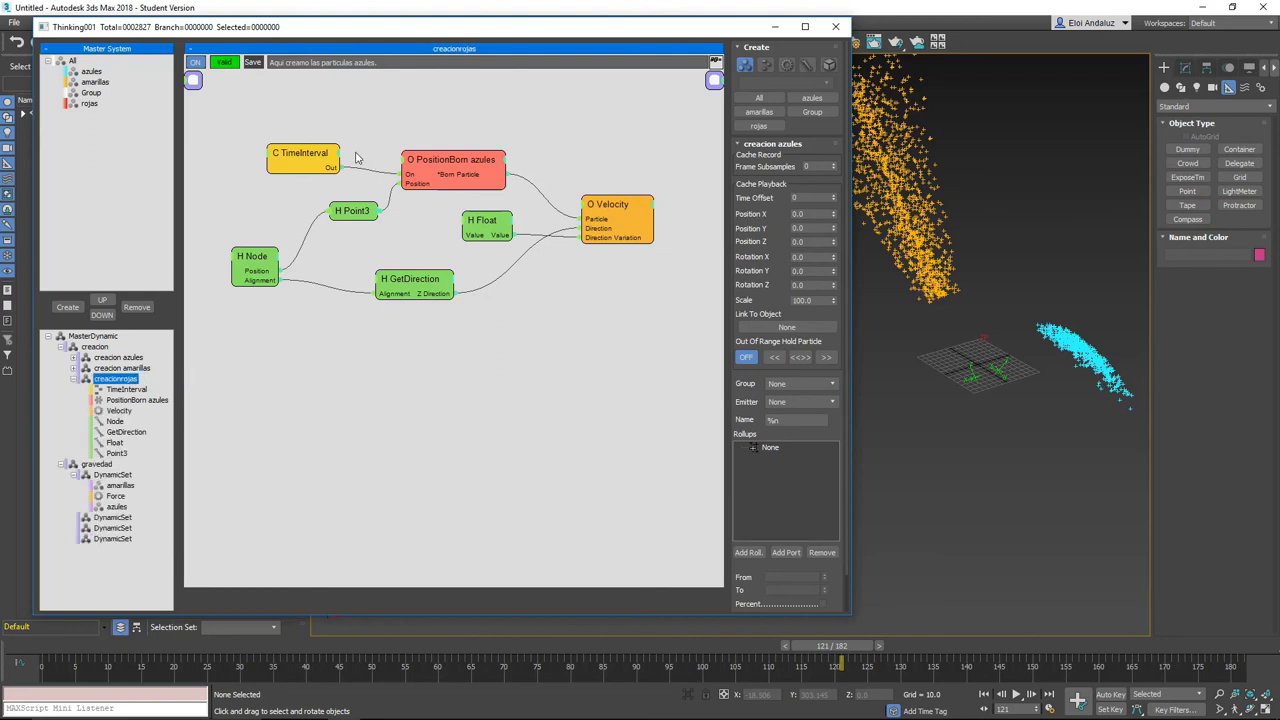
Rename its PositionBorn node to 'PositionBorn rojas' and set its birth group to rojas.
{"action": "left_click", "coordinate": [442, 157]}
{"action": "right_click", "coordinate": [478, 164]}
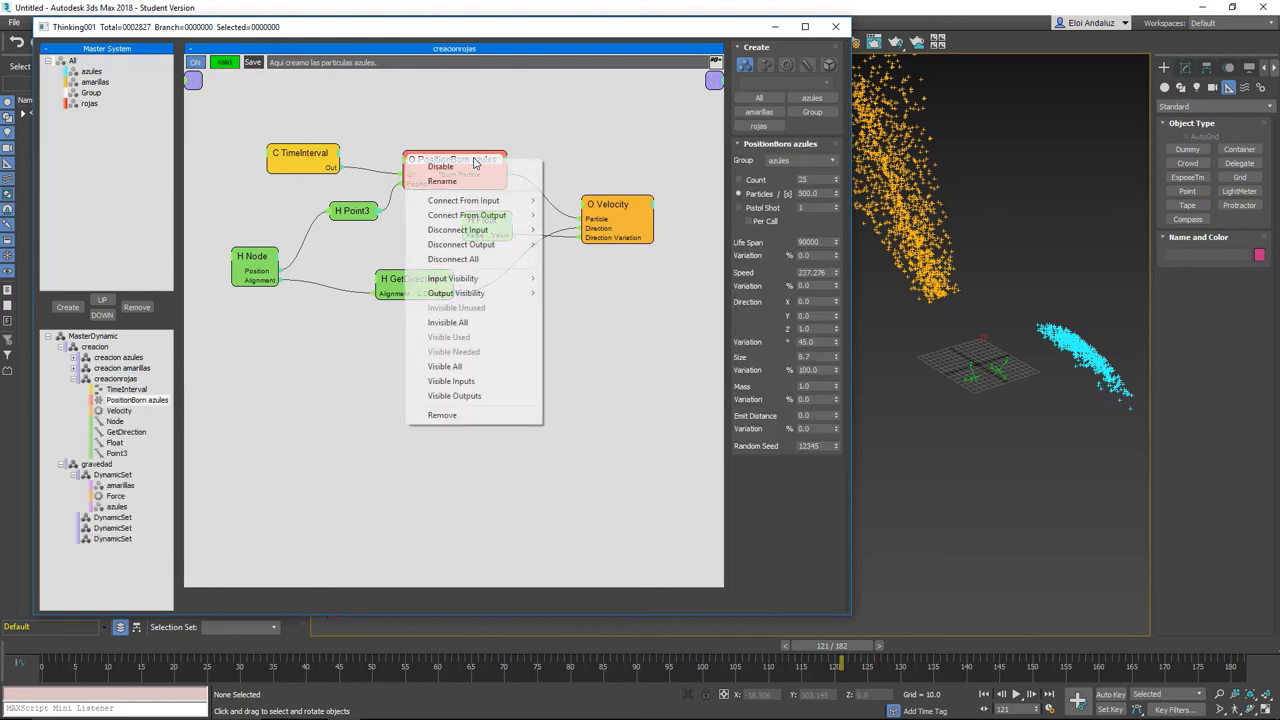
{"action": "left_click", "coordinate": [442, 181]}
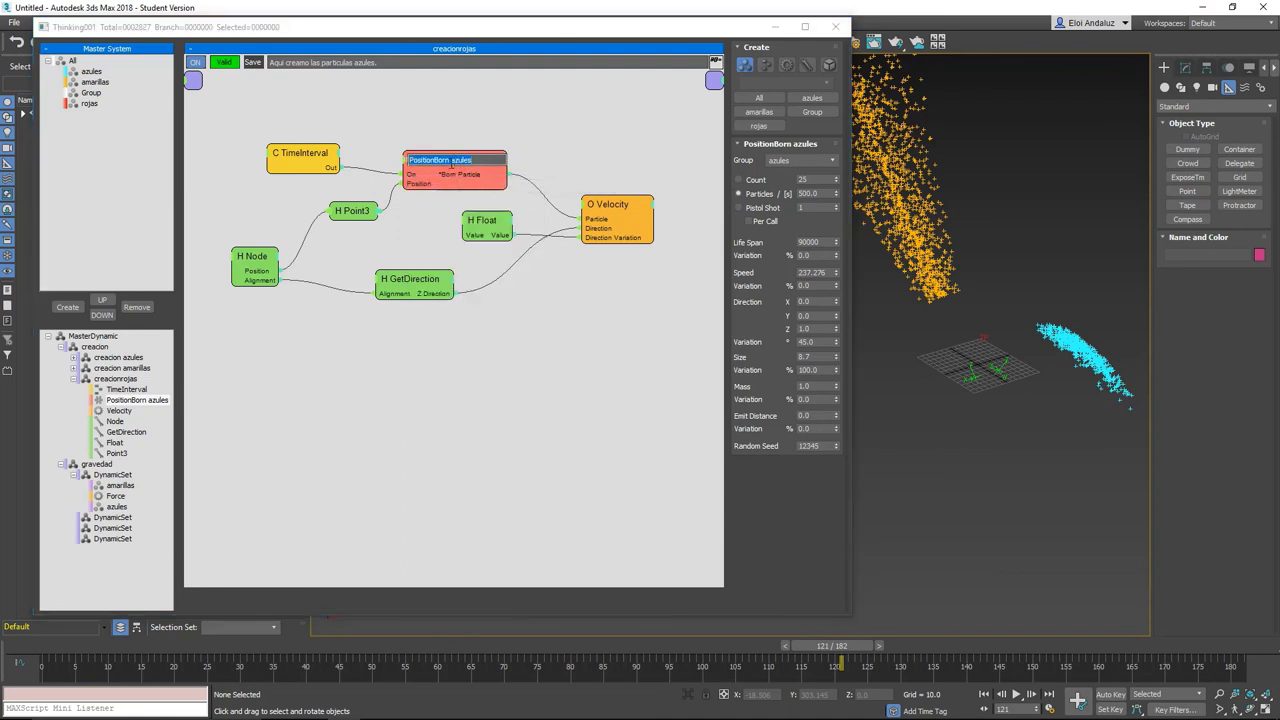
{"action": "type", "text": "PositionBorn rojas"}
{"action": "key", "text": "Return"}
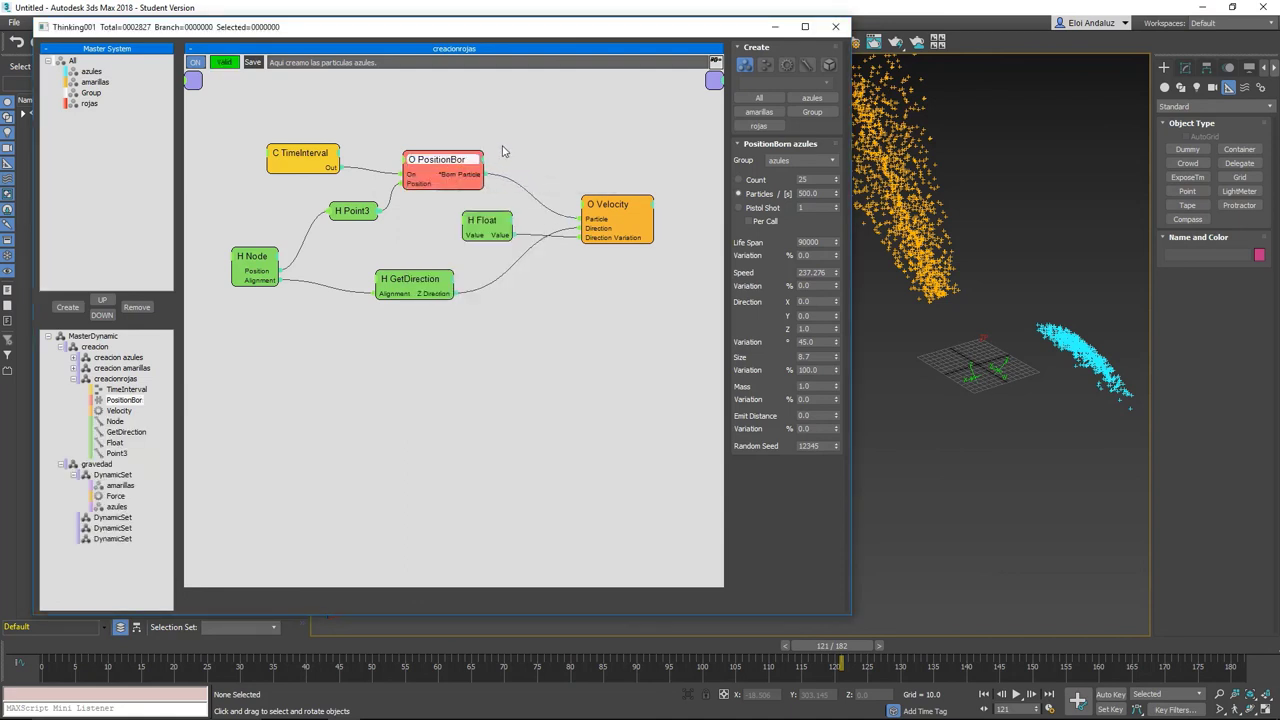
{"action": "left_click", "coordinate": [782, 160]}
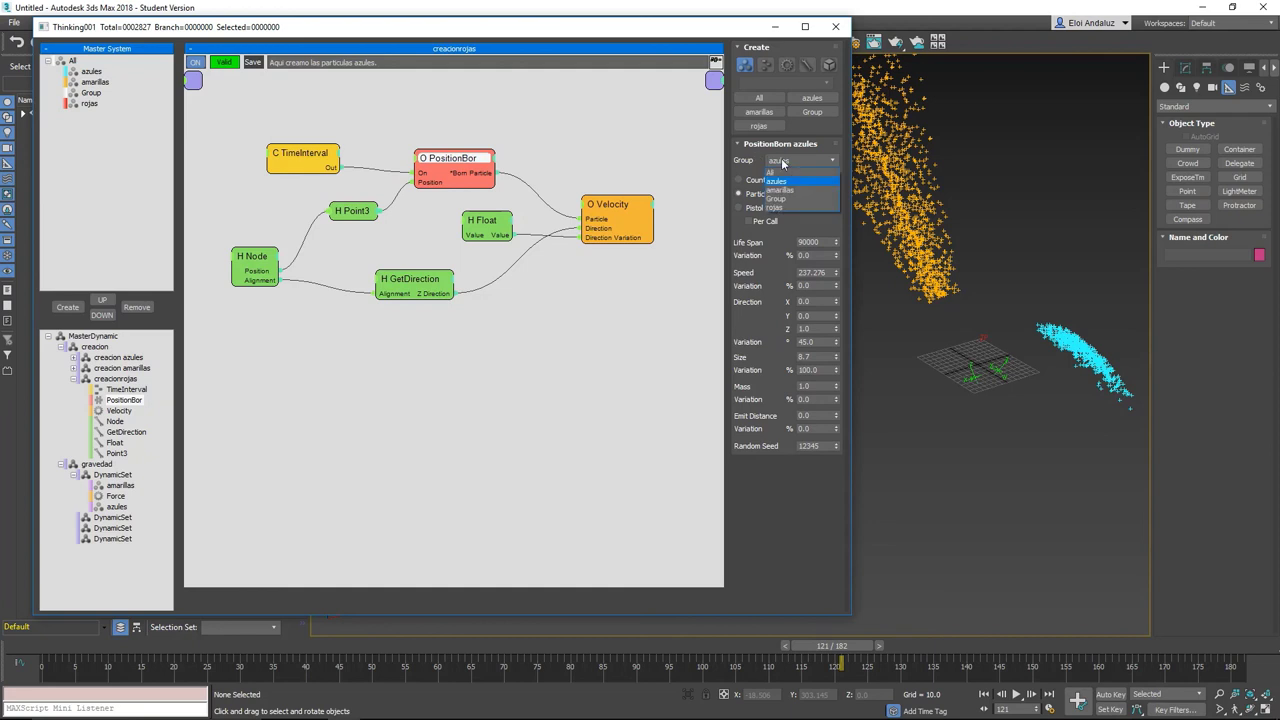
{"action": "left_click", "coordinate": [791, 208]}
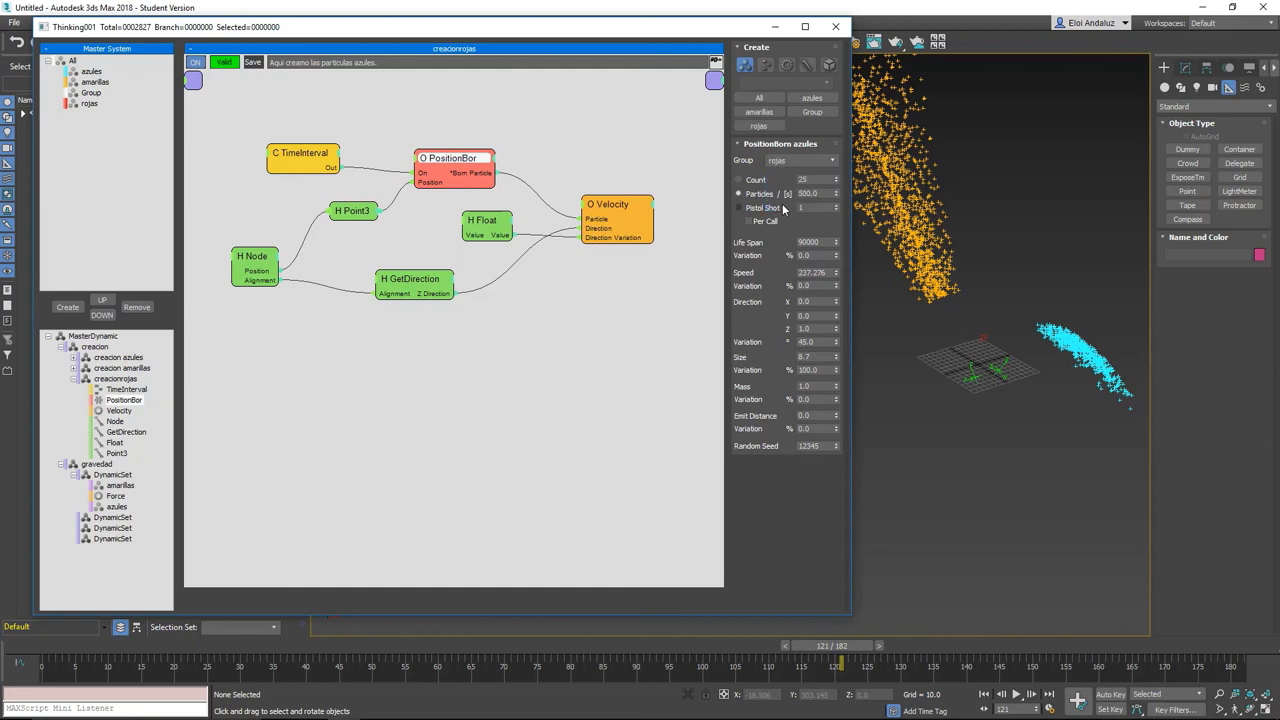
Shift-drag the Point002 helper leftward to make a copy.
{"action": "left_click", "coordinate": [975, 390]}
{"action": "key", "text": "w"}
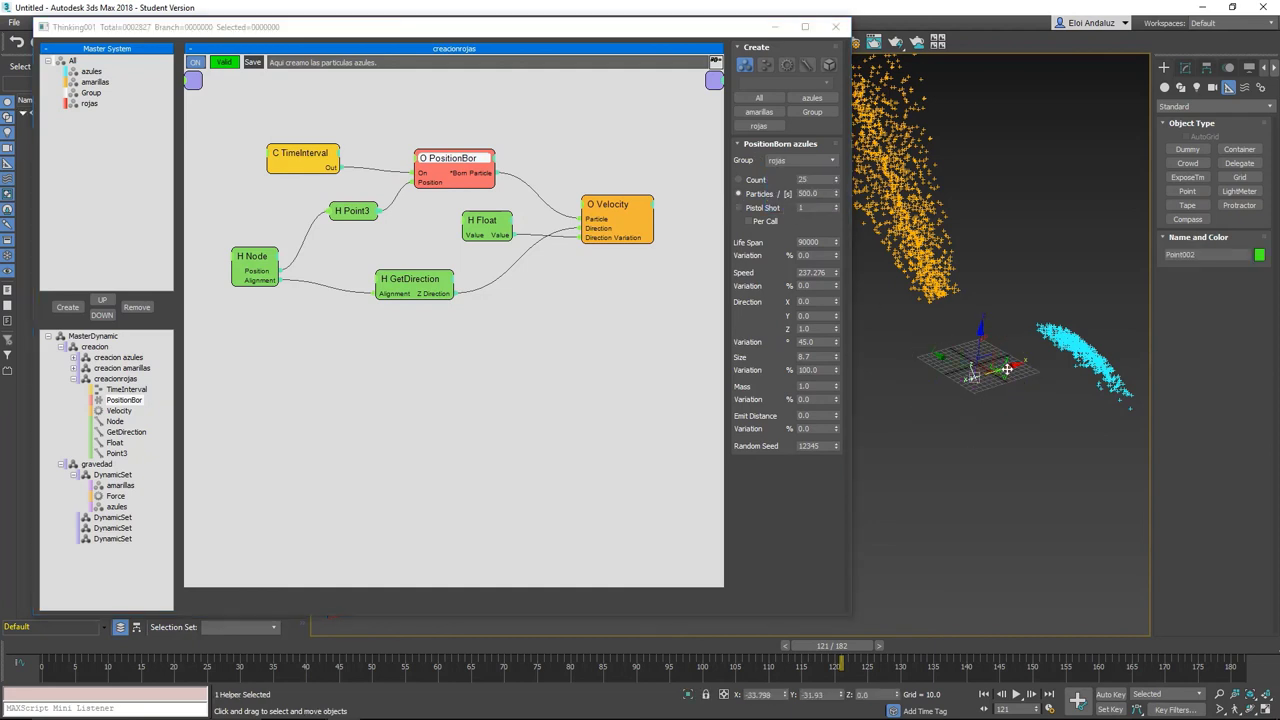
{"action": "left_click_drag", "start_coordinate": [971, 372], "coordinate": [892, 411], "text": "shift"}
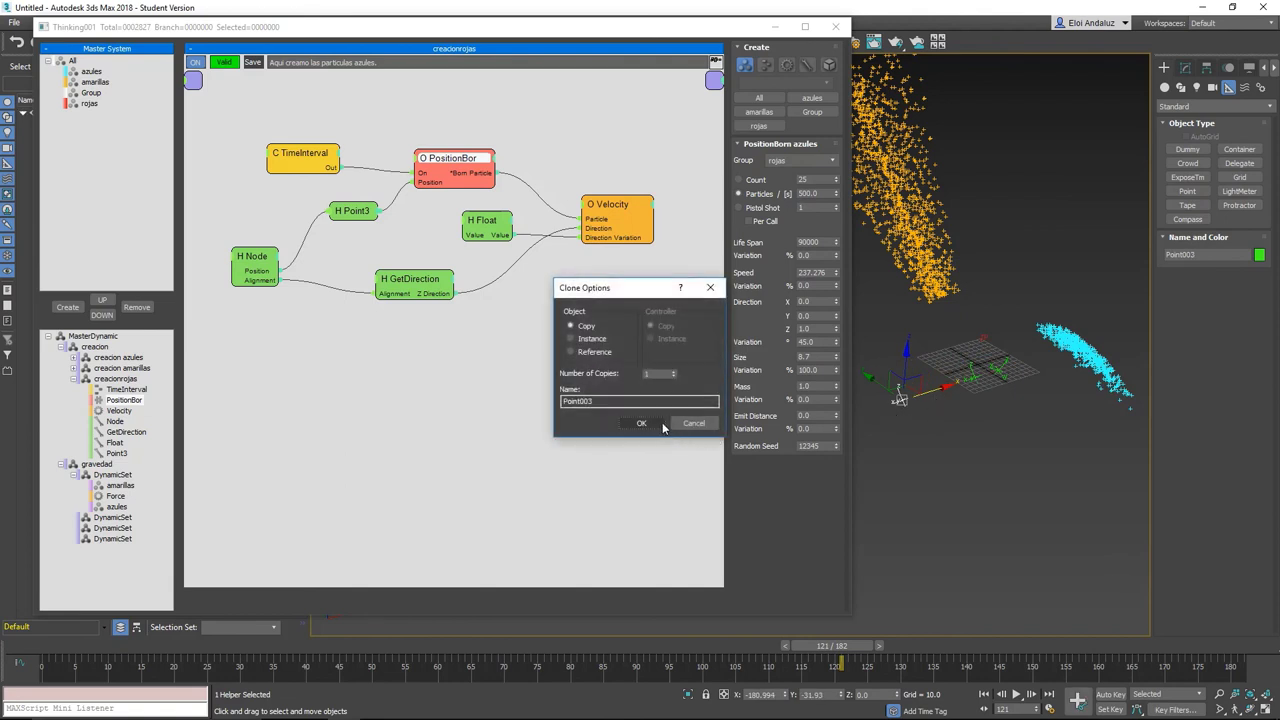
Create the Point003 copy and make it the H Node source of the red particles.
{"action": "left_click", "coordinate": [663, 423]}
{"action": "key", "text": "e"}
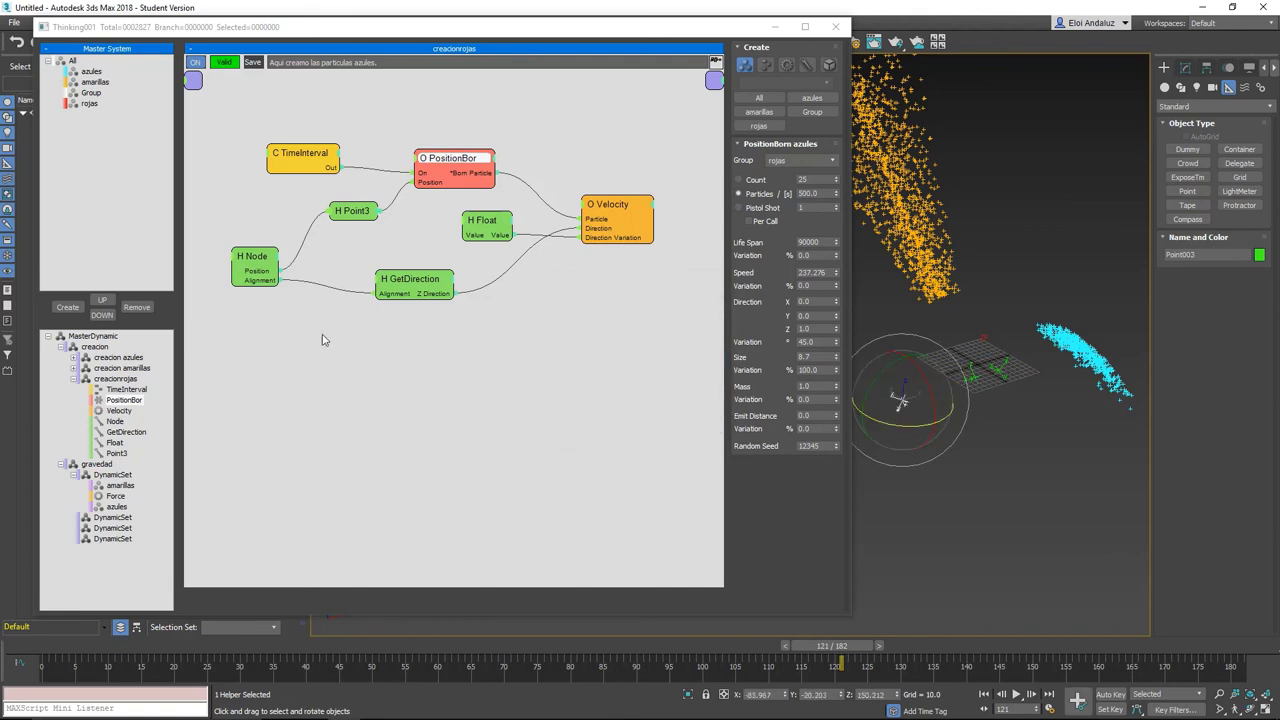
{"action": "left_click", "coordinate": [266, 256]}
{"action": "key", "text": "w"}
{"action": "left_click", "coordinate": [901, 399]}
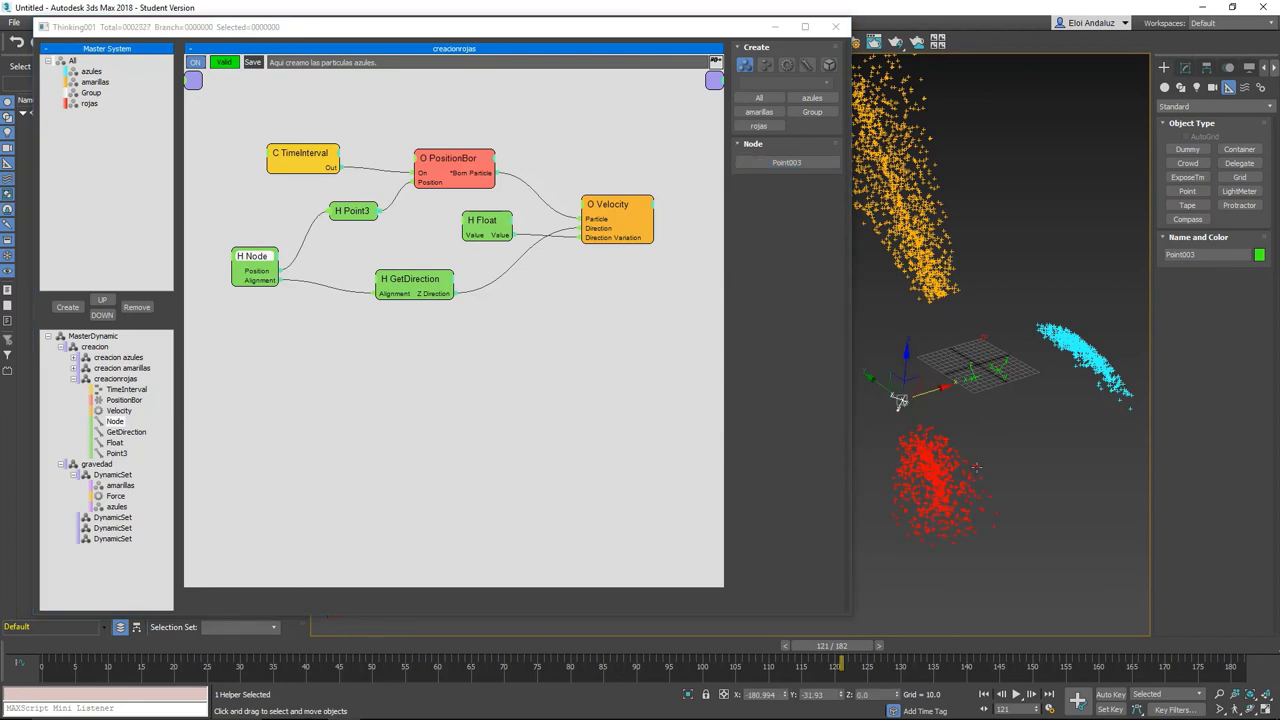
Rotate Point003 so the red stream aims upward between the yellow and cyan streams.
{"action": "mouse_move", "coordinate": [672, 645]}
{"action": "left_mouse_down"}
{"action": "mouse_move", "coordinate": [538, 578]}
{"action": "mouse_move", "coordinate": [662, 645]}
{"action": "left_mouse_up"}
{"action": "mouse_move", "coordinate": [980, 330]}
{"action": "middle_mouse_down", "text": "alt"}
{"action": "mouse_move", "coordinate": [1023, 342]}
{"action": "mouse_move", "coordinate": [1020, 420]}
{"action": "middle_mouse_up", "text": "alt"}
{"action": "key", "text": "e"}
{"action": "mouse_move", "coordinate": [920, 334]}
{"action": "left_mouse_down"}
{"action": "mouse_move", "coordinate": [917, 321]}
{"action": "mouse_move", "coordinate": [972, 355]}
{"action": "left_mouse_up"}
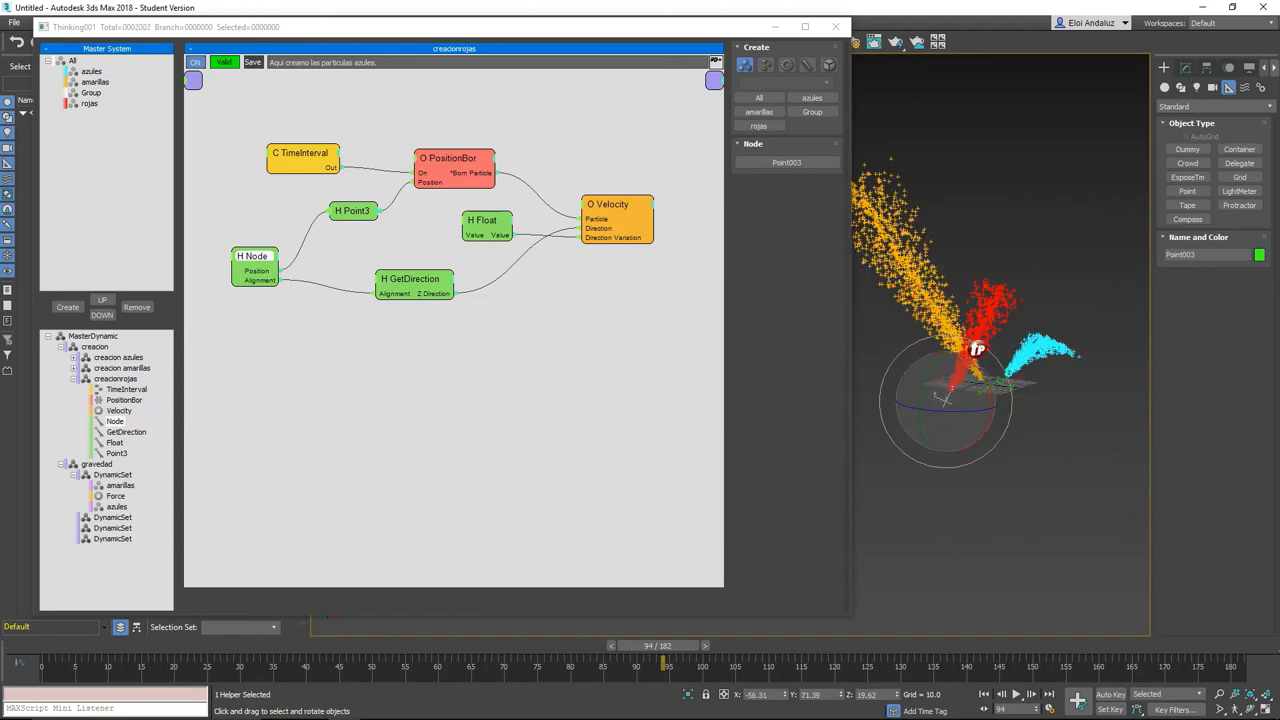
{"action": "left_click_drag", "start_coordinate": [972, 355], "coordinate": [808, 320]}
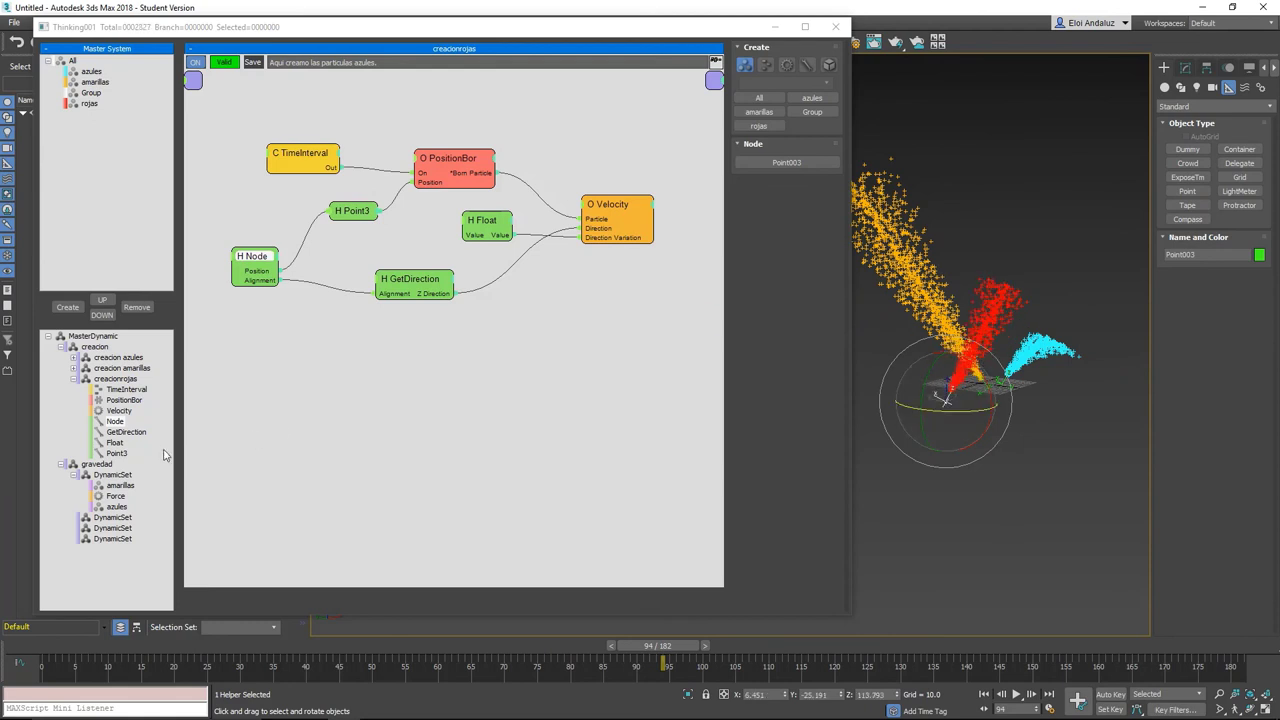
{"action": "left_click", "coordinate": [117, 475]}
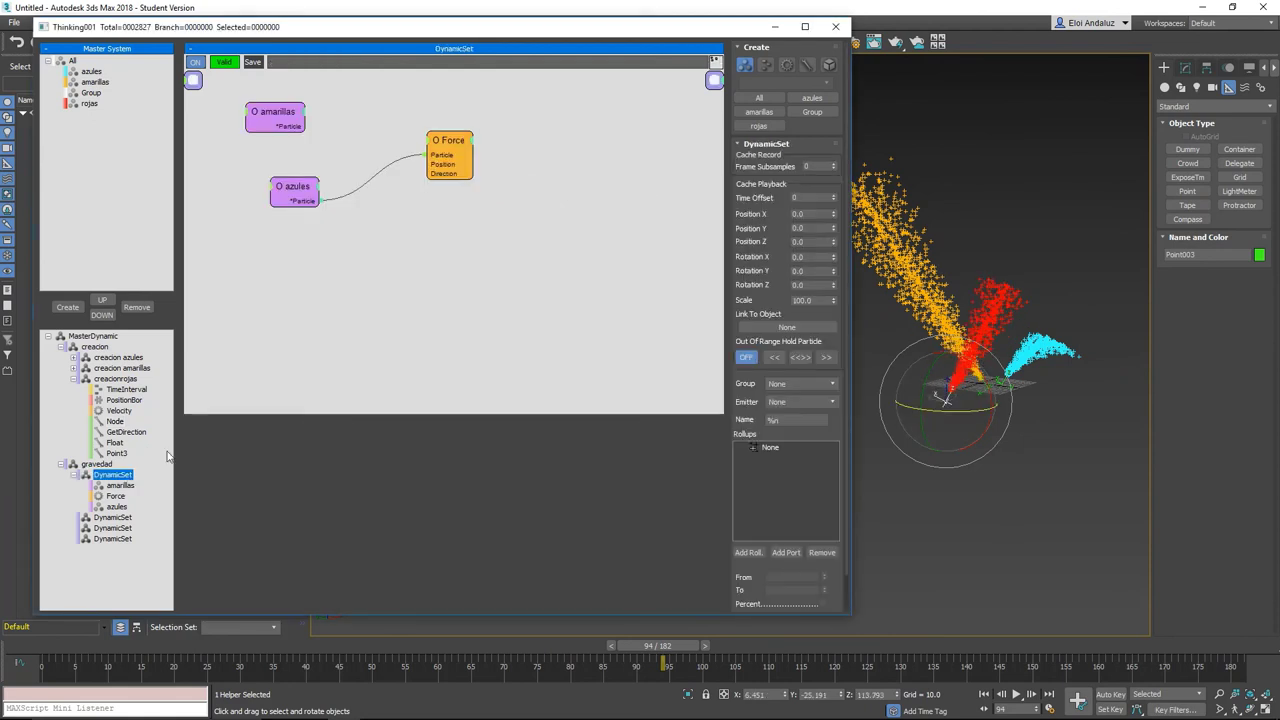
Duplicate the Force node with Ctrl+V and feed the amarillas particles into the copy.
{"action": "left_click", "coordinate": [300, 192]}
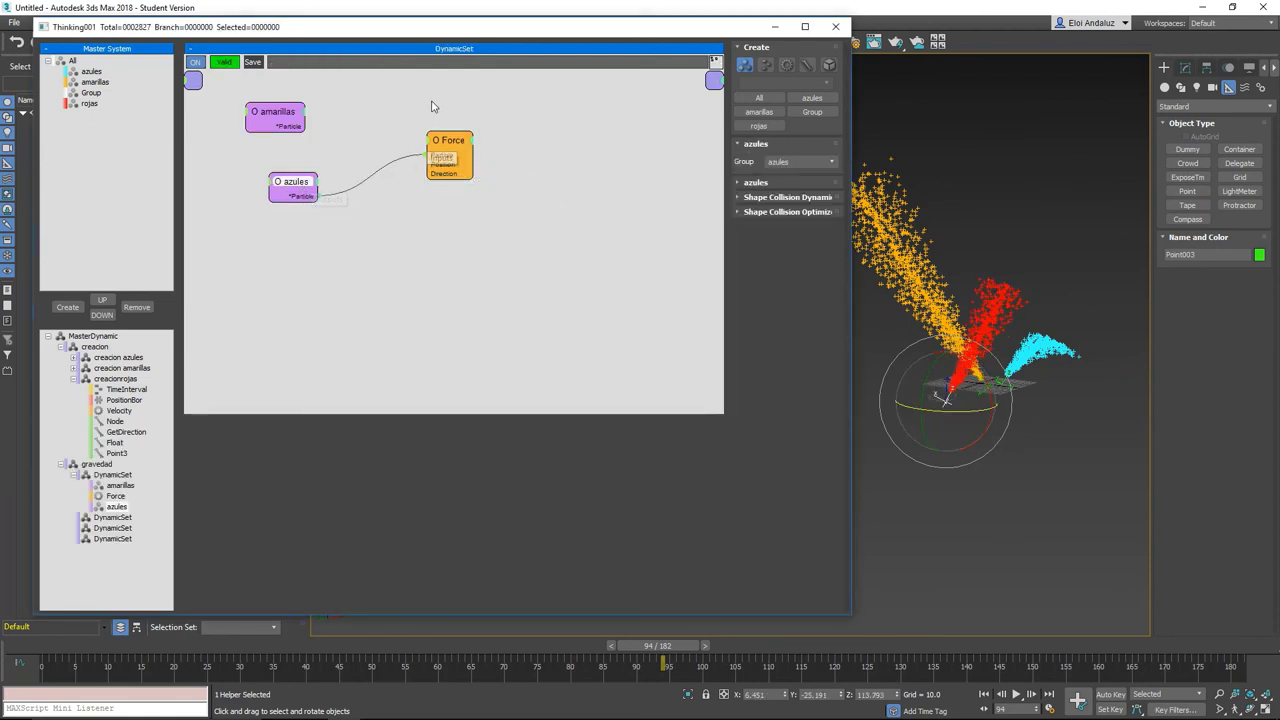
{"action": "left_click_drag", "start_coordinate": [454, 148], "coordinate": [476, 173]}
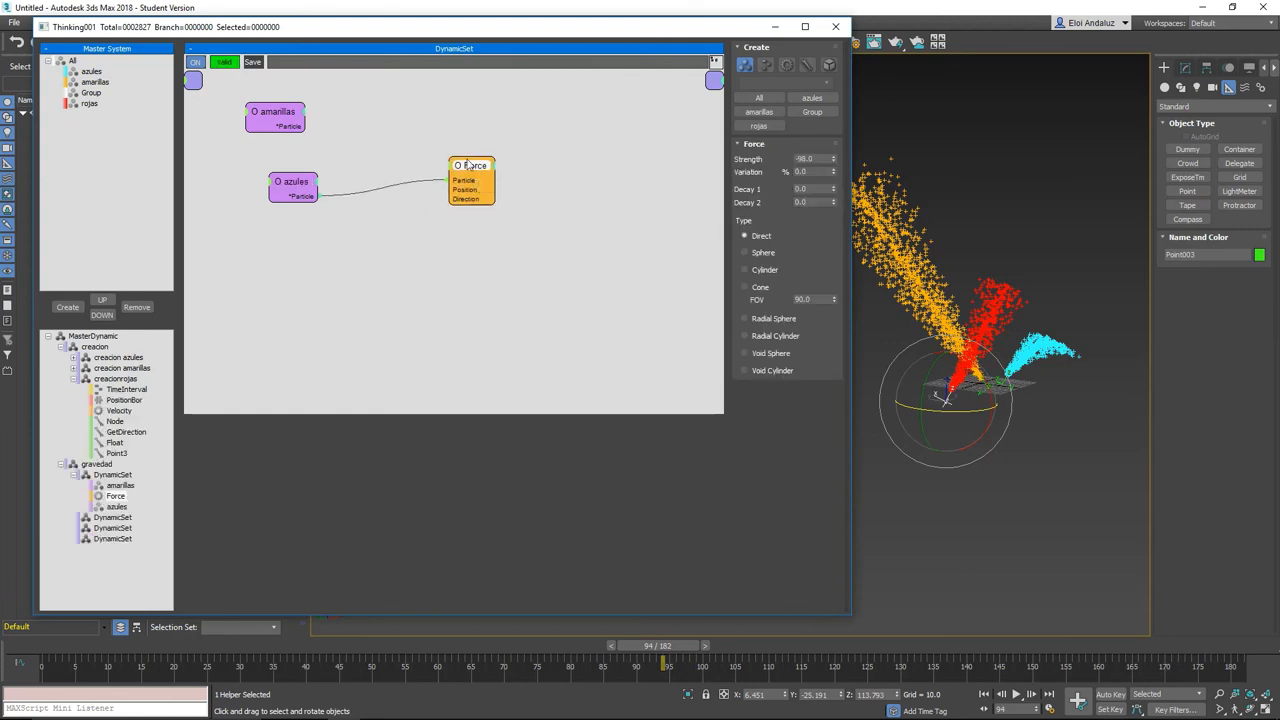
{"action": "left_click", "coordinate": [451, 114]}
{"action": "key", "text": "ctrl+v"}
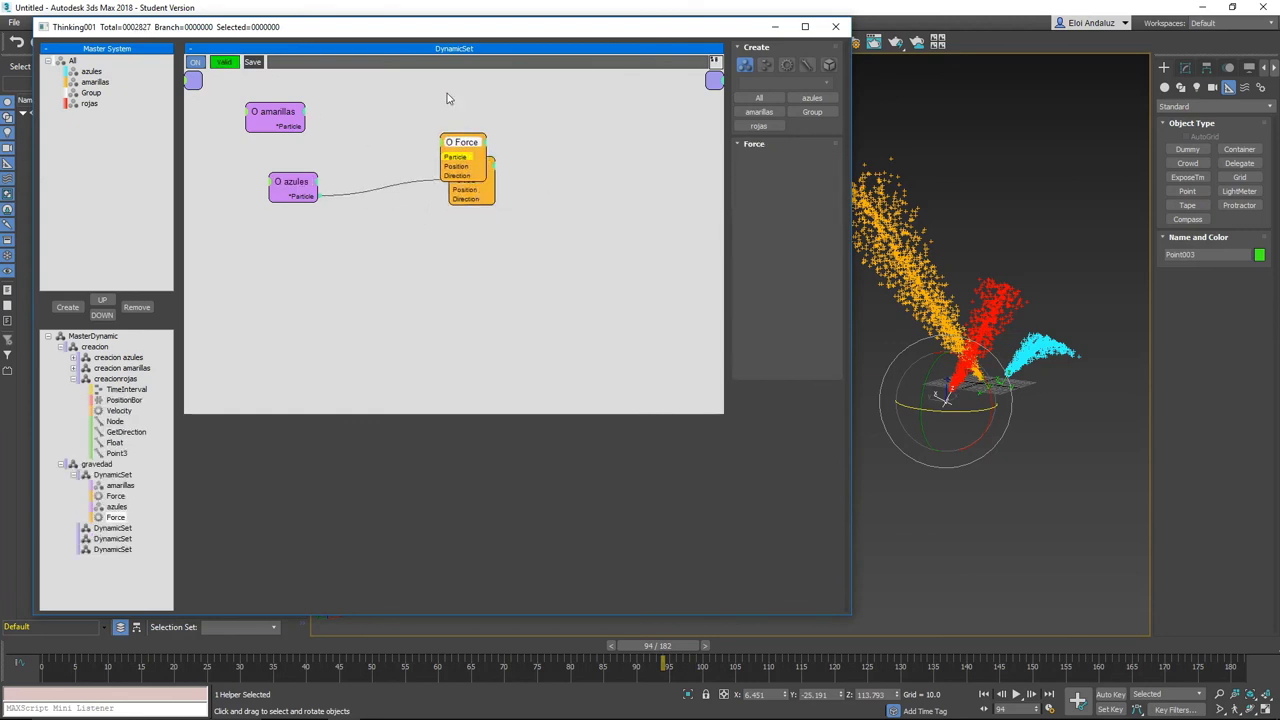
{"action": "left_click_drag", "start_coordinate": [437, 113], "coordinate": [293, 128]}
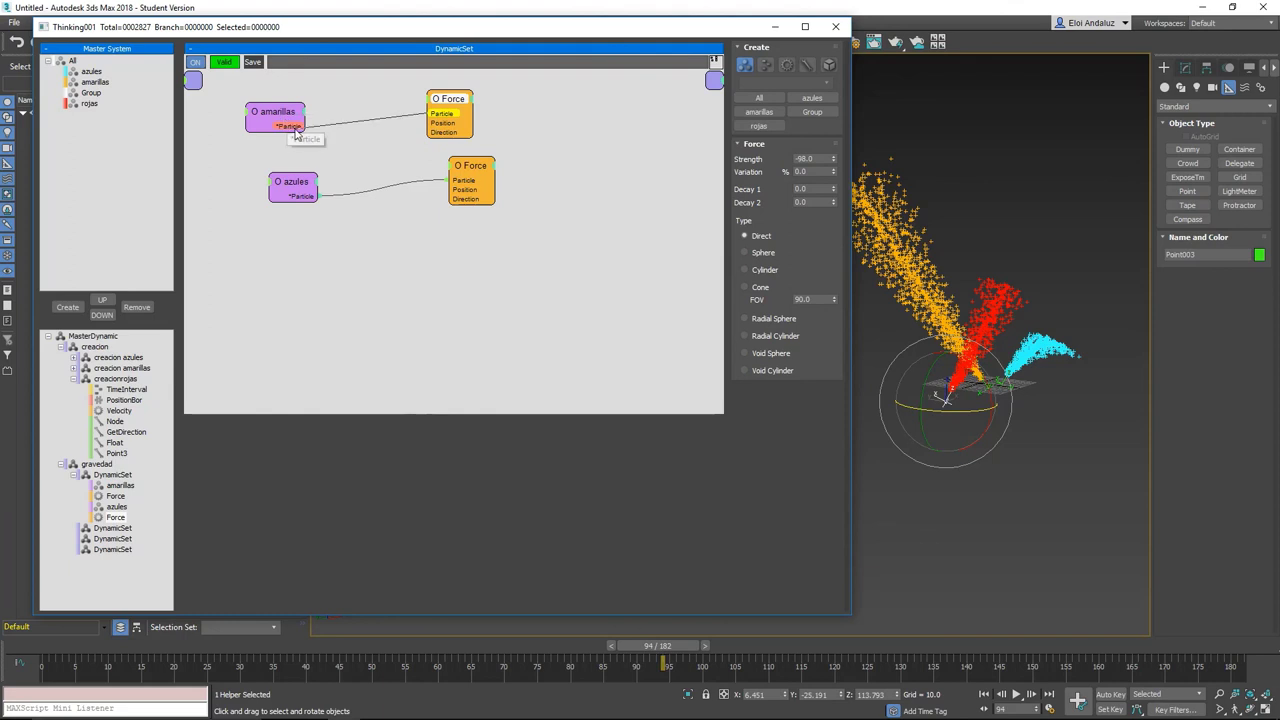
Preview frames 93 and 88, move the azules Force node down-left, and show DynamicSet settings.
{"action": "left_click", "coordinate": [634, 660]}
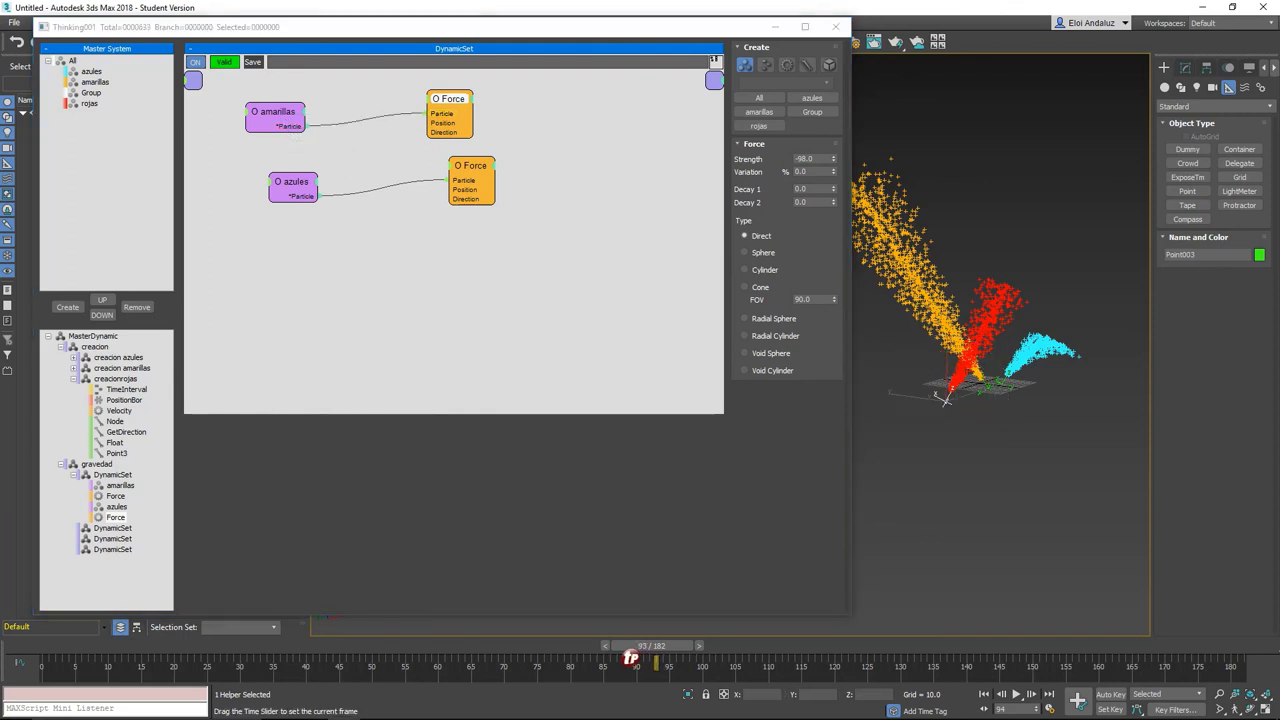
{"action": "left_click", "coordinate": [620, 657]}
{"action": "left_click", "coordinate": [864, 438]}
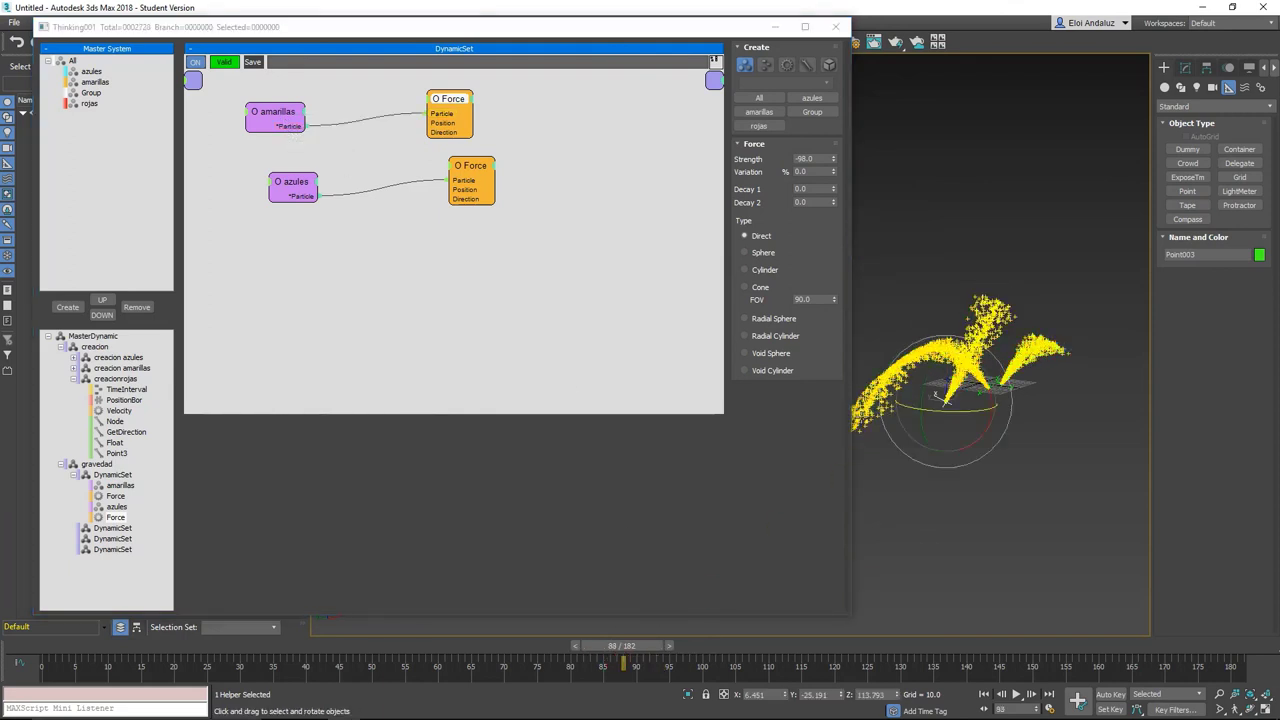
{"action": "left_click", "coordinate": [457, 118]}
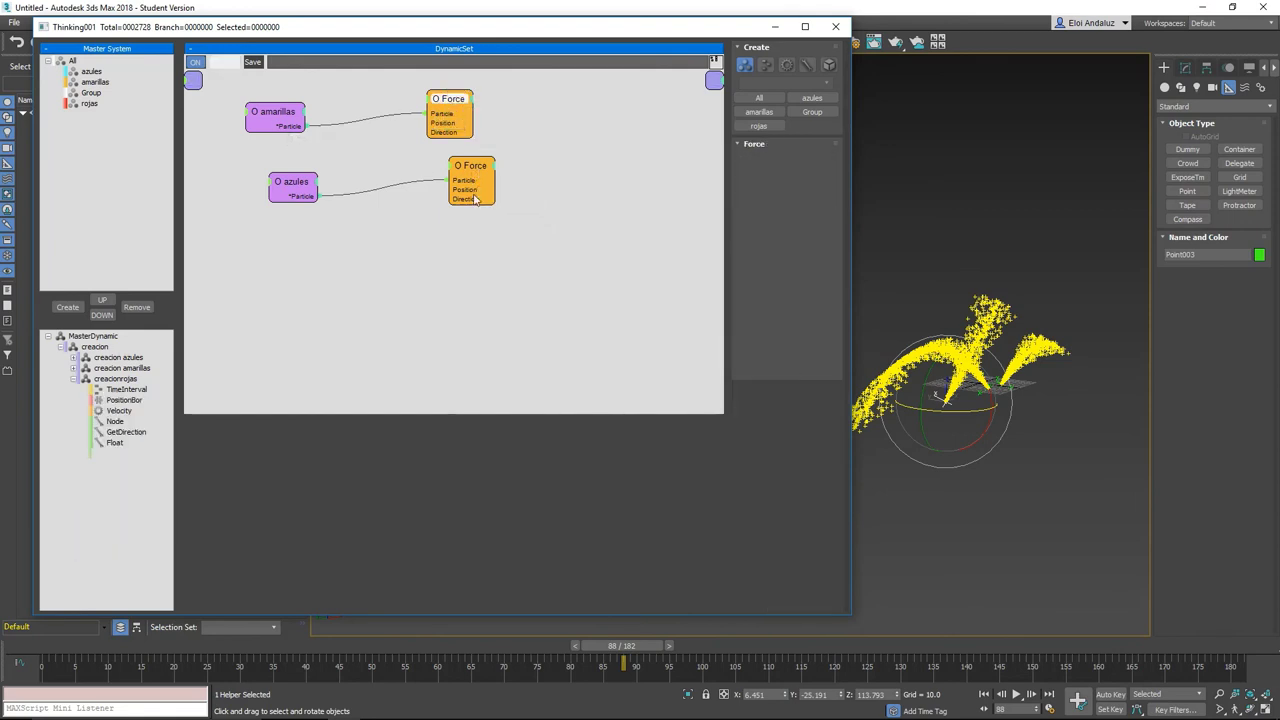
{"action": "left_click_drag", "start_coordinate": [472, 194], "coordinate": [462, 219]}
{"action": "left_click", "coordinate": [577, 194]}
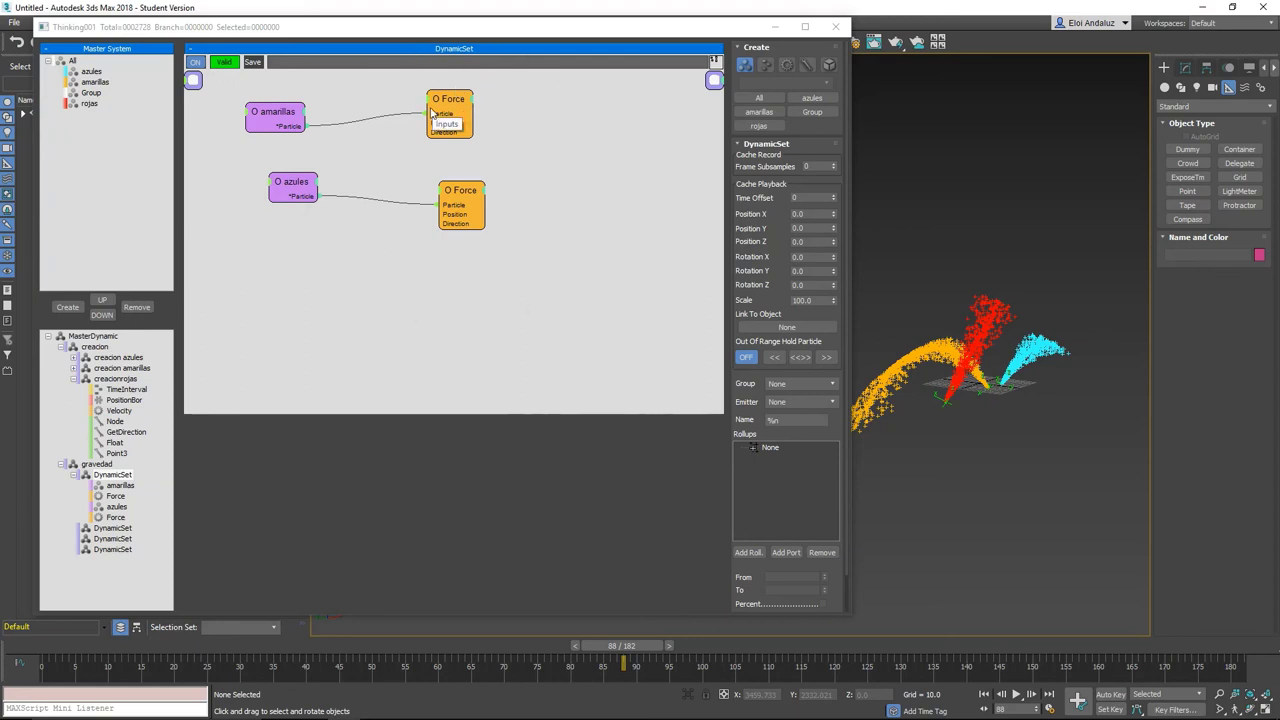
Rename the Group particle group to Gravity.
{"action": "left_click", "coordinate": [93, 93]}
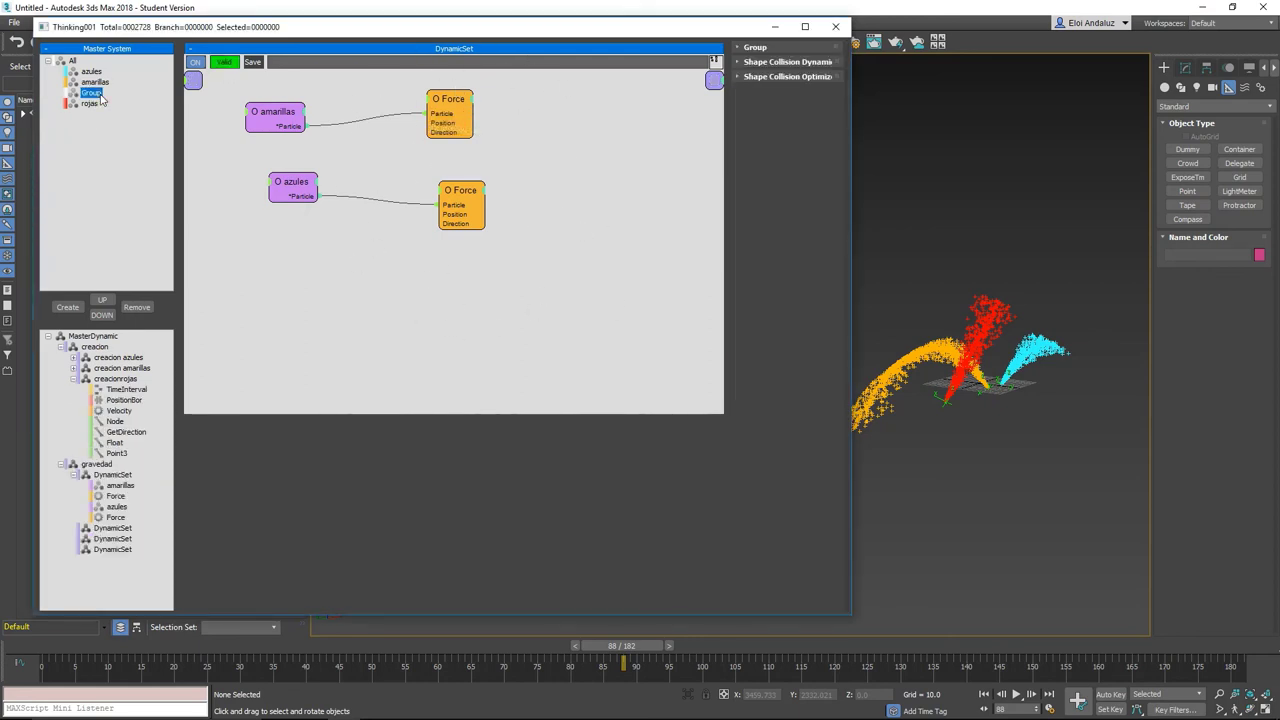
{"action": "key", "text": "F2"}
{"action": "type", "text": "Gravity"}
{"action": "key", "text": "Return"}
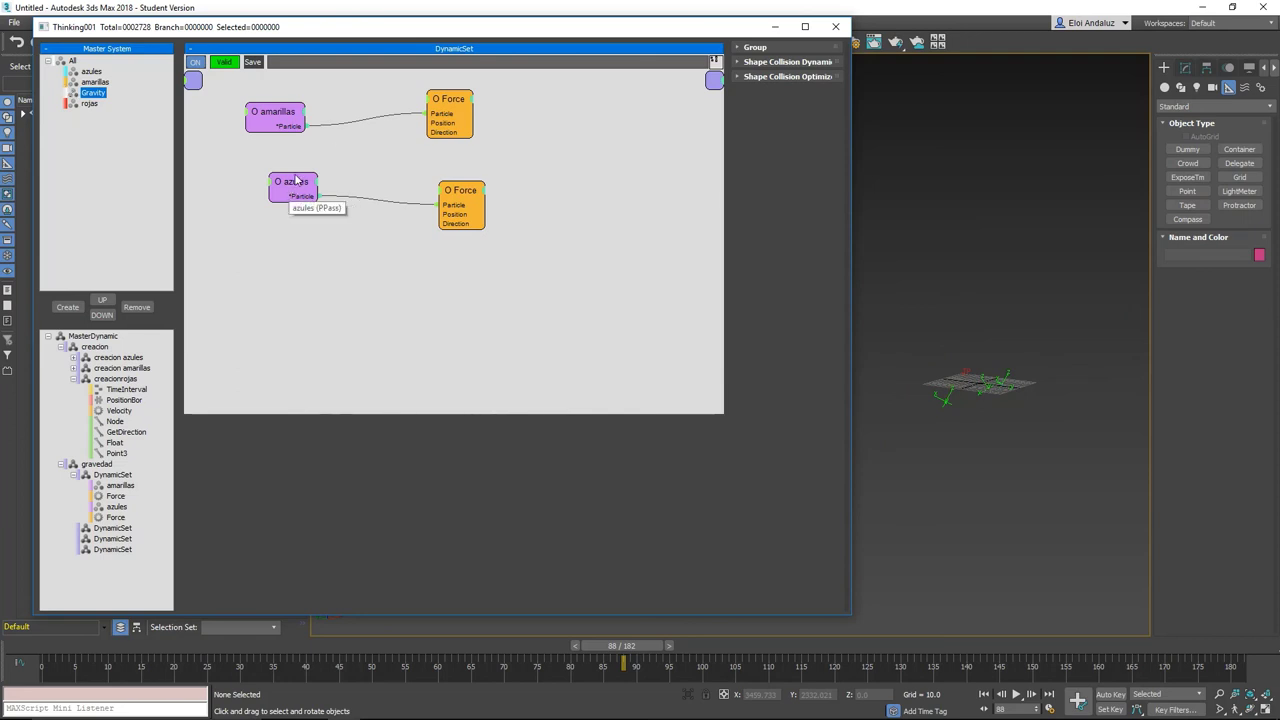
Remove the amarillas node and its Force from the graph.
{"action": "left_click_drag", "start_coordinate": [500, 80], "coordinate": [240, 152]}
{"action": "right_click", "coordinate": [253, 137]}
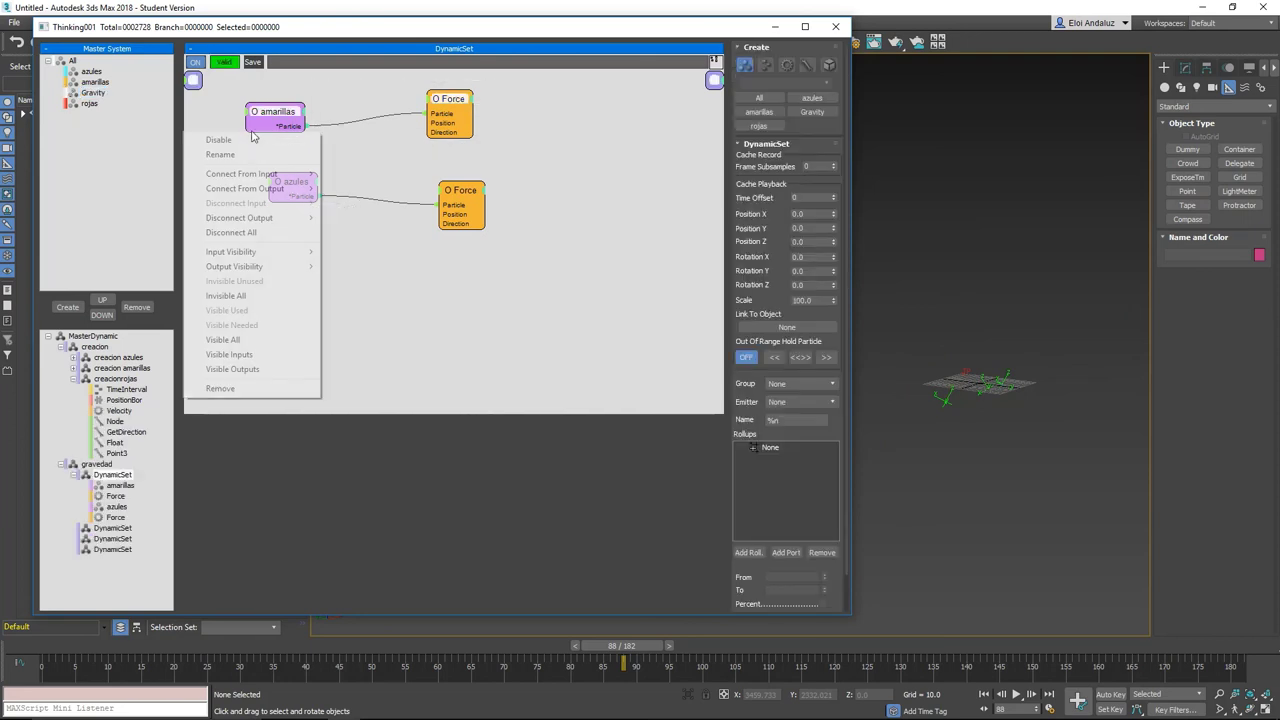
{"action": "left_click", "coordinate": [260, 154]}
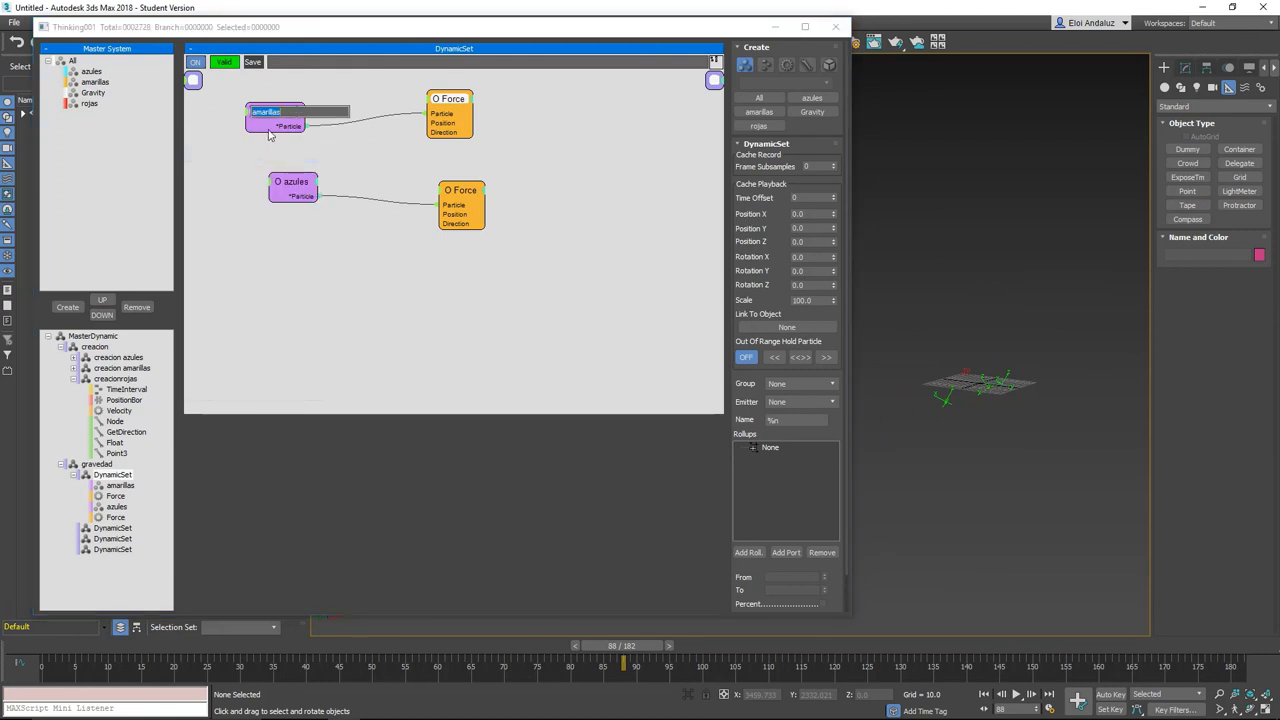
{"action": "right_click", "coordinate": [330, 156]}
{"action": "left_click", "coordinate": [395, 248]}
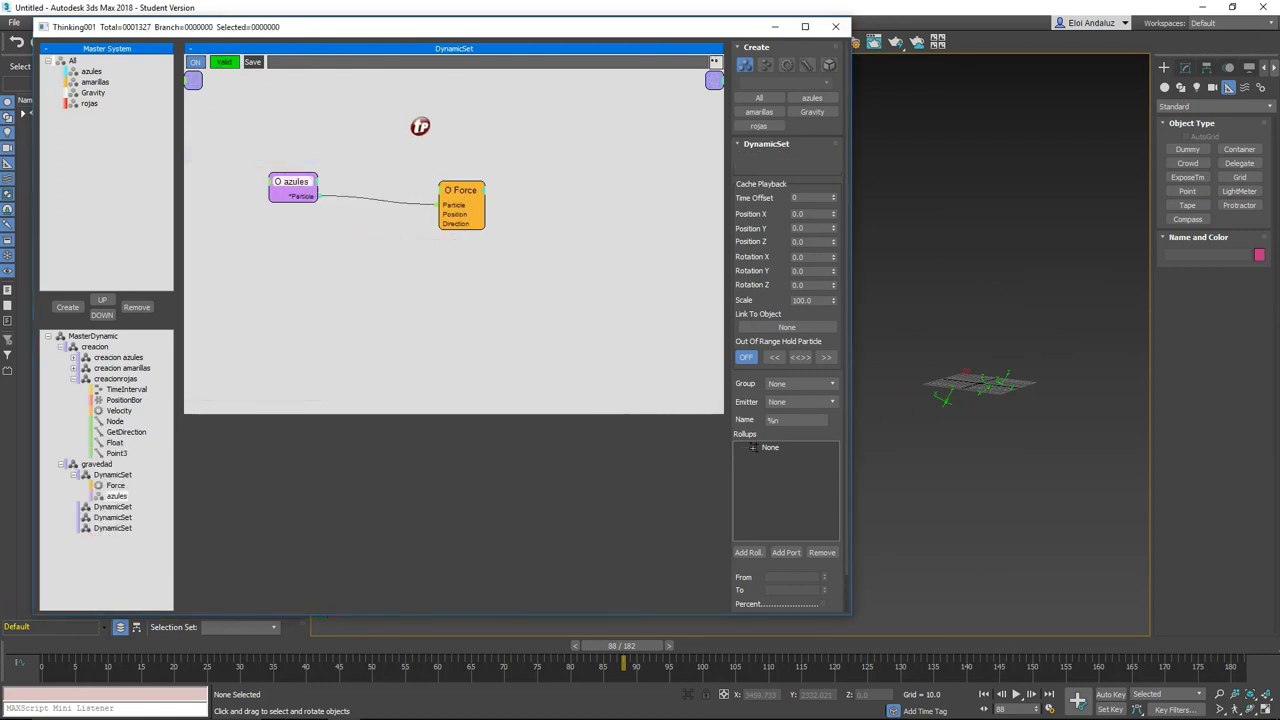
Set the remaining particle node's group to Gravity so it drives the Force.
{"action": "left_click_drag", "start_coordinate": [292, 182], "coordinate": [292, 197]}
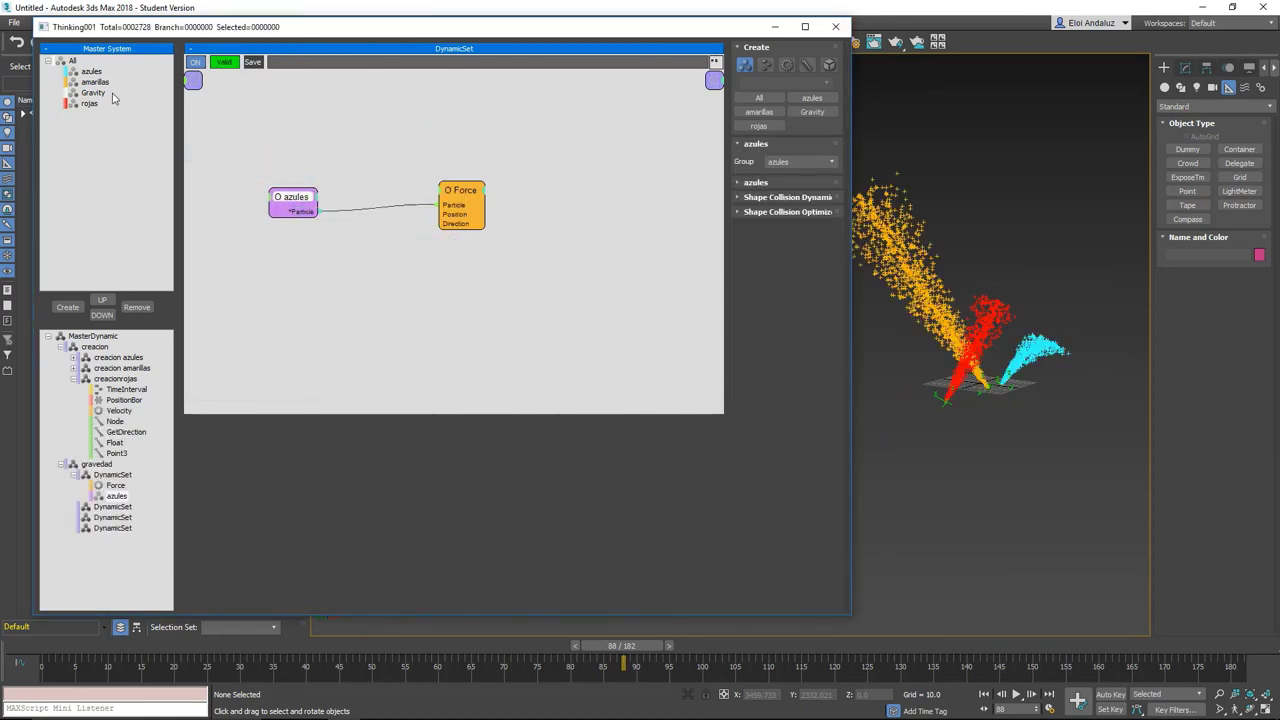
{"action": "left_click", "coordinate": [789, 164]}
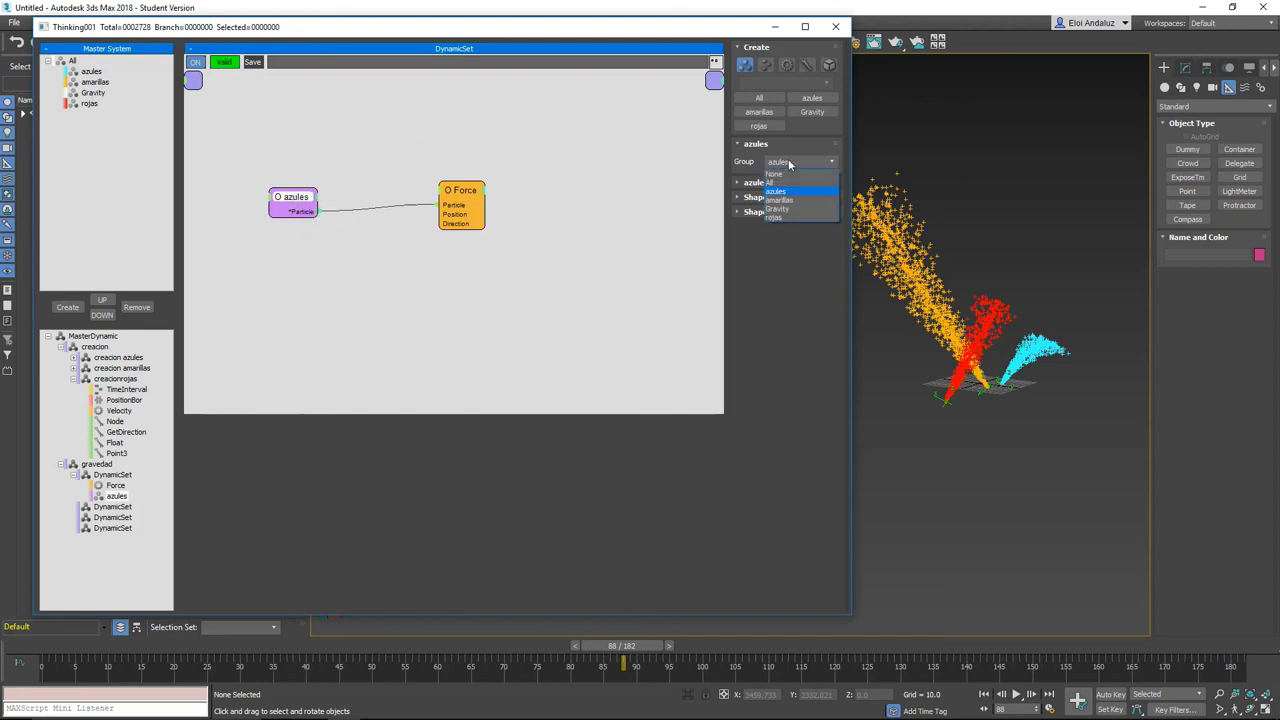
{"action": "left_click", "coordinate": [787, 209]}
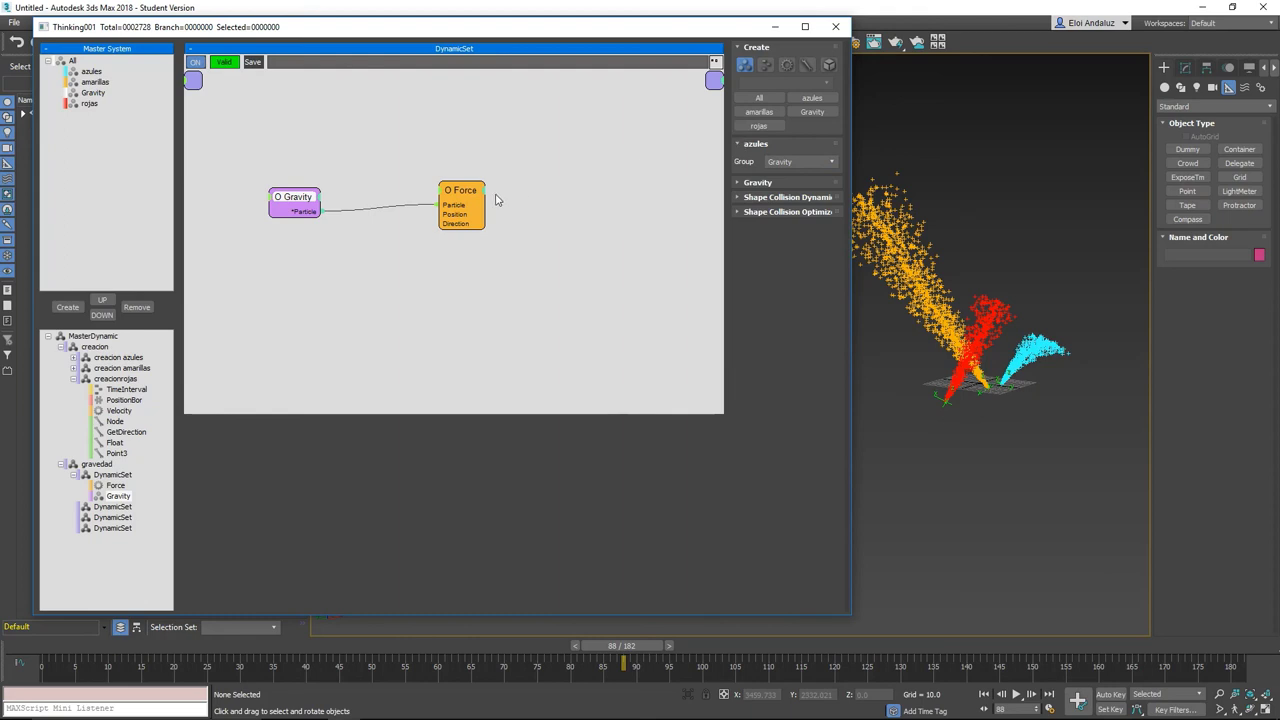
{"action": "left_click_drag", "start_coordinate": [470, 194], "coordinate": [476, 194]}
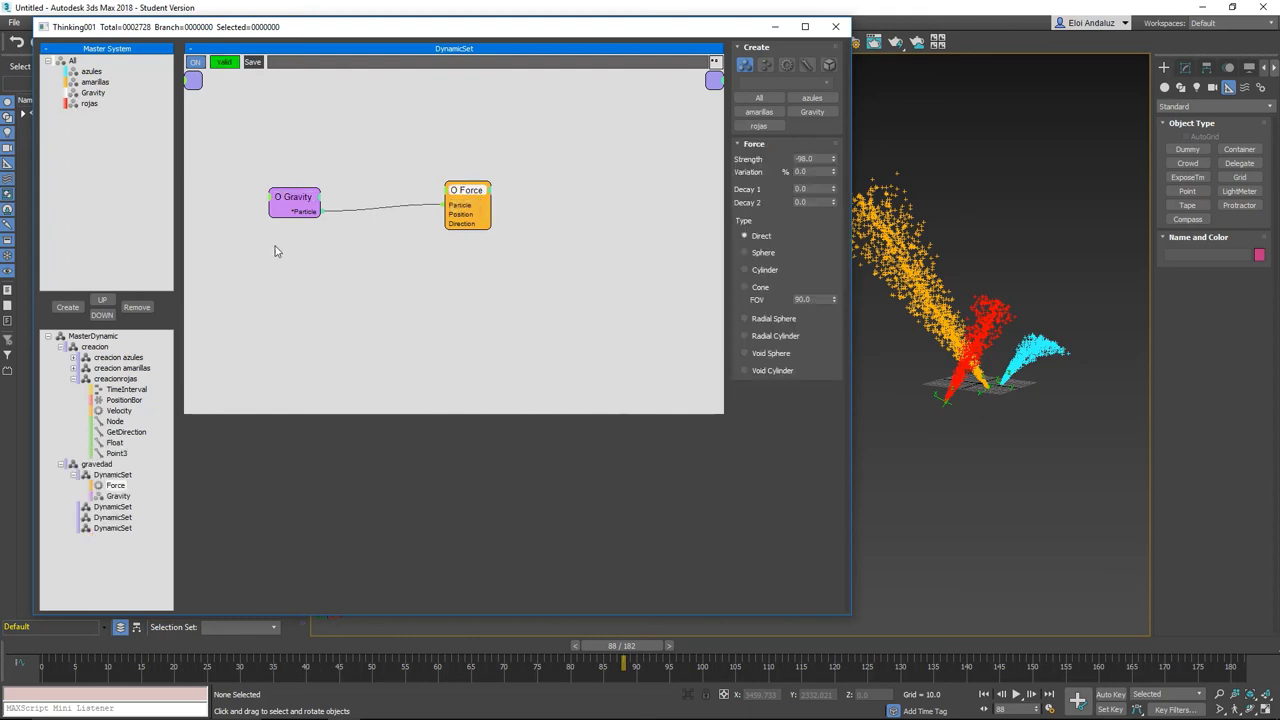
Nest rojas under the Gravity group and preview later frames.
{"action": "left_click", "coordinate": [86, 103]}
{"action": "key", "text": "Delete"}
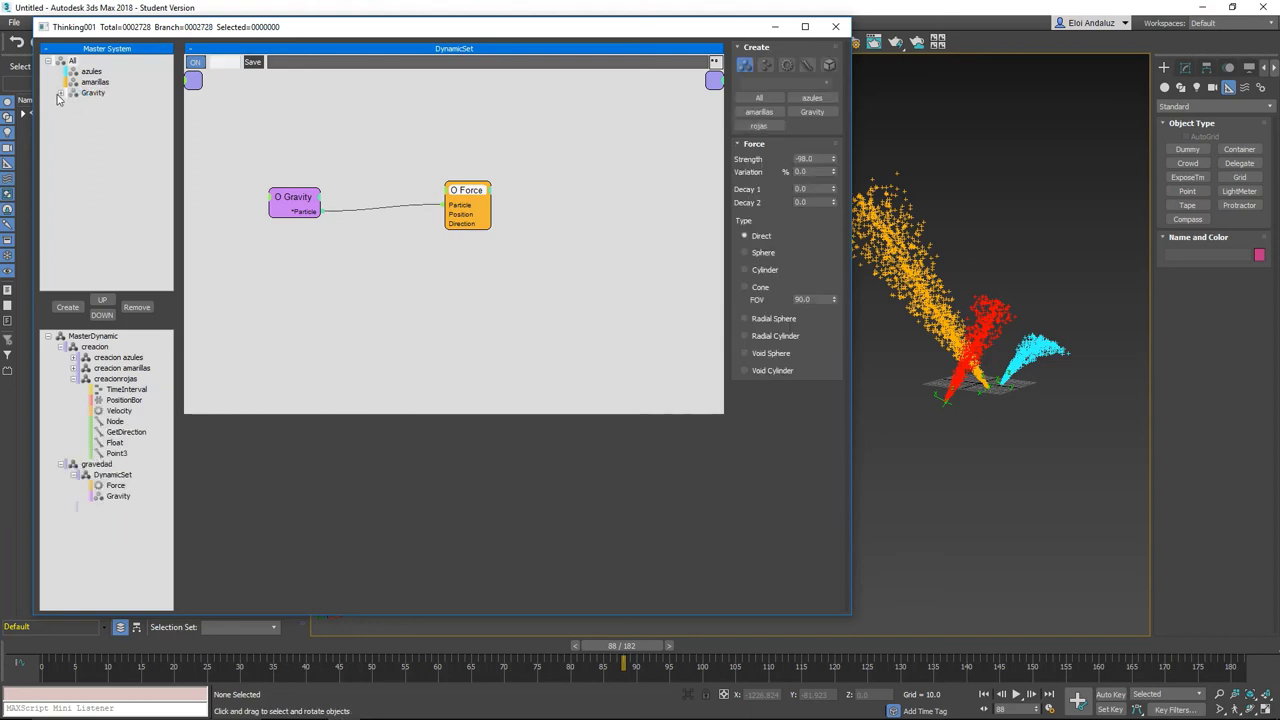
{"action": "left_click", "coordinate": [62, 94]}
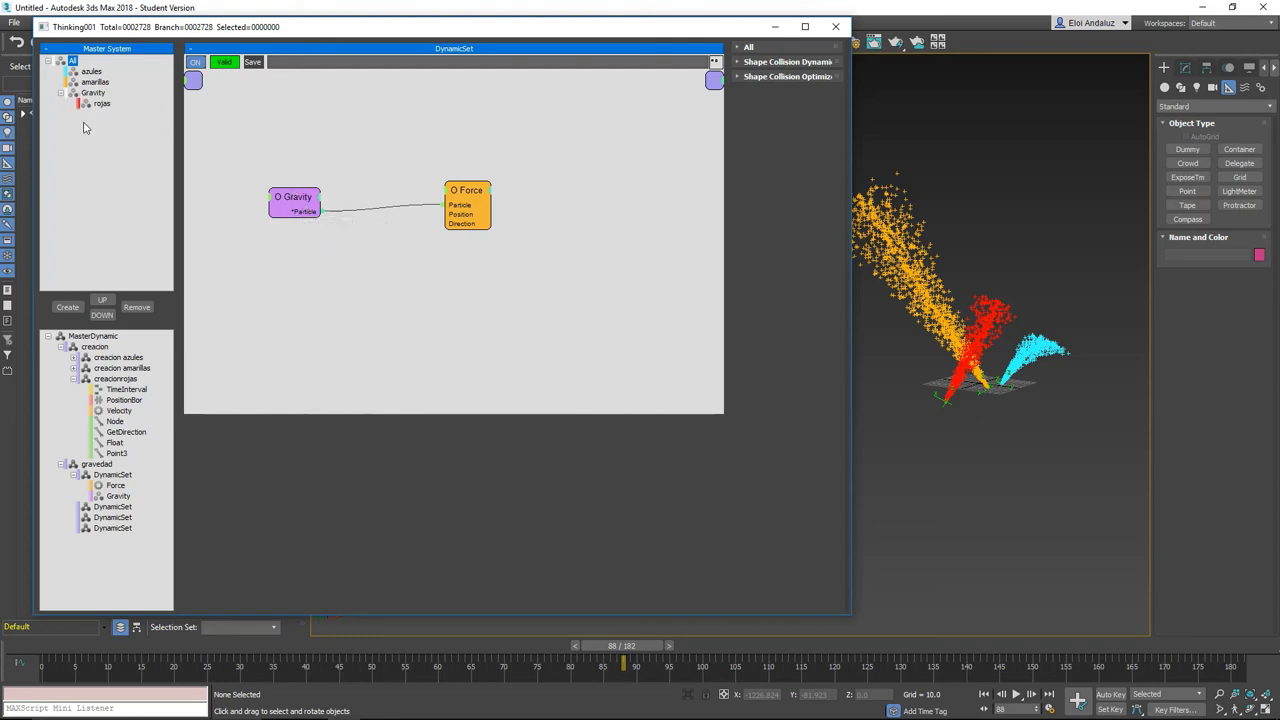
{"action": "left_click_drag", "start_coordinate": [624, 645], "coordinate": [916, 645]}
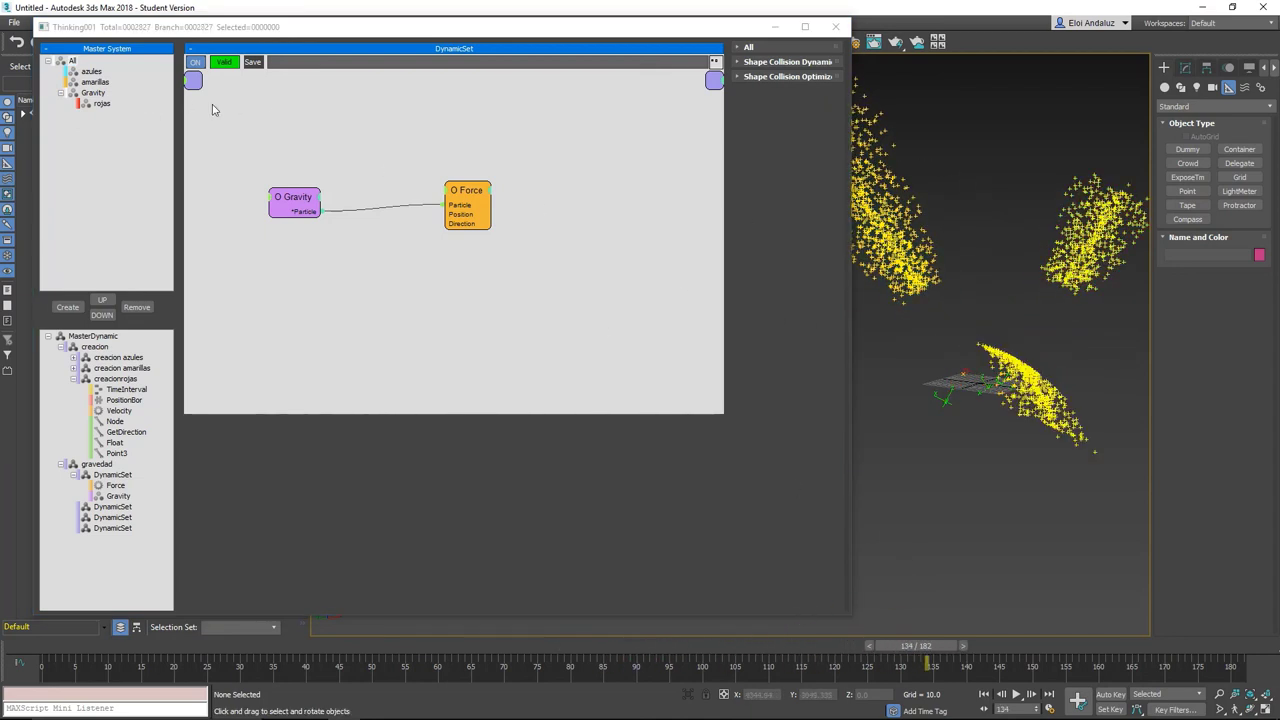
Nest amarillas and azules under Gravity, check the arcs near frames 132-133, and move Force nearer Gravity.
{"action": "left_click_drag", "start_coordinate": [82, 83], "coordinate": [75, 92]}
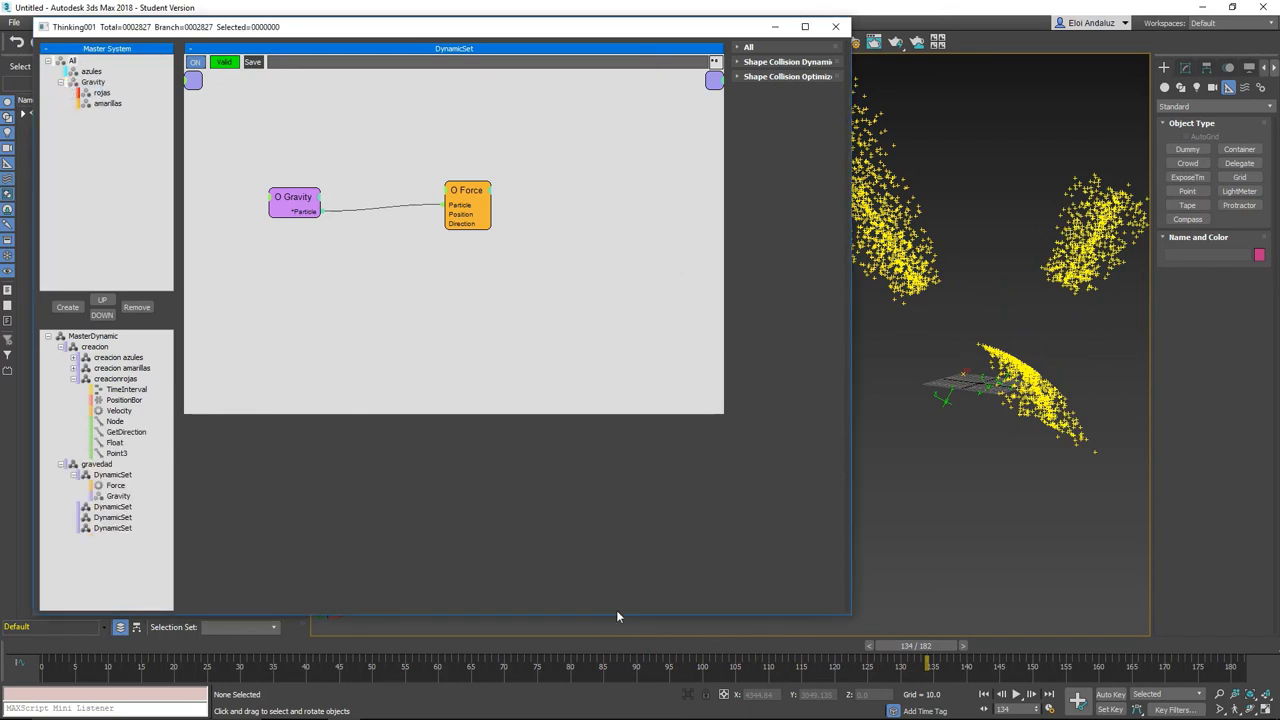
{"action": "left_click", "coordinate": [893, 596]}
{"action": "left_click_drag", "start_coordinate": [910, 648], "coordinate": [835, 654]}
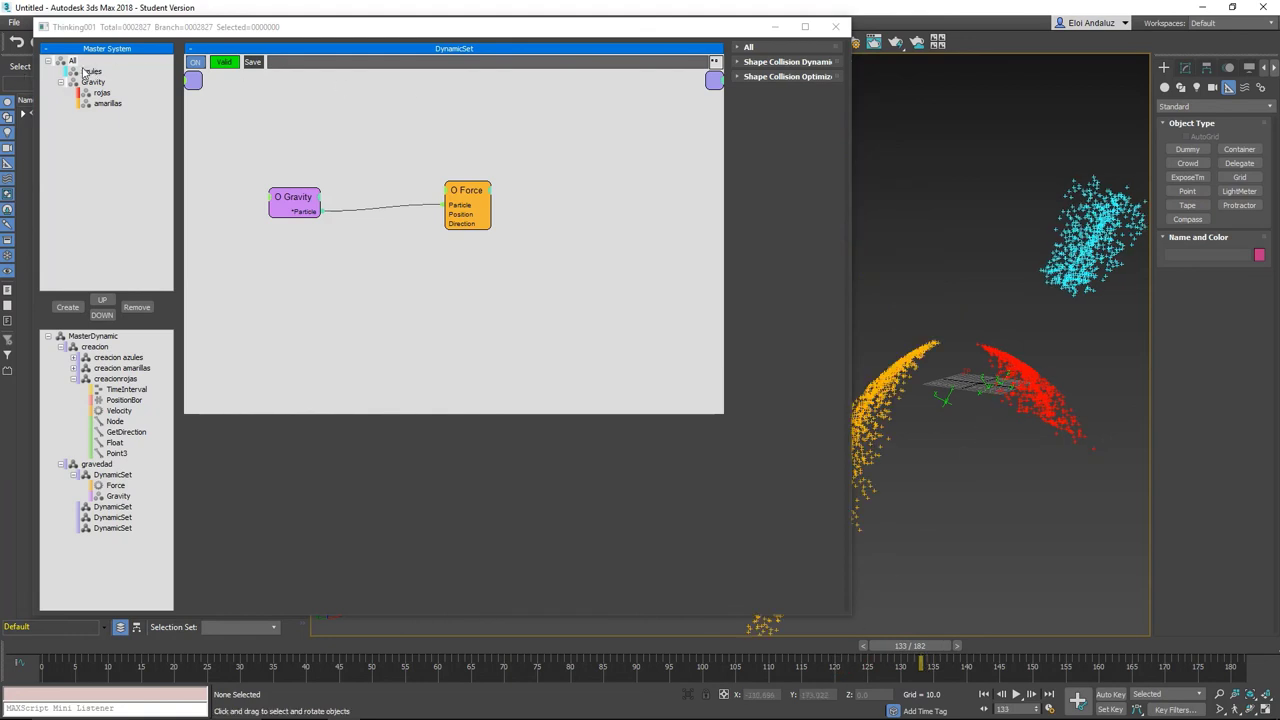
{"action": "left_click_drag", "start_coordinate": [86, 73], "coordinate": [92, 82]}
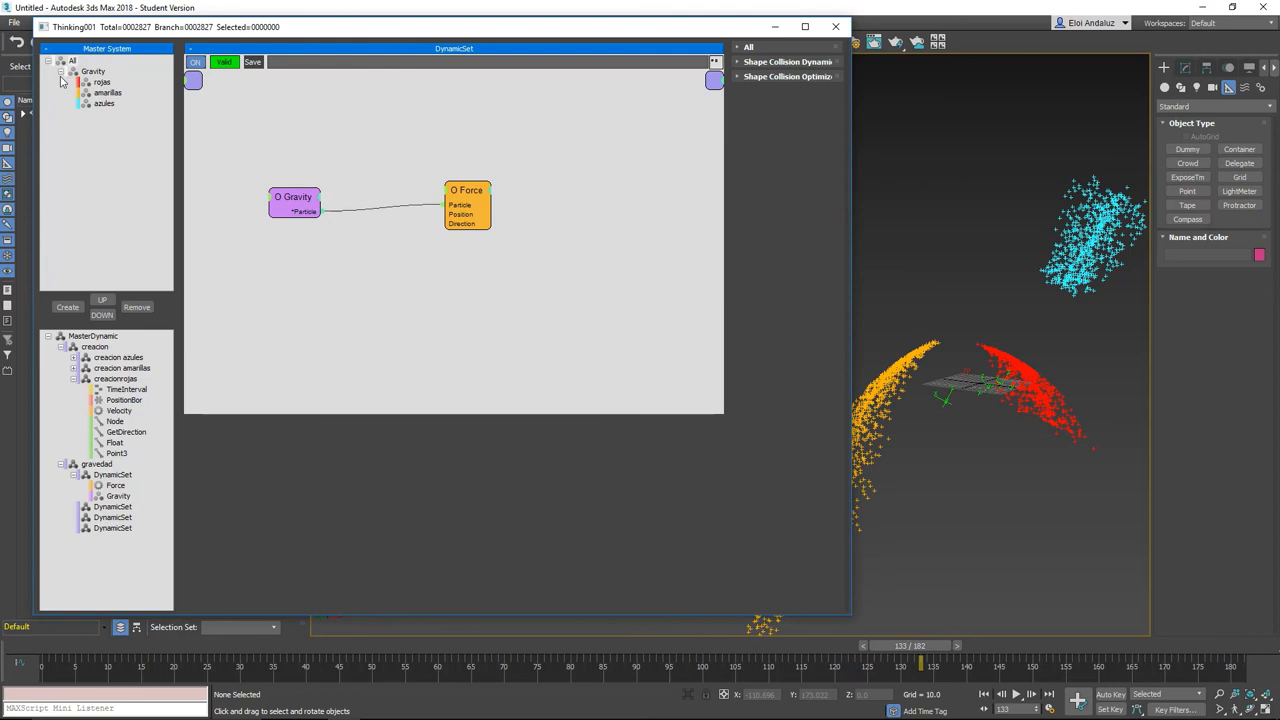
{"action": "left_click_drag", "start_coordinate": [918, 646], "coordinate": [884, 658]}
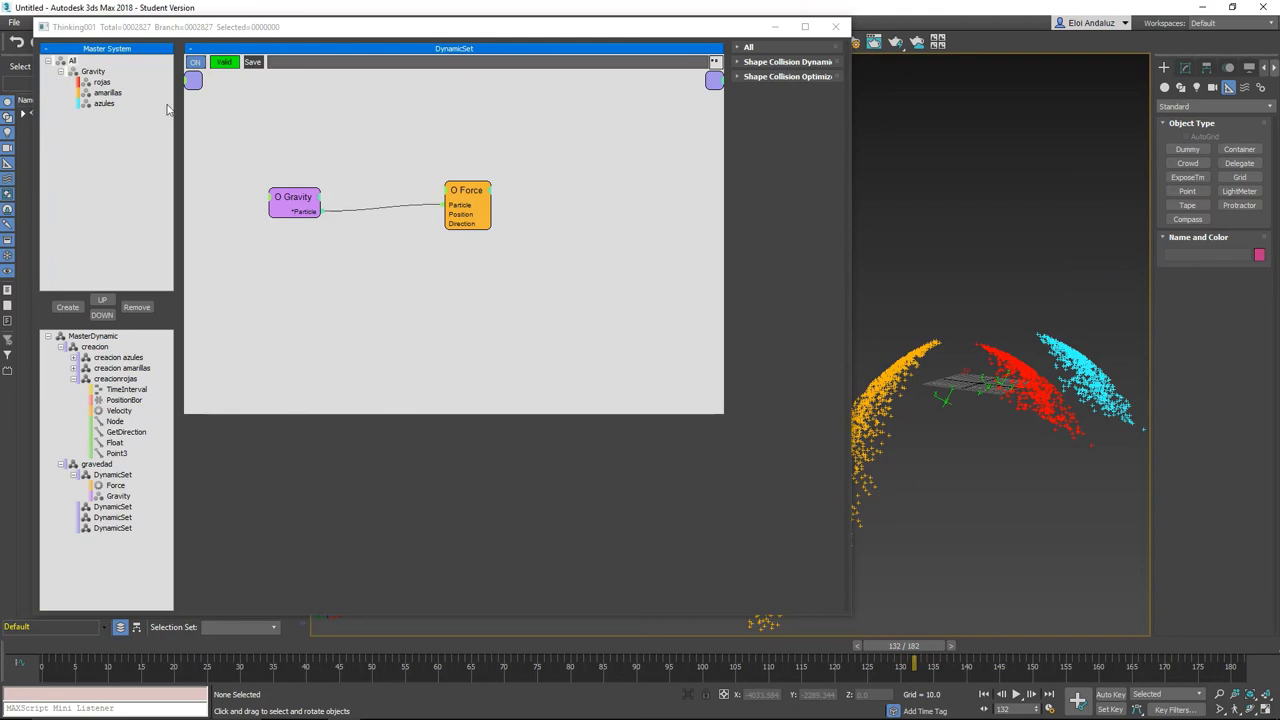
{"action": "mouse_move", "coordinate": [466, 196]}
{"action": "left_mouse_down"}
{"action": "mouse_move", "coordinate": [444, 274]}
{"action": "mouse_move", "coordinate": [414, 180]}
{"action": "left_mouse_up"}
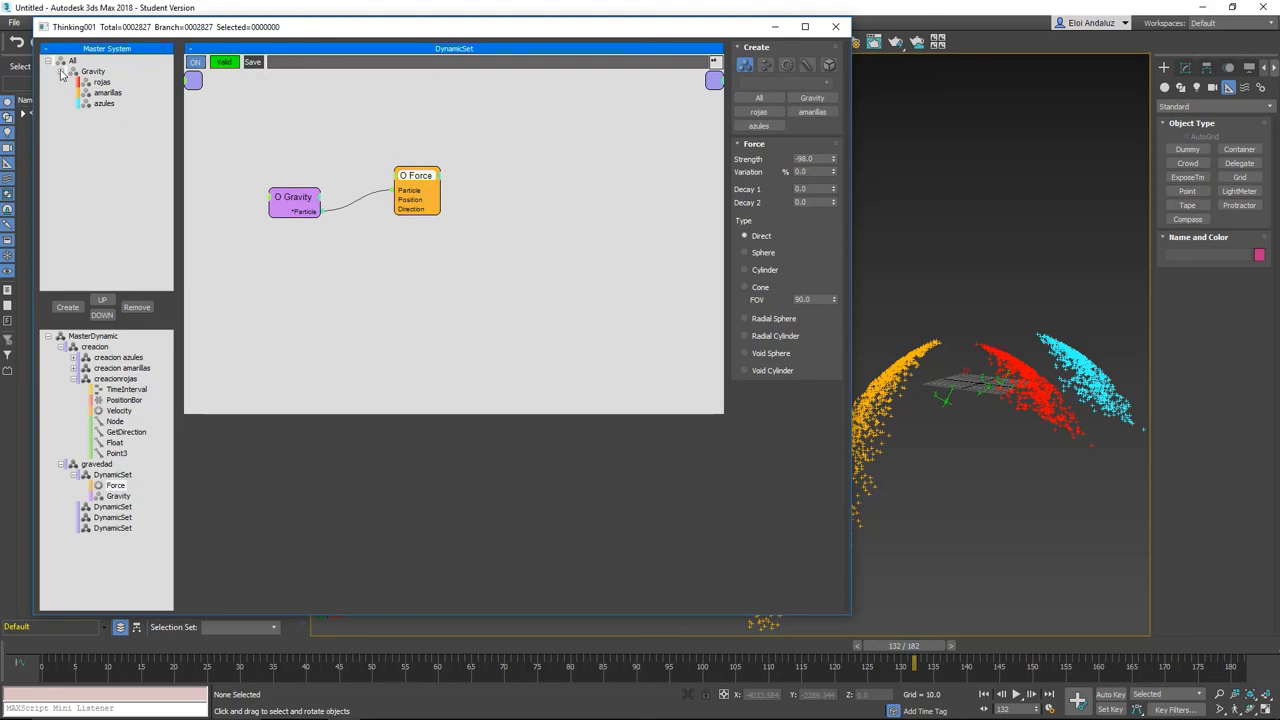
Raise the Gravity node and shift the Force node right so both sit level.
{"action": "left_click_drag", "start_coordinate": [310, 198], "coordinate": [310, 180]}
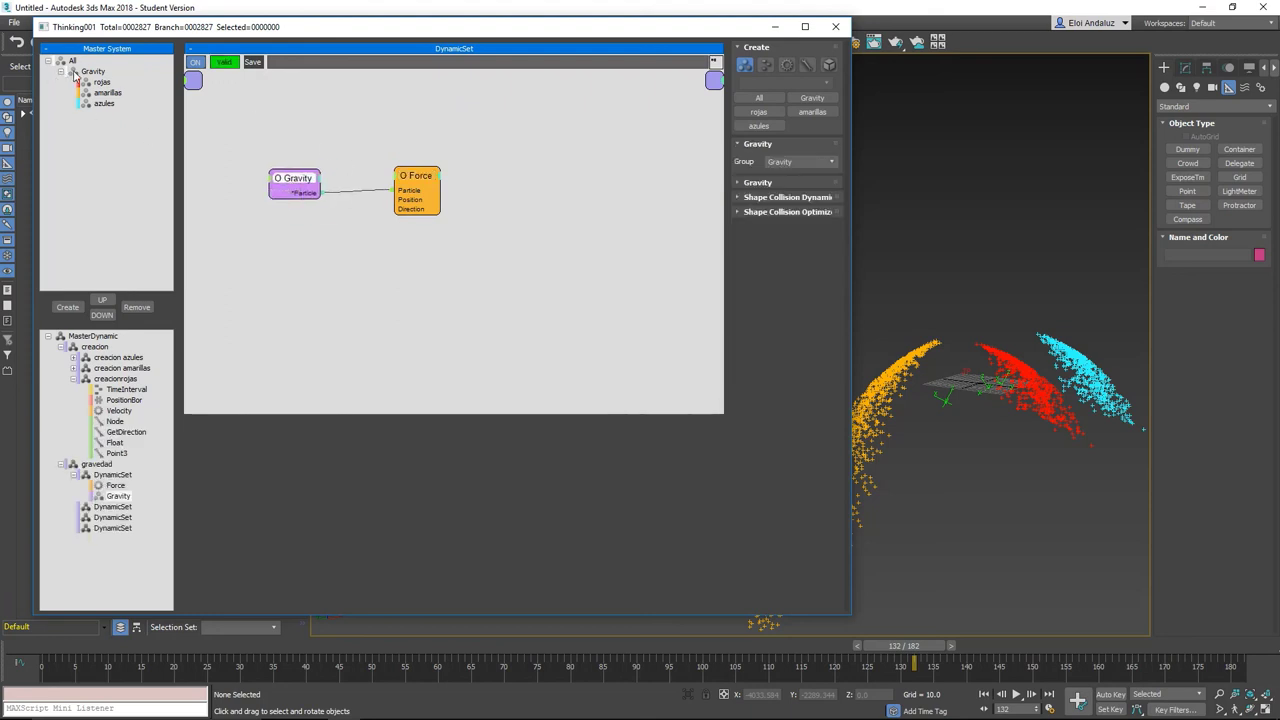
{"action": "left_click_drag", "start_coordinate": [475, 137], "coordinate": [262, 284]}
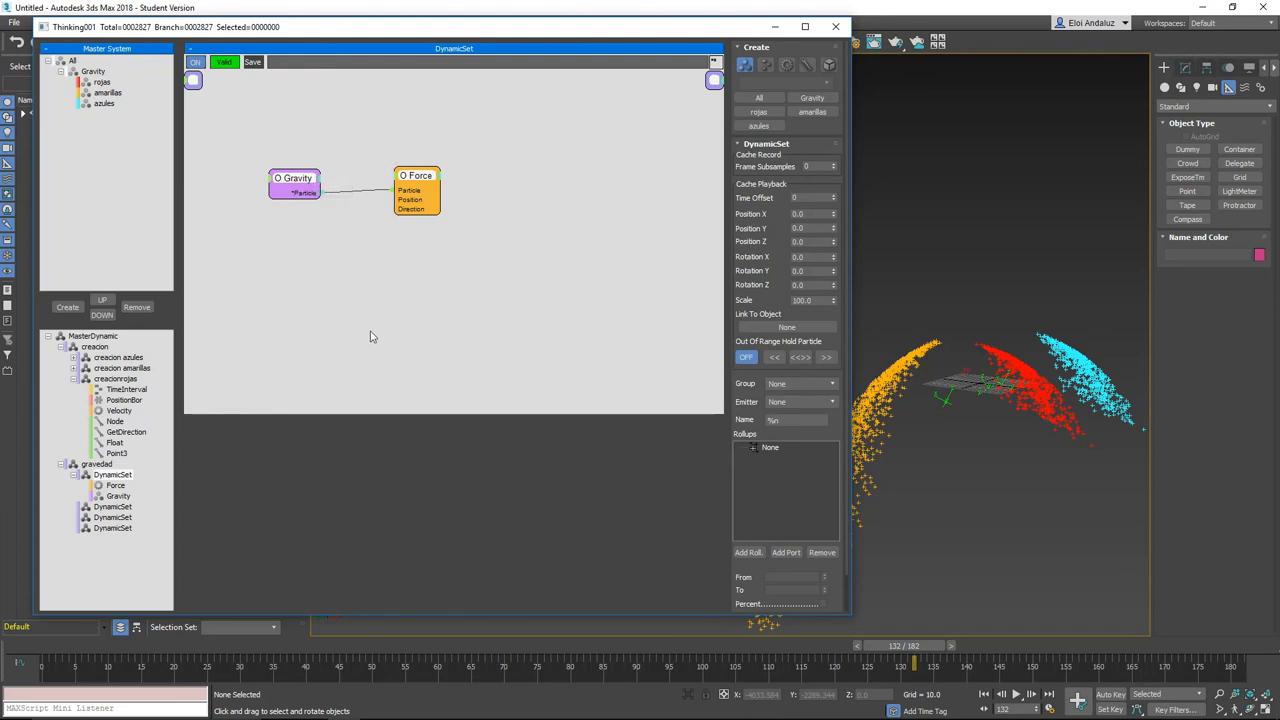
{"action": "left_click_drag", "start_coordinate": [425, 200], "coordinate": [439, 200]}
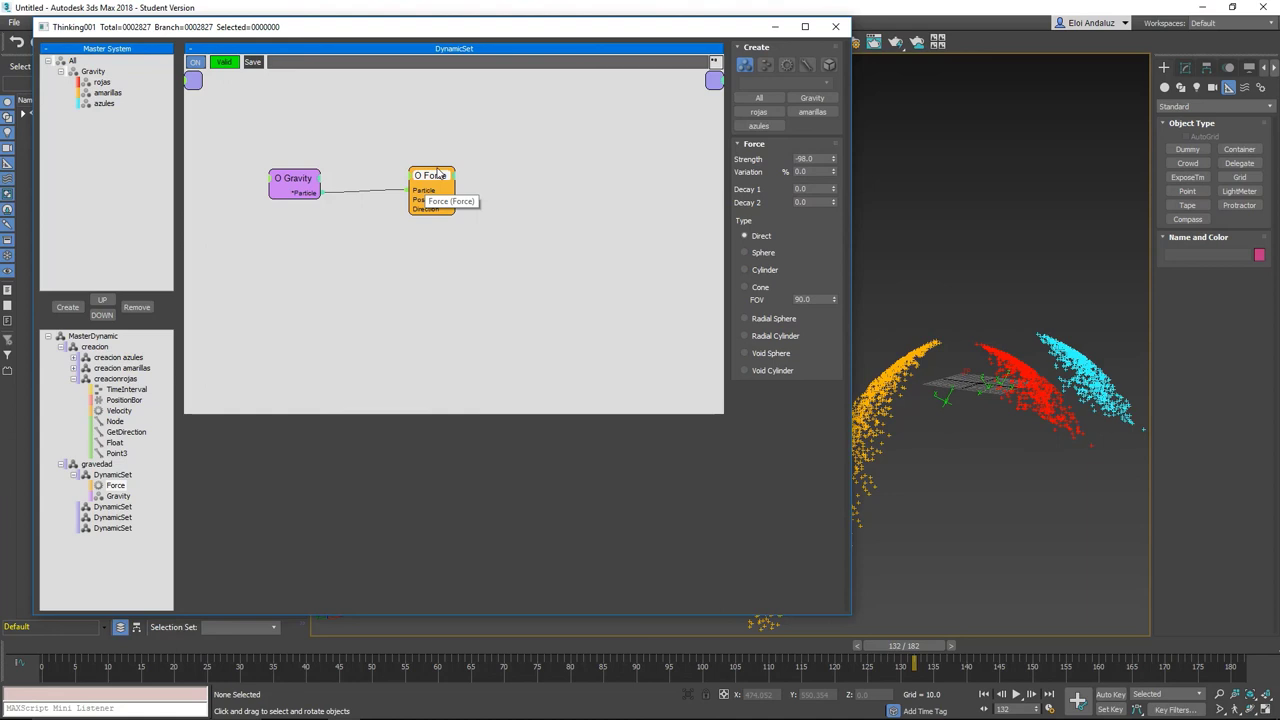
{"action": "left_click_drag", "start_coordinate": [437, 178], "coordinate": [448, 181]}
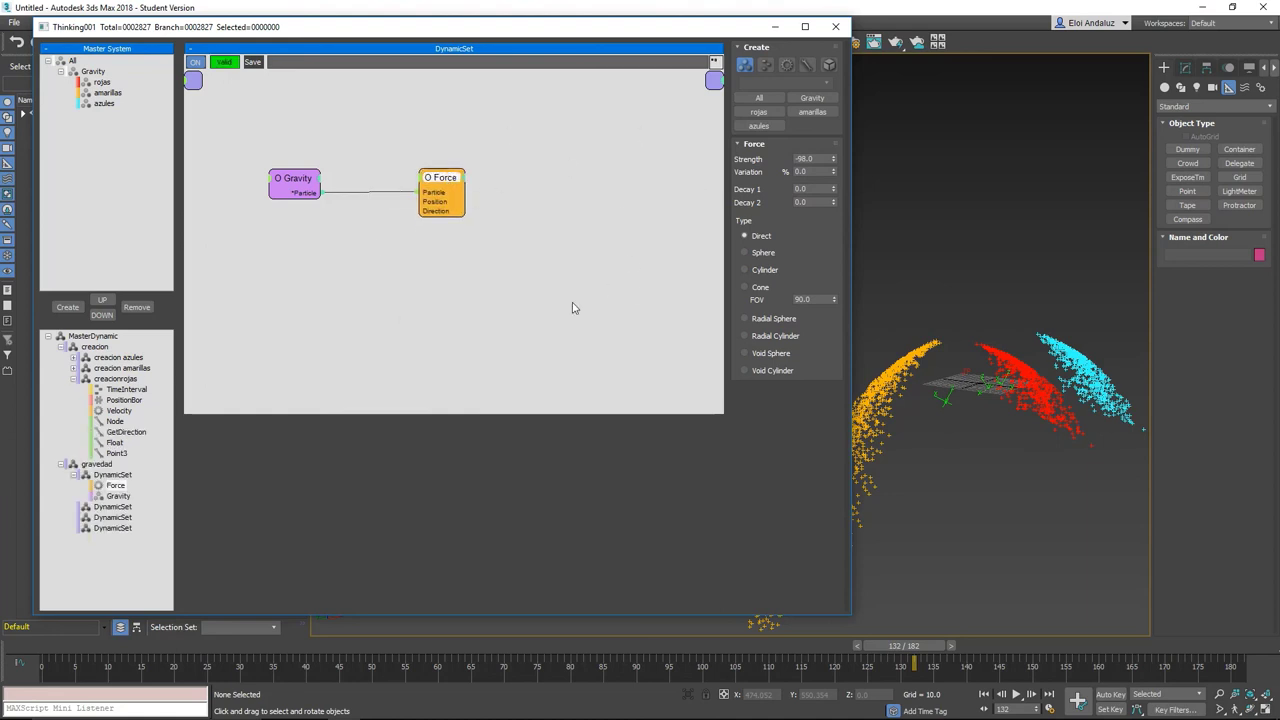